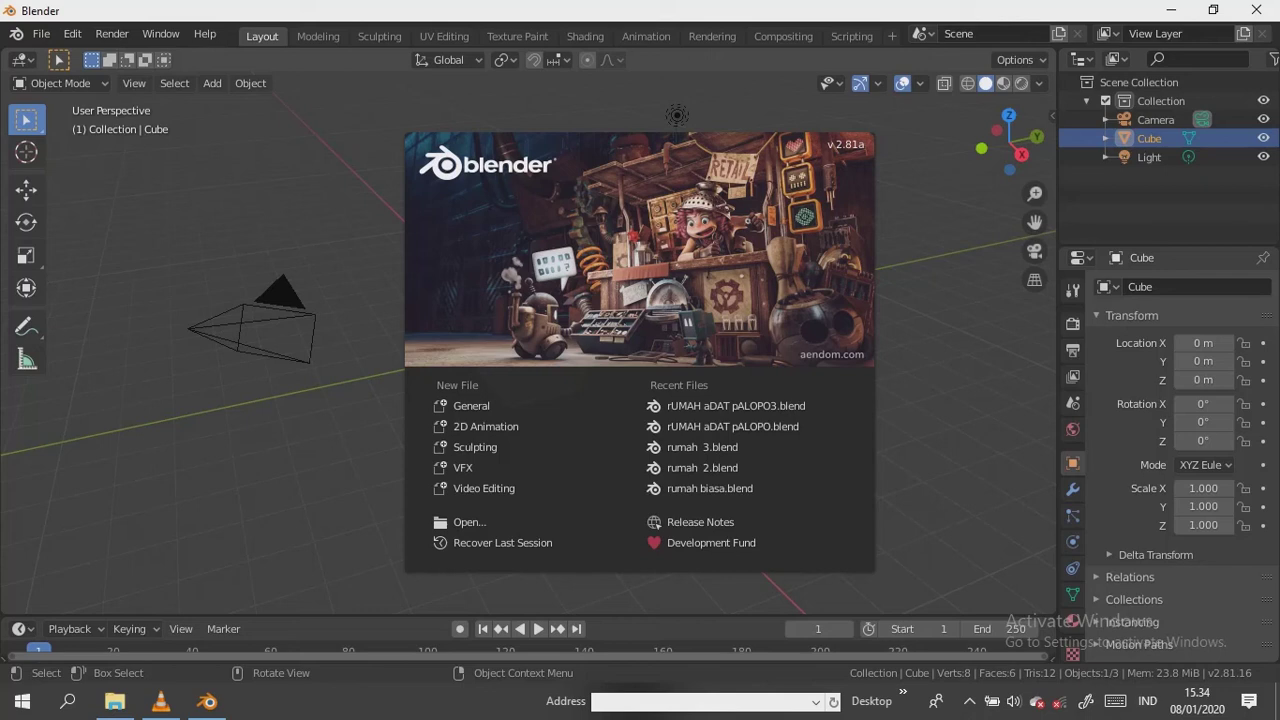
Scale the default cube to X 4.39, Y 2, Z 2 and view it from the front
{"action": "key", "text": "Escape"}
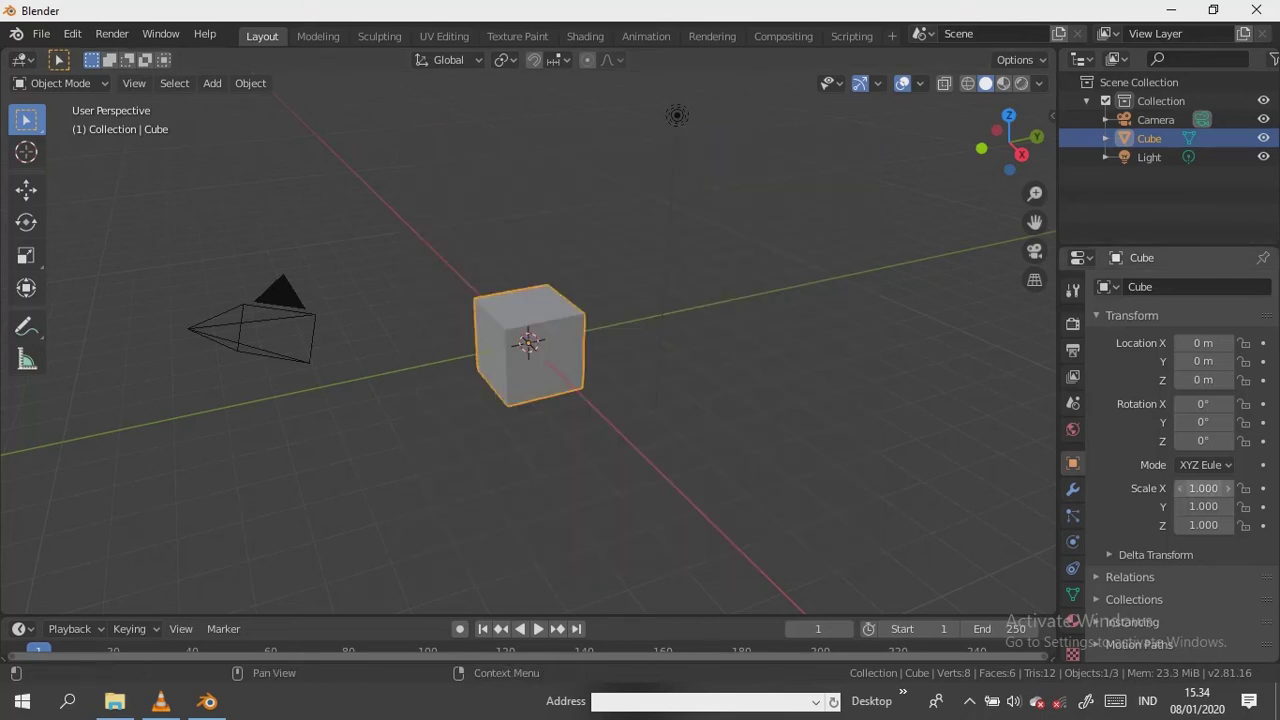
{"action": "left_click_drag", "start_coordinate": [1203, 488], "coordinate": [1230, 488]}
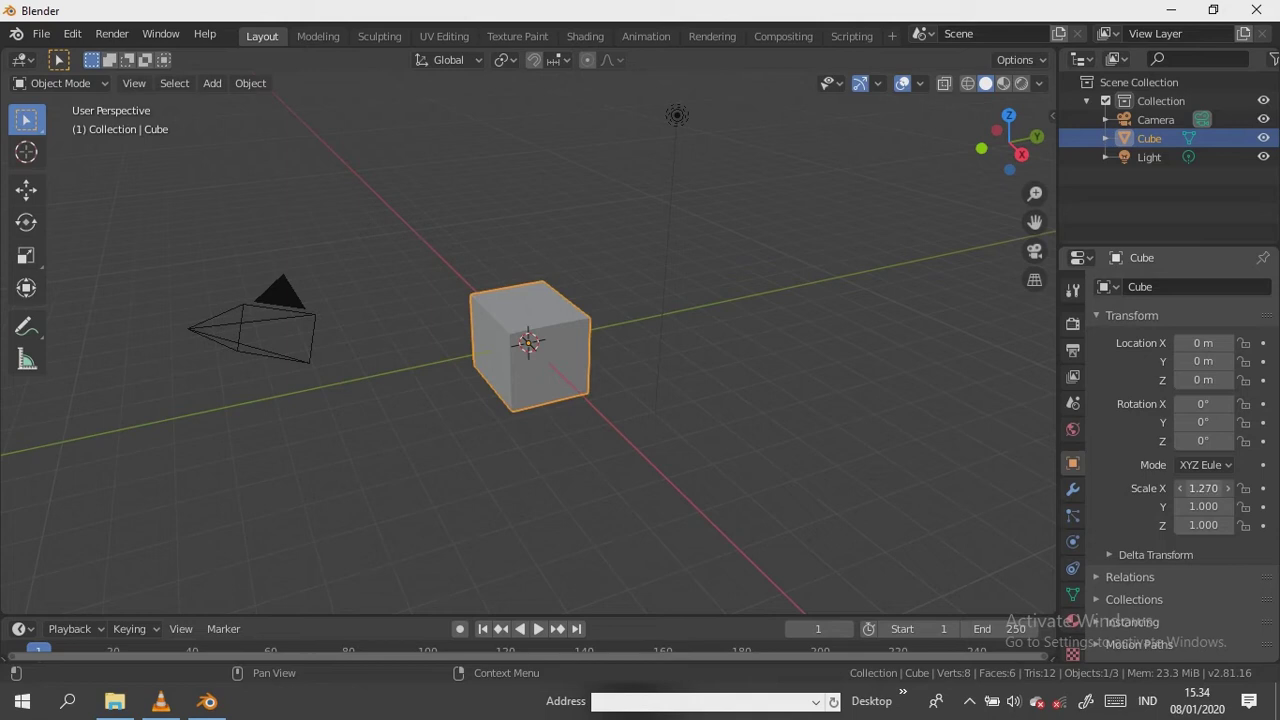
{"action": "left_click_drag", "start_coordinate": [1203, 488], "coordinate": [1215, 488]}
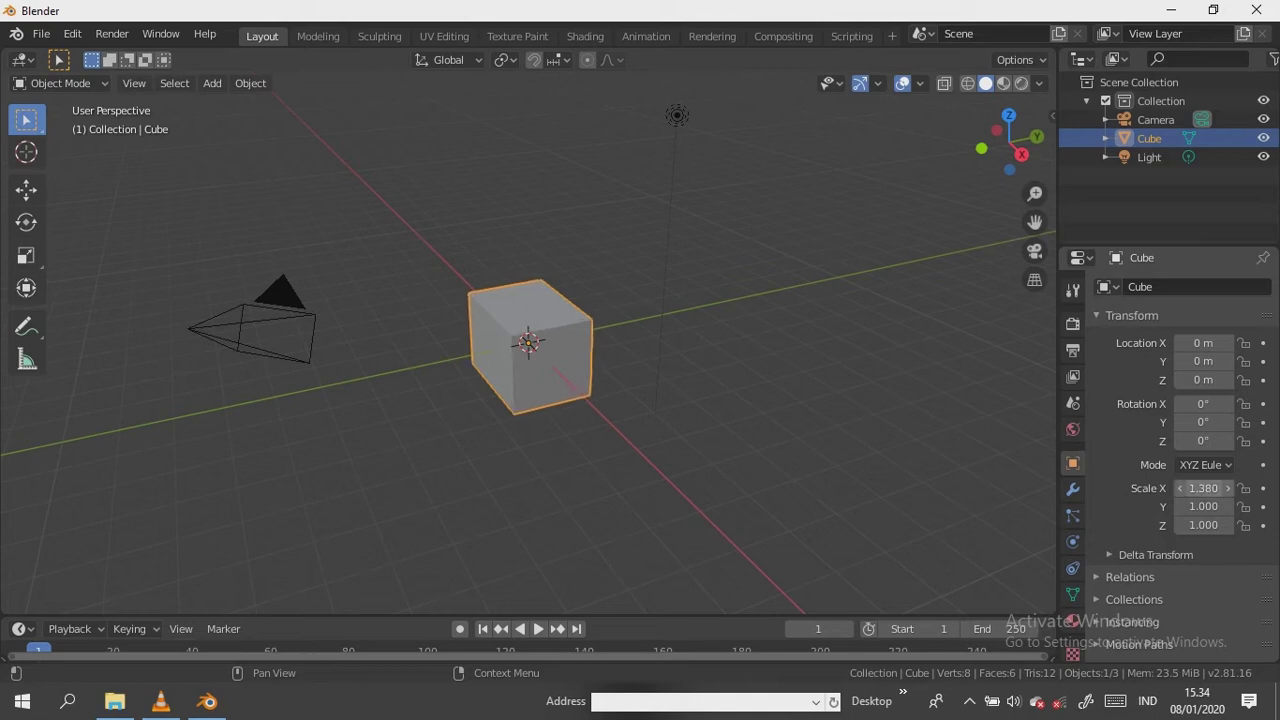
{"action": "left_click", "coordinate": [1203, 506]}
{"action": "type", "text": "1.0"}
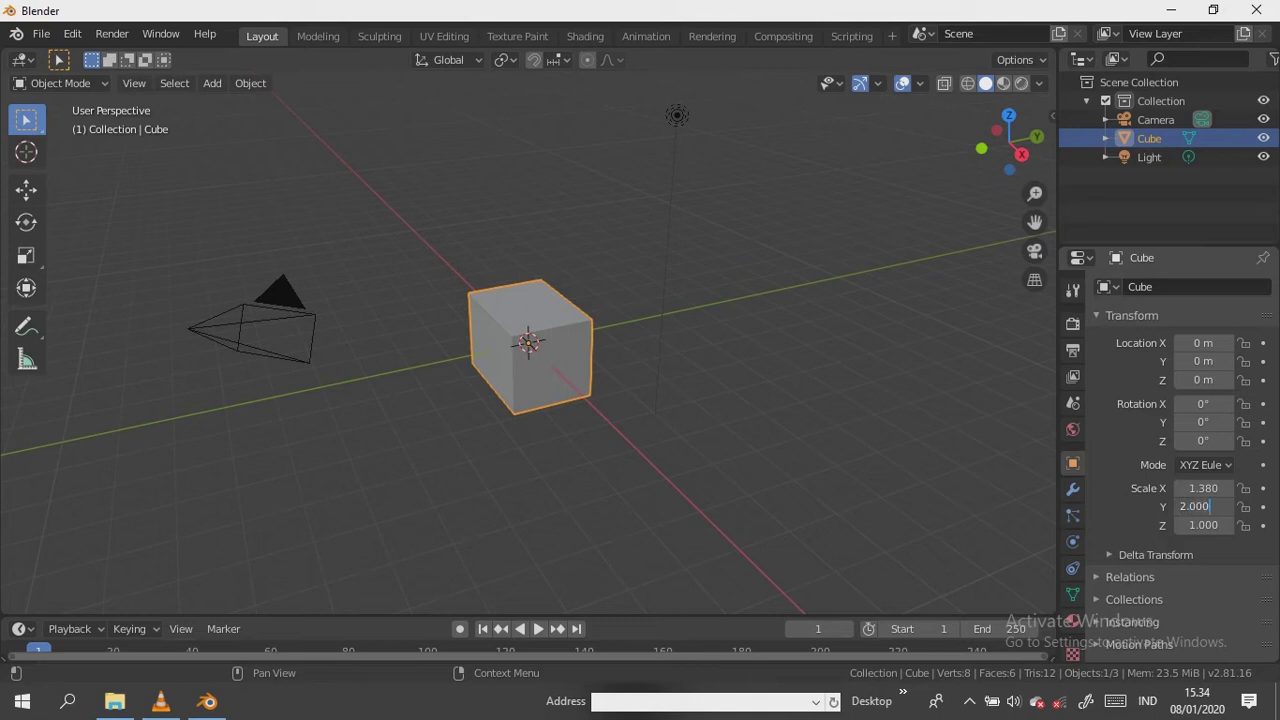
{"action": "key", "text": "Tab"}
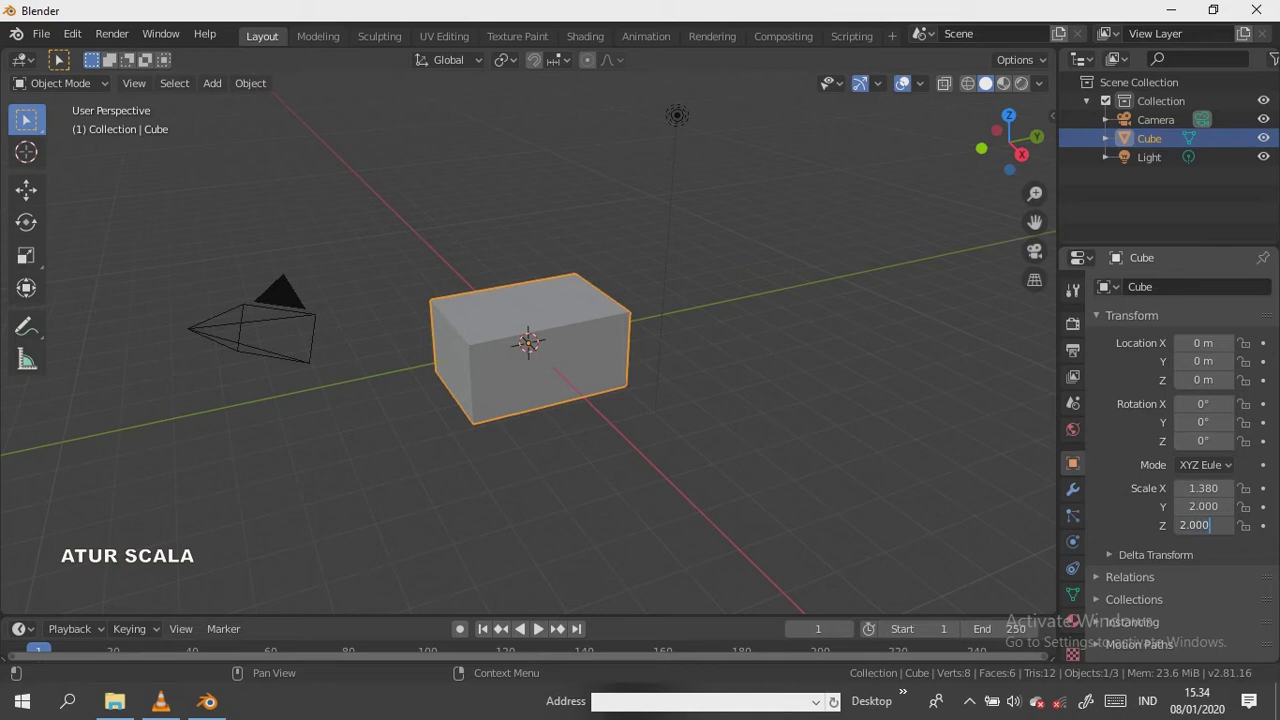
{"action": "key", "text": "Tab"}
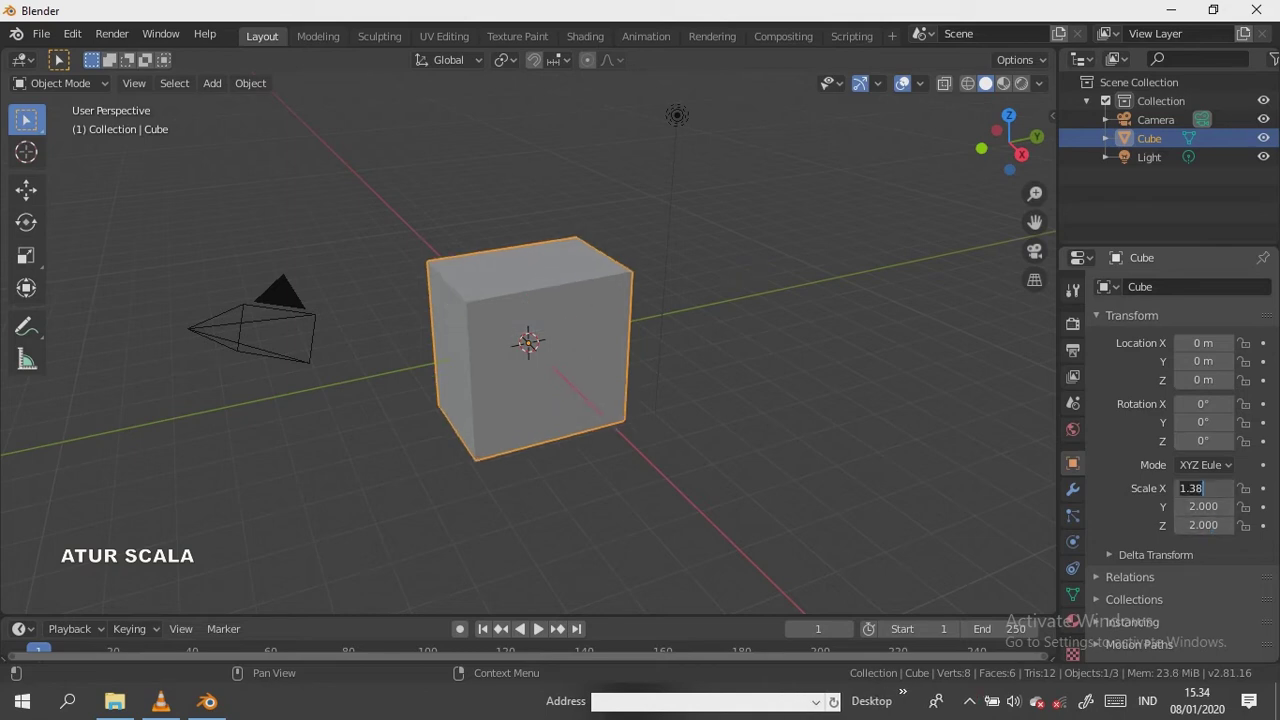
{"action": "key", "text": "Return"}
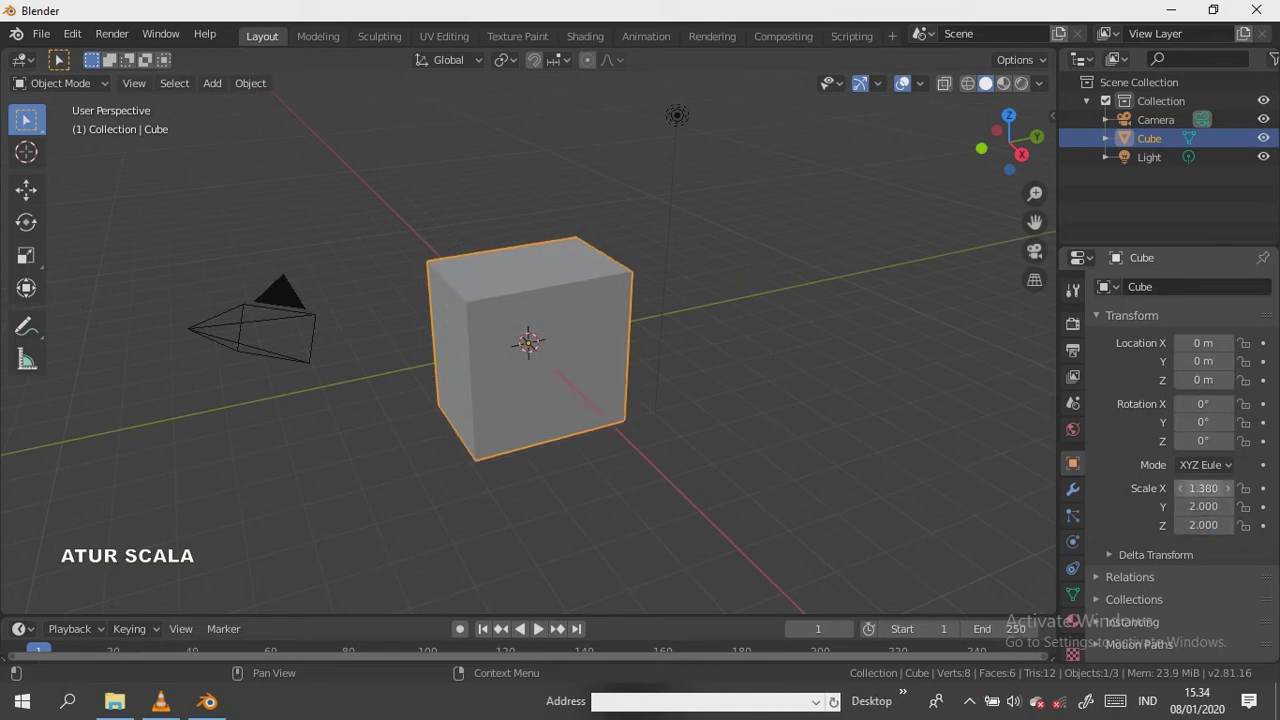
{"action": "mouse_move", "coordinate": [1203, 488]}
{"action": "left_mouse_down"}
{"action": "mouse_move", "coordinate": [1250, 488]}
{"action": "mouse_move", "coordinate": [1202, 488]}
{"action": "left_mouse_up"}
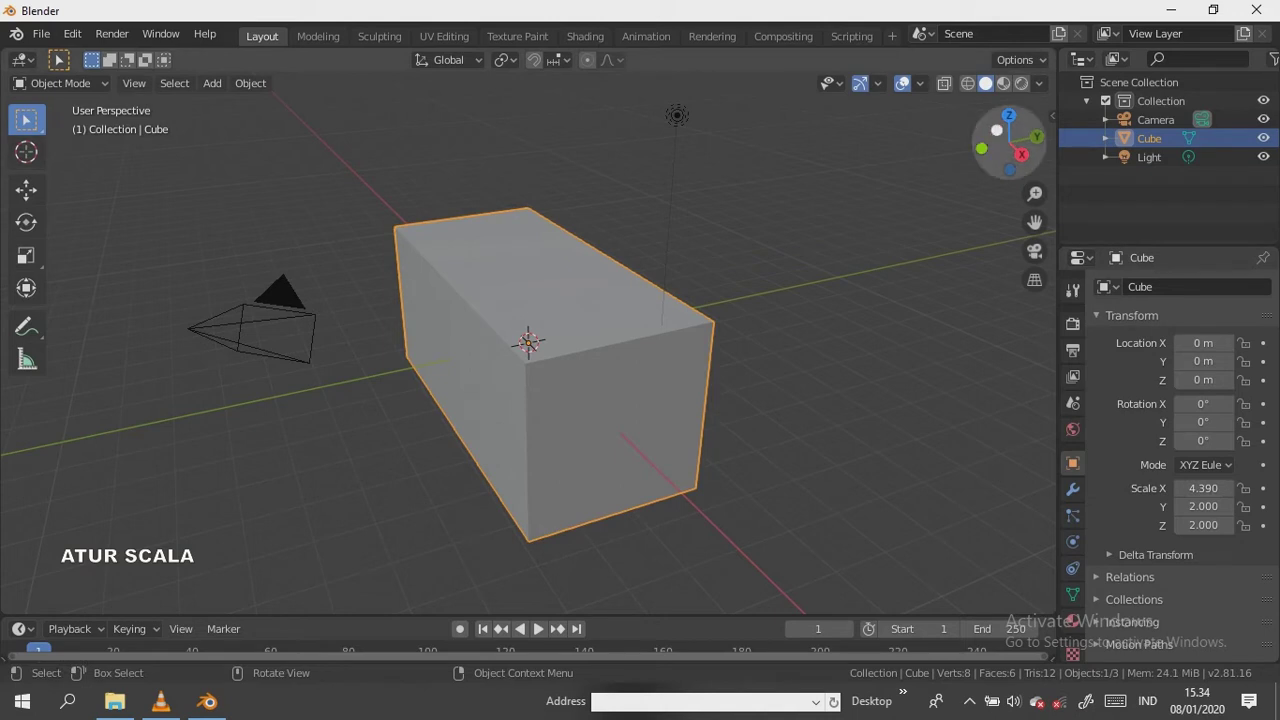
{"action": "left_click_drag", "start_coordinate": [1008, 140], "coordinate": [960, 150]}
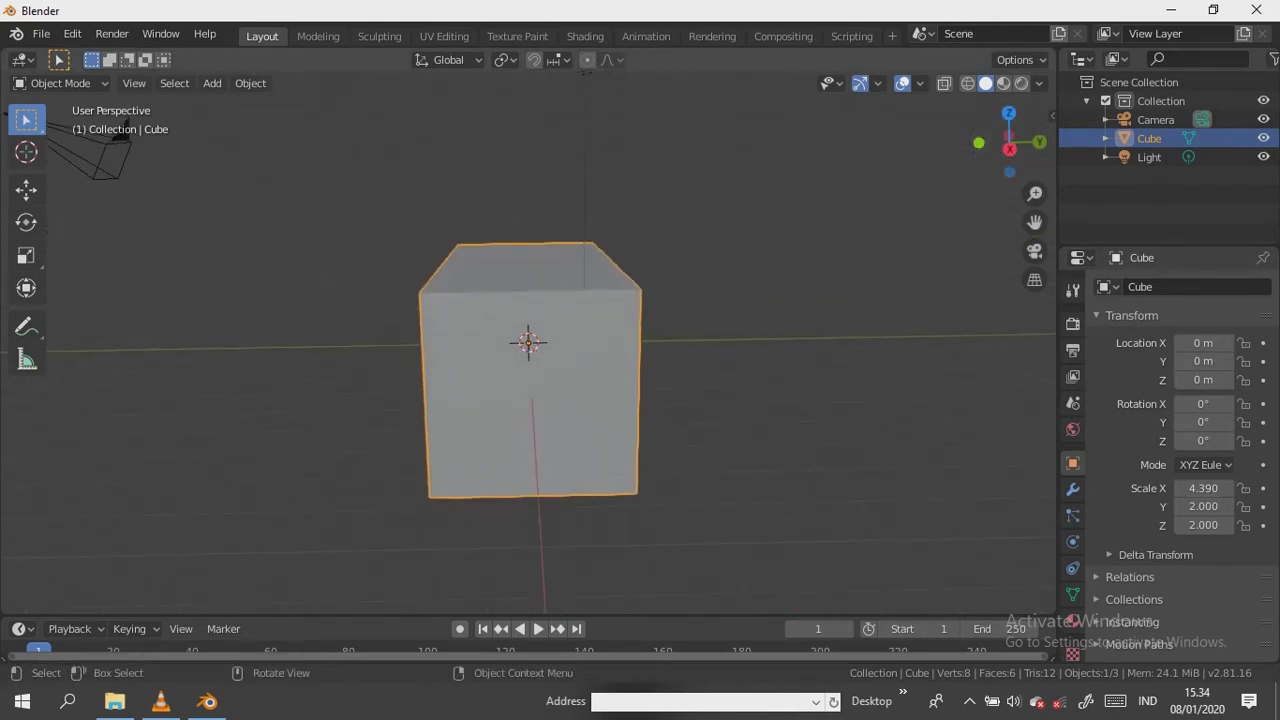
Enter Edit Mode and add a single loop cut around the middle of the box
{"action": "left_click", "coordinate": [60, 83]}
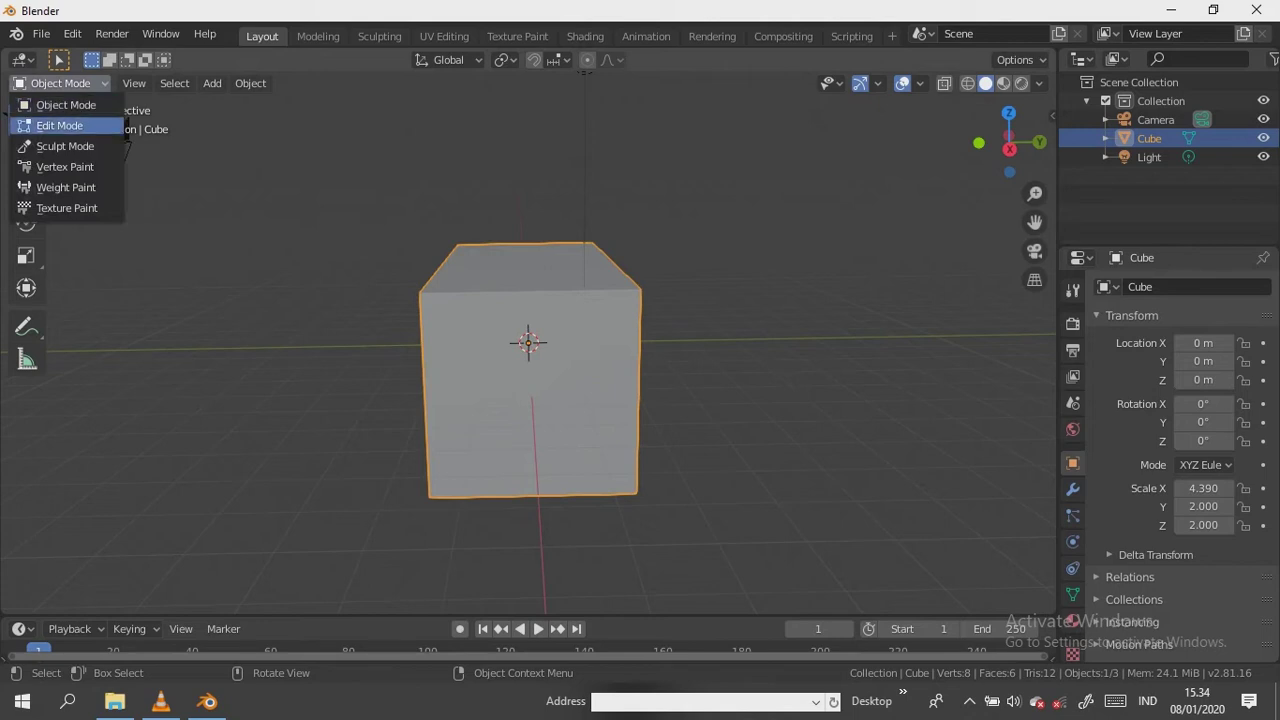
{"action": "left_click", "coordinate": [12, 122]}
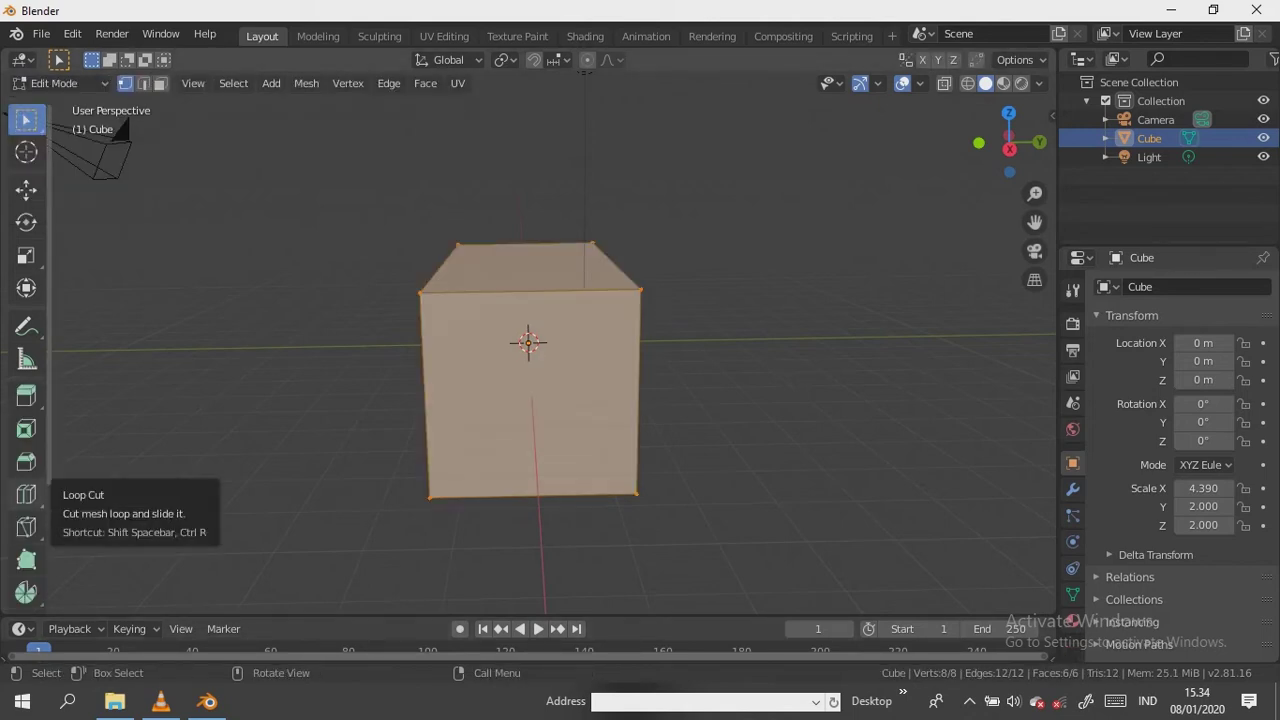
{"action": "left_click", "coordinate": [26, 494]}
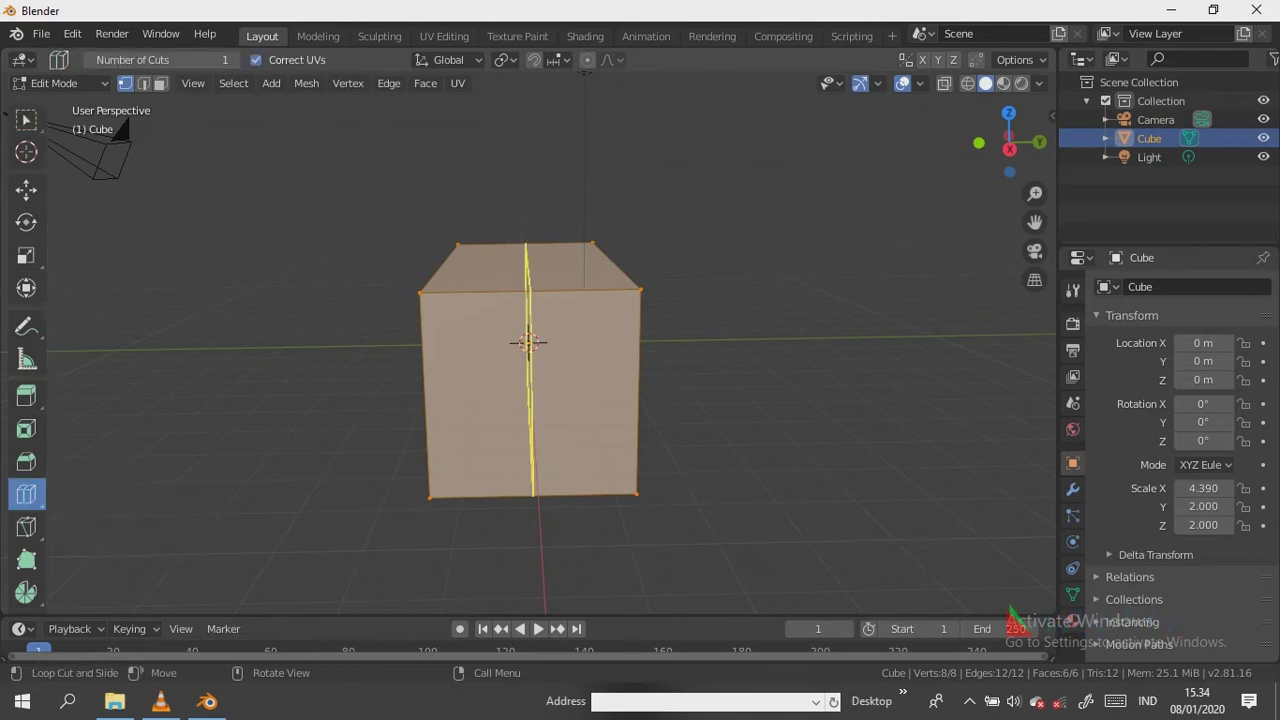
{"action": "left_click", "coordinate": [529, 342]}
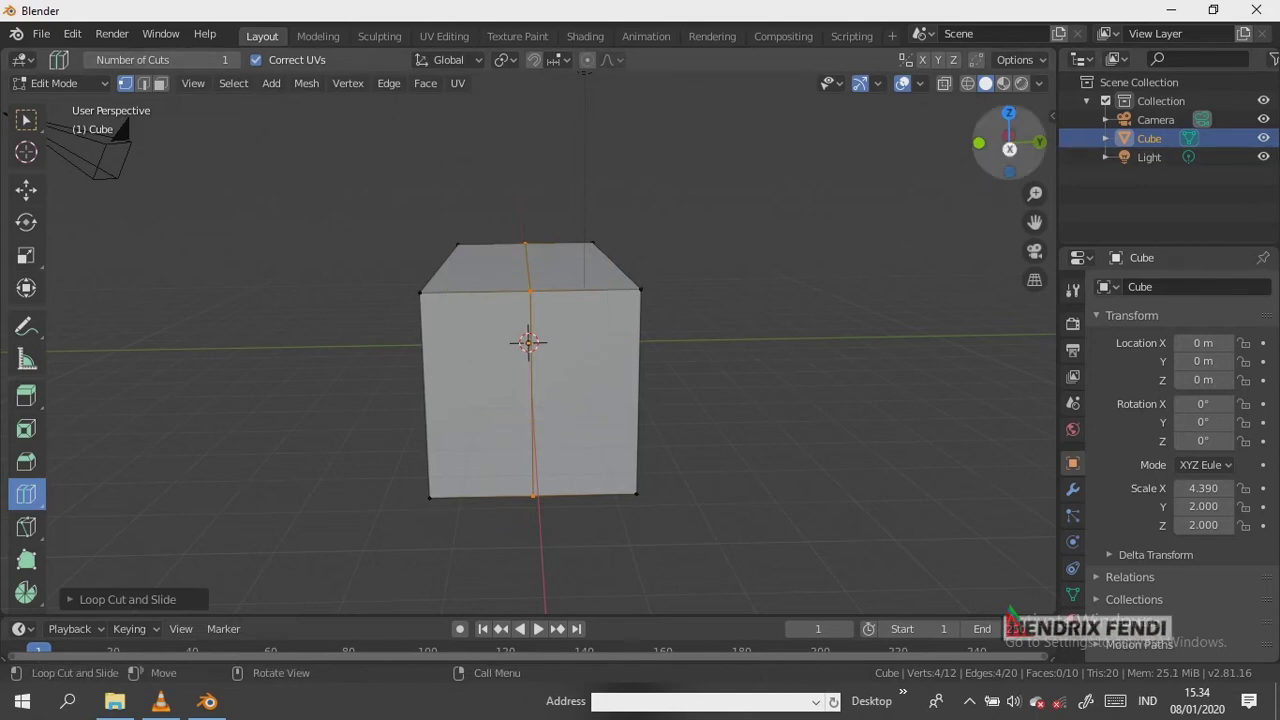
{"action": "middle_click_drag", "start_coordinate": [529, 342], "coordinate": [530, 385]}
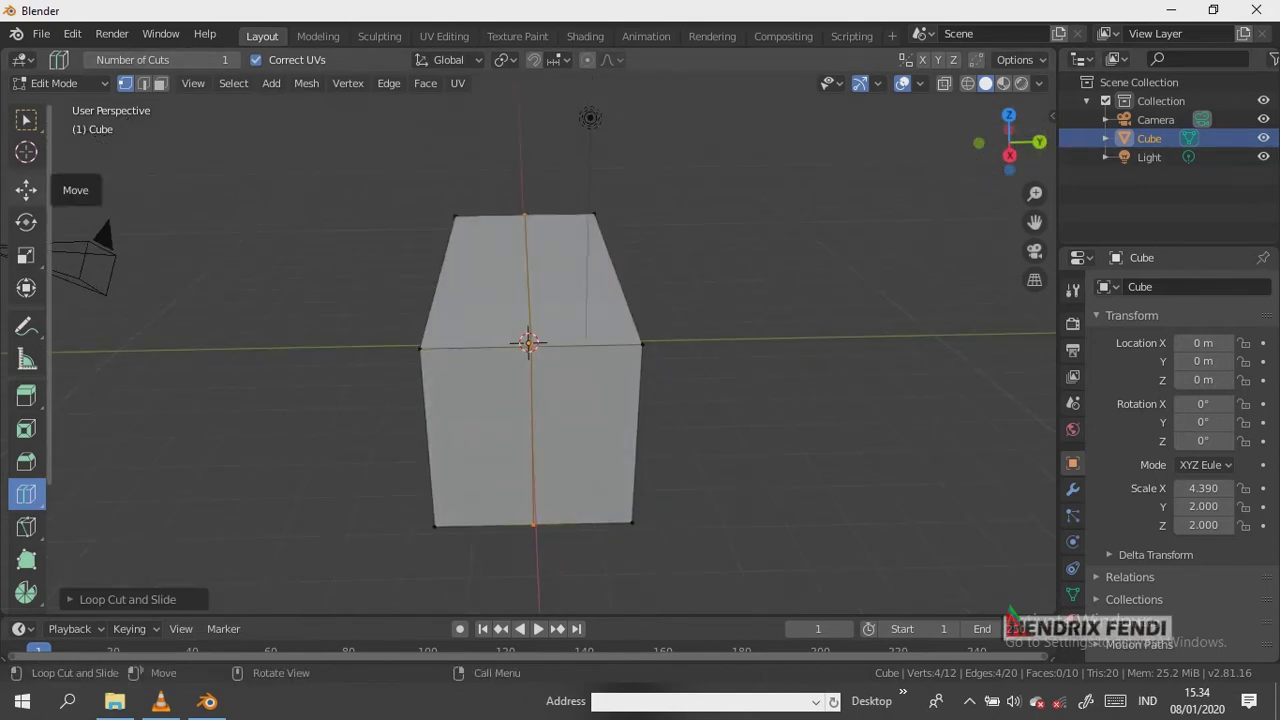
{"action": "left_click", "coordinate": [26, 188]}
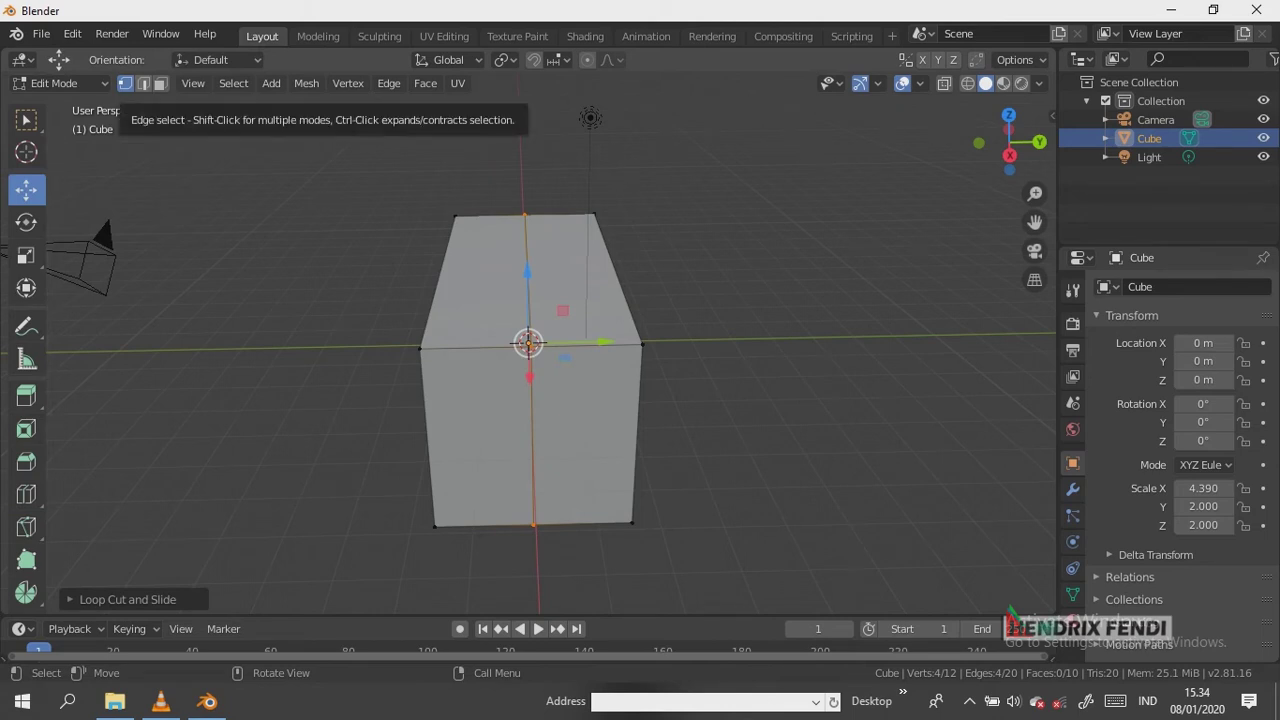
{"action": "left_click", "coordinate": [143, 83]}
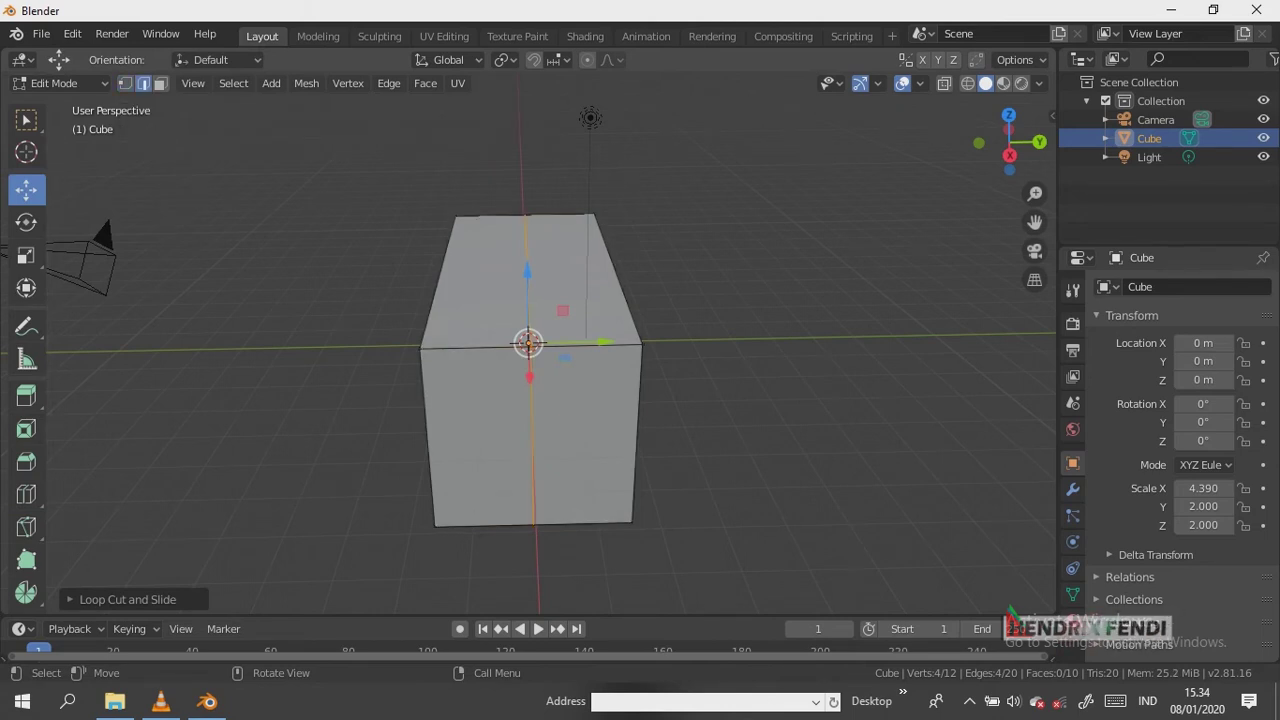
Select the left and right top edges and lower them 1.681 m to form the gable ridge
{"action": "left_click", "coordinate": [438, 276]}
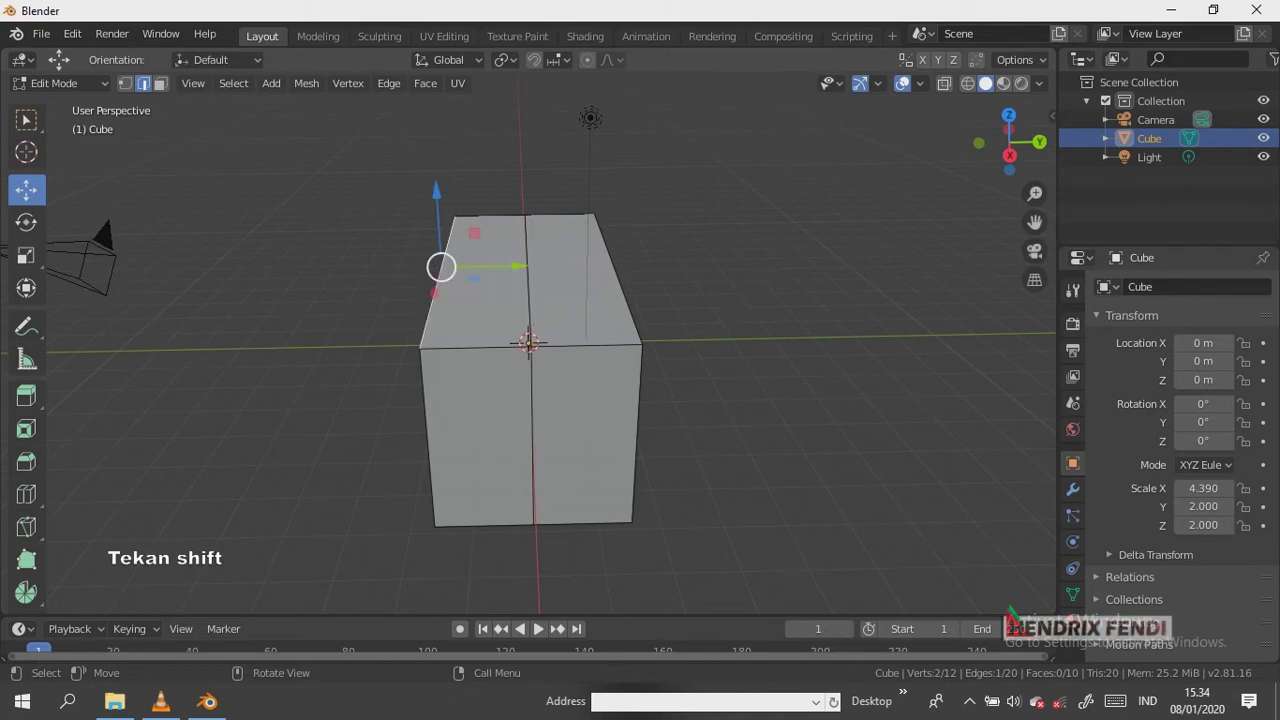
{"action": "left_click", "coordinate": [617, 280], "text": "shift"}
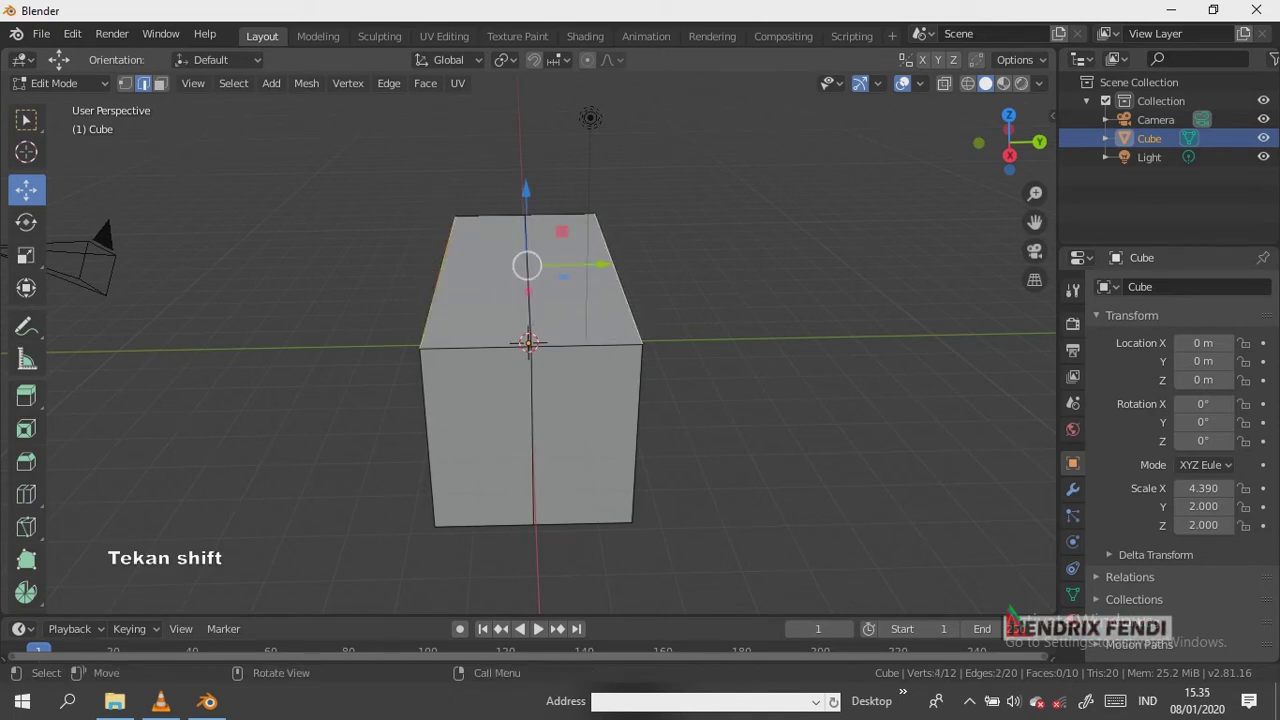
{"action": "left_click_drag", "start_coordinate": [526, 200], "coordinate": [526, 255]}
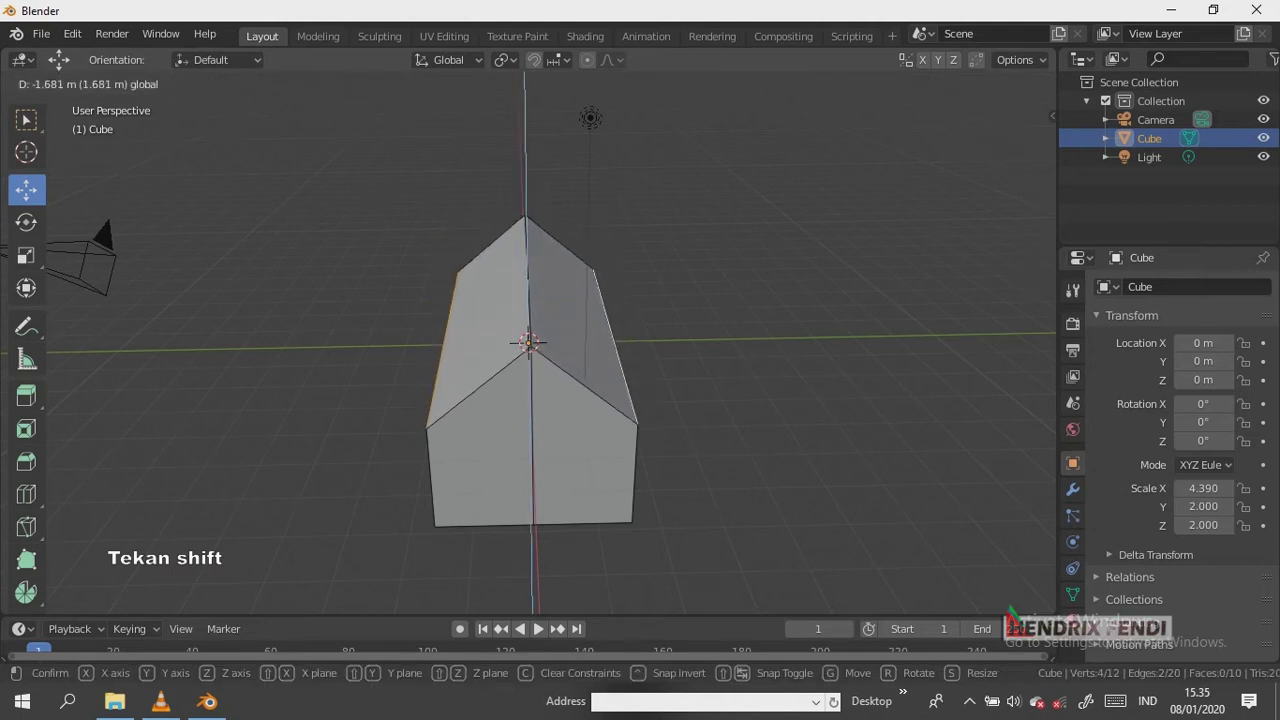
{"action": "left_click_drag", "start_coordinate": [526, 255], "coordinate": [526, 255]}
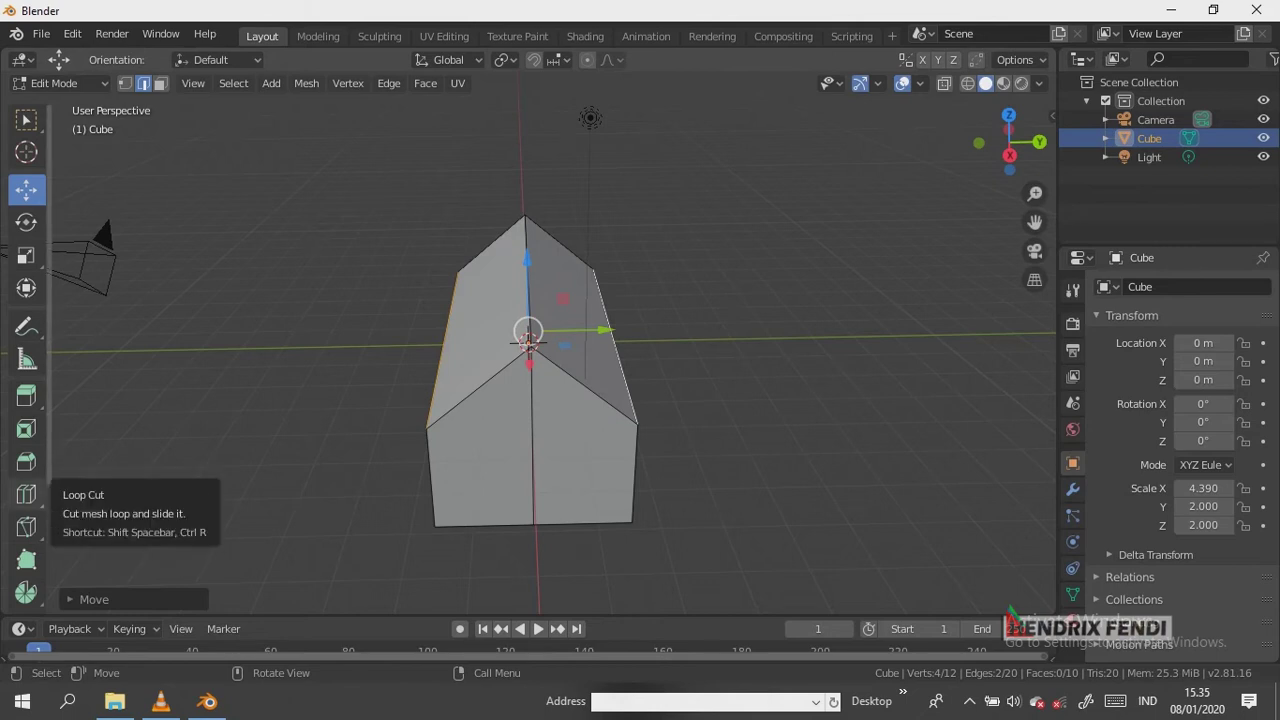
{"action": "left_click", "coordinate": [26, 494]}
Cut a loop across the roof slopes and slide it down to just above the wall tops
{"action": "left_click_drag", "start_coordinate": [1012, 160], "coordinate": [1012, 148]}
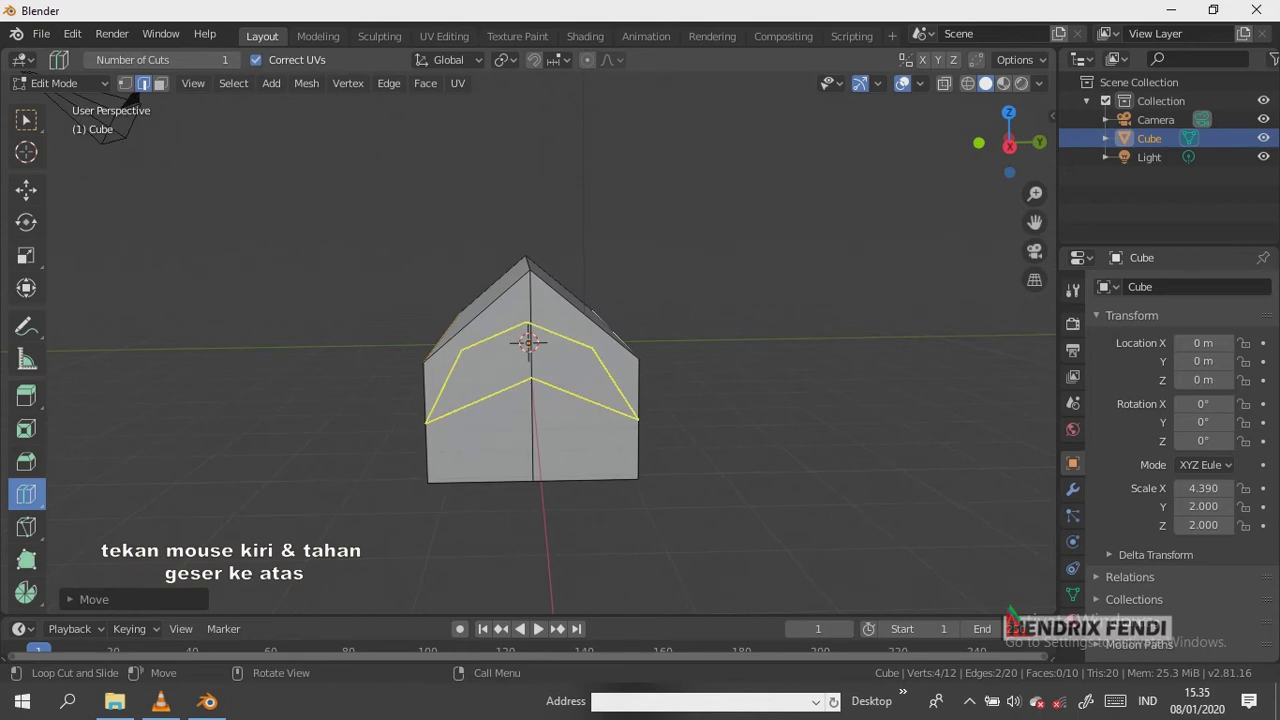
{"action": "left_click_drag", "start_coordinate": [528, 342], "coordinate": [533, 300]}
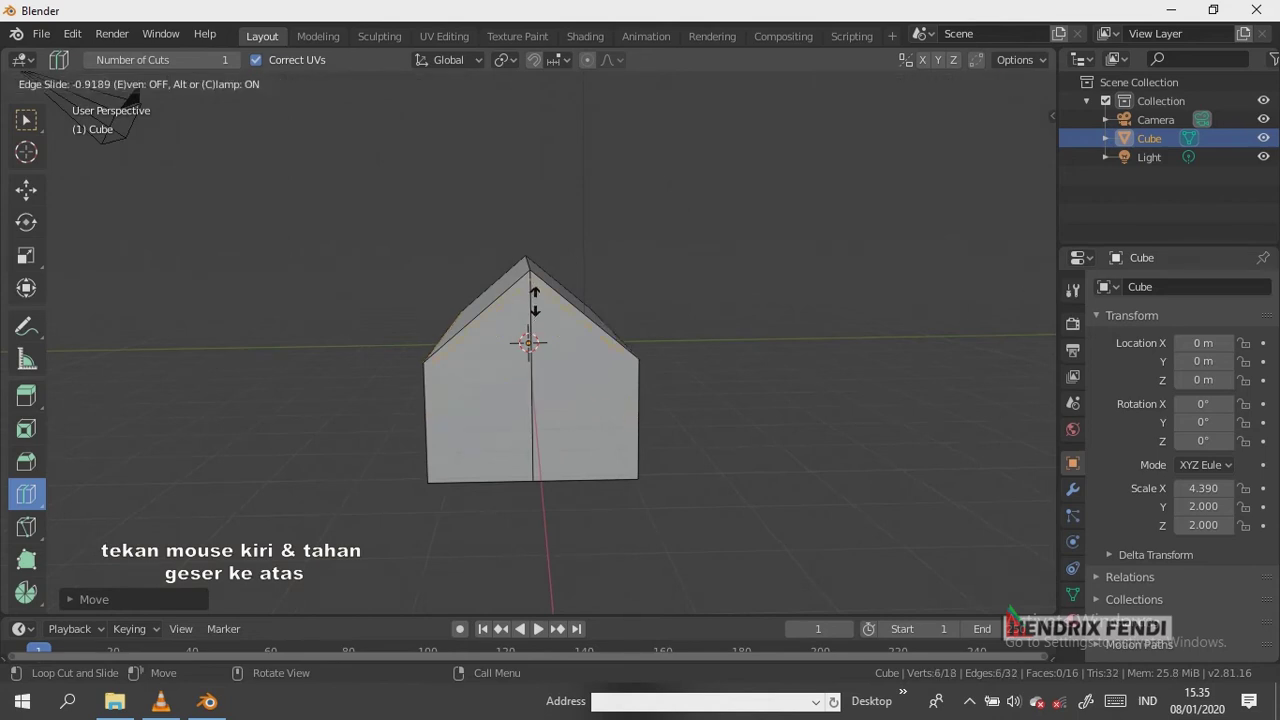
{"action": "left_click_drag", "start_coordinate": [533, 298], "coordinate": [533, 296]}
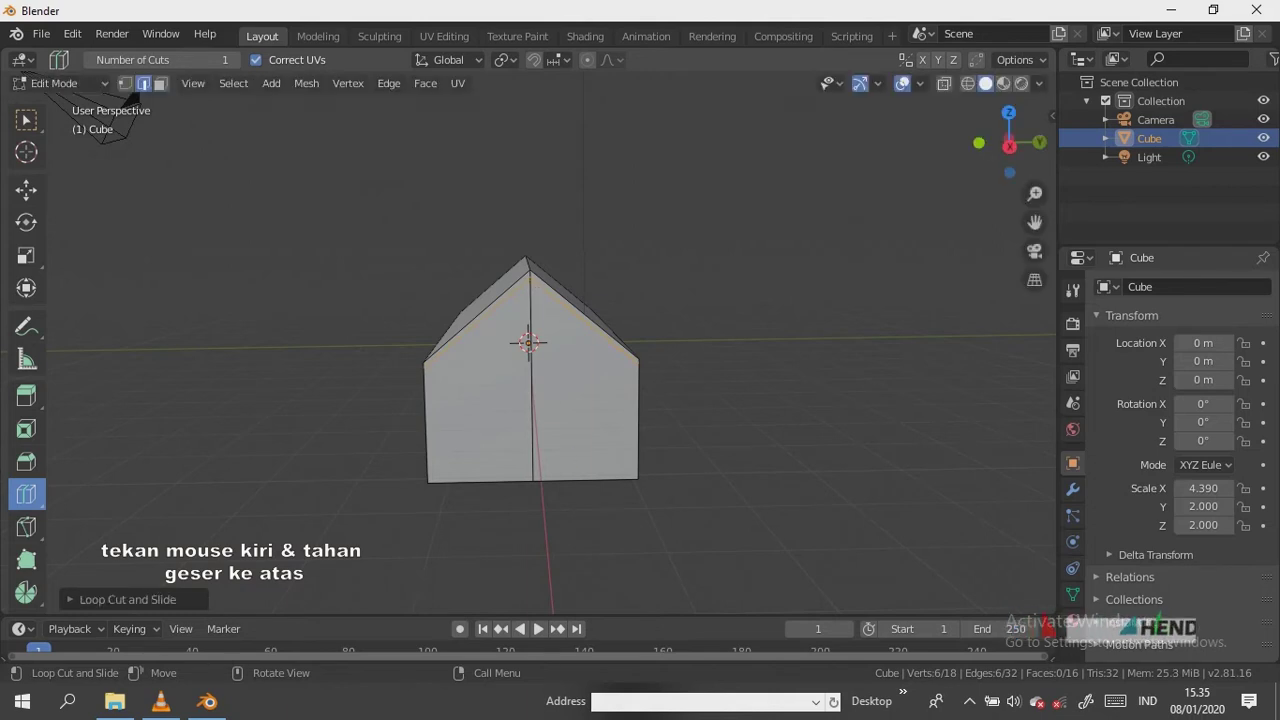
{"action": "left_click_drag", "start_coordinate": [1010, 145], "coordinate": [975, 148]}
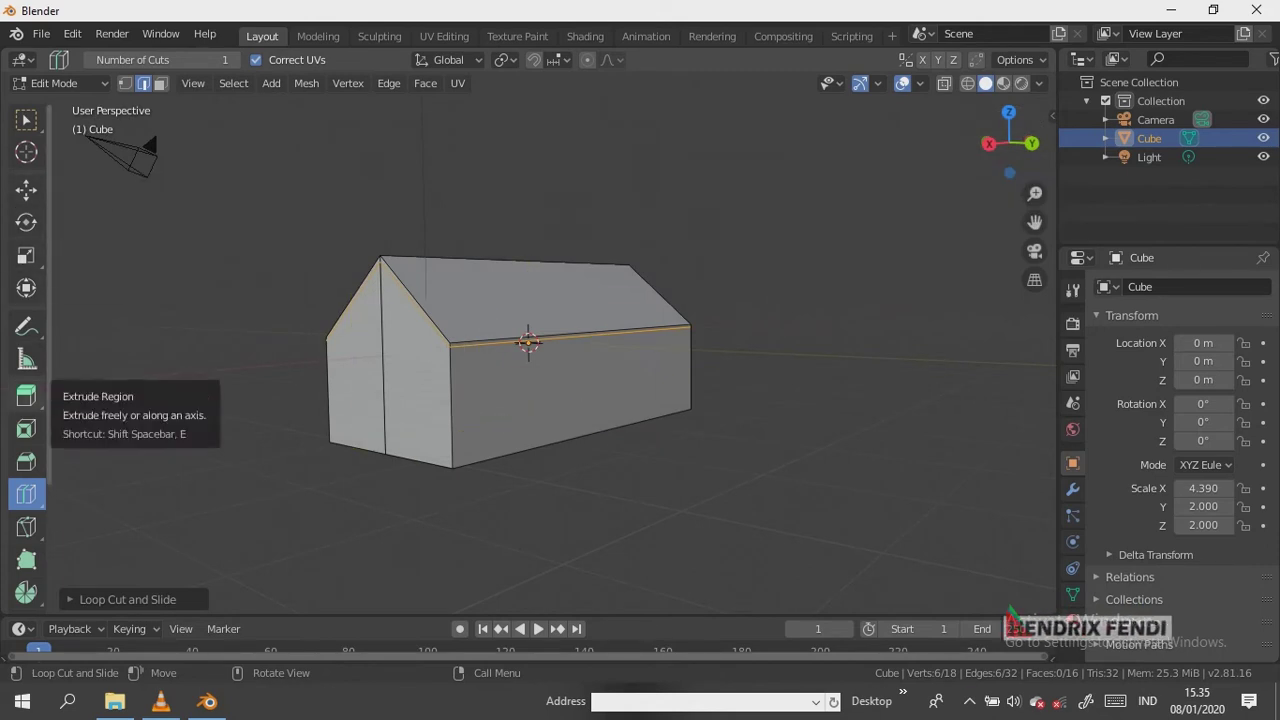
Extrude the right roof-edge face strip outward 1.601 m, then another 1.959 m
{"action": "left_click", "coordinate": [26, 395]}
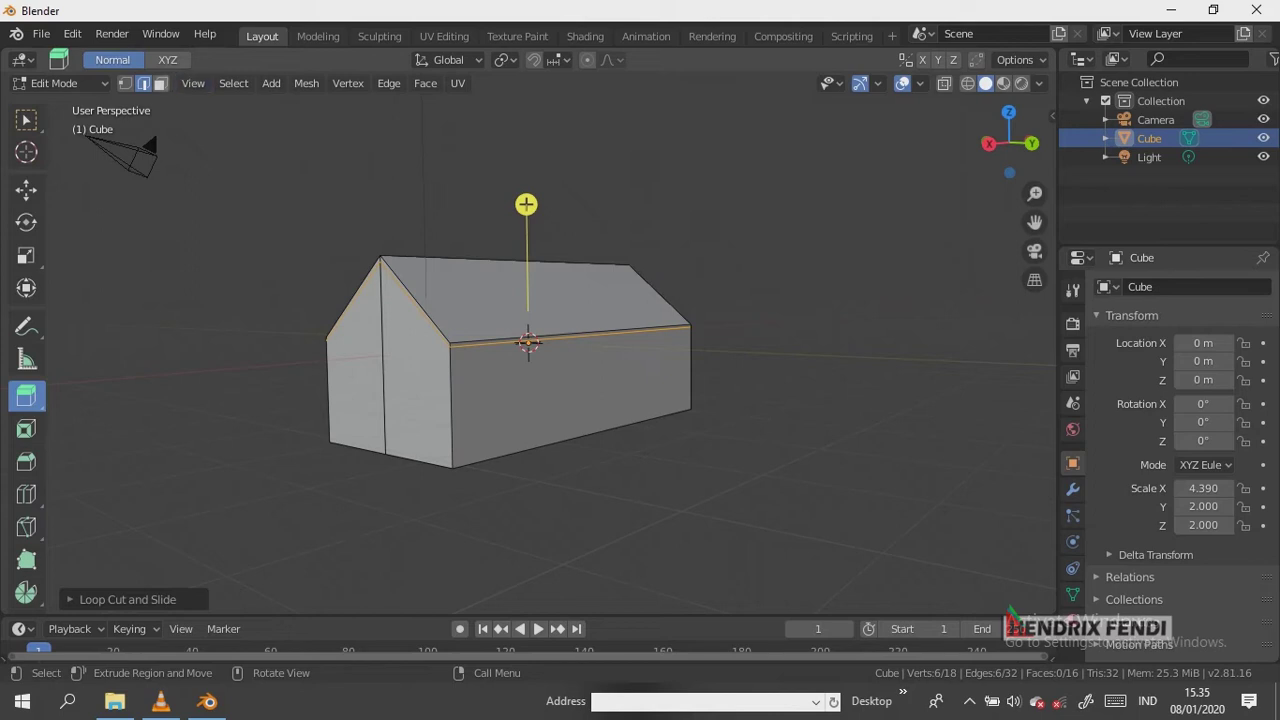
{"action": "left_click", "coordinate": [160, 83]}
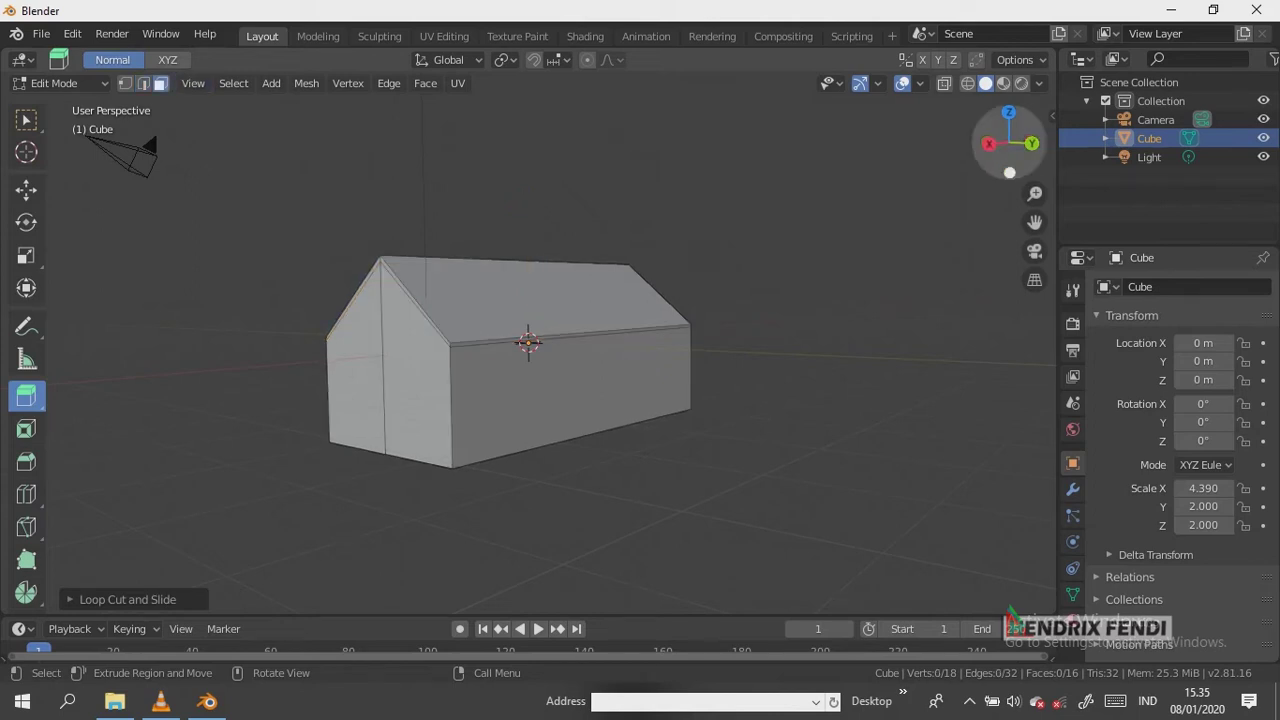
{"action": "scroll", "coordinate": [1035, 193], "scroll_direction": "up", "scroll_amount": 3}
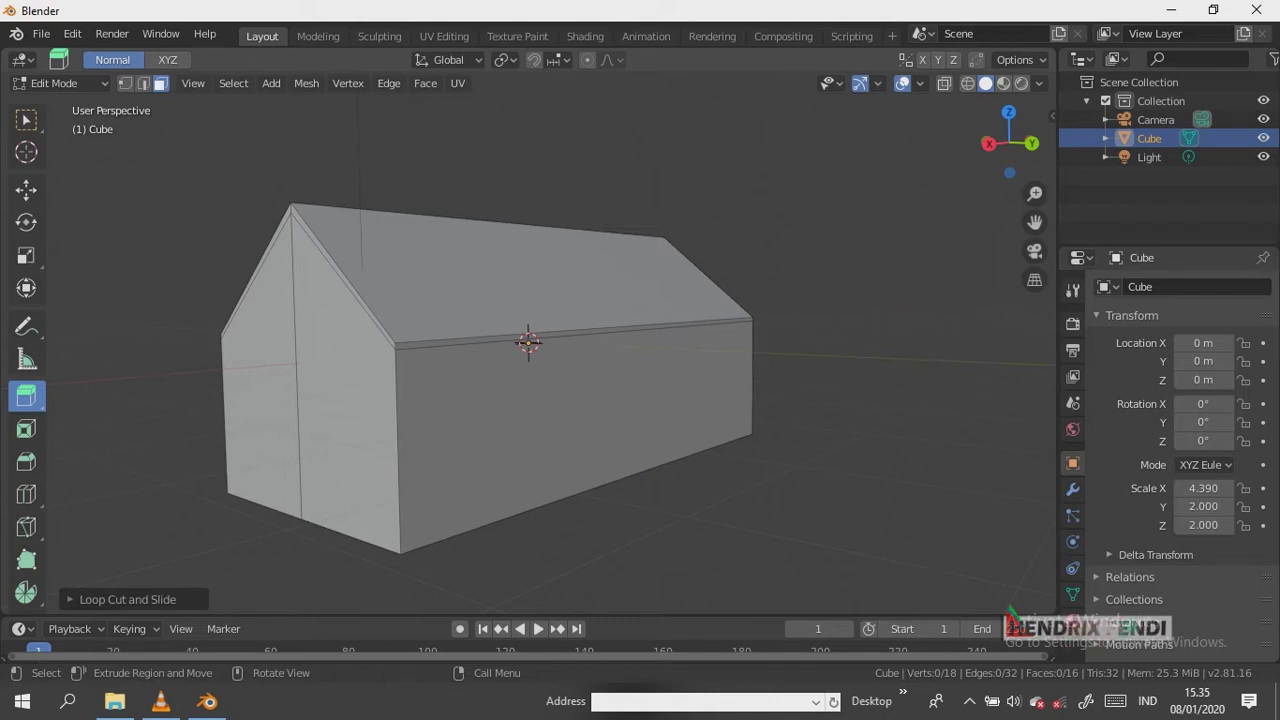
{"action": "left_click", "coordinate": [723, 330]}
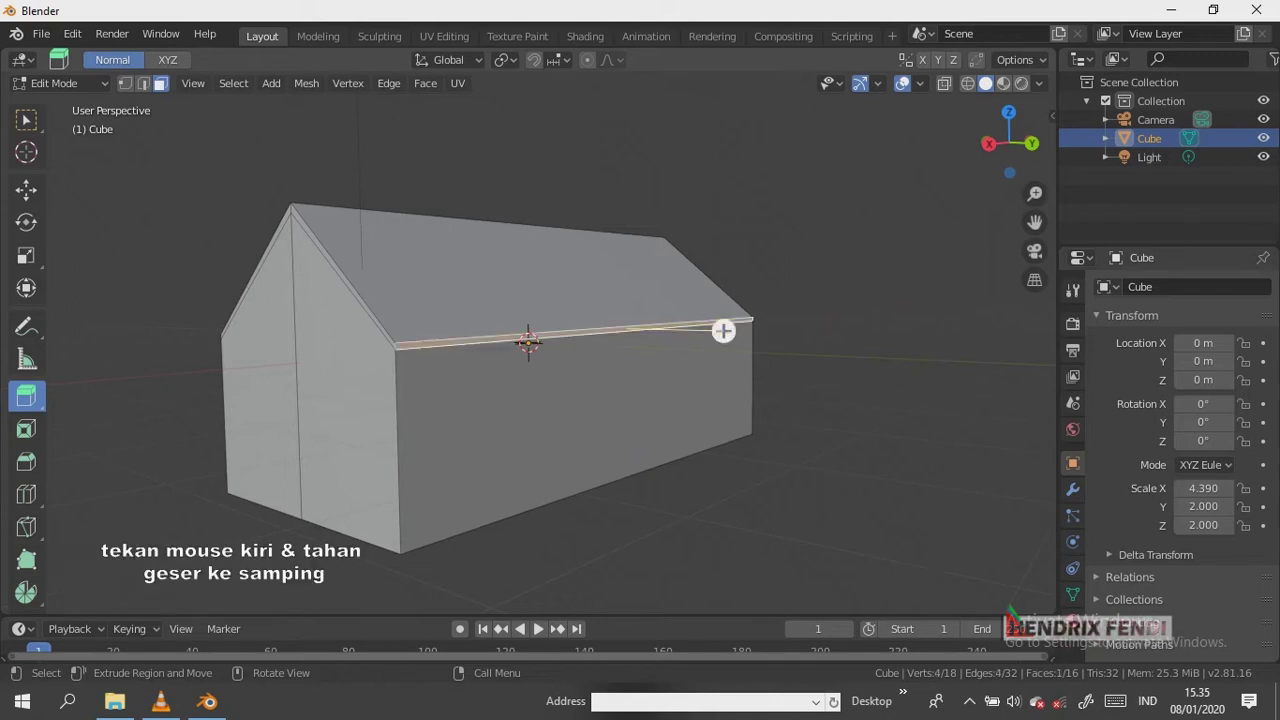
{"action": "left_click_drag", "start_coordinate": [723, 330], "coordinate": [846, 331]}
{"action": "mouse_move", "coordinate": [846, 331]}
{"action": "middle_mouse_down"}
{"action": "mouse_move", "coordinate": [877, 331]}
{"action": "mouse_move", "coordinate": [874, 321]}
{"action": "middle_mouse_up"}
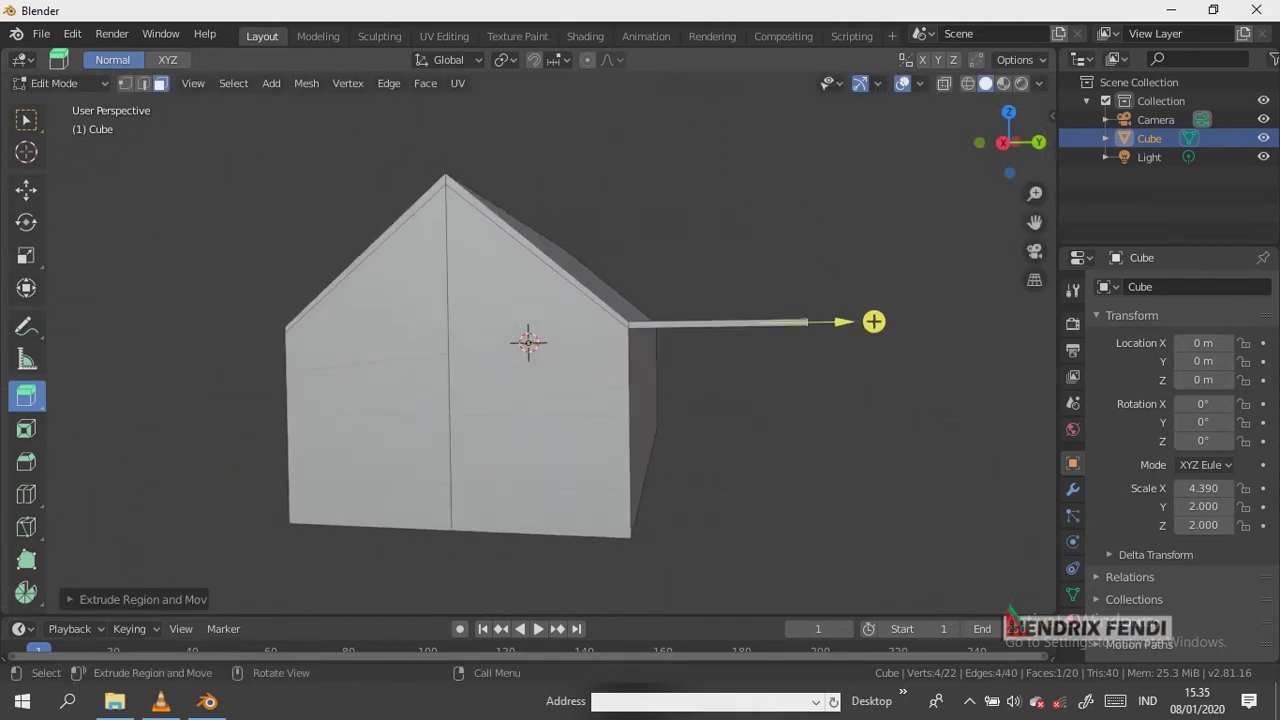
{"action": "key", "text": "ctrl"}
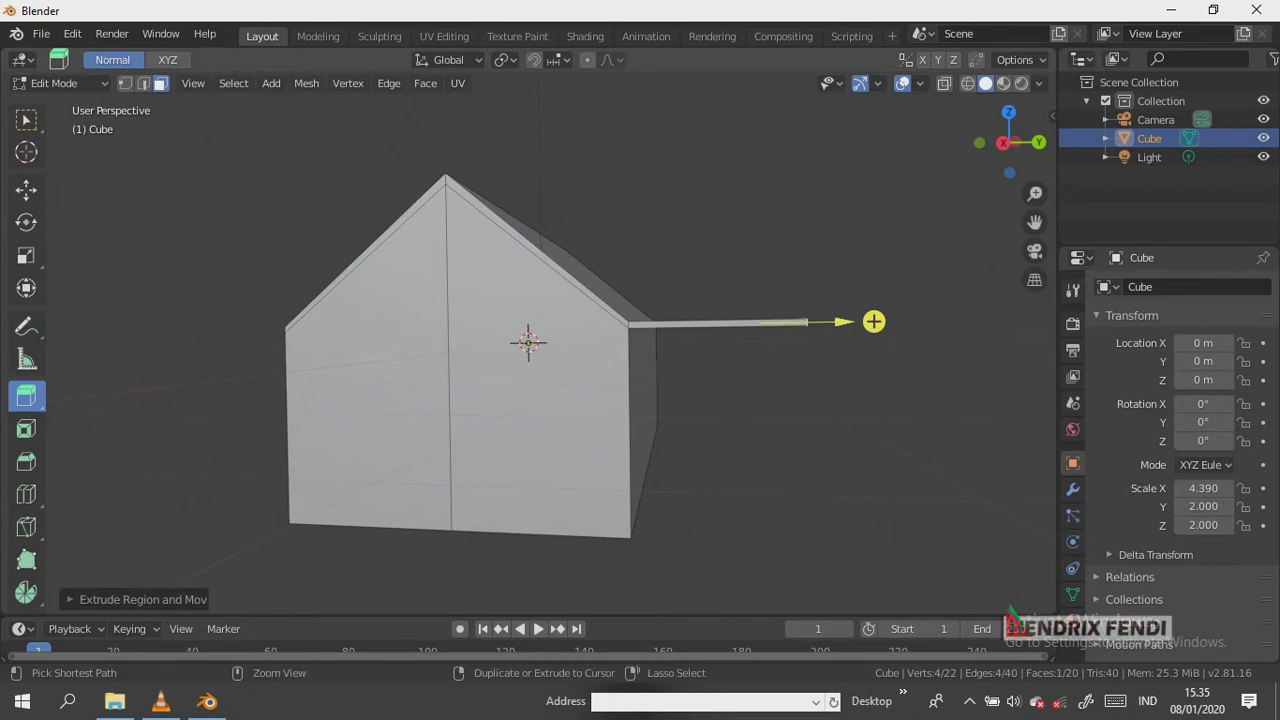
{"action": "key", "text": "e"}
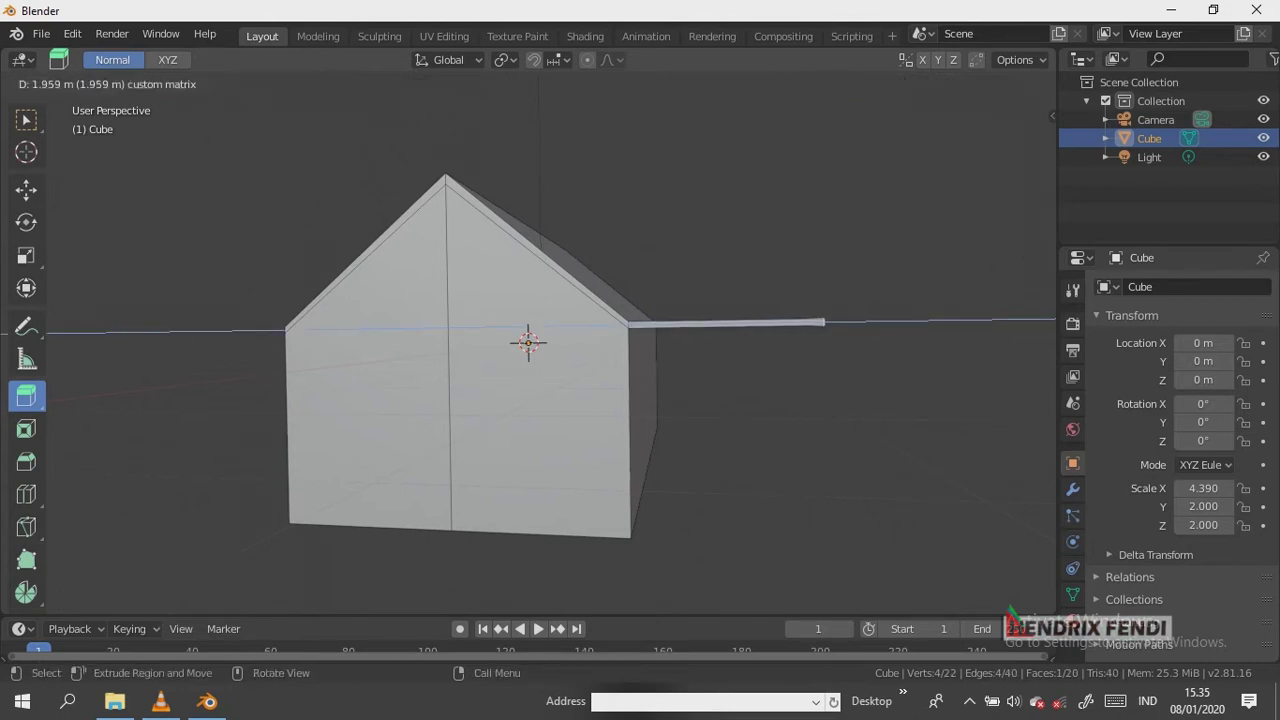
{"action": "left_click", "coordinate": [886, 320]}
{"action": "middle_click_drag", "start_coordinate": [886, 320], "coordinate": [810, 321]}
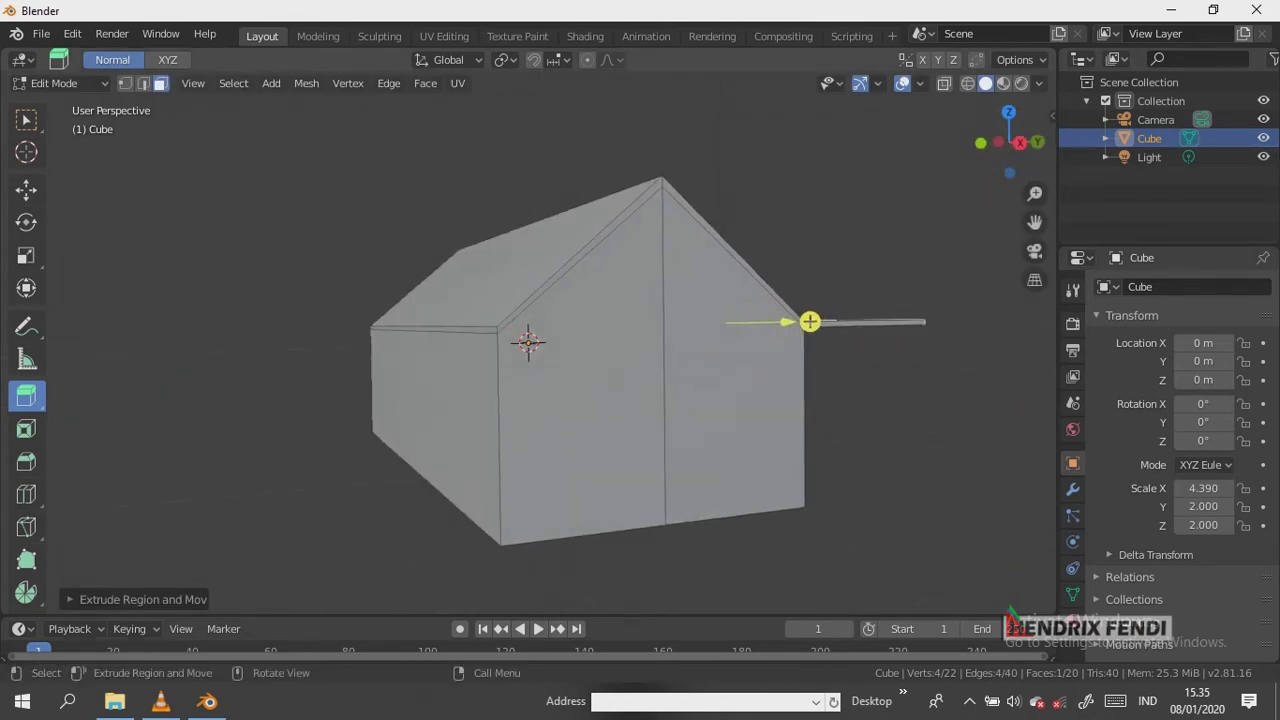
Extrude the left roof eave edge outward into an overhang
{"action": "left_click", "coordinate": [440, 329]}
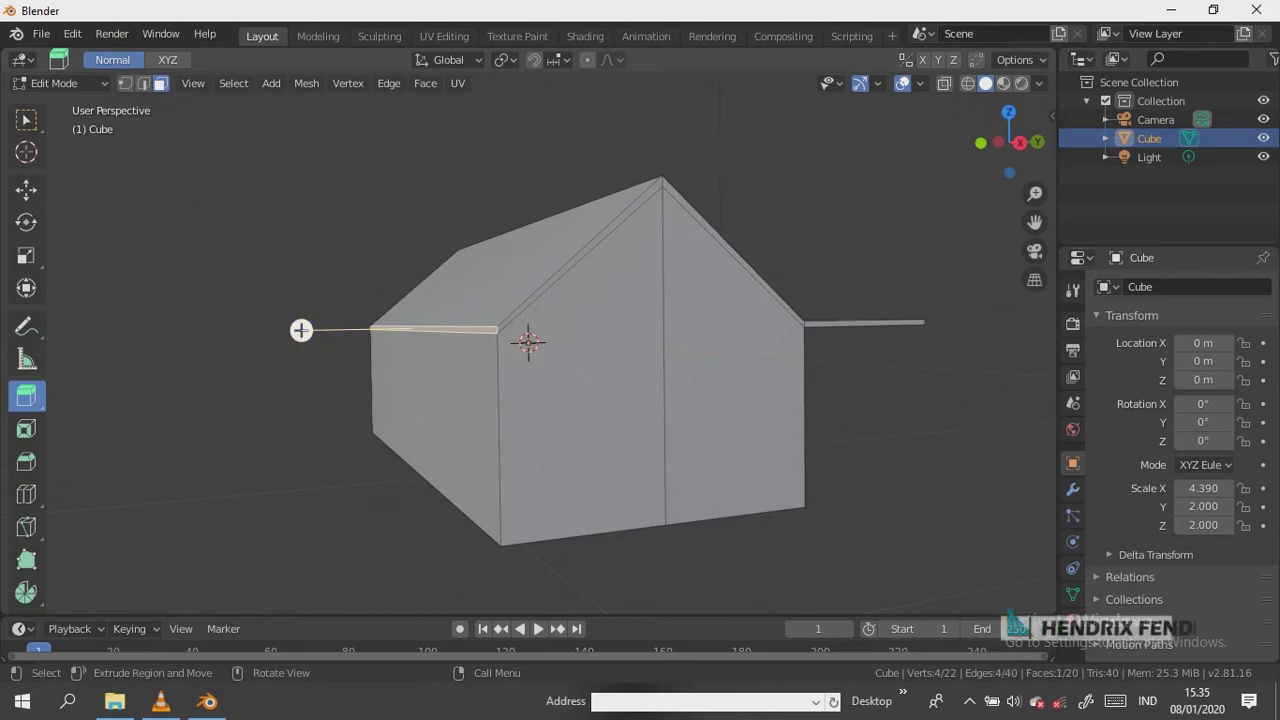
{"action": "left_click_drag", "start_coordinate": [301, 330], "coordinate": [427, 330]}
{"action": "left_click_drag", "start_coordinate": [1005, 145], "coordinate": [1030, 150]}
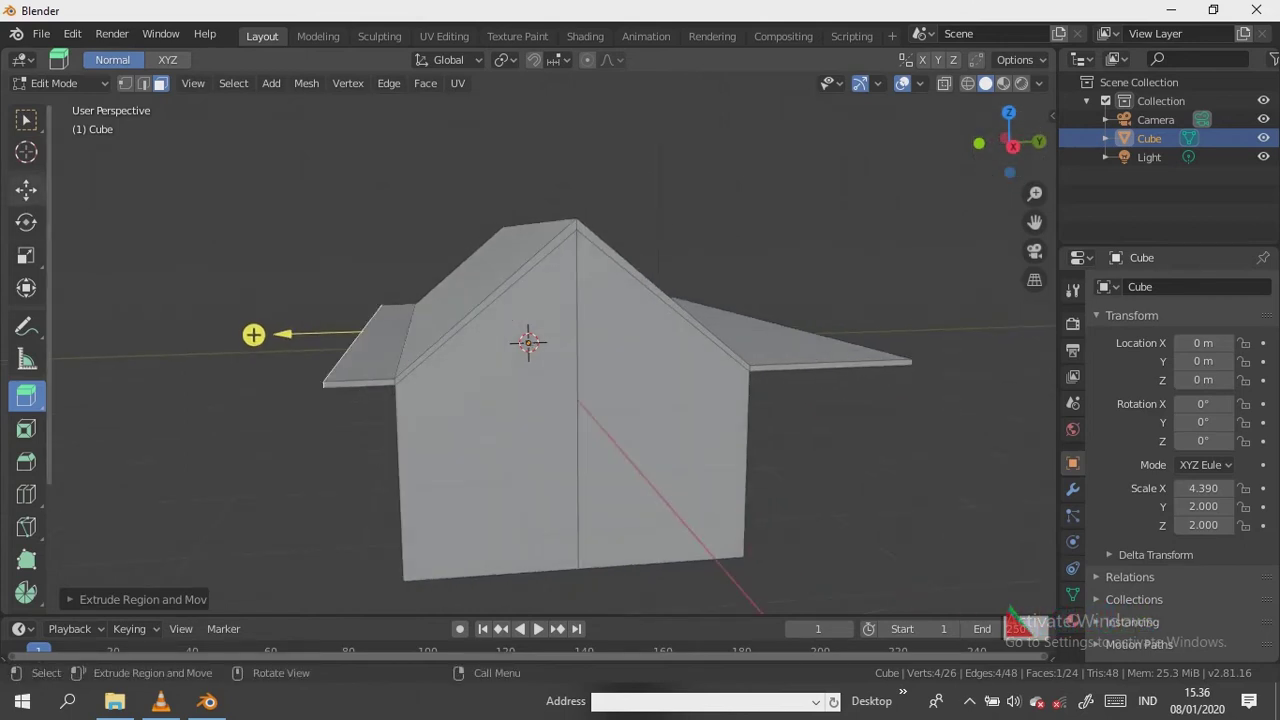
{"action": "left_click", "coordinate": [26, 189]}
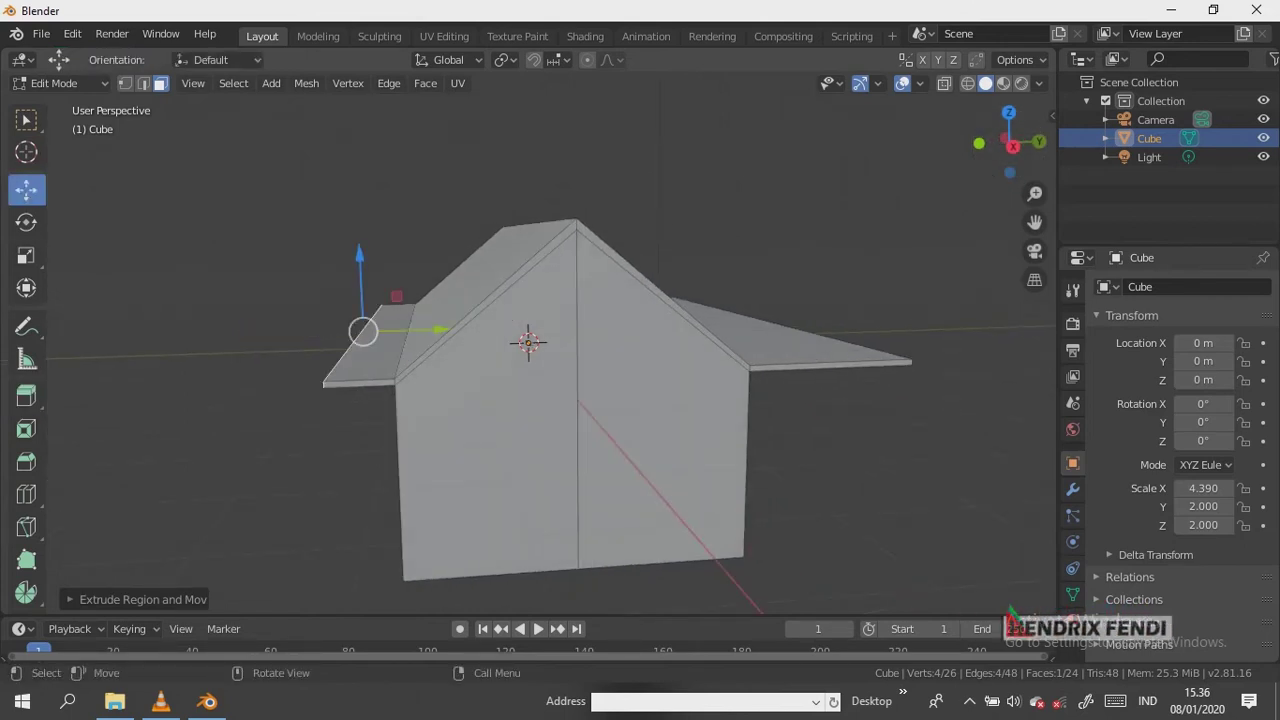
Lower the left overhang edge and slide it toward the wall to follow the roof slope
{"action": "left_click_drag", "start_coordinate": [360, 252], "coordinate": [362, 300]}
{"action": "left_click_drag", "start_coordinate": [1010, 140], "coordinate": [990, 140]}
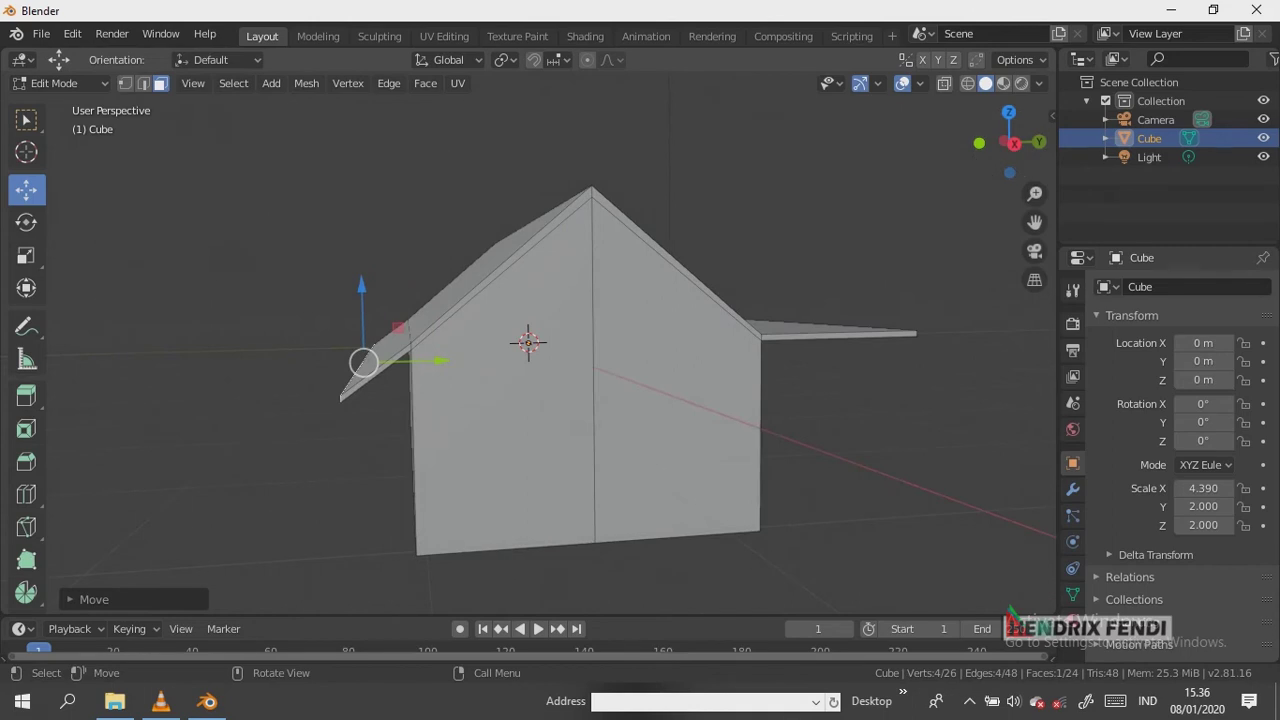
{"action": "left_click_drag", "start_coordinate": [363, 361], "coordinate": [377, 362]}
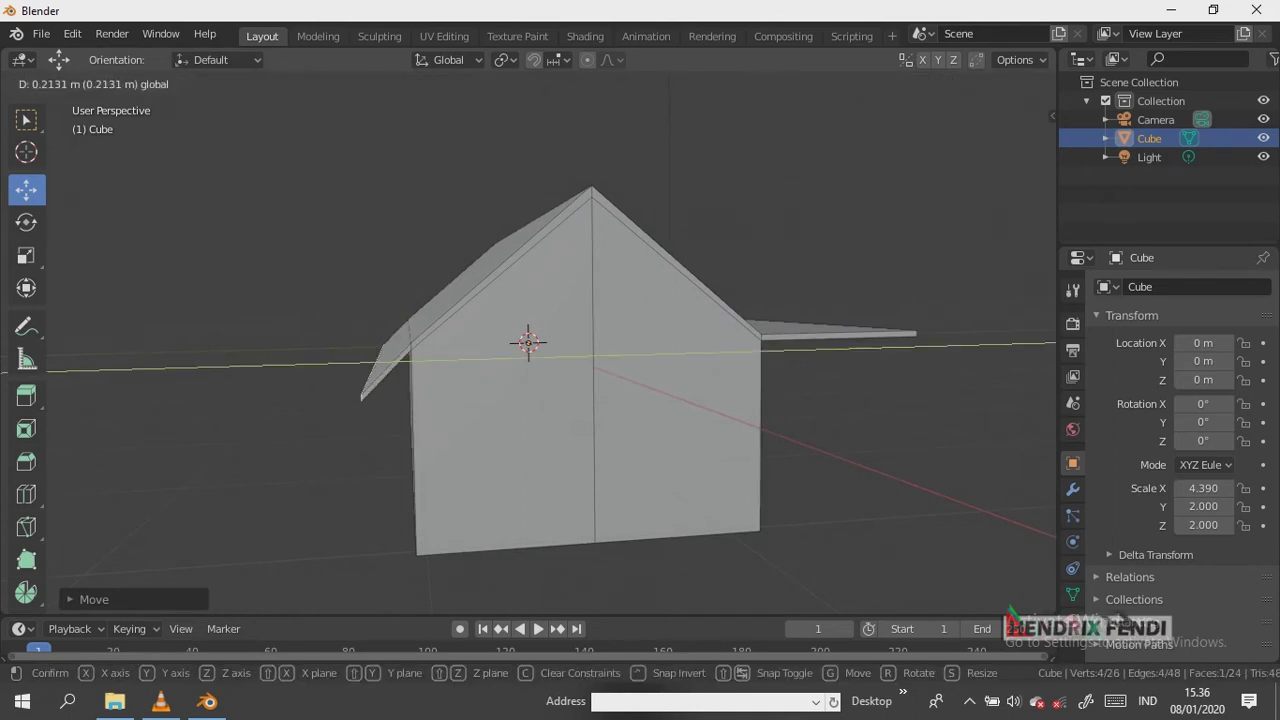
{"action": "left_click_drag", "start_coordinate": [375, 290], "coordinate": [375, 282]}
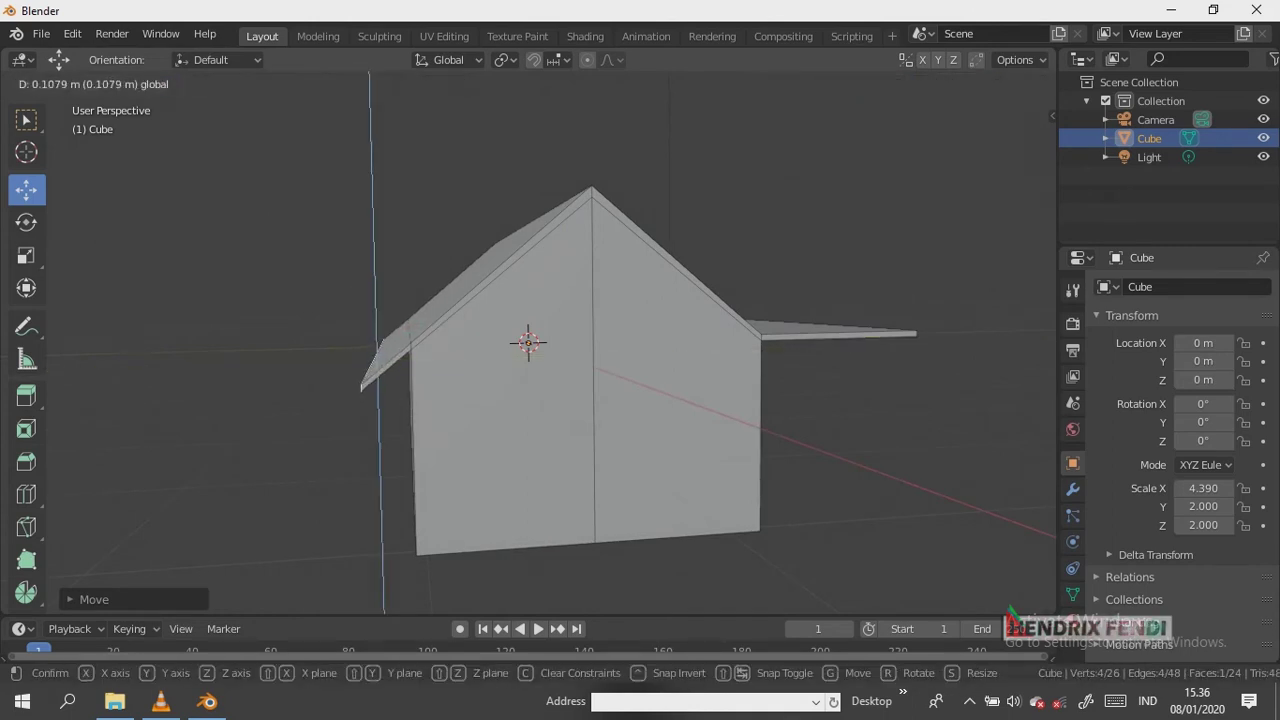
{"action": "key", "text": "Return"}
{"action": "mouse_move", "coordinate": [1008, 142]}
{"action": "left_mouse_down"}
{"action": "mouse_move", "coordinate": [970, 145]}
{"action": "mouse_move", "coordinate": [995, 143]}
{"action": "left_mouse_up"}
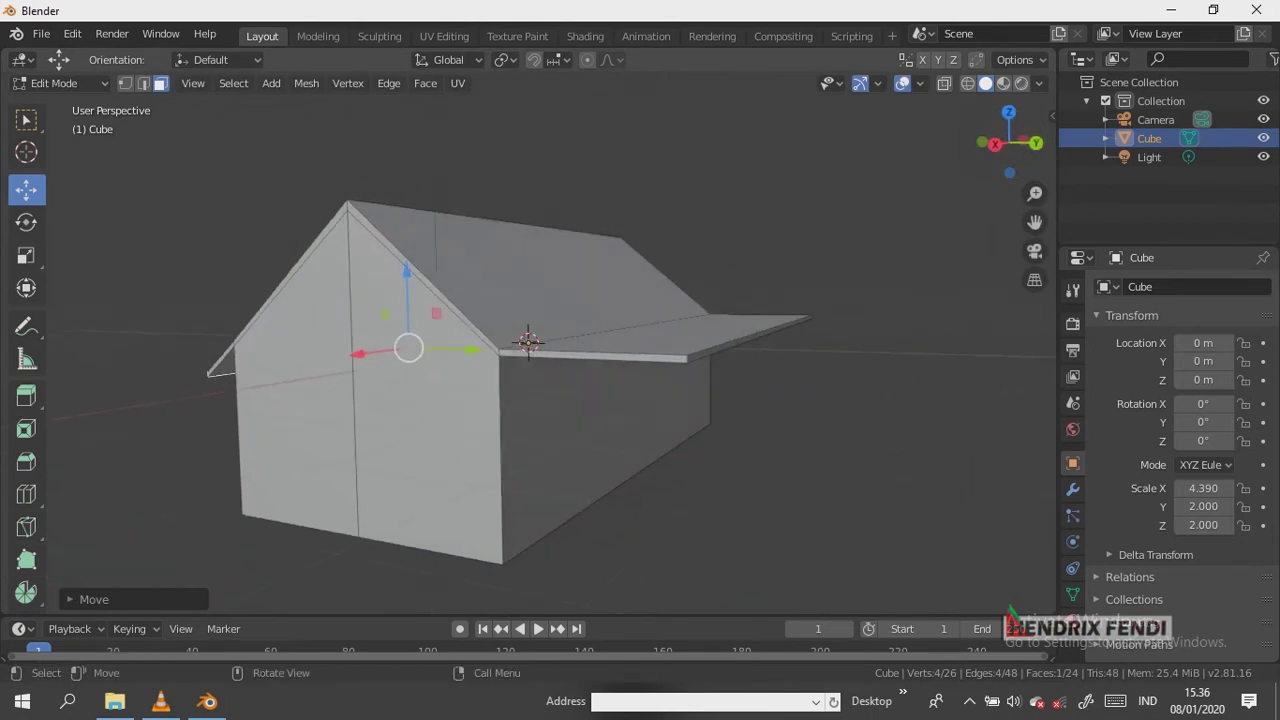
Lower the right overhang along Z, shorten it along Y, and adjust its height again
{"action": "key", "text": "alt+a"}
{"action": "left_click", "coordinate": [750, 339], "text": "alt"}
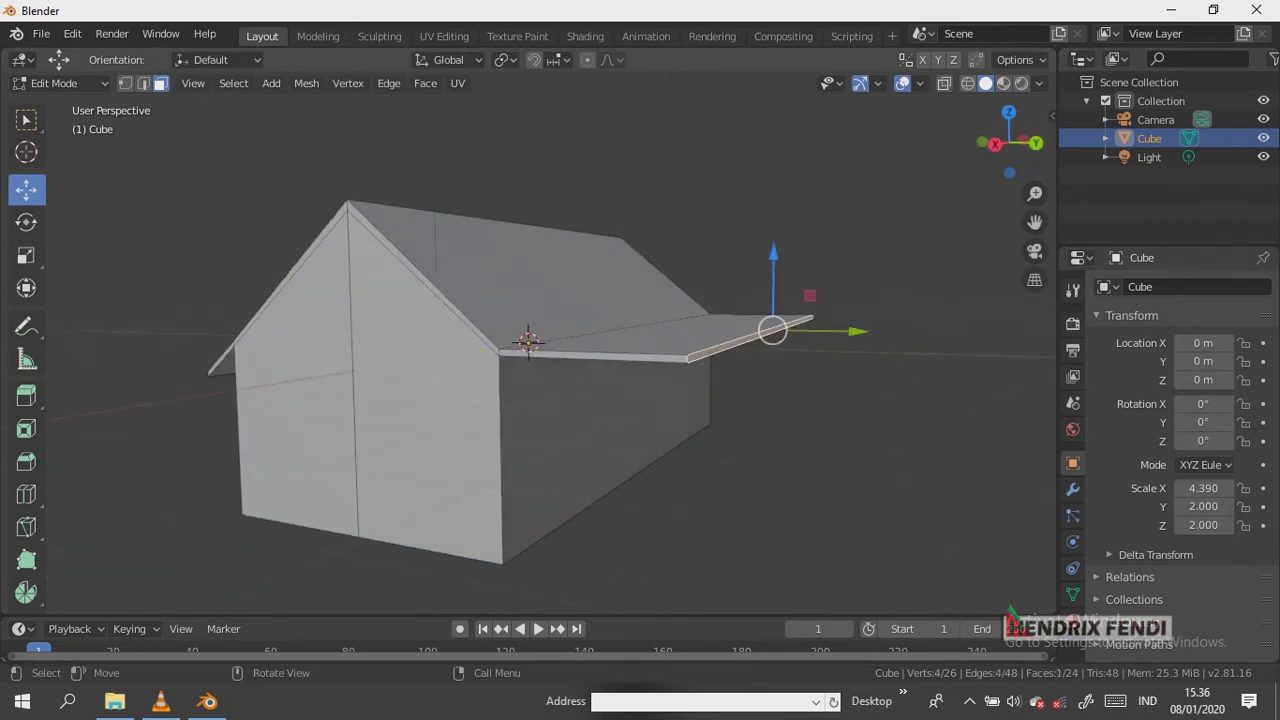
{"action": "key", "text": "g"}
{"action": "key", "text": "z"}
{"action": "key", "text": "Return"}
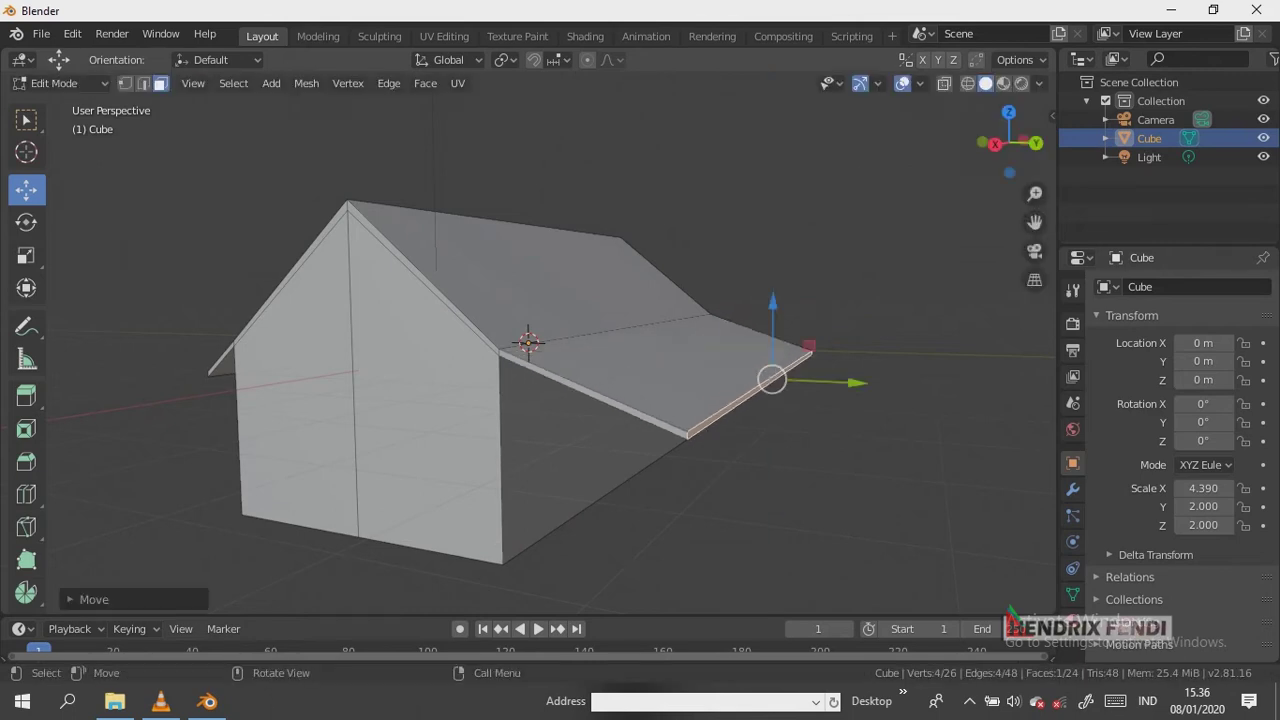
{"action": "left_click_drag", "start_coordinate": [1010, 143], "coordinate": [985, 145]}
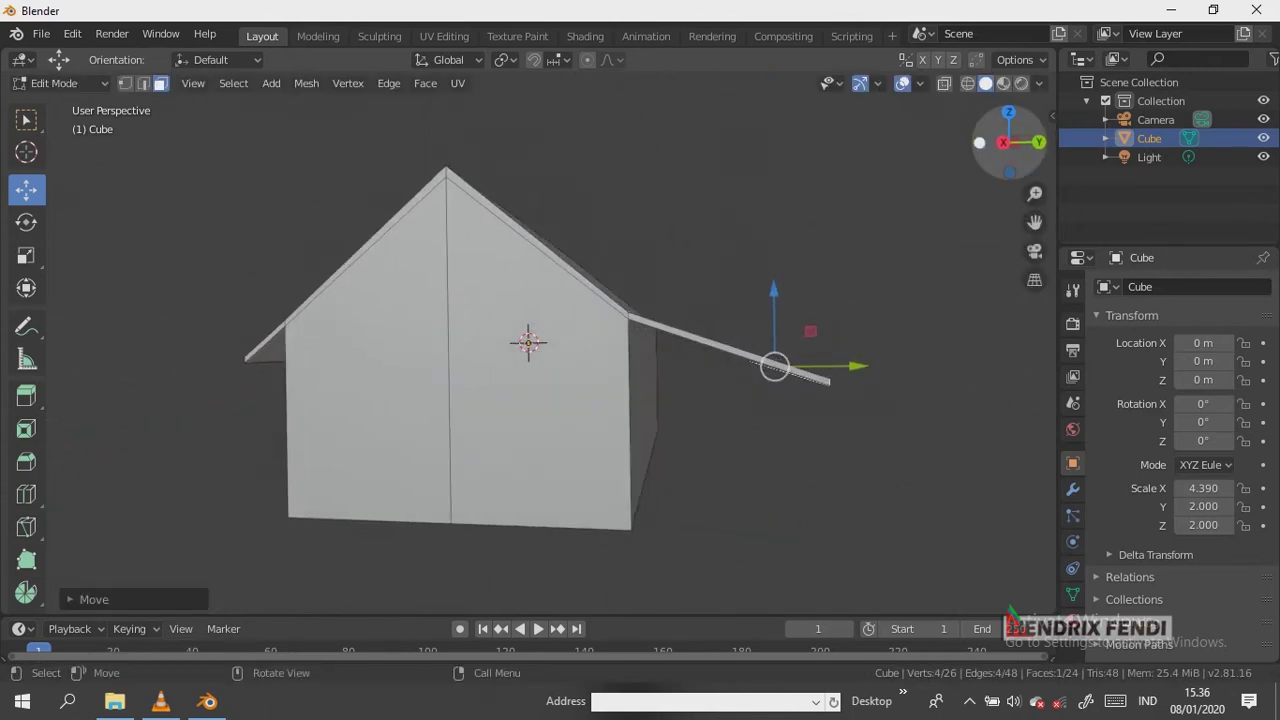
{"action": "key", "text": "g"}
{"action": "key", "text": "y"}
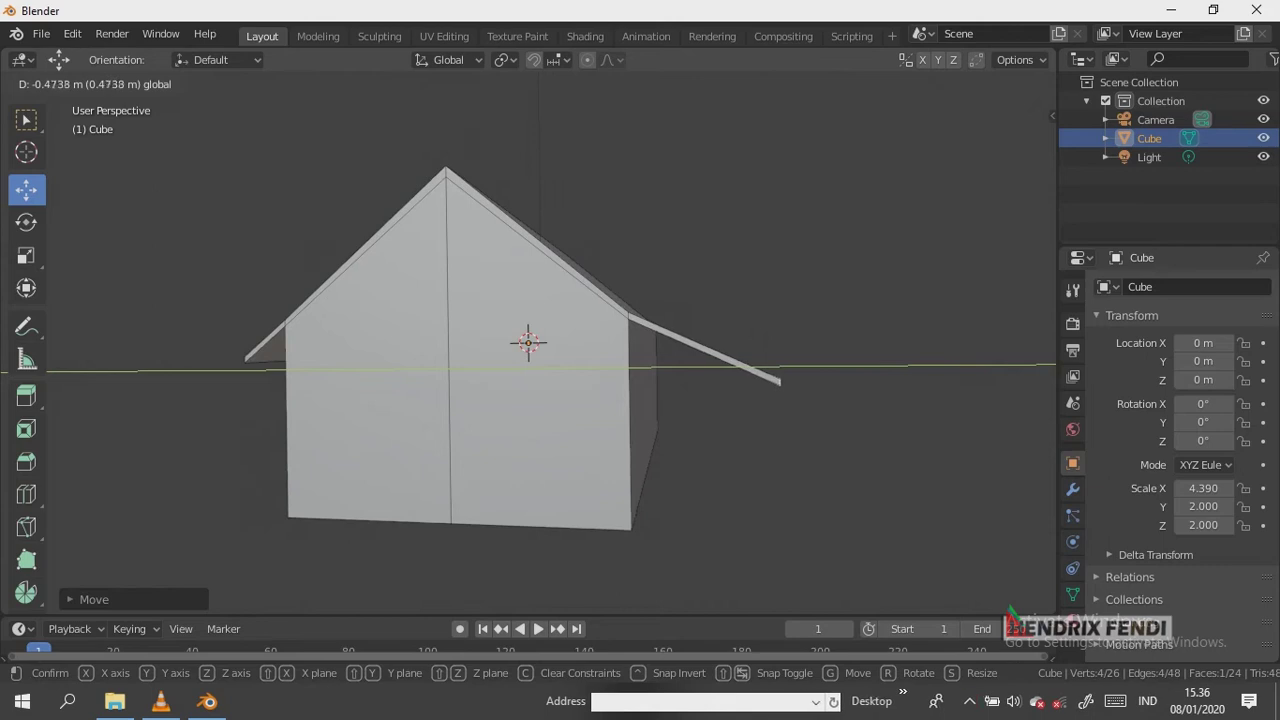
{"action": "key", "text": "Return"}
{"action": "key", "text": "g"}
{"action": "key", "text": "z"}
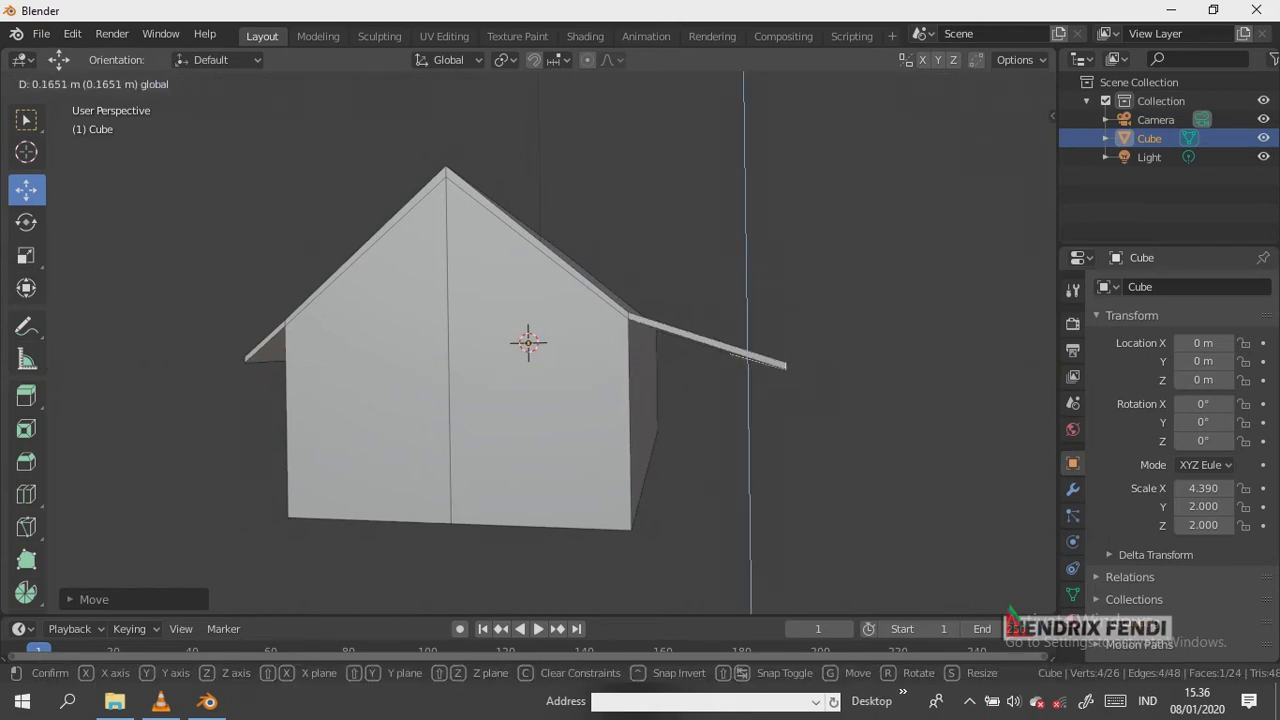
{"action": "key", "text": "Return"}
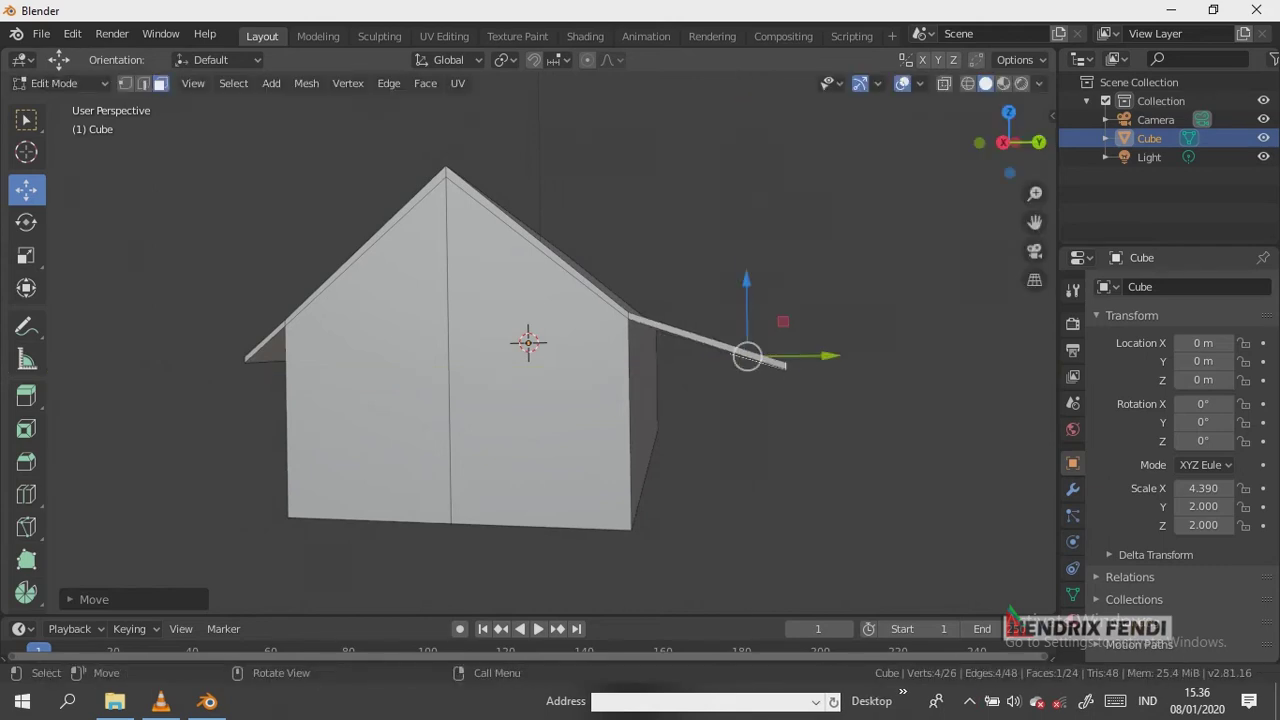
Select the front gable roof edges running over the peak
{"action": "left_click", "coordinate": [704, 340]}
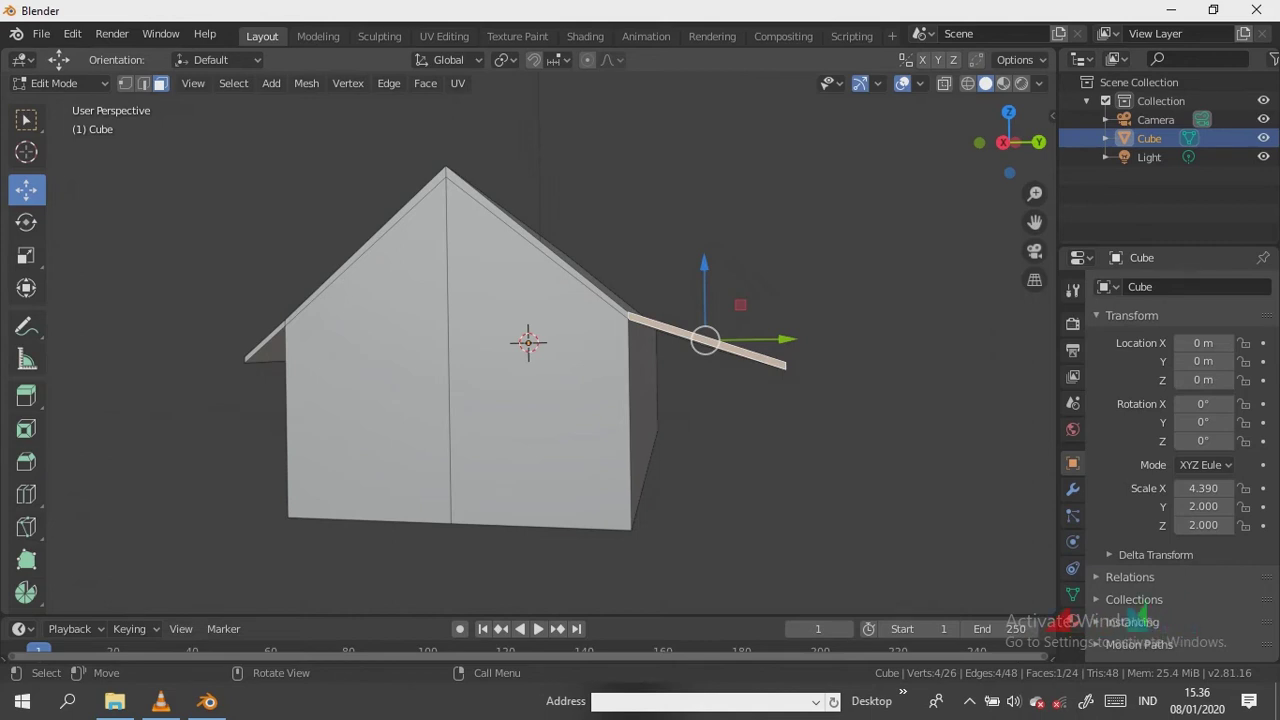
{"action": "key", "text": "ctrl"}
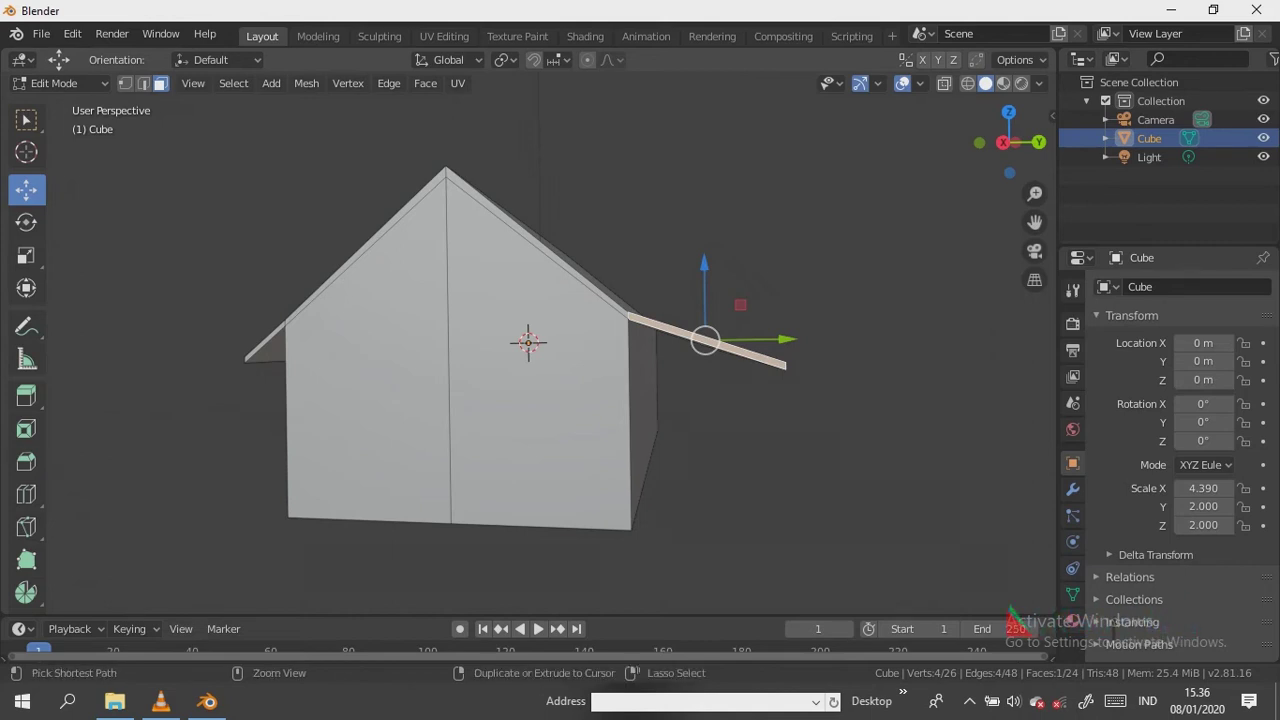
{"action": "left_click", "coordinate": [366, 246], "text": "ctrl"}
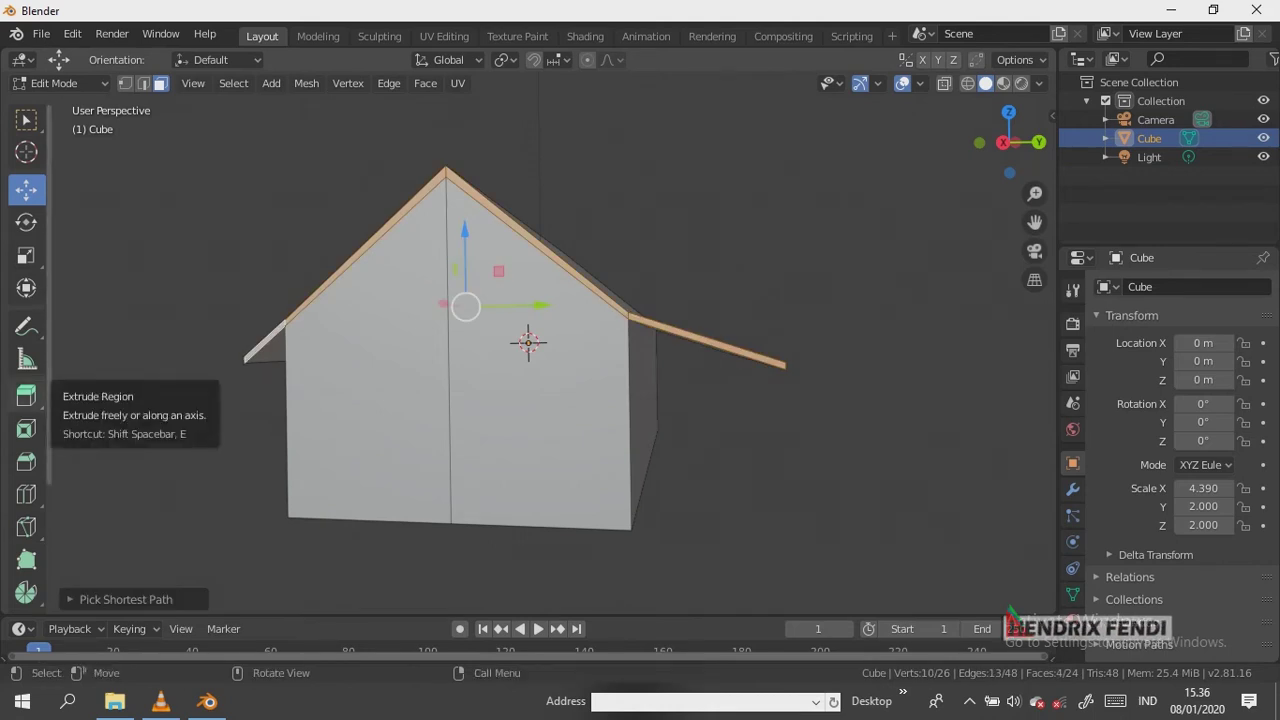
Extrude the front gable roof edges forward into an overhang
{"action": "left_click", "coordinate": [26, 395]}
{"action": "mouse_move", "coordinate": [1009, 142]}
{"action": "left_mouse_down"}
{"action": "mouse_move", "coordinate": [965, 148]}
{"action": "mouse_move", "coordinate": [1000, 148]}
{"action": "left_mouse_up"}
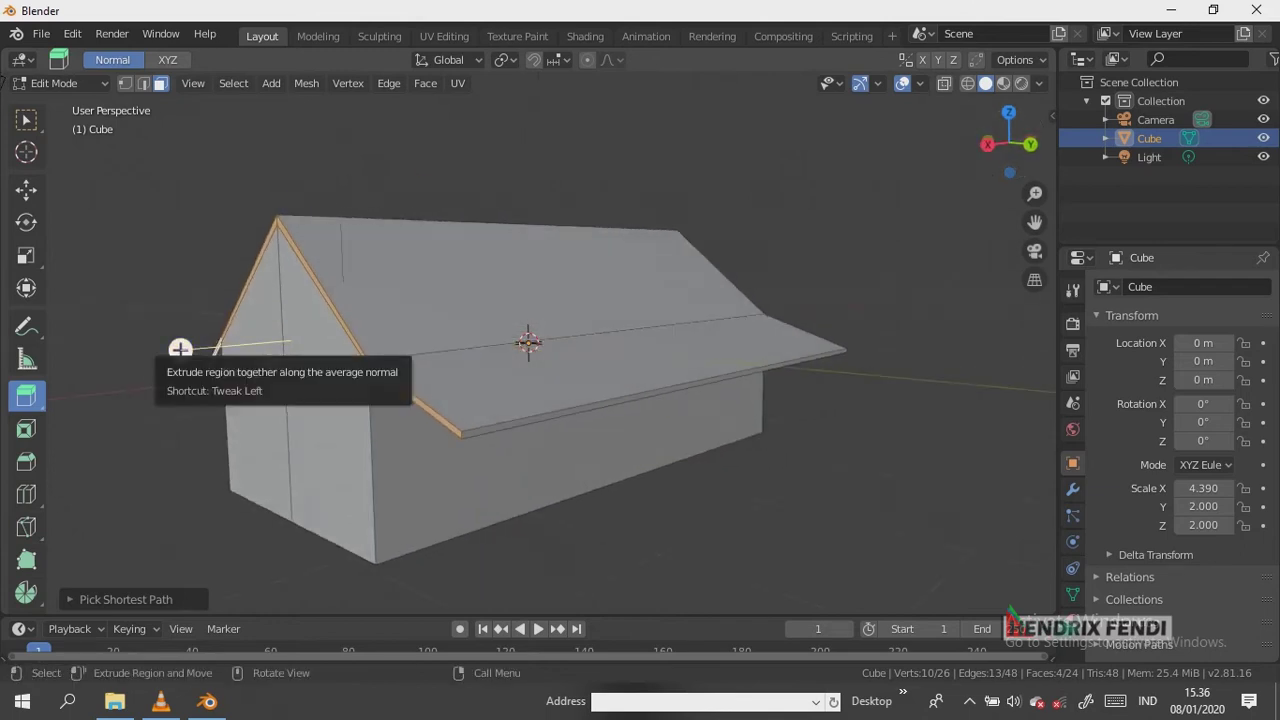
{"action": "left_click_drag", "start_coordinate": [180, 349], "coordinate": [160, 366]}
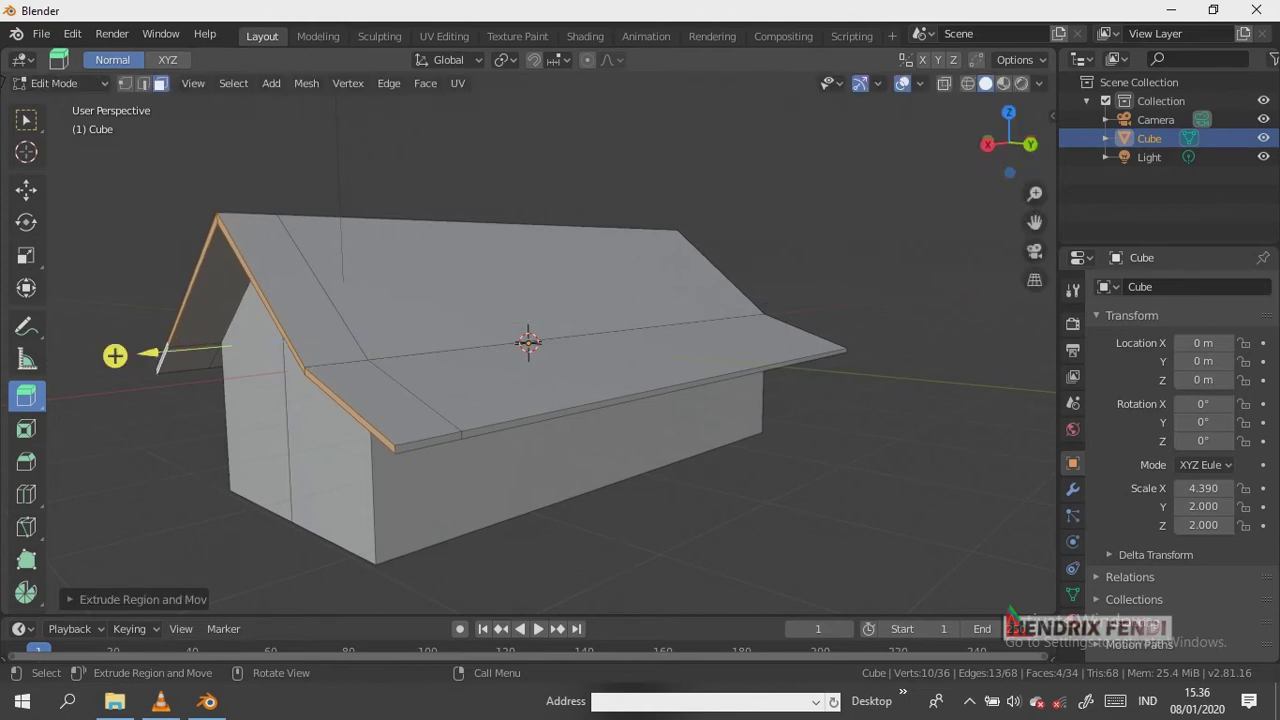
Select the back roof edge faces across the peak and extrude them outward into an overhang
{"action": "left_click_drag", "start_coordinate": [1009, 142], "coordinate": [995, 150]}
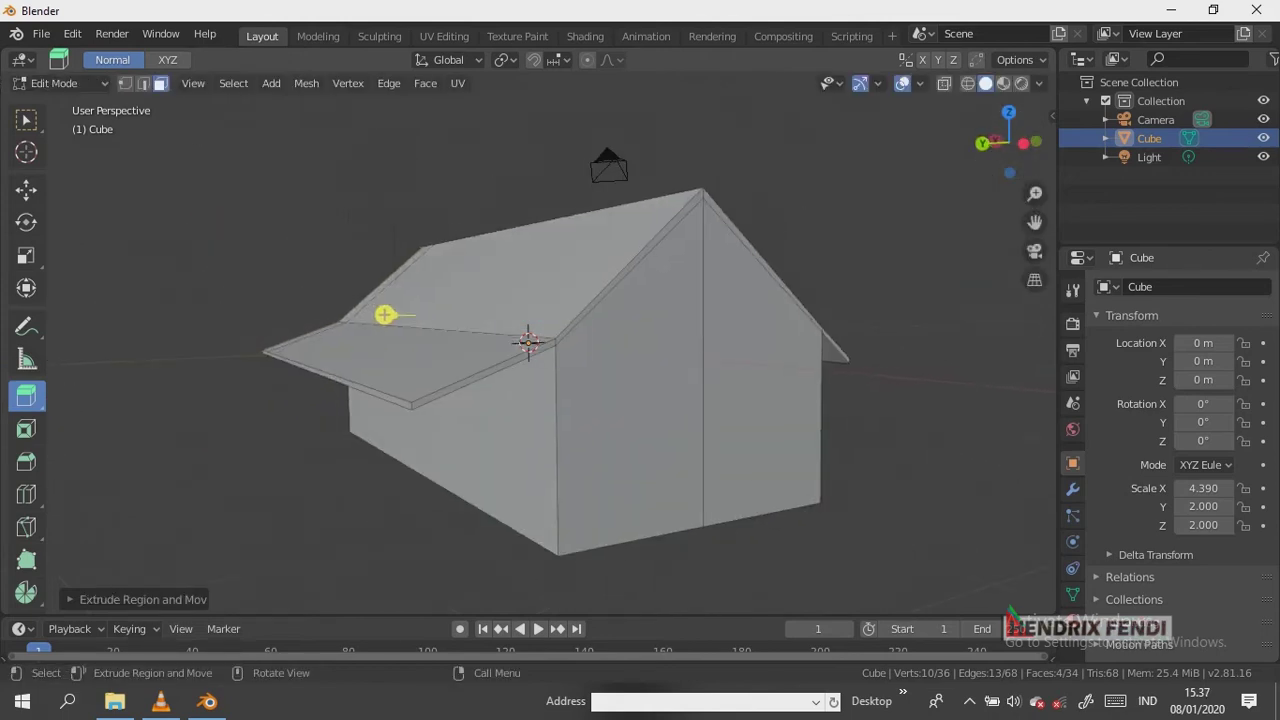
{"action": "left_click", "coordinate": [630, 266]}
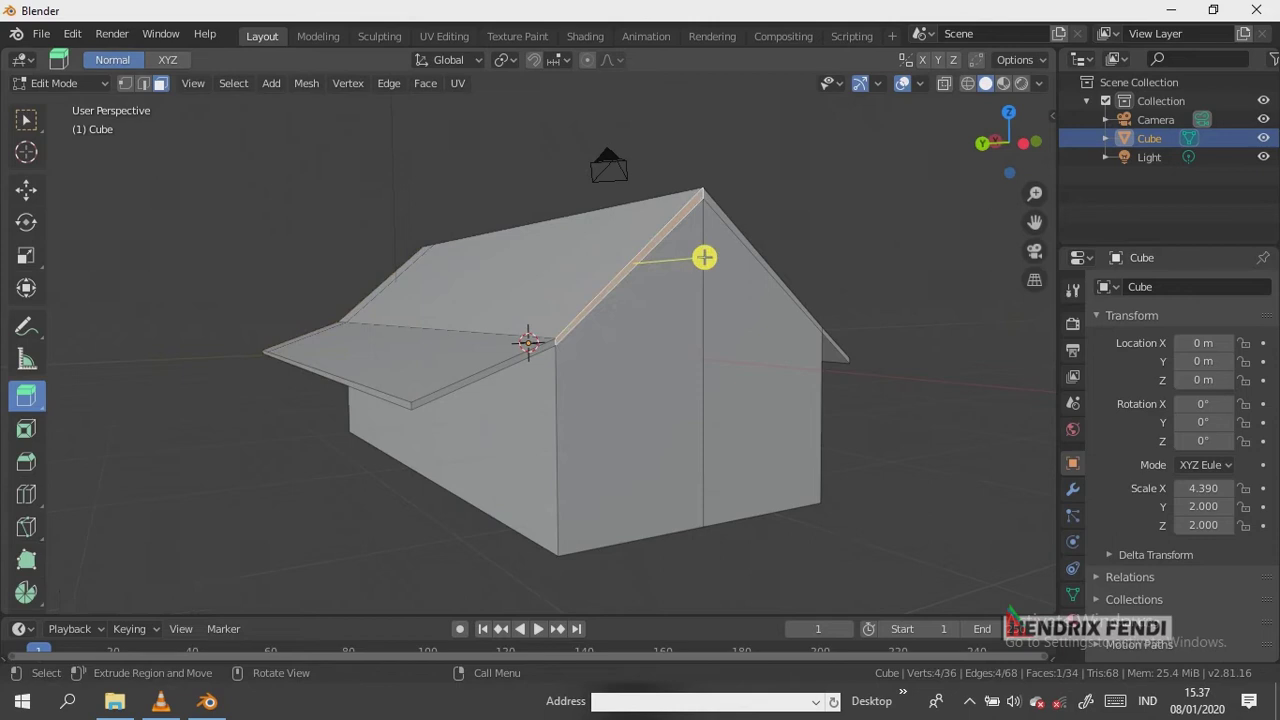
{"action": "left_click", "coordinate": [450, 460]}
{"action": "left_click", "coordinate": [480, 376]}
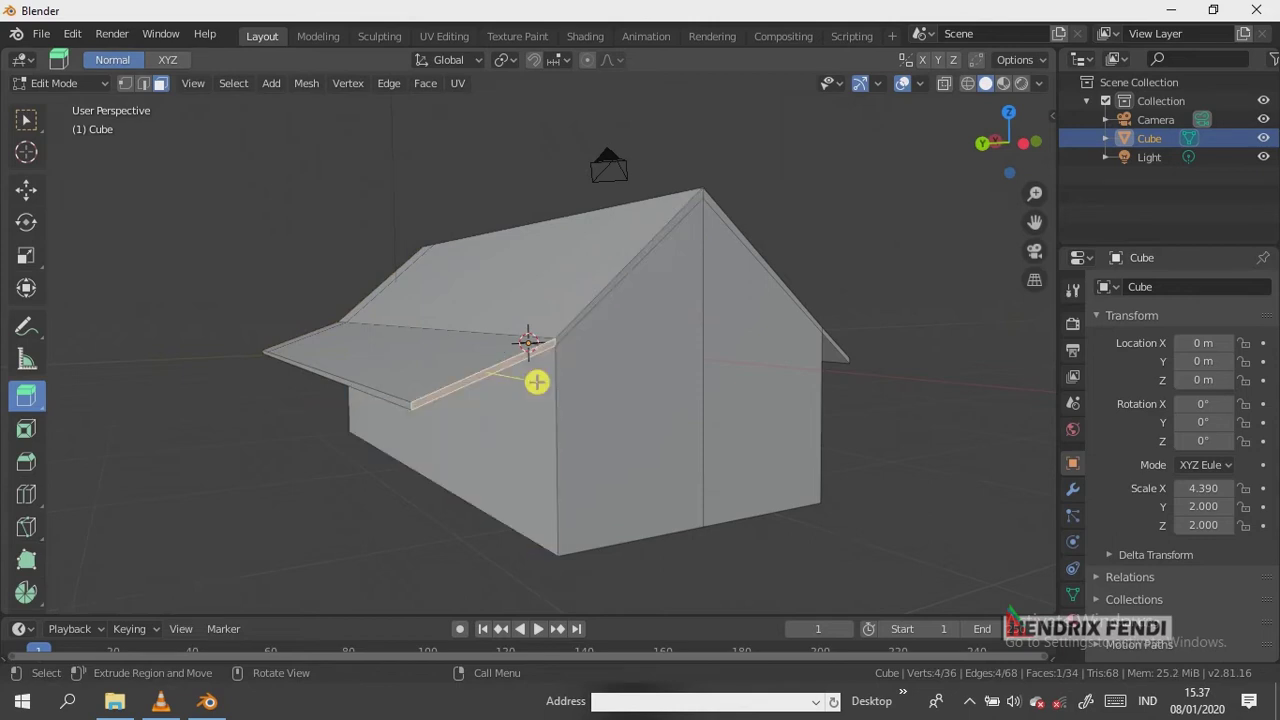
{"action": "key", "text": "ctrl"}
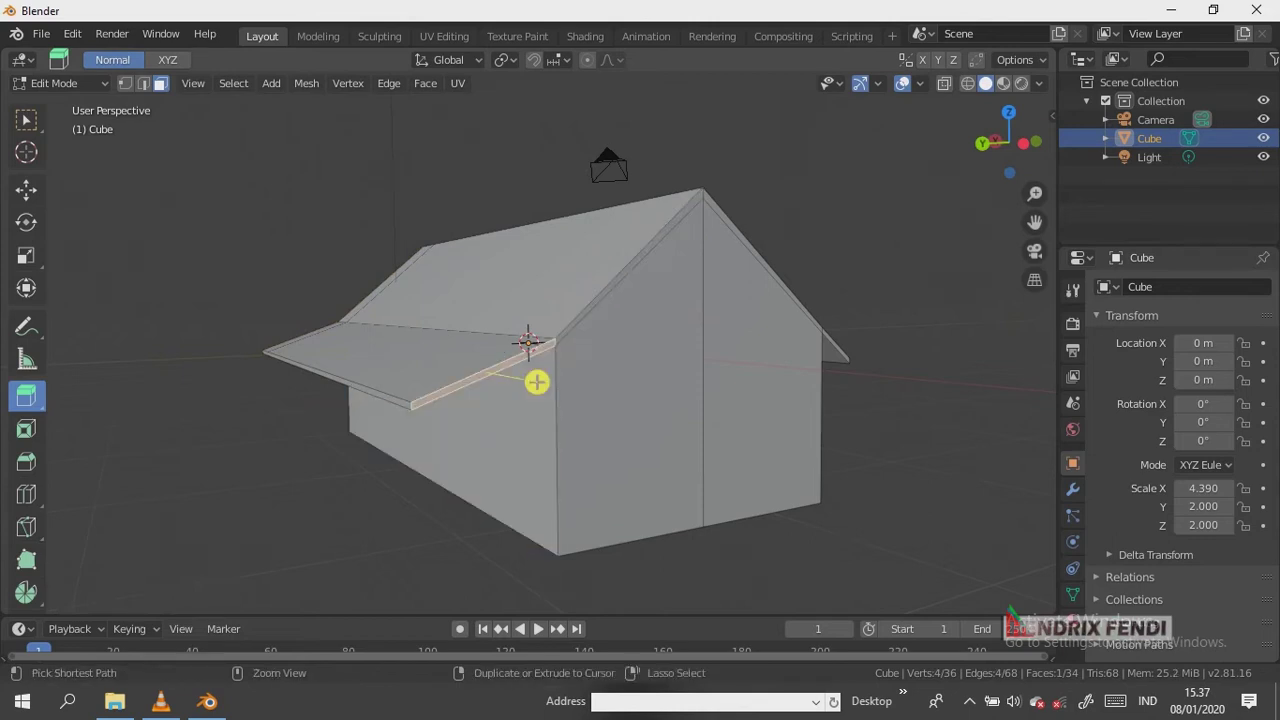
{"action": "left_click", "coordinate": [768, 327], "text": "ctrl"}
{"action": "key", "text": "e"}
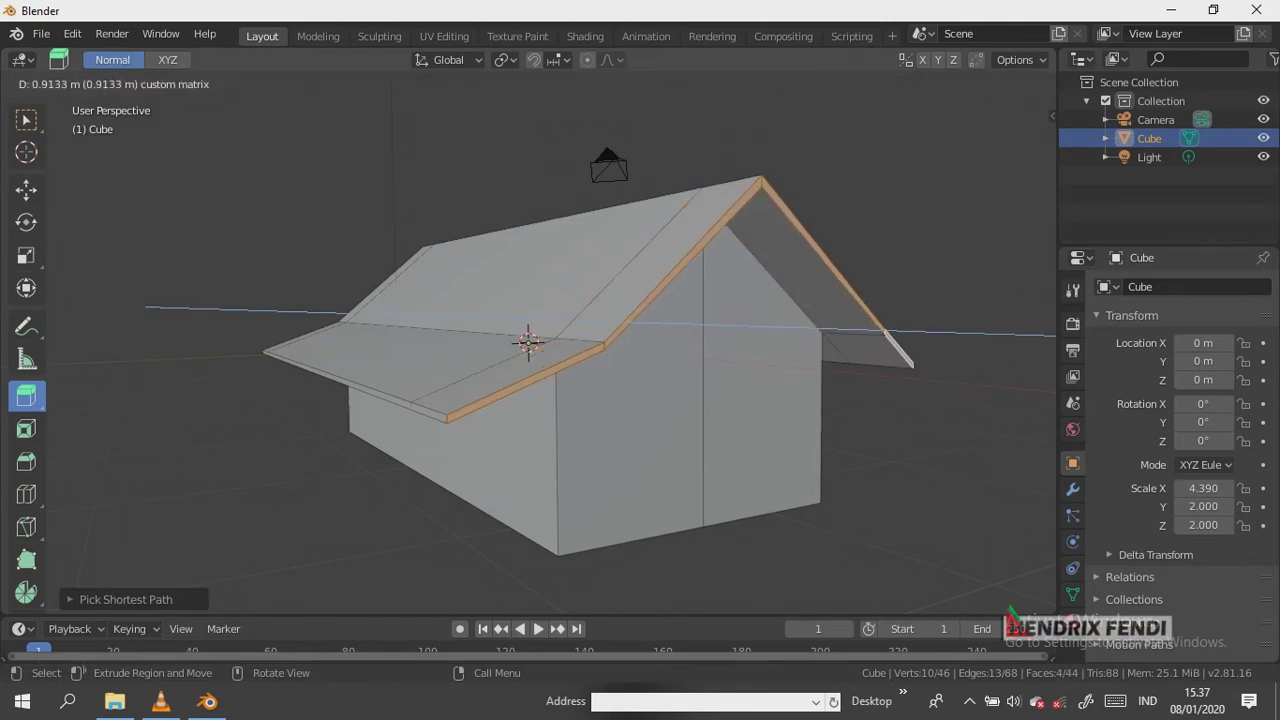
{"action": "left_click", "coordinate": [834, 329]}
{"action": "middle_click_drag", "start_coordinate": [834, 329], "coordinate": [545, 321]}
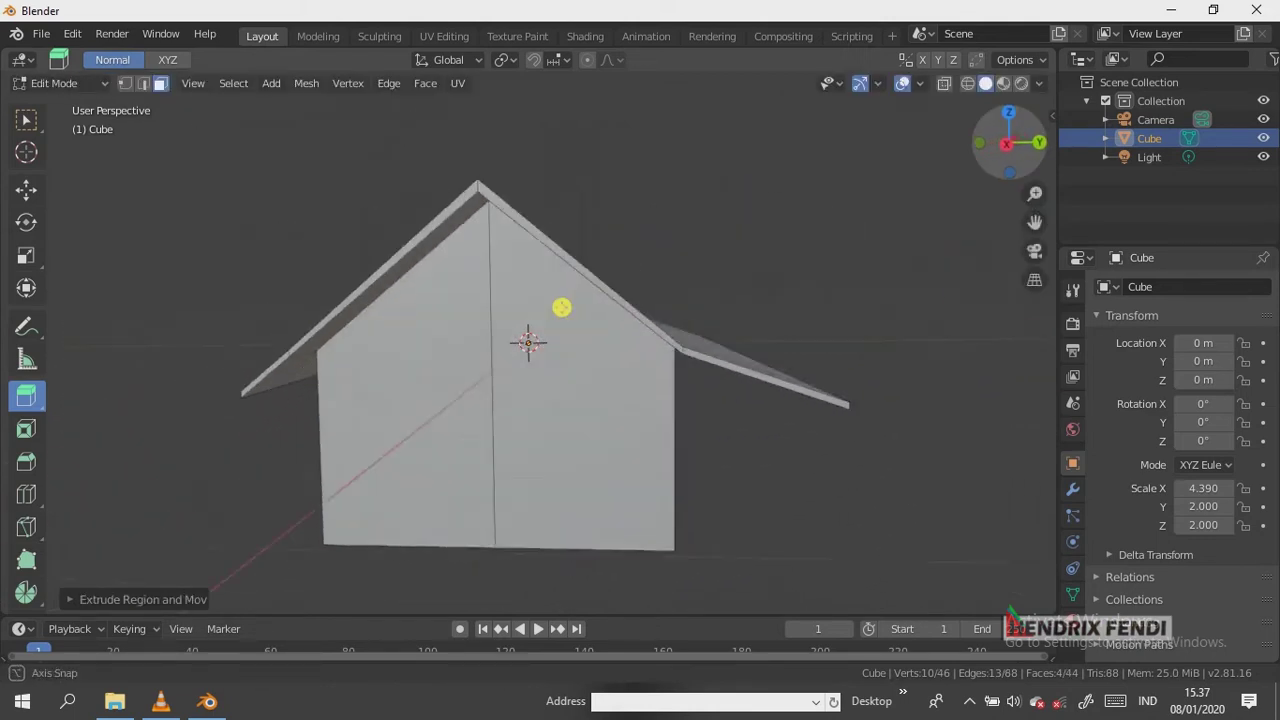
{"action": "mouse_move", "coordinate": [545, 321]}
{"action": "middle_mouse_down"}
{"action": "mouse_move", "coordinate": [791, 346]}
{"action": "mouse_move", "coordinate": [776, 341]}
{"action": "middle_mouse_up"}
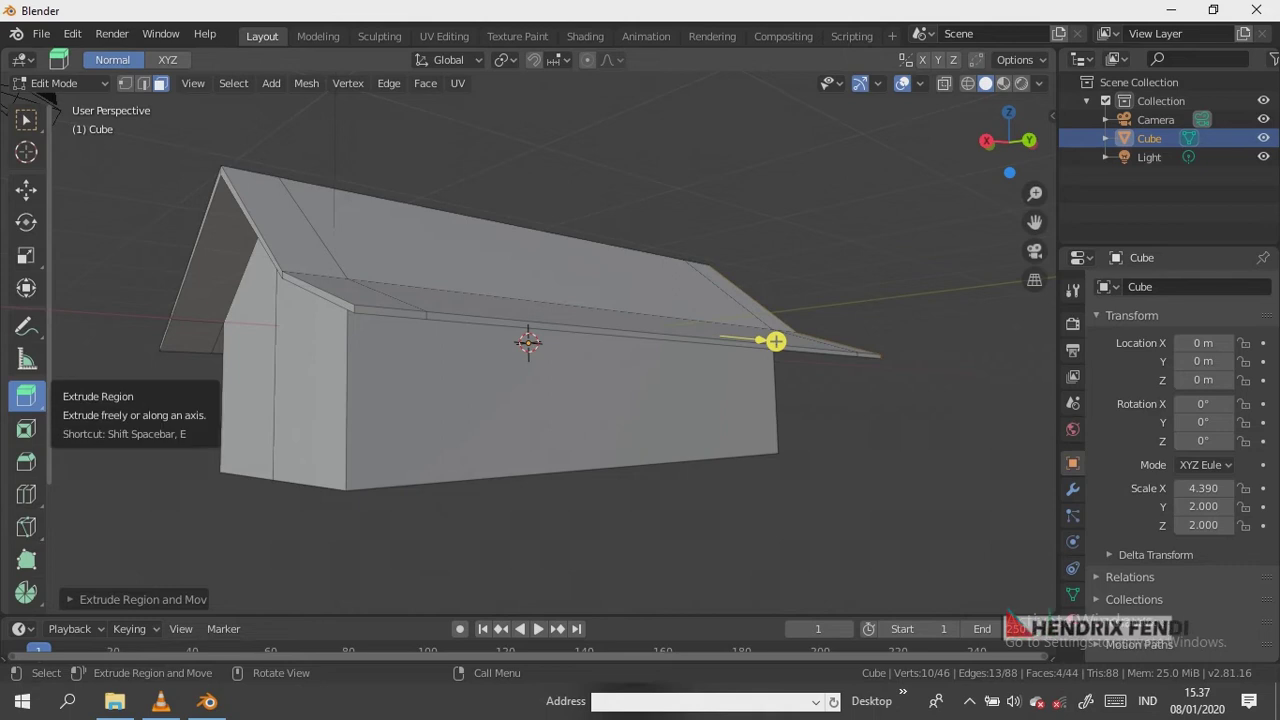
{"action": "left_click", "coordinate": [26, 494]}
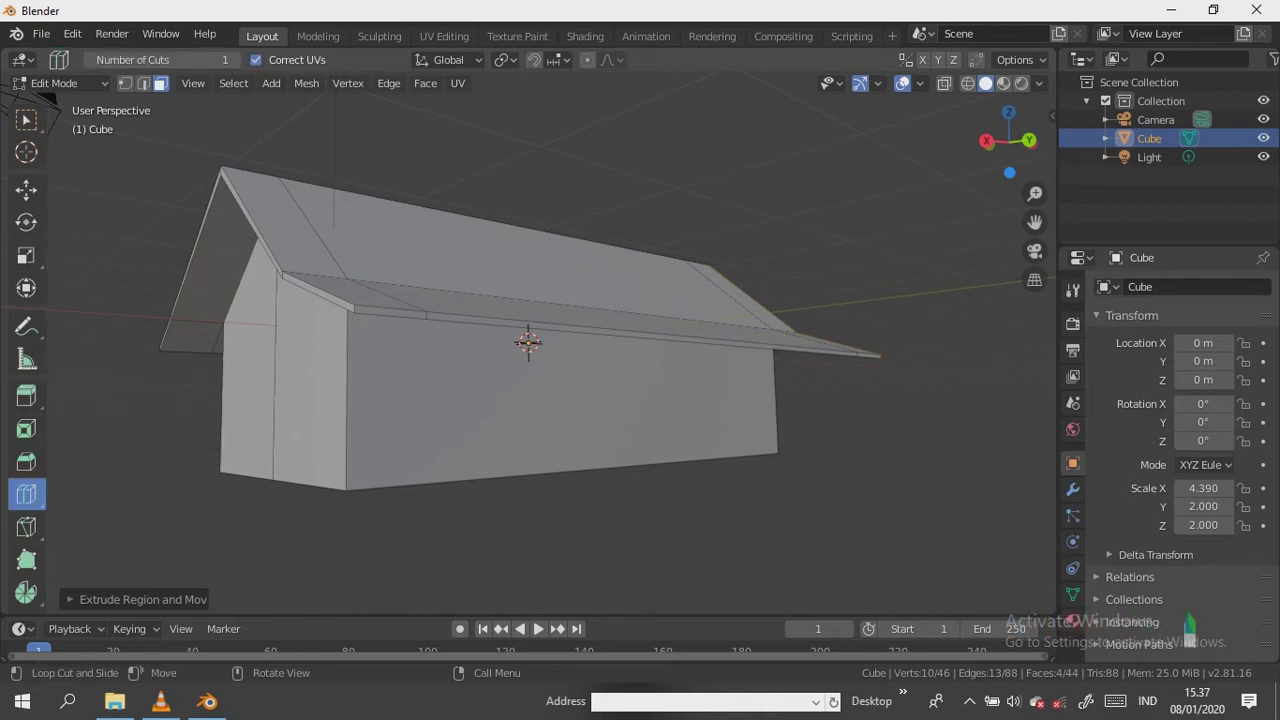
Cut a vertical loop across the long wall and a horizontal loop slid down near the base
{"action": "left_click_drag", "start_coordinate": [640, 338], "coordinate": [775, 363]}
{"action": "left_click", "coordinate": [775, 364]}
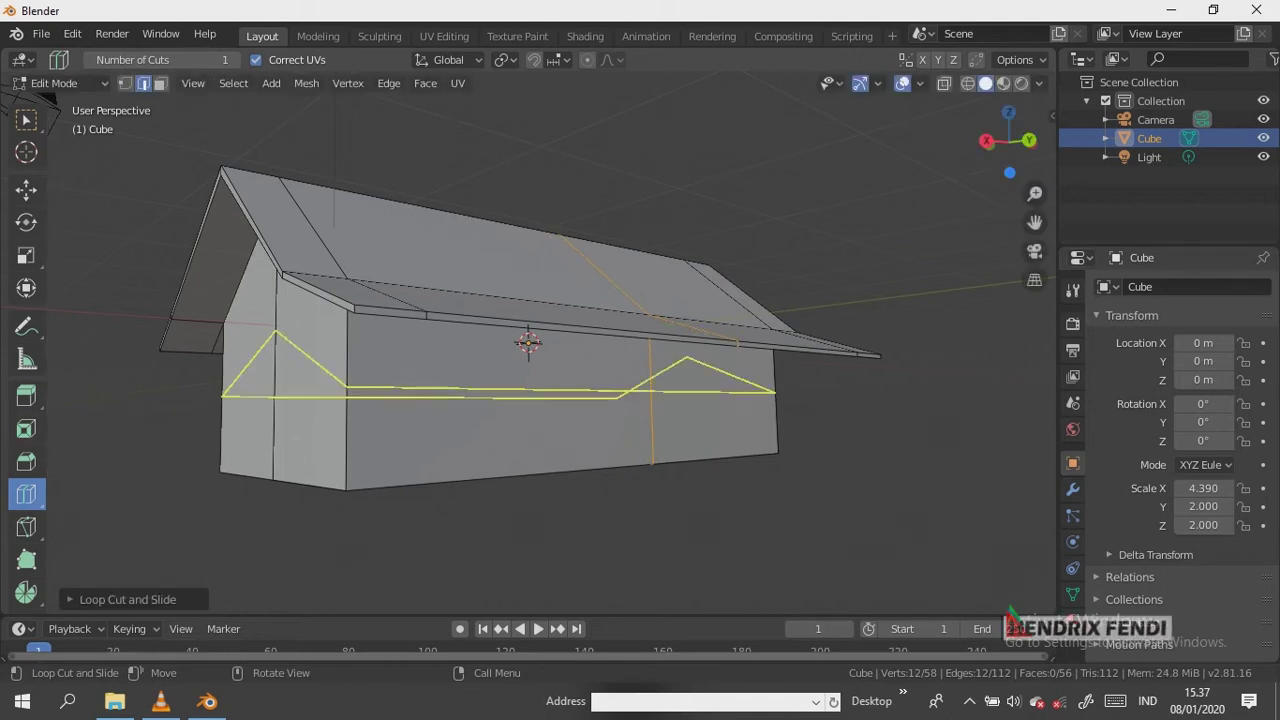
{"action": "left_click_drag", "start_coordinate": [314, 384], "coordinate": [316, 458]}
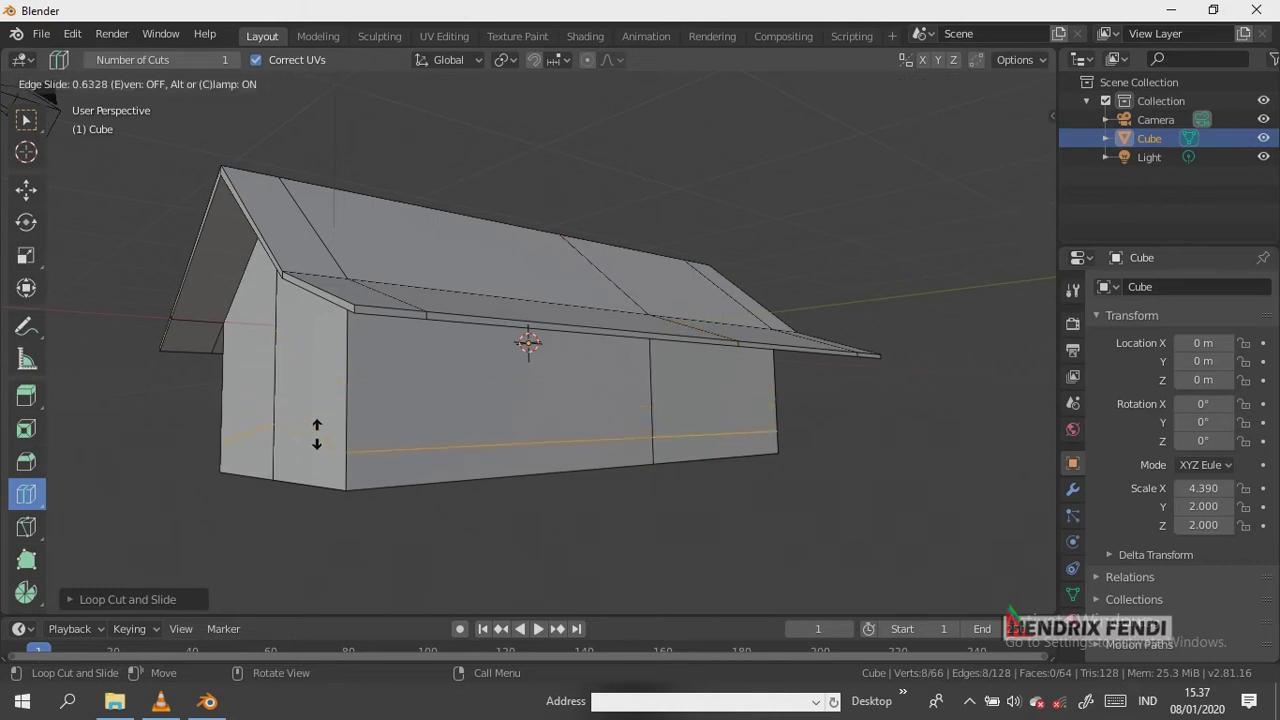
{"action": "left_click_drag", "start_coordinate": [316, 459], "coordinate": [316, 464]}
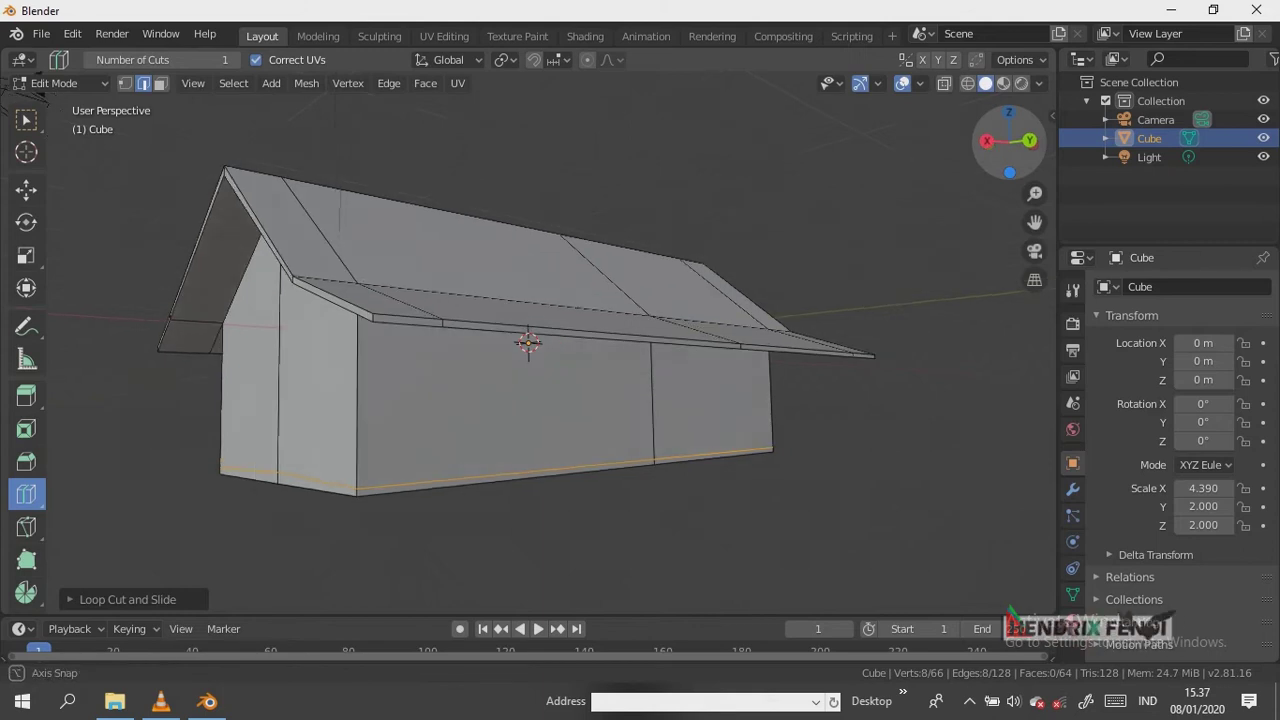
{"action": "mouse_move", "coordinate": [528, 330]}
{"action": "middle_mouse_down"}
{"action": "mouse_move", "coordinate": [640, 335]}
{"action": "mouse_move", "coordinate": [610, 330]}
{"action": "middle_mouse_up"}
{"action": "key", "text": "1"}
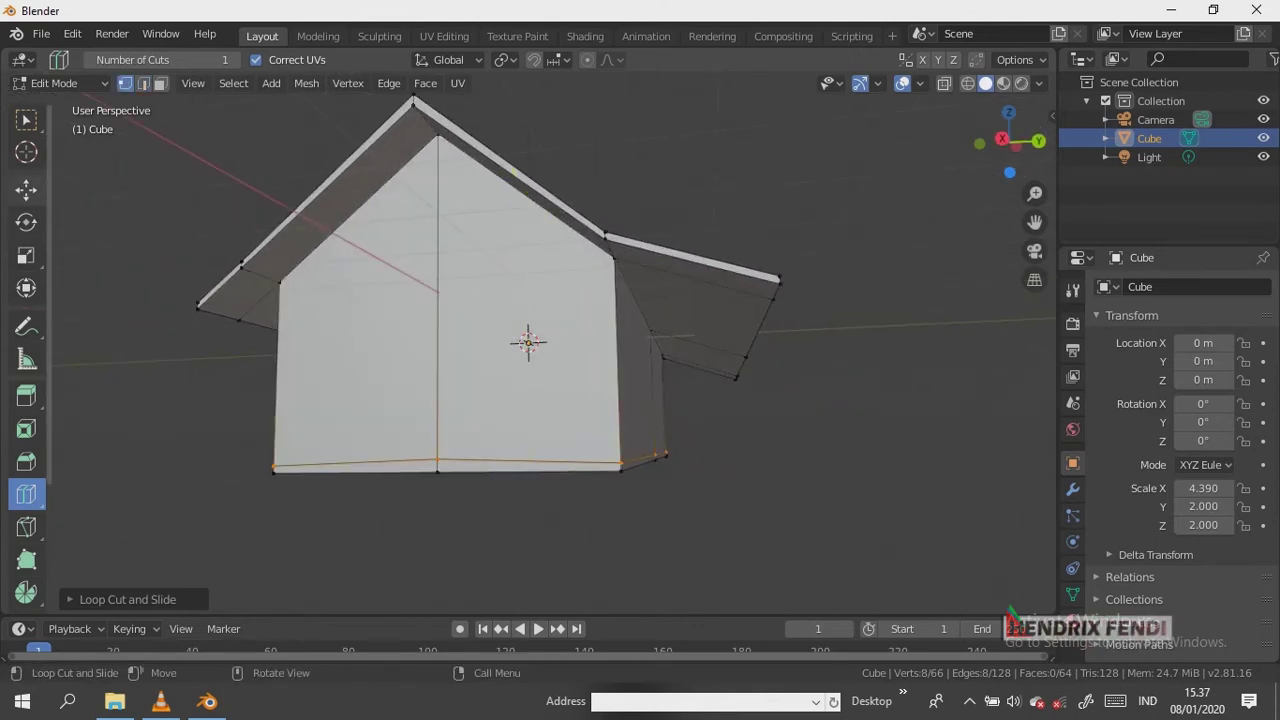
Lower the bottom-middle vertex of the front wall along Z
{"action": "left_click", "coordinate": [26, 188]}
{"action": "left_click", "coordinate": [437, 461]}
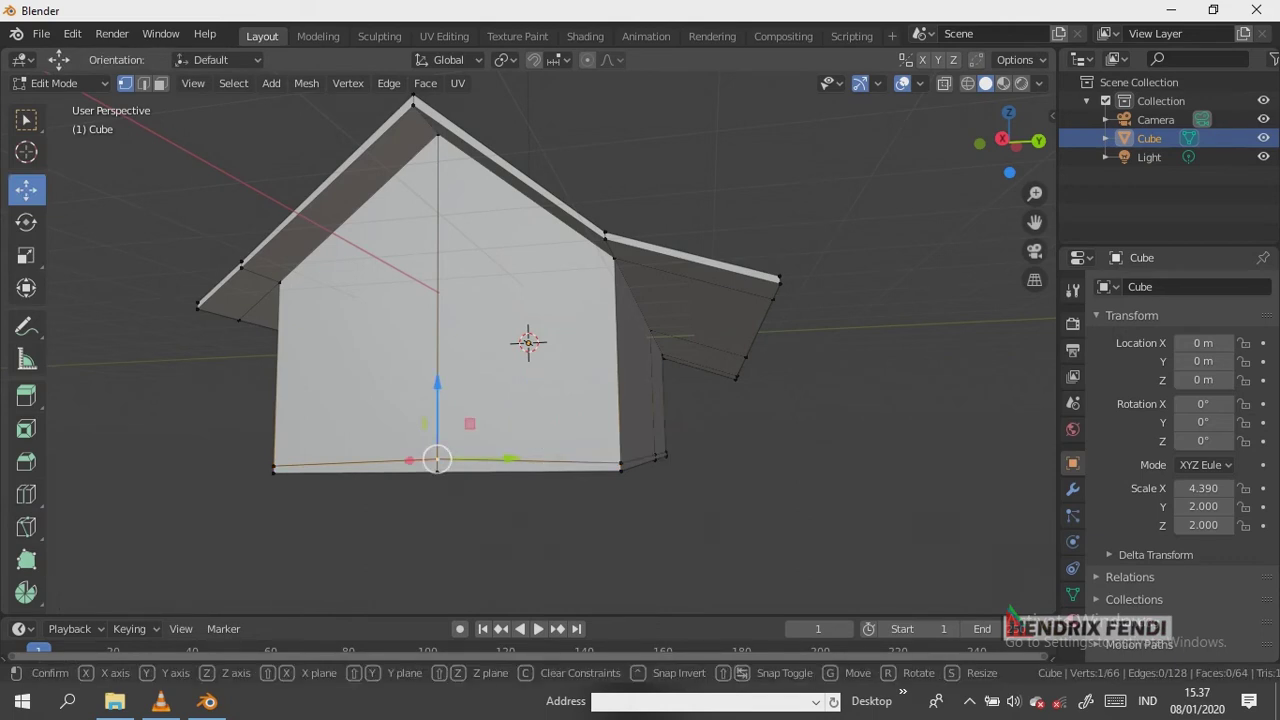
{"action": "key", "text": "g"}
{"action": "key", "text": "z"}
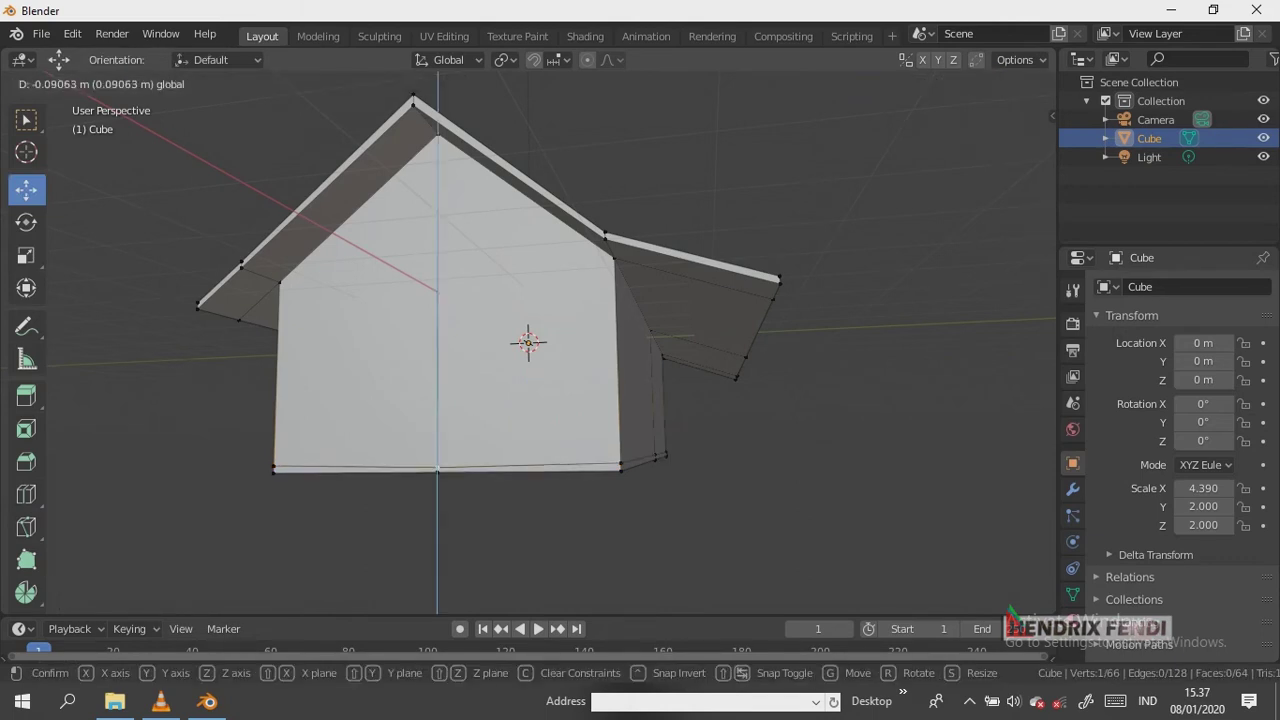
{"action": "key", "text": "Return"}
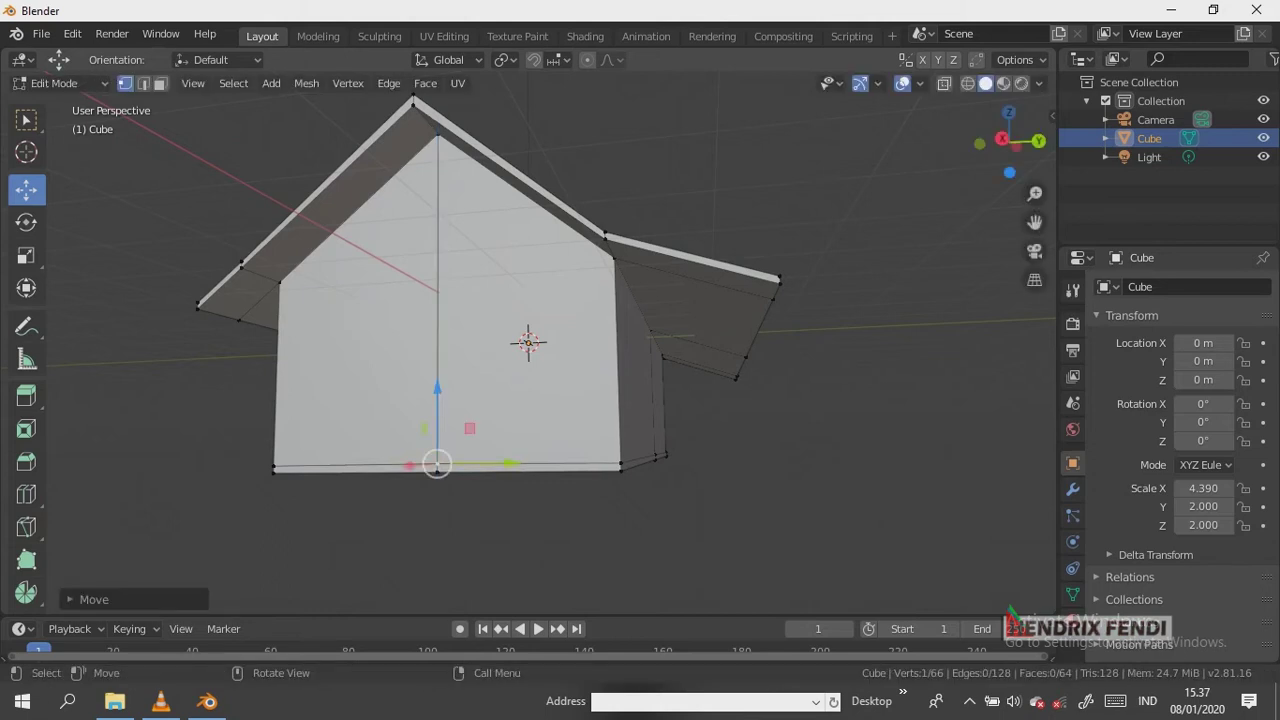
Lower the next bottom vertex on the side wall along Z to level the base
{"action": "middle_click_drag", "start_coordinate": [528, 342], "coordinate": [800, 342]}
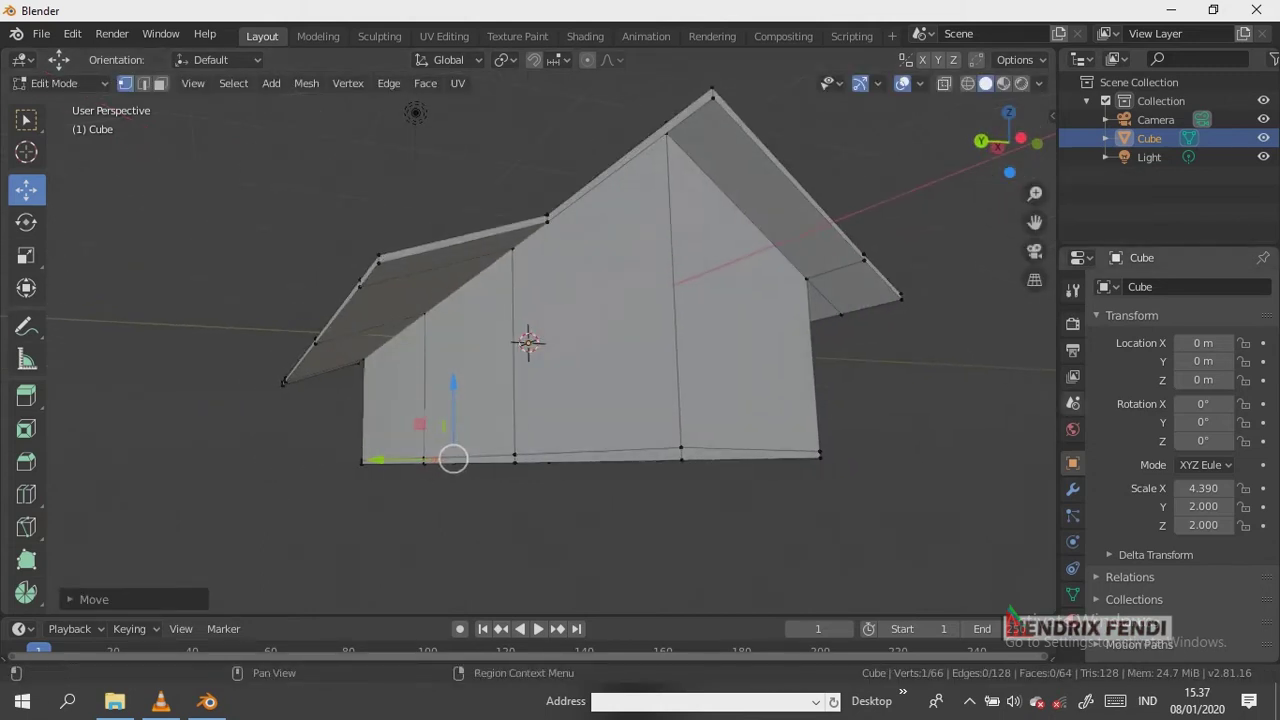
{"action": "left_click", "coordinate": [680, 448]}
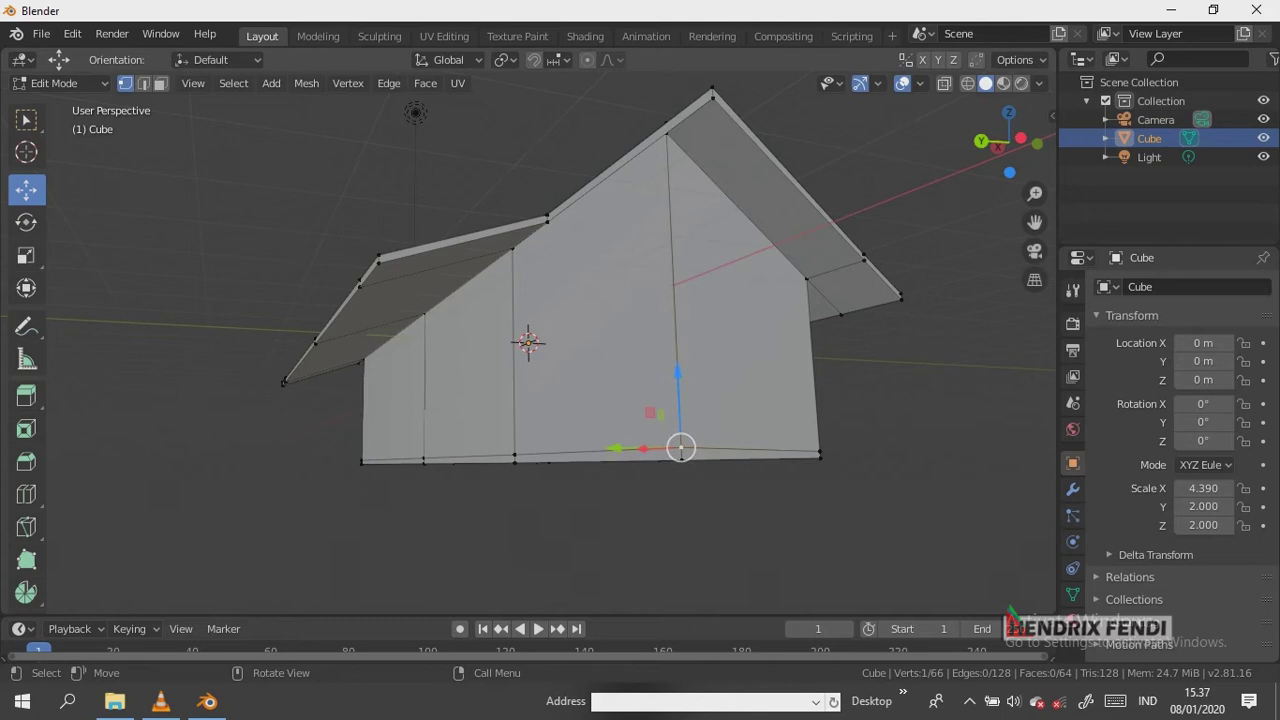
{"action": "key", "text": "g"}
{"action": "key", "text": "z"}
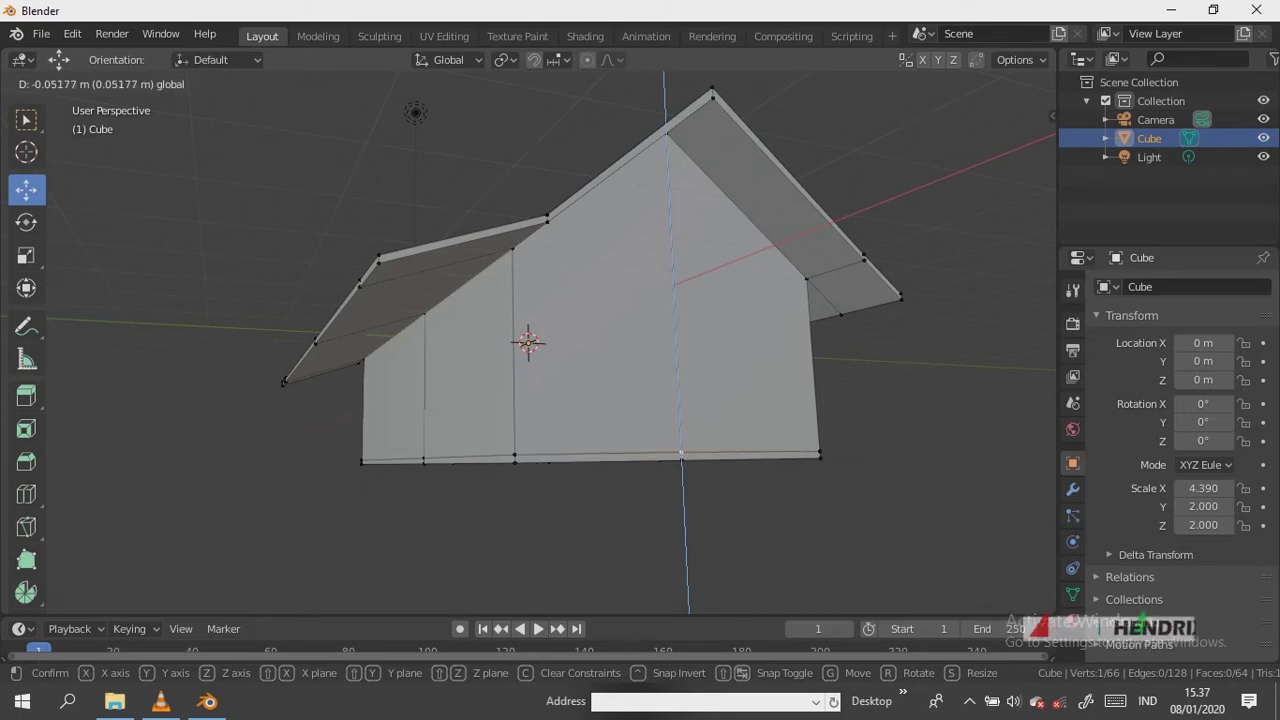
{"action": "left_click", "coordinate": [680, 453]}
{"action": "mouse_move", "coordinate": [680, 451]}
{"action": "middle_mouse_down"}
{"action": "mouse_move", "coordinate": [762, 458]}
{"action": "mouse_move", "coordinate": [646, 457]}
{"action": "mouse_move", "coordinate": [664, 459]}
{"action": "middle_mouse_up"}
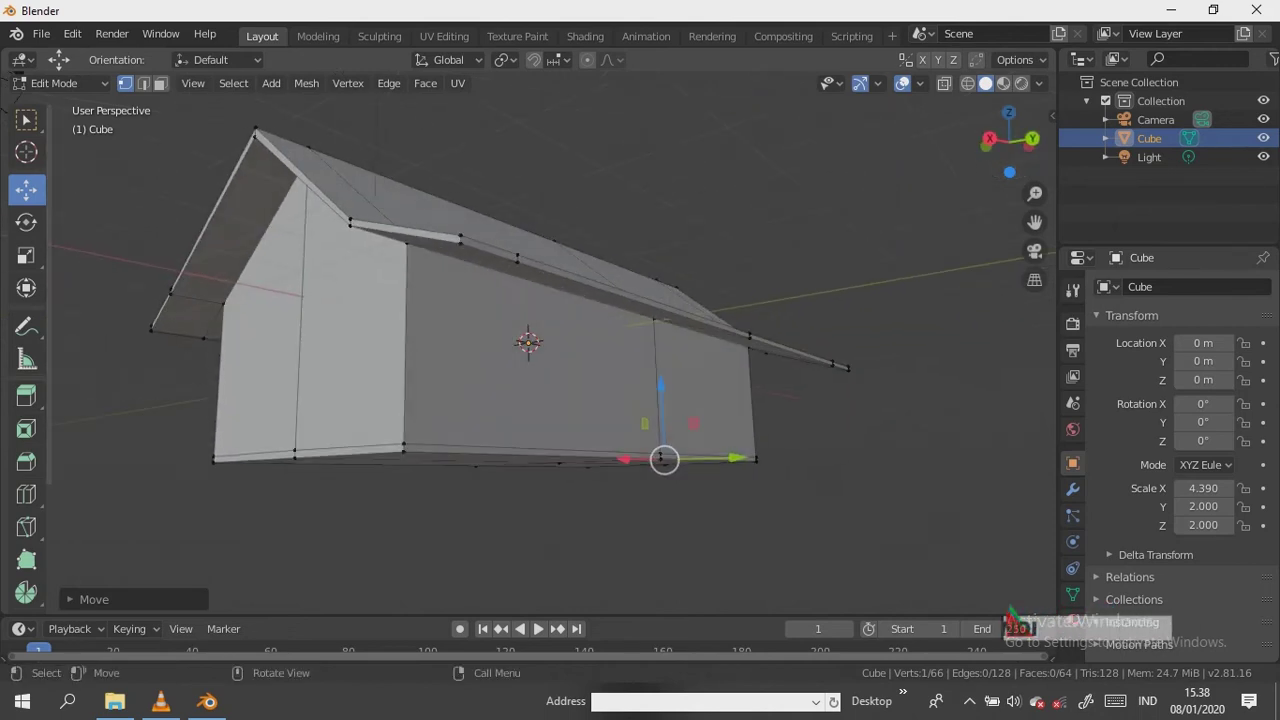
{"action": "key", "text": "shift+space"}
{"action": "key", "text": "e"}
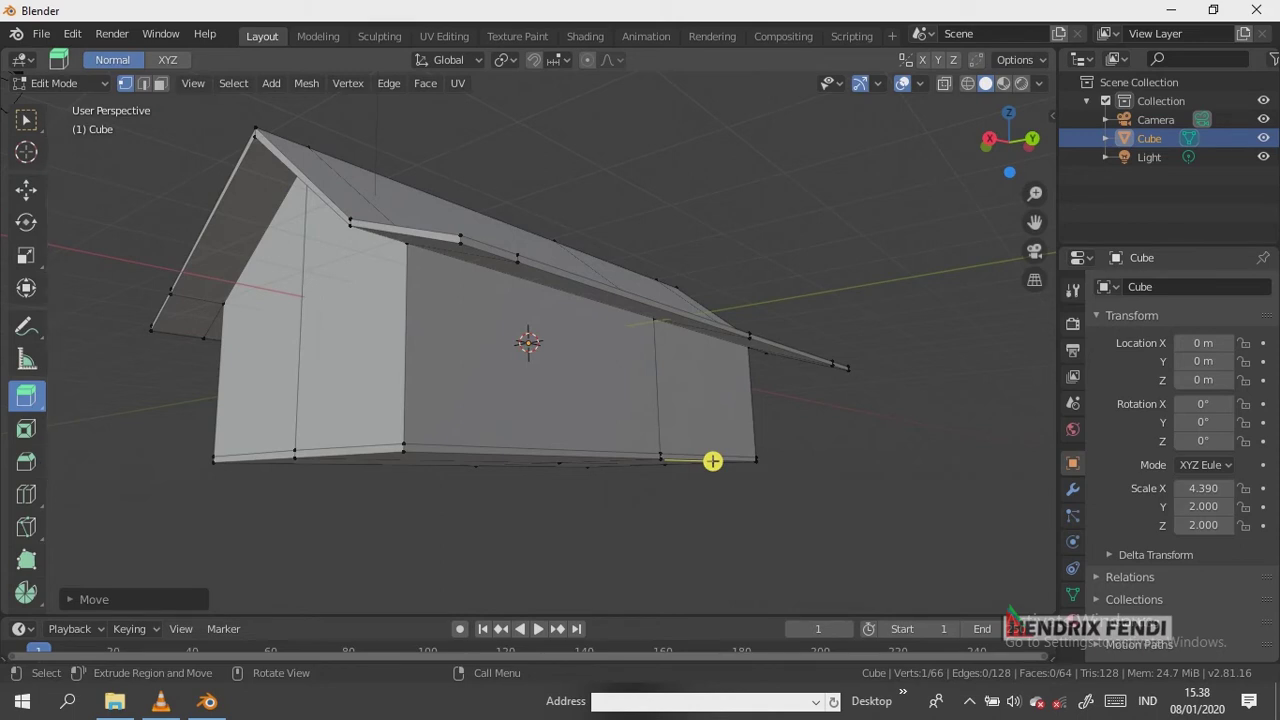
{"action": "key", "text": "3"}
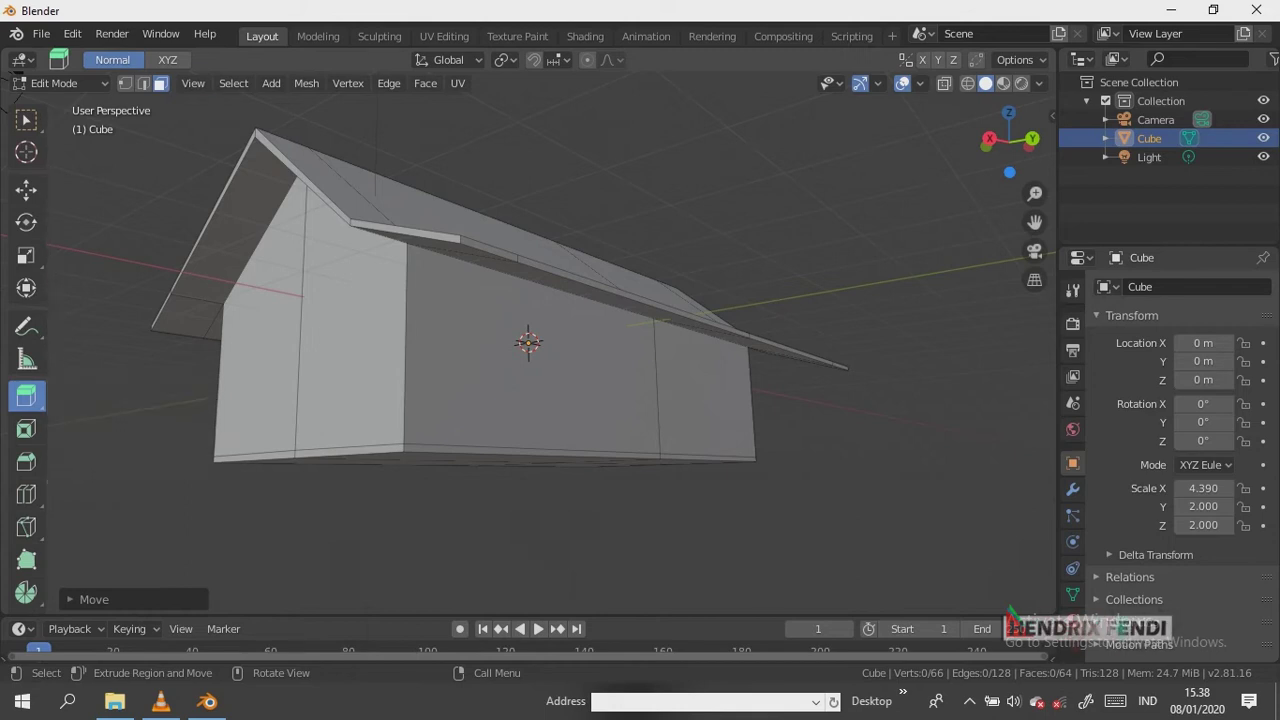
Select the right end wall and base strip faces and extrude them outward 1.155 m
{"action": "left_click", "coordinate": [705, 390]}
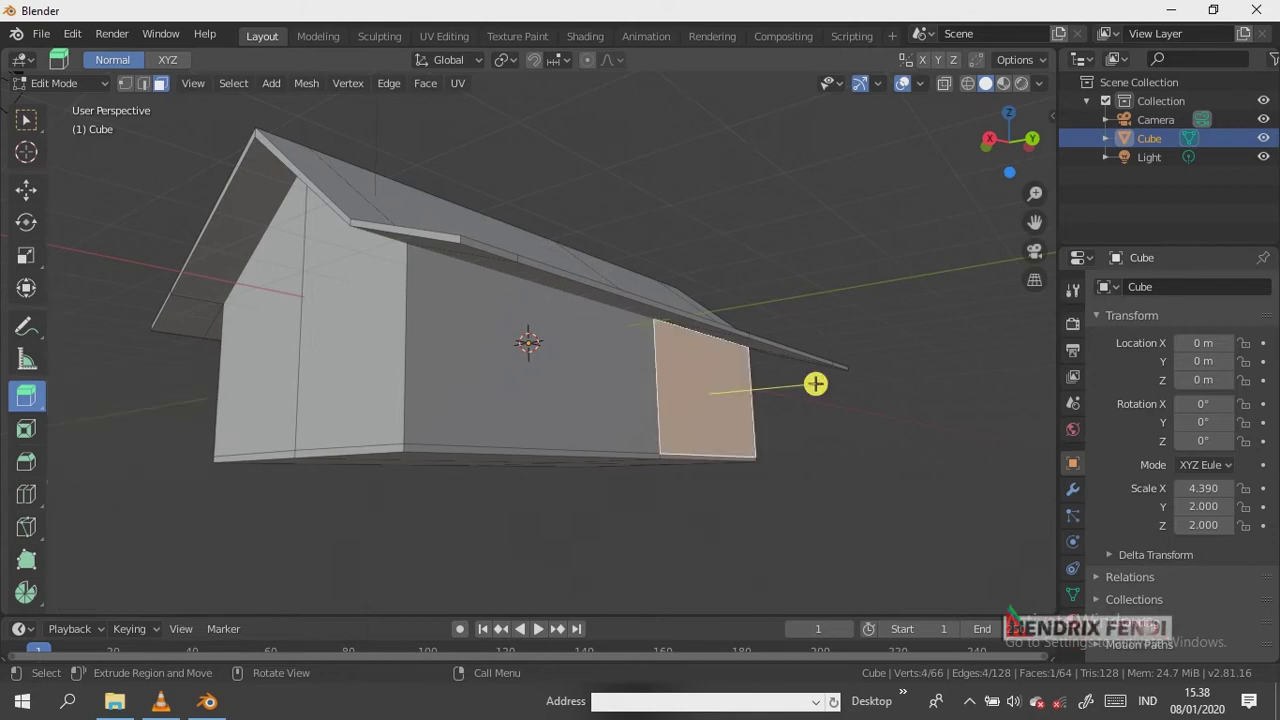
{"action": "key", "text": "shift"}
{"action": "key", "text": "shift"}
{"action": "left_click", "coordinate": [743, 404], "text": "shift"}
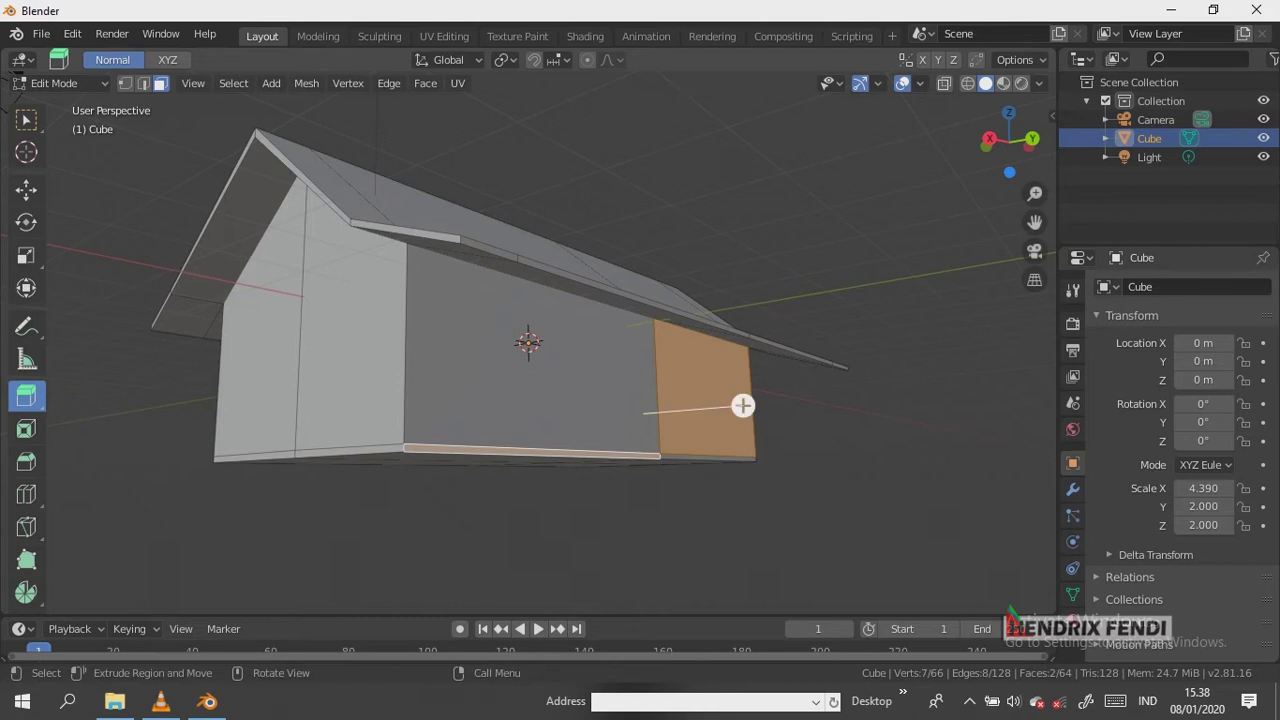
{"action": "left_click", "coordinate": [743, 404]}
{"action": "left_click", "coordinate": [762, 413], "text": "ctrl"}
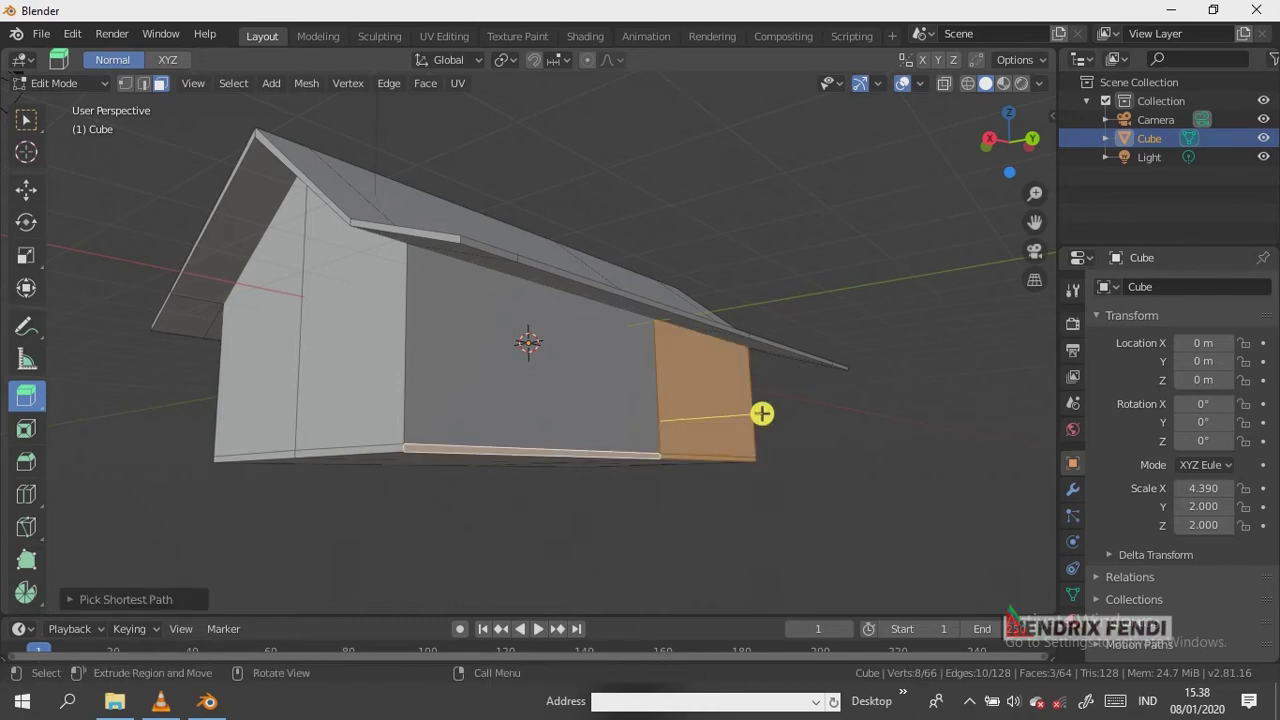
{"action": "middle_click_drag", "start_coordinate": [762, 413], "coordinate": [767, 427]}
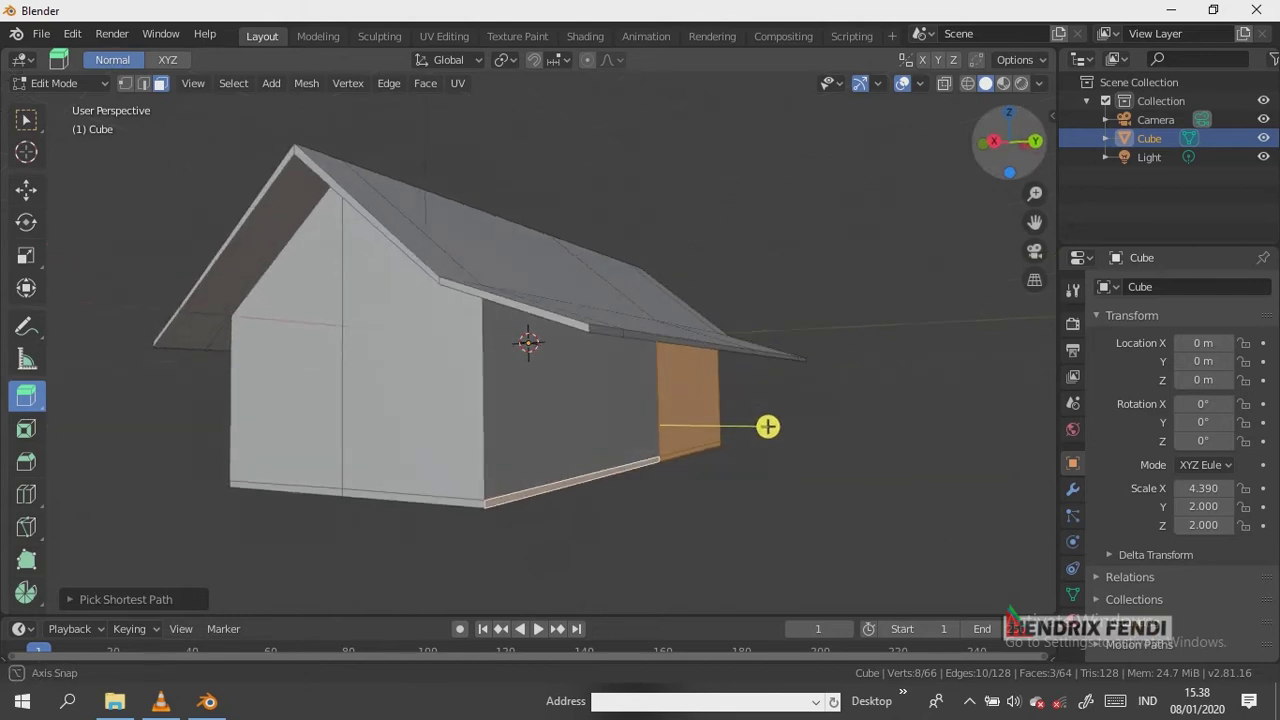
{"action": "left_click_drag", "start_coordinate": [767, 427], "coordinate": [845, 429]}
{"action": "left_click", "coordinate": [851, 426]}
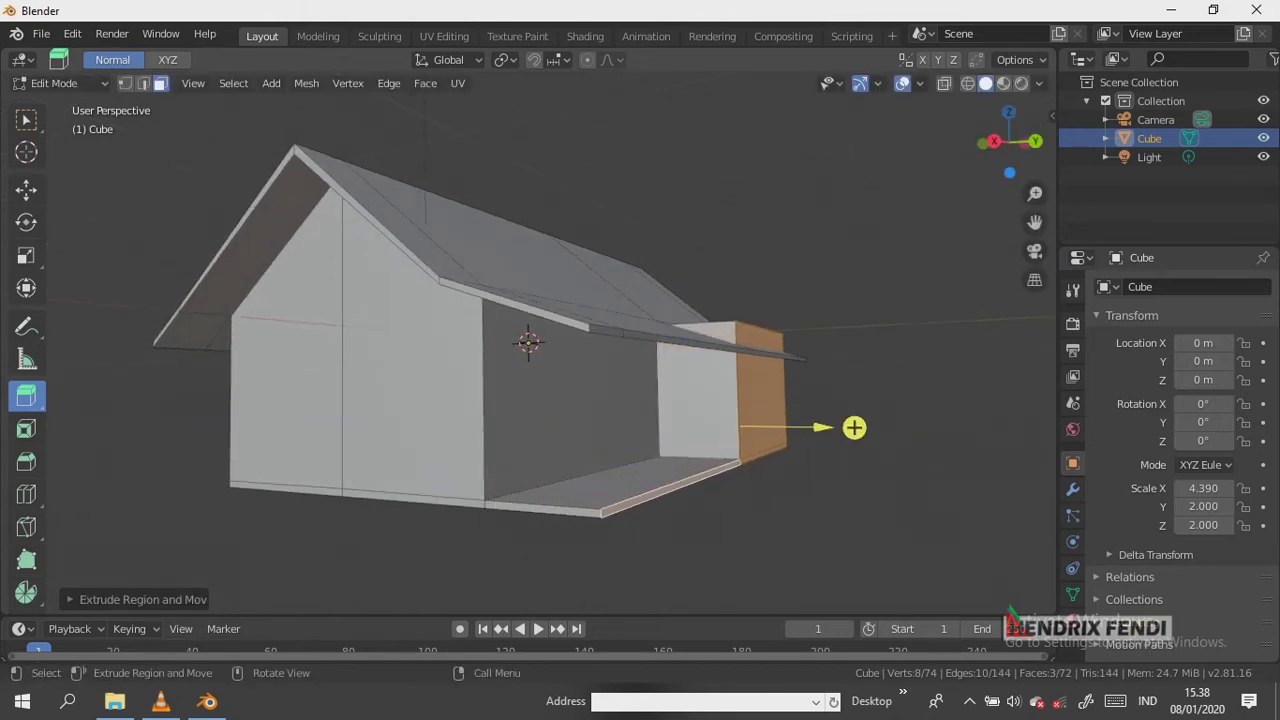
{"action": "mouse_move", "coordinate": [849, 432]}
{"action": "middle_mouse_down"}
{"action": "mouse_move", "coordinate": [749, 457]}
{"action": "mouse_move", "coordinate": [751, 531]}
{"action": "middle_mouse_up"}
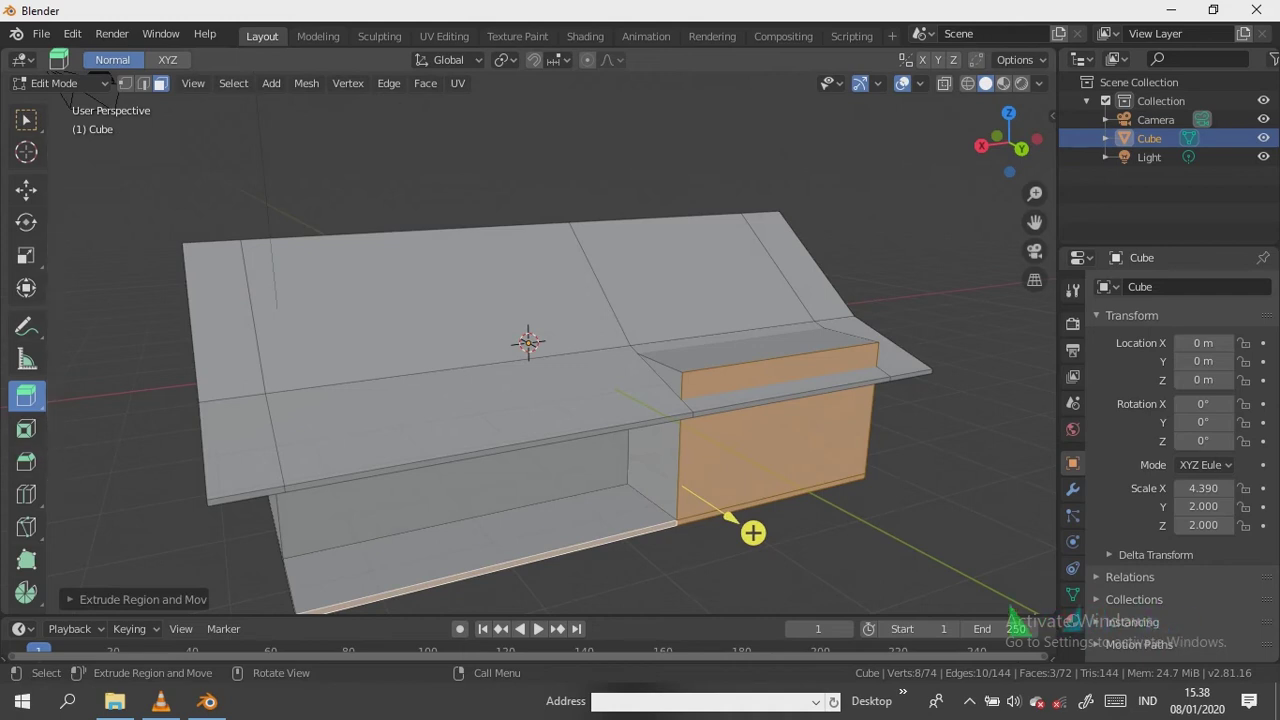
{"action": "left_click", "coordinate": [26, 189]}
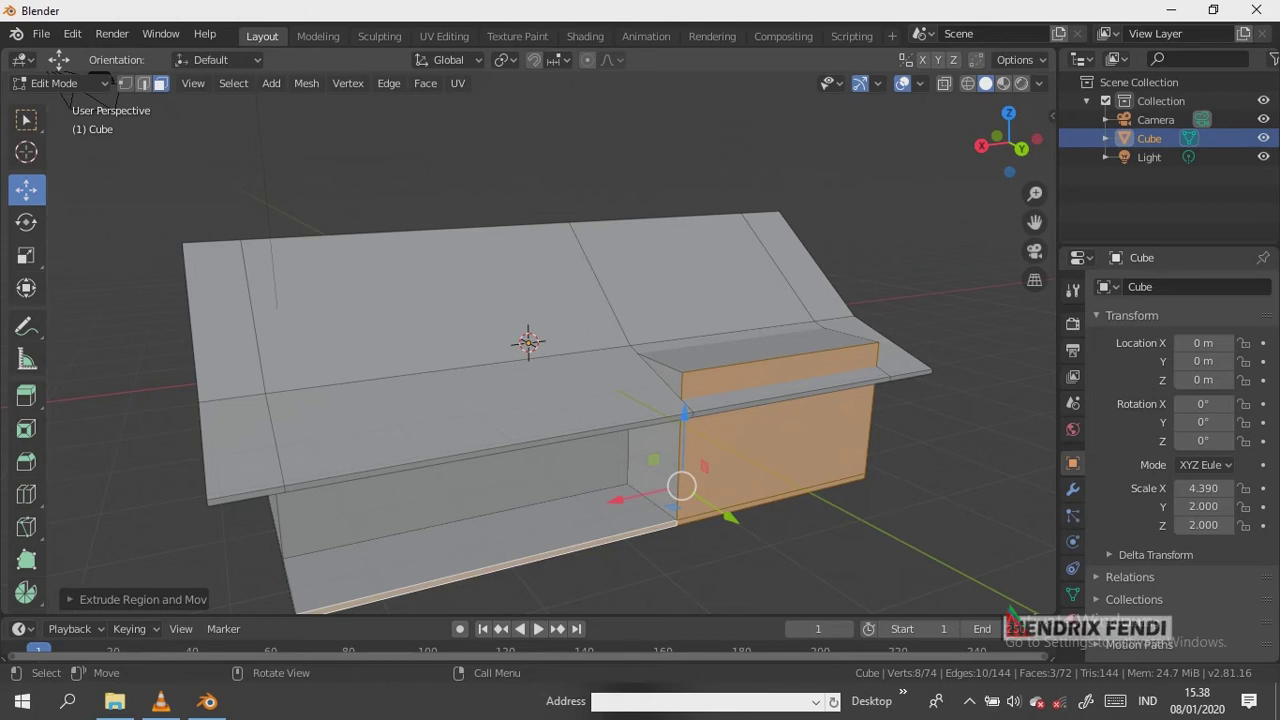
Lower the extension's top edge about 0.083 m along Z so it sits under the roof slope
{"action": "key", "text": "2"}
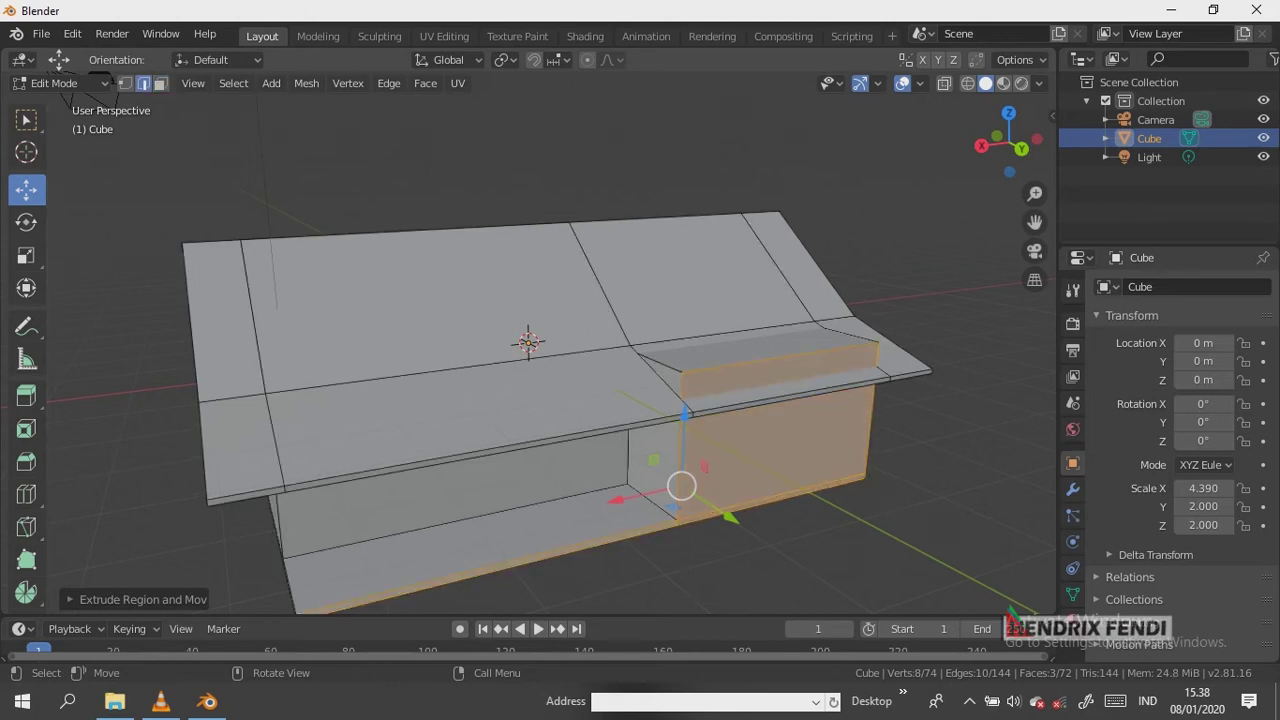
{"action": "left_click", "coordinate": [786, 356]}
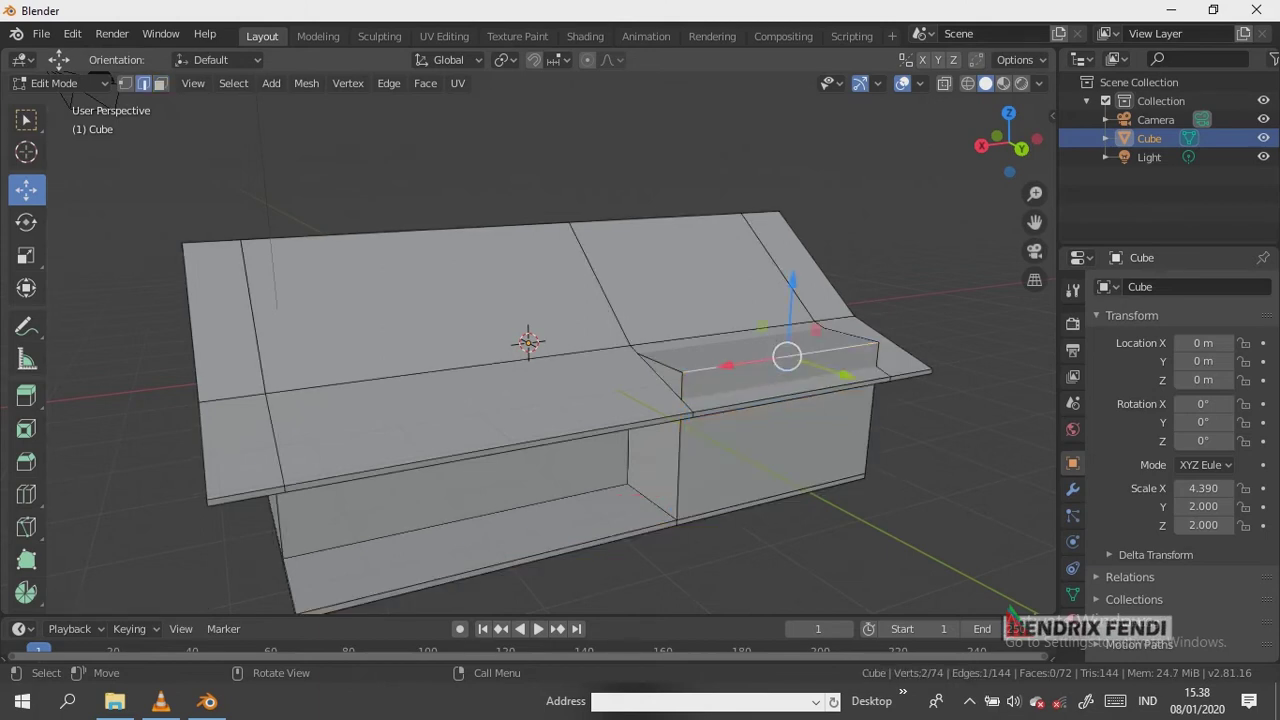
{"action": "key", "text": "g"}
{"action": "key", "text": "z"}
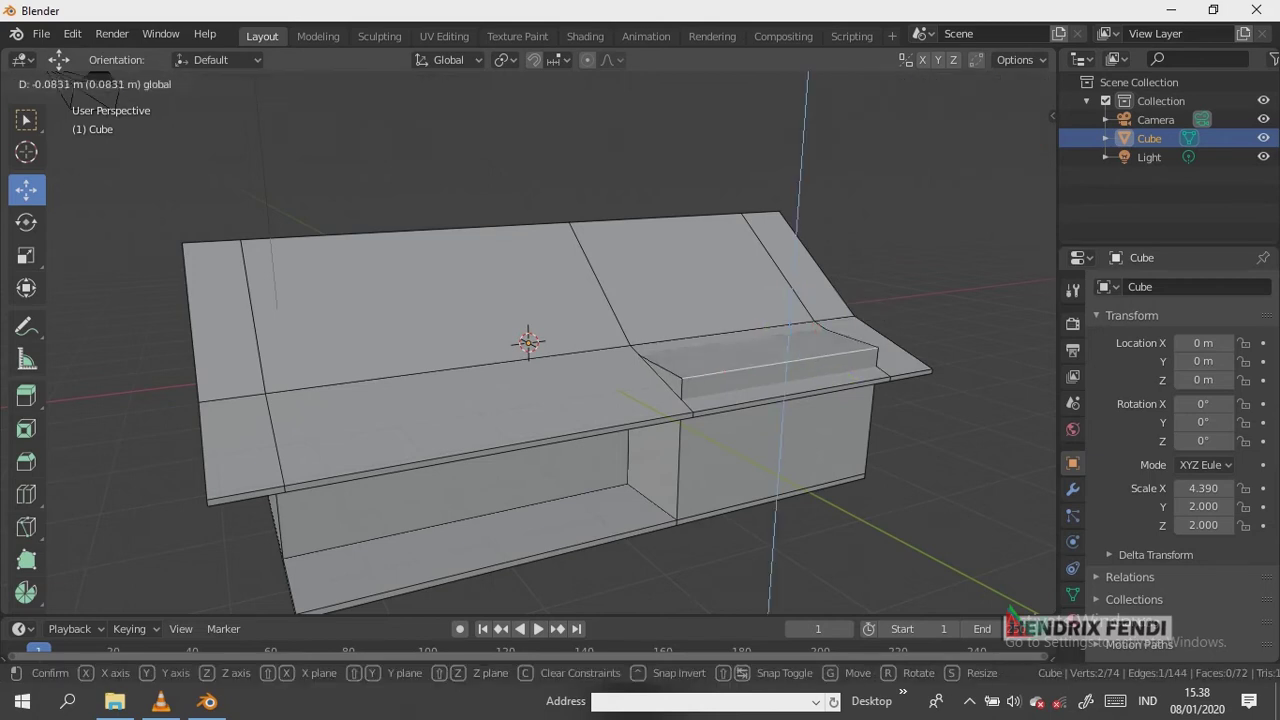
{"action": "key", "text": "Return"}
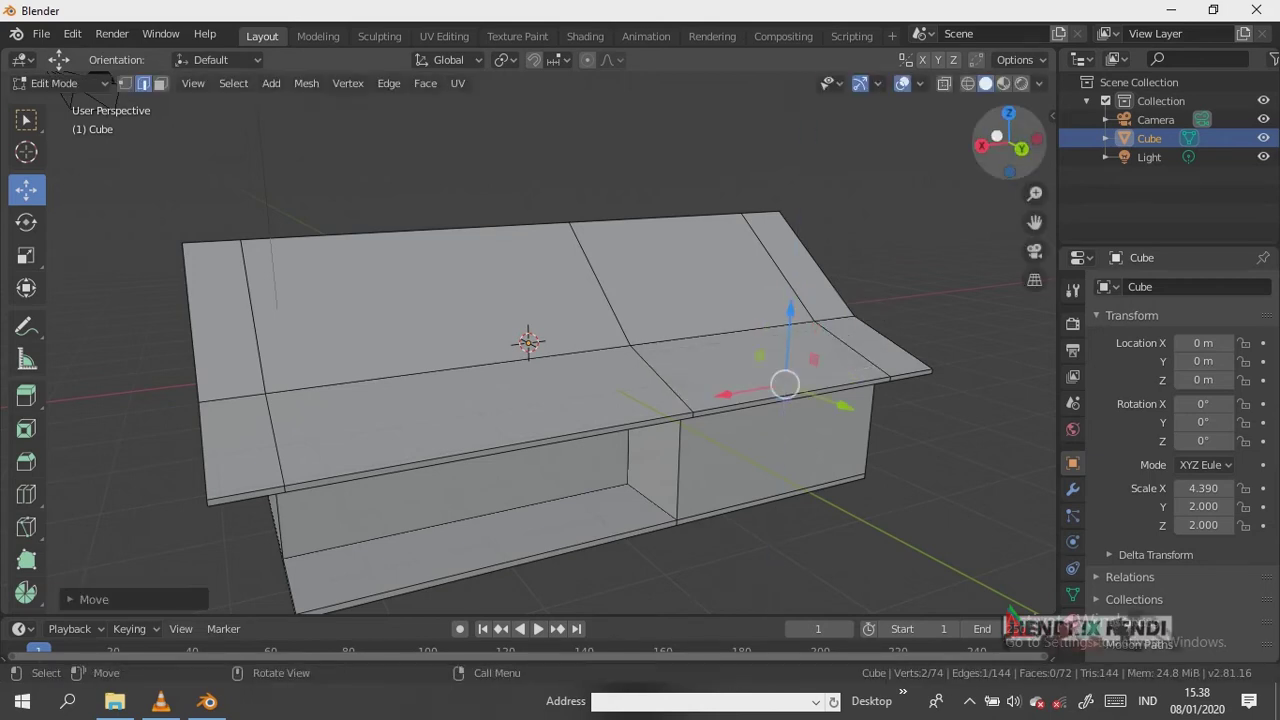
Turn the view toward the gable end and select the thin base face under the front wall
{"action": "key", "text": "KP_4"}
{"action": "key", "text": "KP_3"}
{"action": "key", "text": "KP_8"}
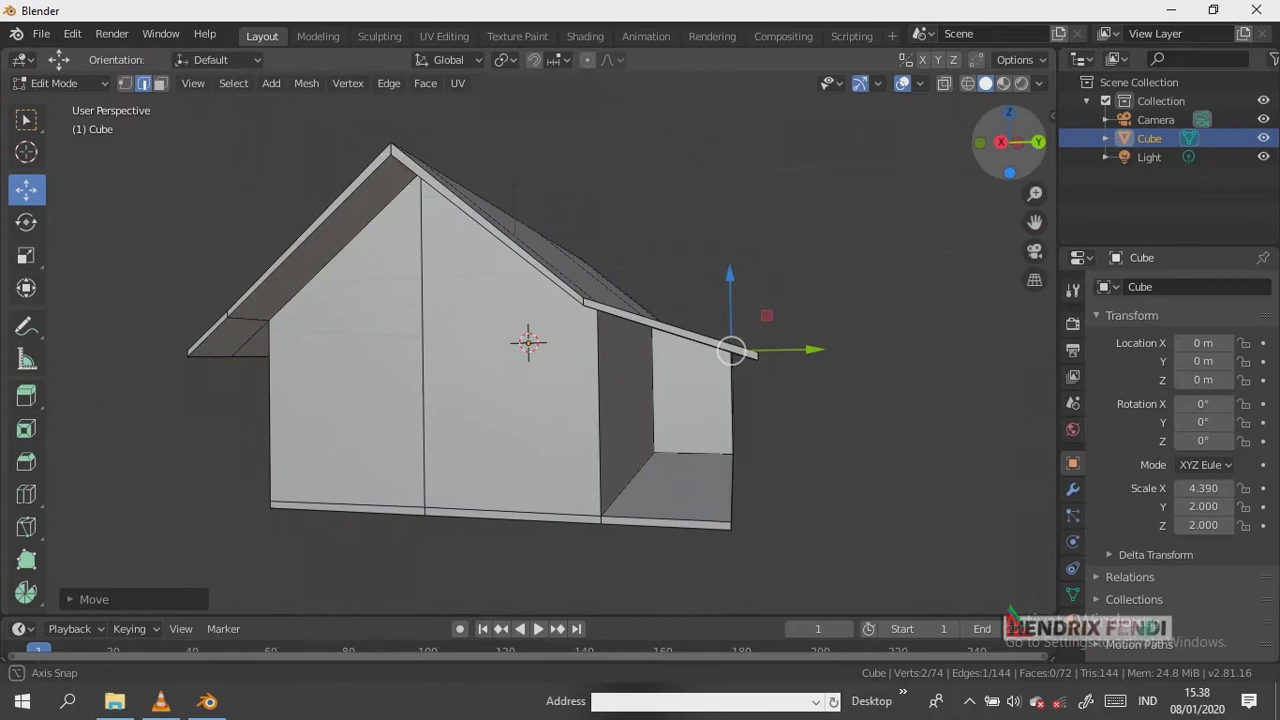
{"action": "key", "text": "KP_8"}
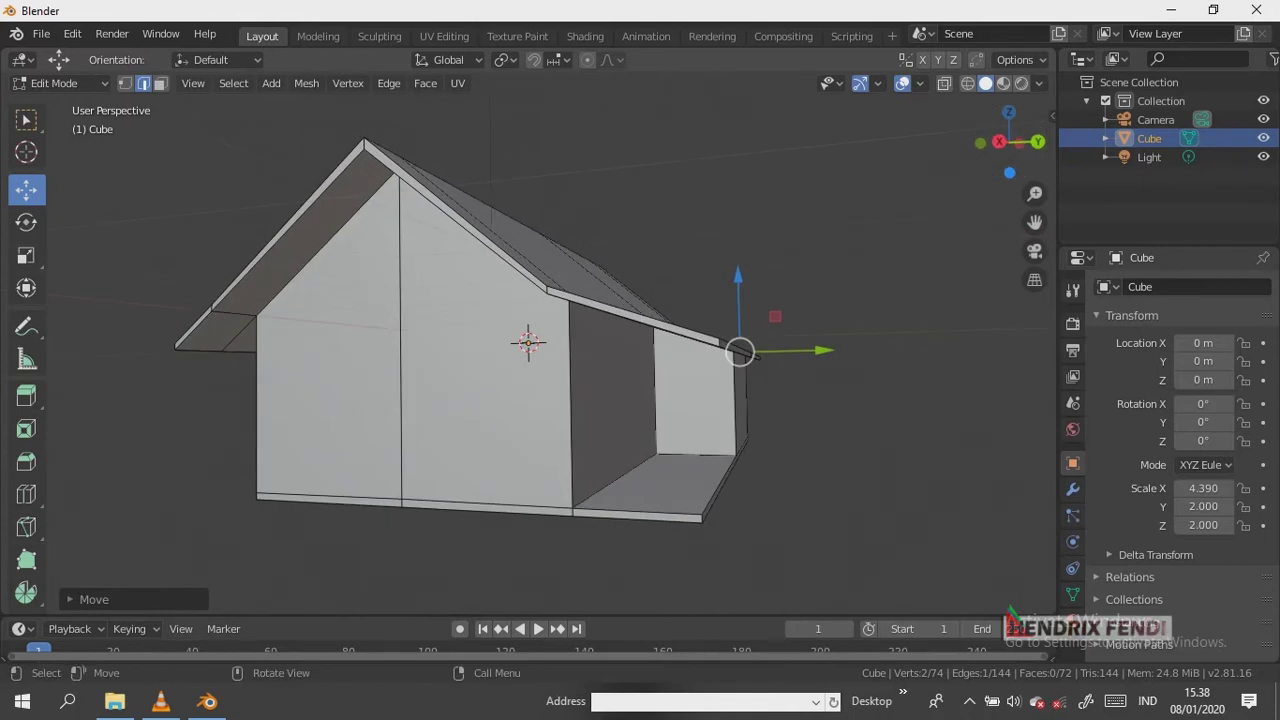
{"action": "left_click", "coordinate": [325, 500]}
{"action": "key", "text": "3"}
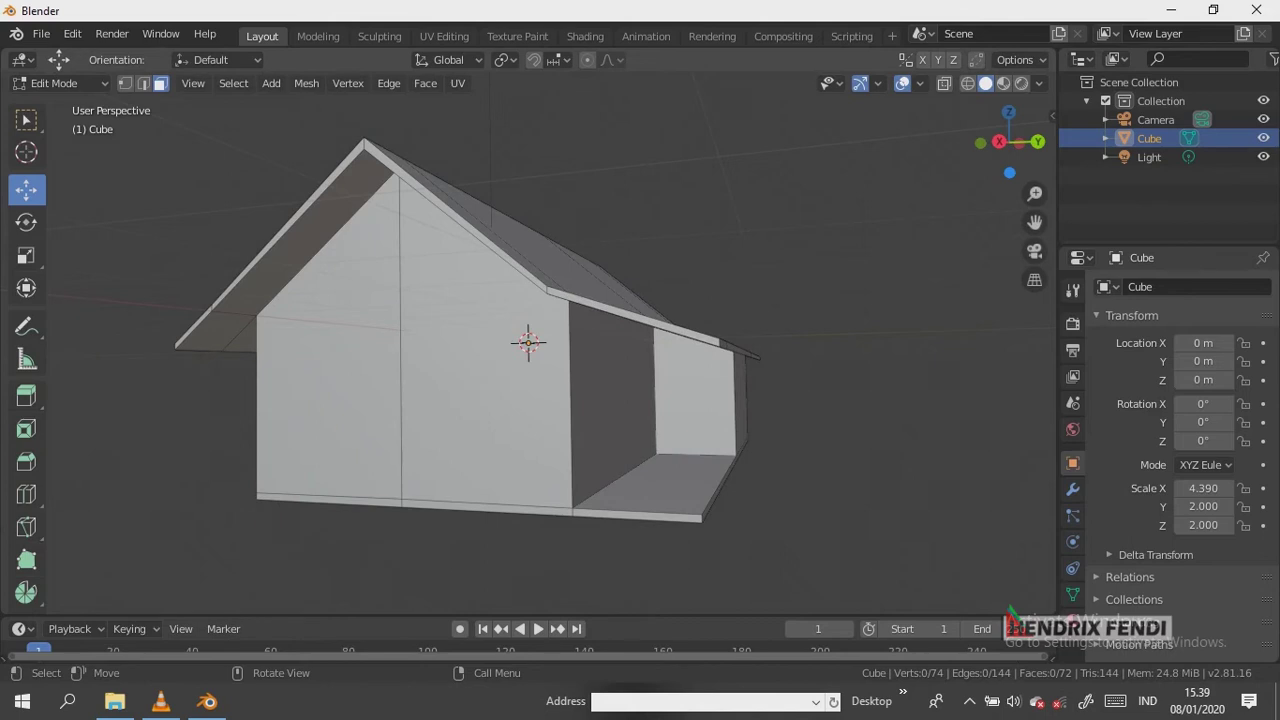
{"action": "left_click", "coordinate": [325, 500]}
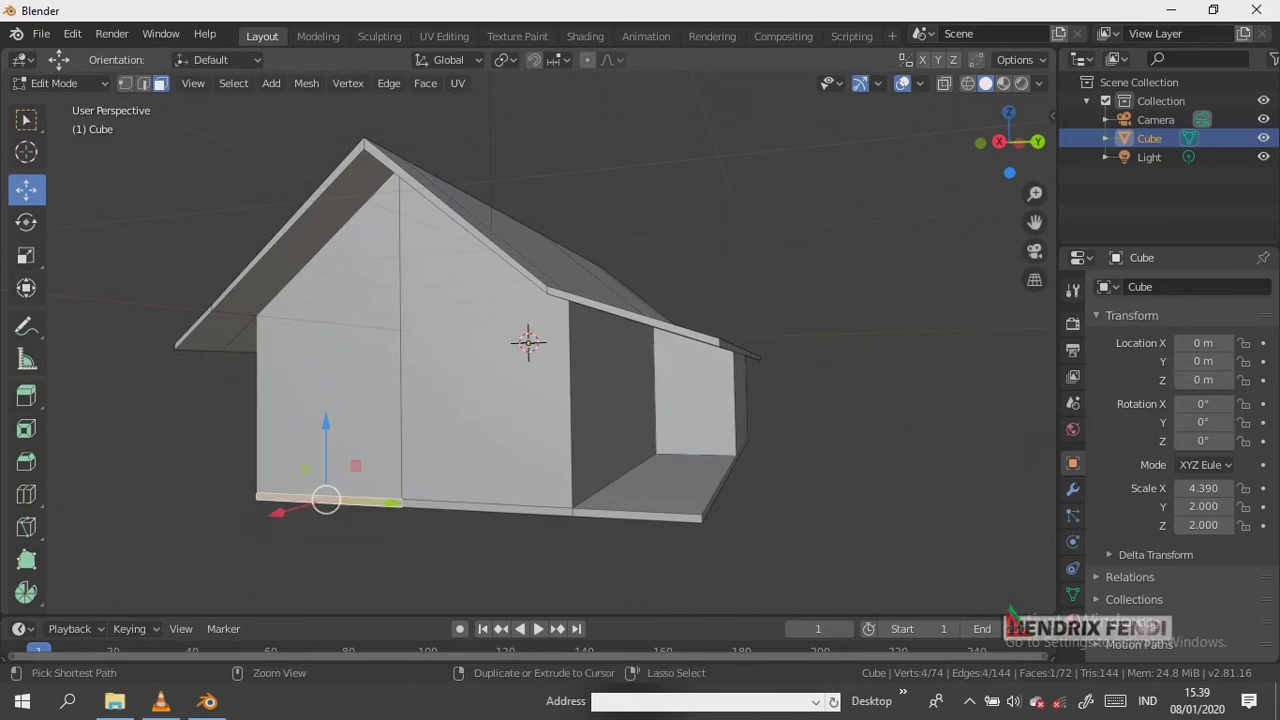
Extrude the front base faces about 0.6059 m outward into a floor ledge for the entry platform
{"action": "left_click", "coordinate": [530, 508], "text": "ctrl"}
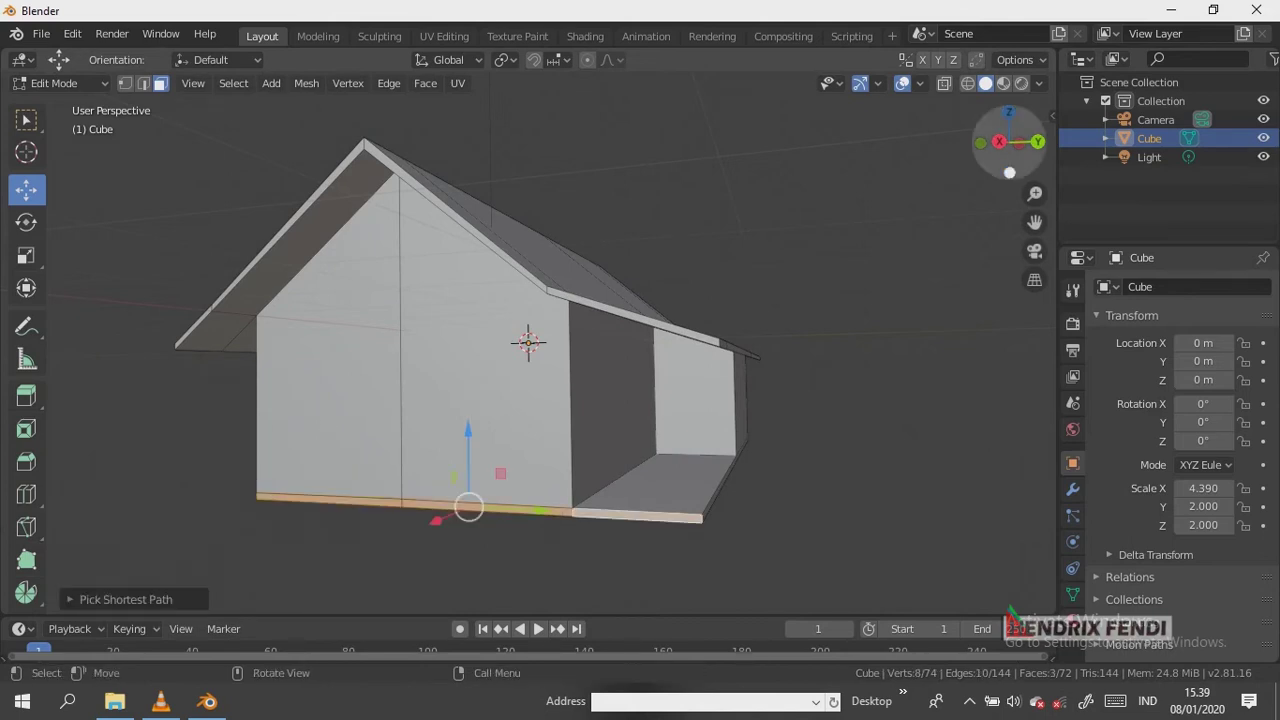
{"action": "left_click_drag", "start_coordinate": [1010, 145], "coordinate": [995, 150]}
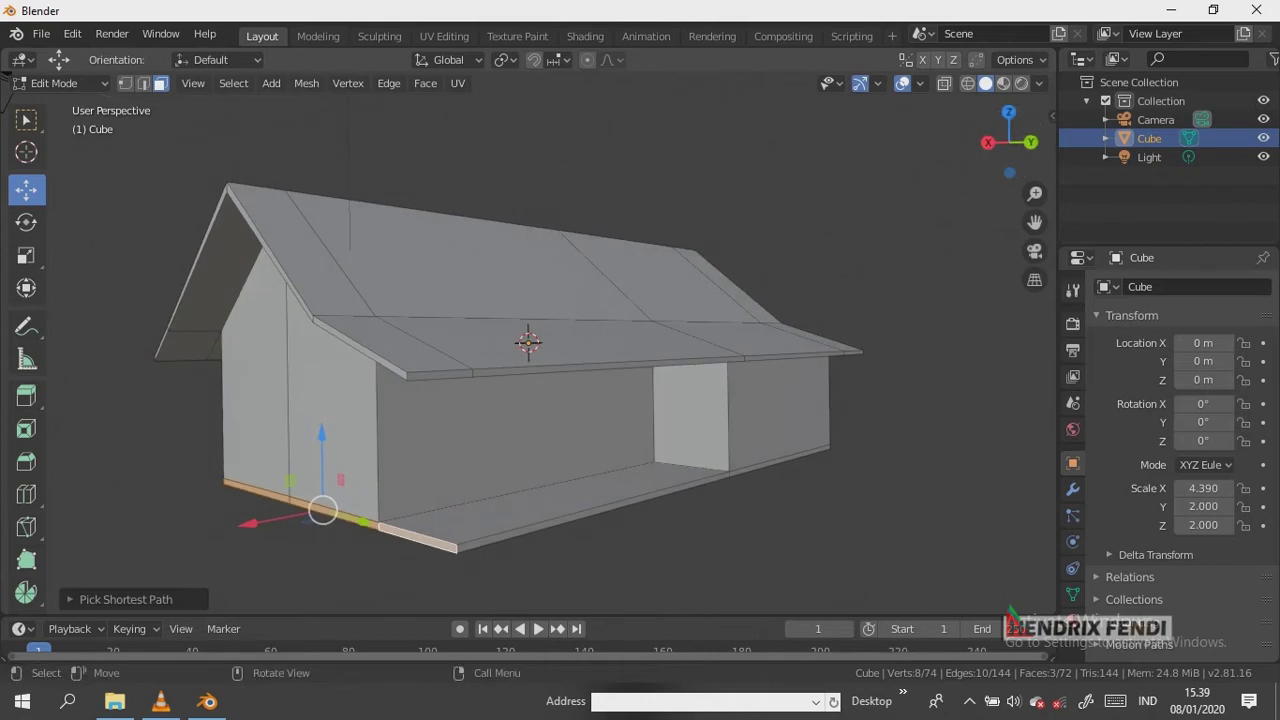
{"action": "left_click", "coordinate": [27, 396]}
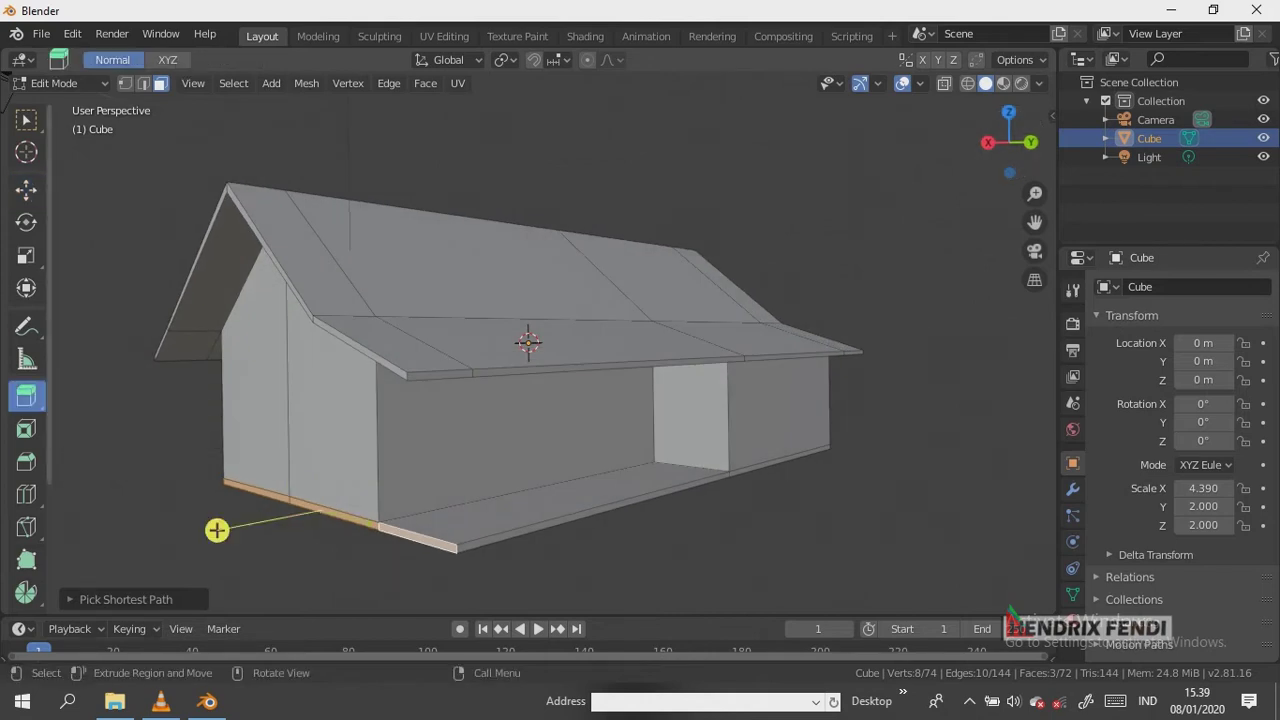
{"action": "left_click_drag", "start_coordinate": [214, 528], "coordinate": [104, 551]}
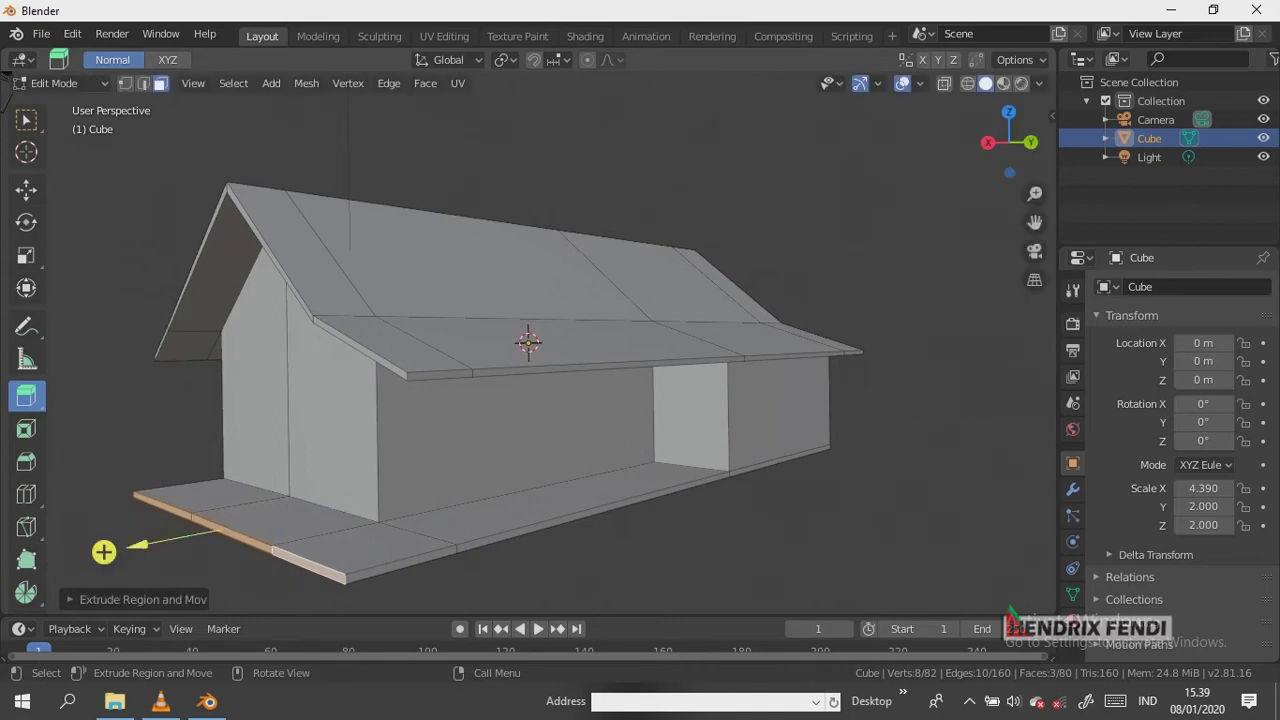
{"action": "middle_click_drag", "start_coordinate": [104, 551], "coordinate": [570, 607]}
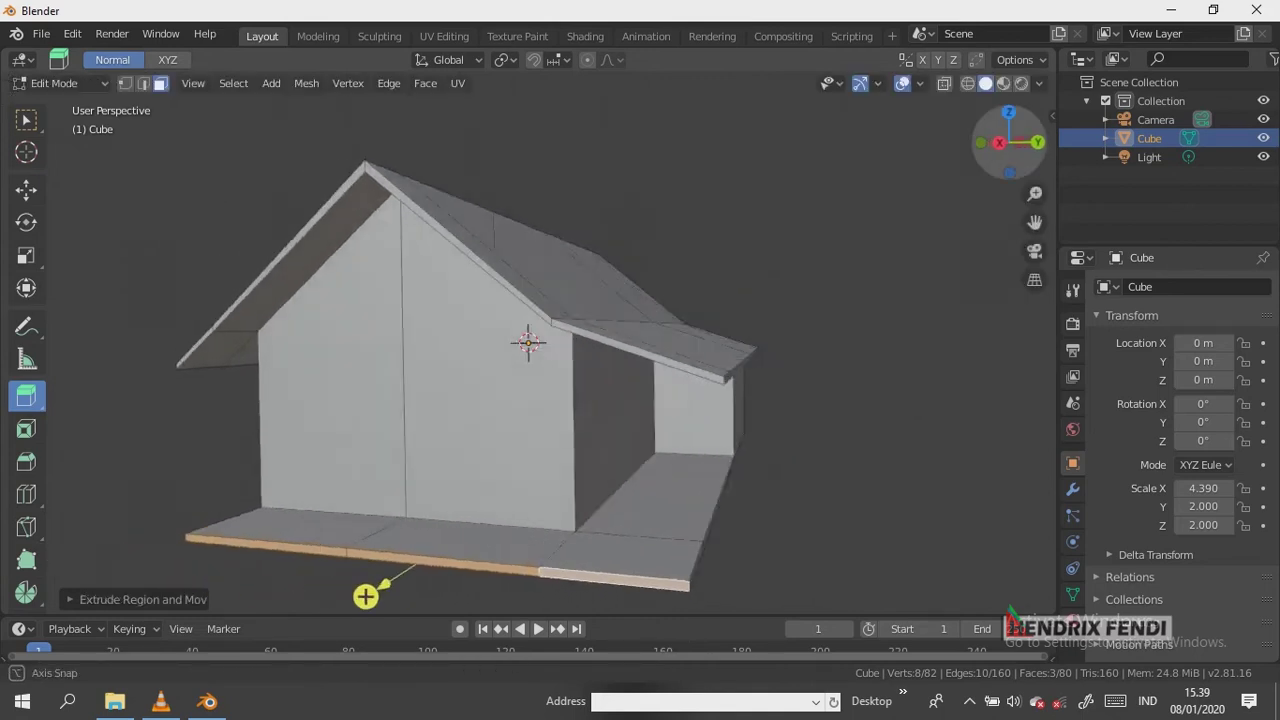
{"action": "middle_click_drag", "start_coordinate": [570, 607], "coordinate": [575, 607]}
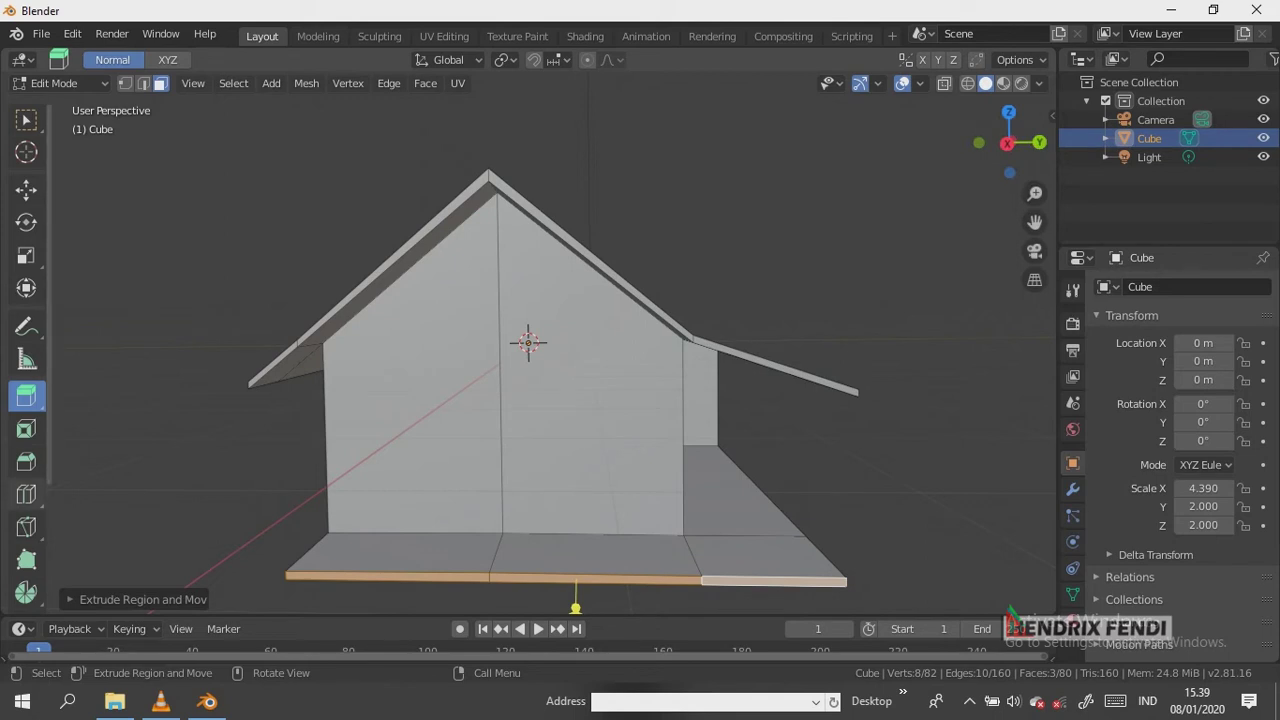
Knife two horizontal cuts across the lower part of the triangular gable wall
{"action": "left_click", "coordinate": [26, 494]}
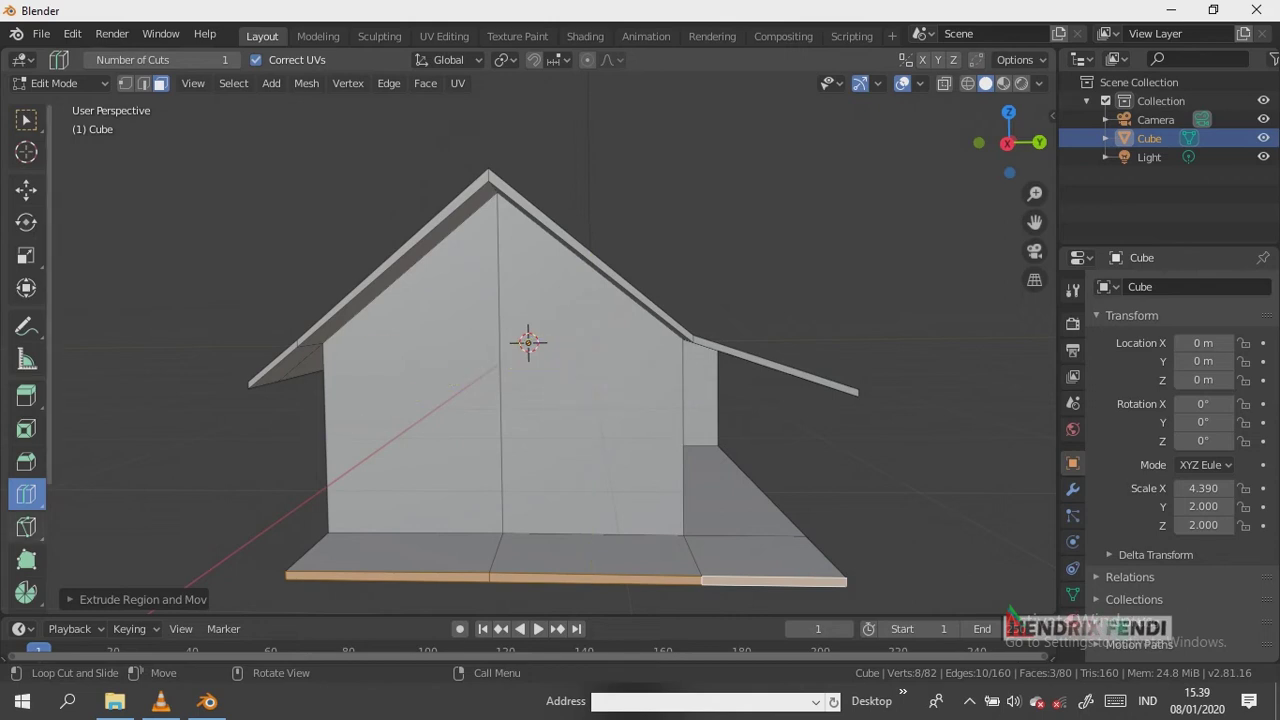
{"action": "left_click", "coordinate": [26, 527]}
{"action": "right_click", "coordinate": [26, 528]}
{"action": "key", "text": "Escape"}
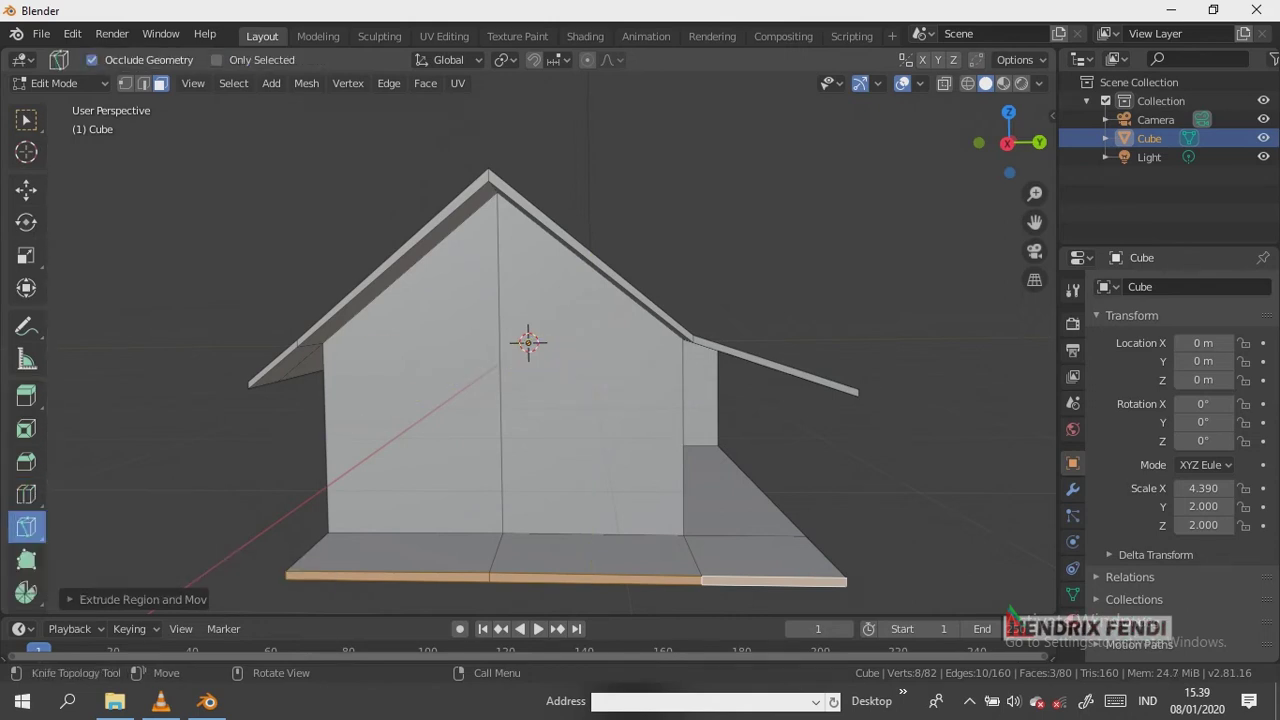
{"action": "left_click", "coordinate": [363, 308]}
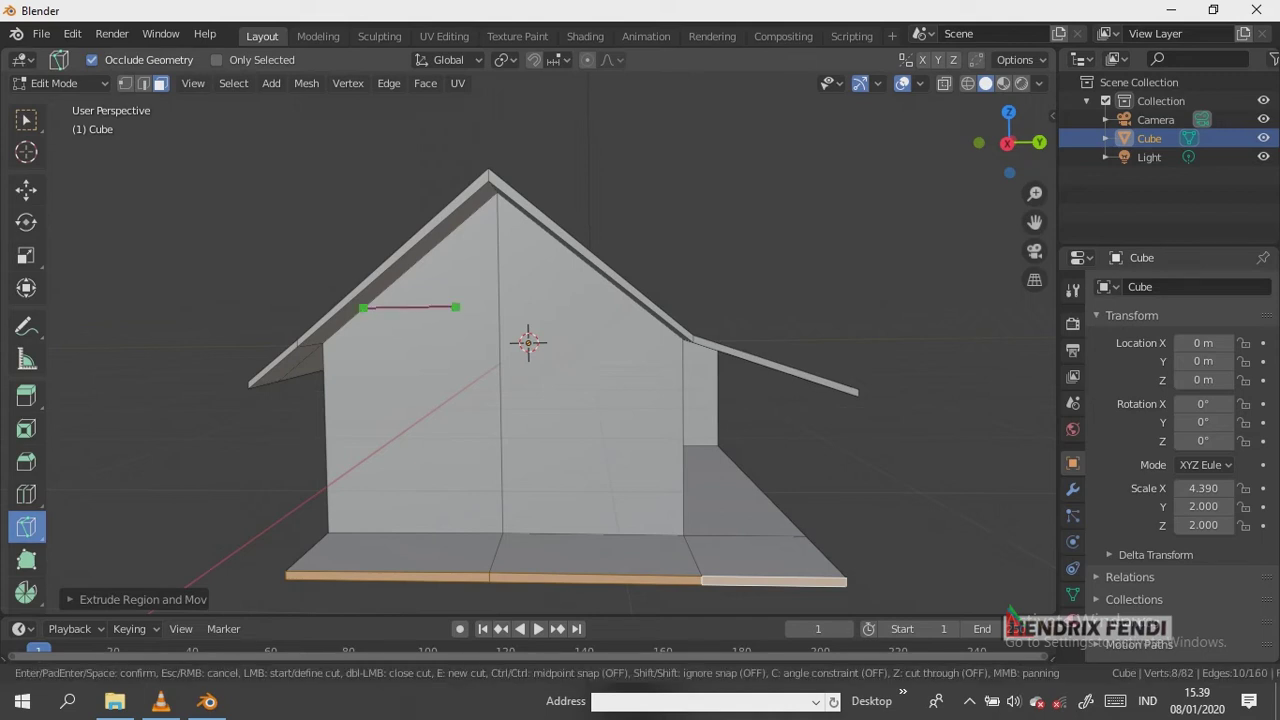
{"action": "left_click", "coordinate": [644, 308]}
{"action": "left_click", "coordinate": [654, 318]}
{"action": "left_click", "coordinate": [353, 318]}
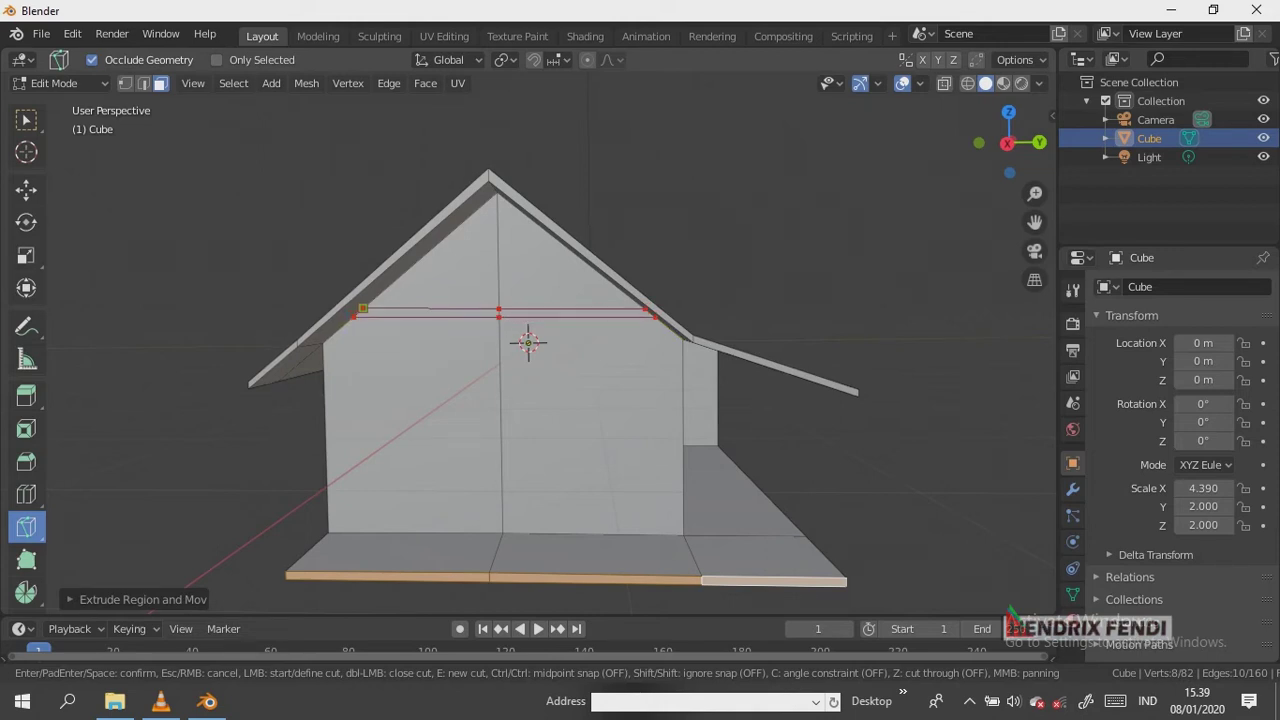
{"action": "key", "text": "Return"}
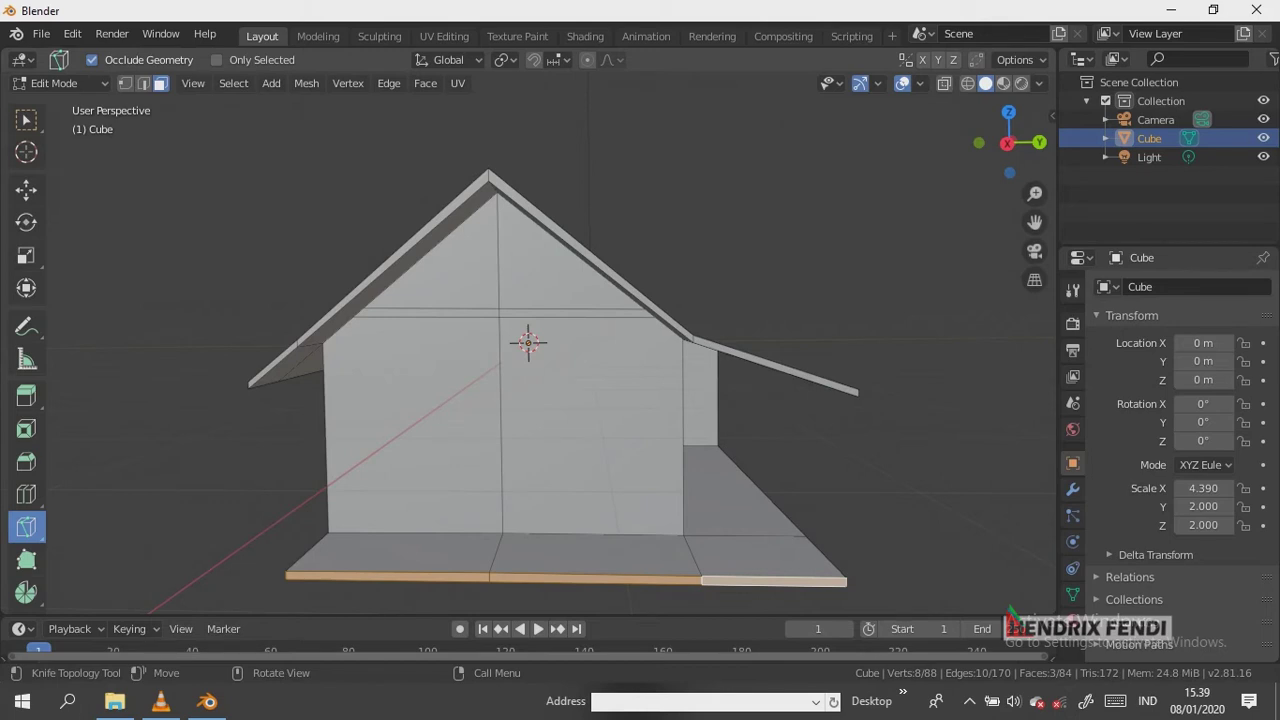
Knife more horizontal cuts higher up the gable, the last one just below the peak
{"action": "left_click", "coordinate": [420, 260]}
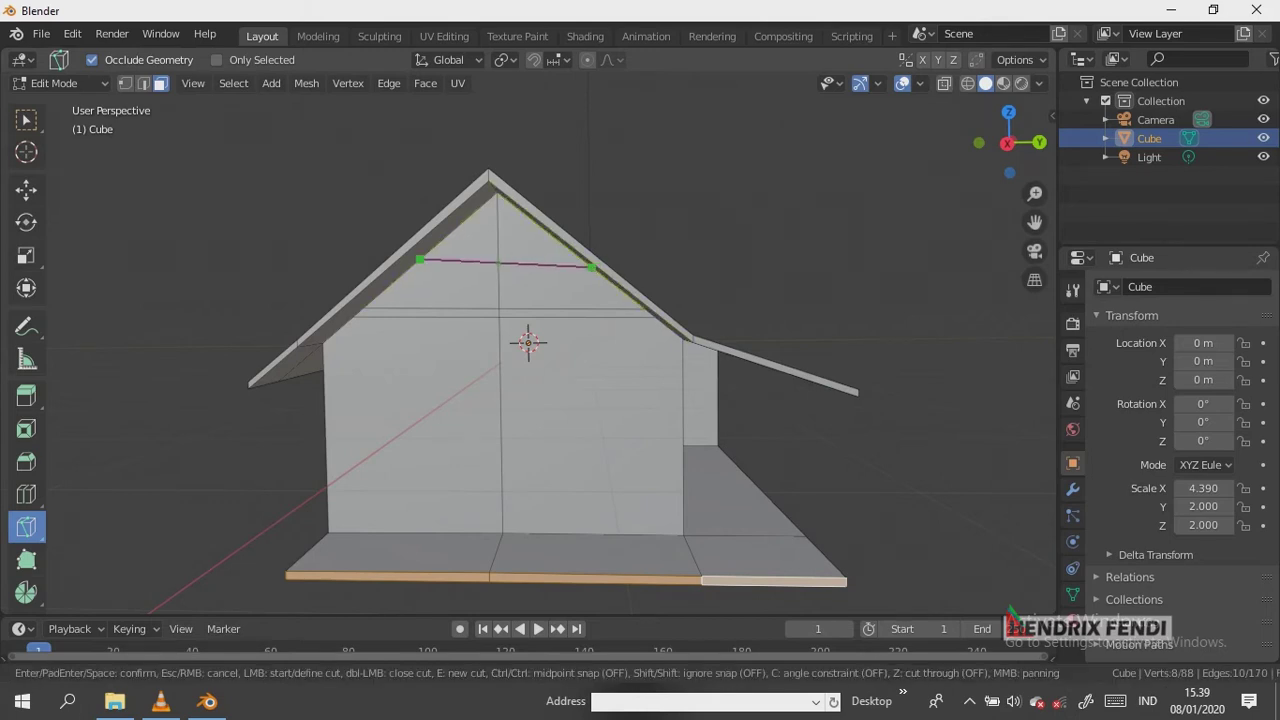
{"action": "left_click", "coordinate": [593, 265]}
{"action": "left_click", "coordinate": [600, 273]}
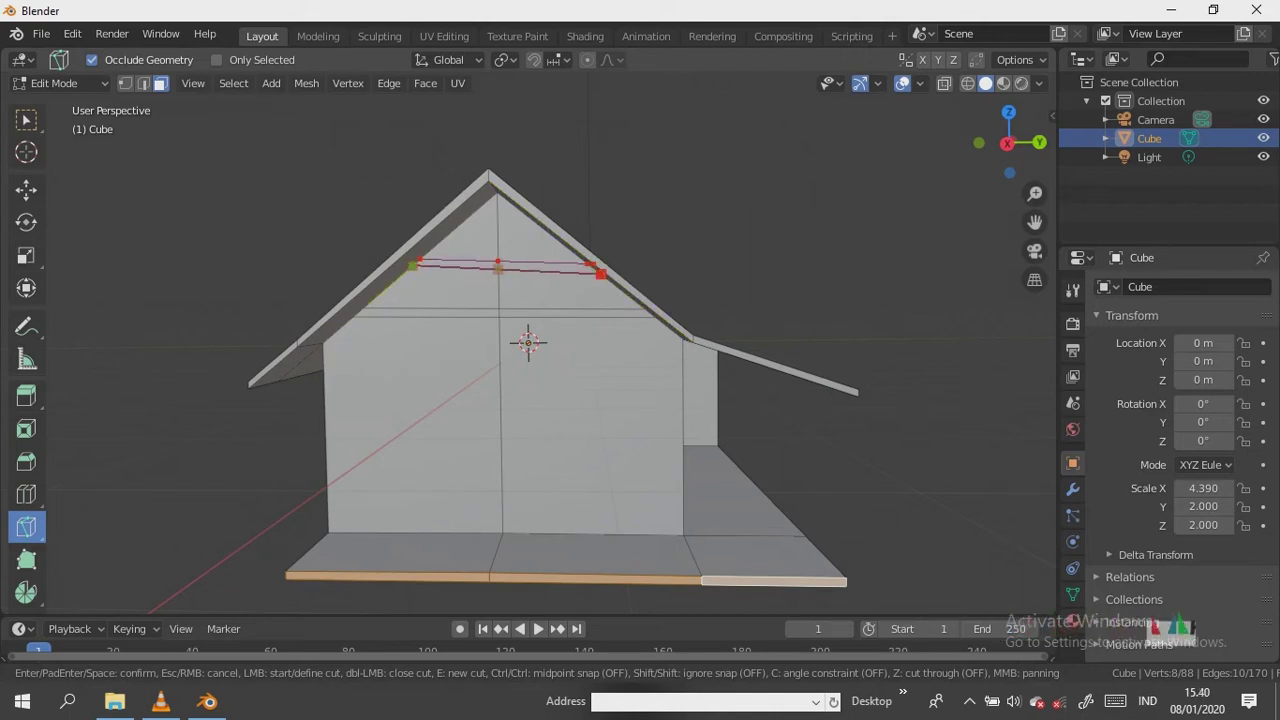
{"action": "left_click", "coordinate": [408, 270]}
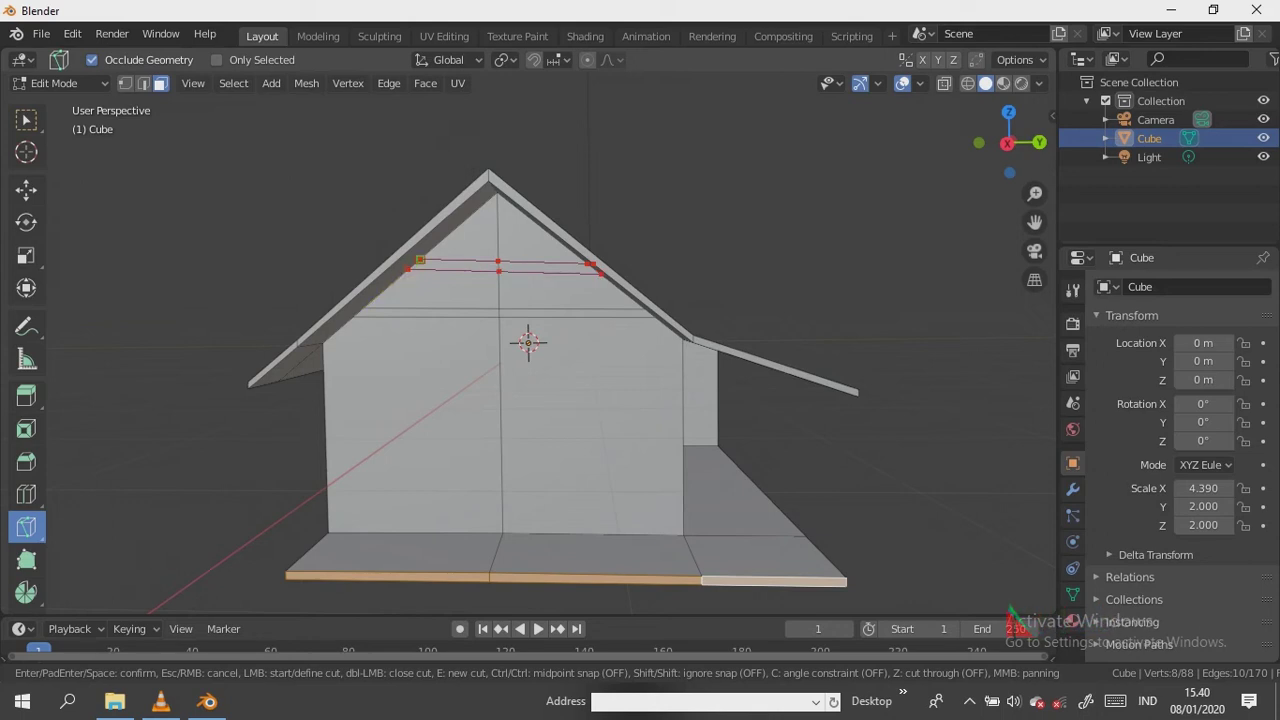
{"action": "key", "text": "Return"}
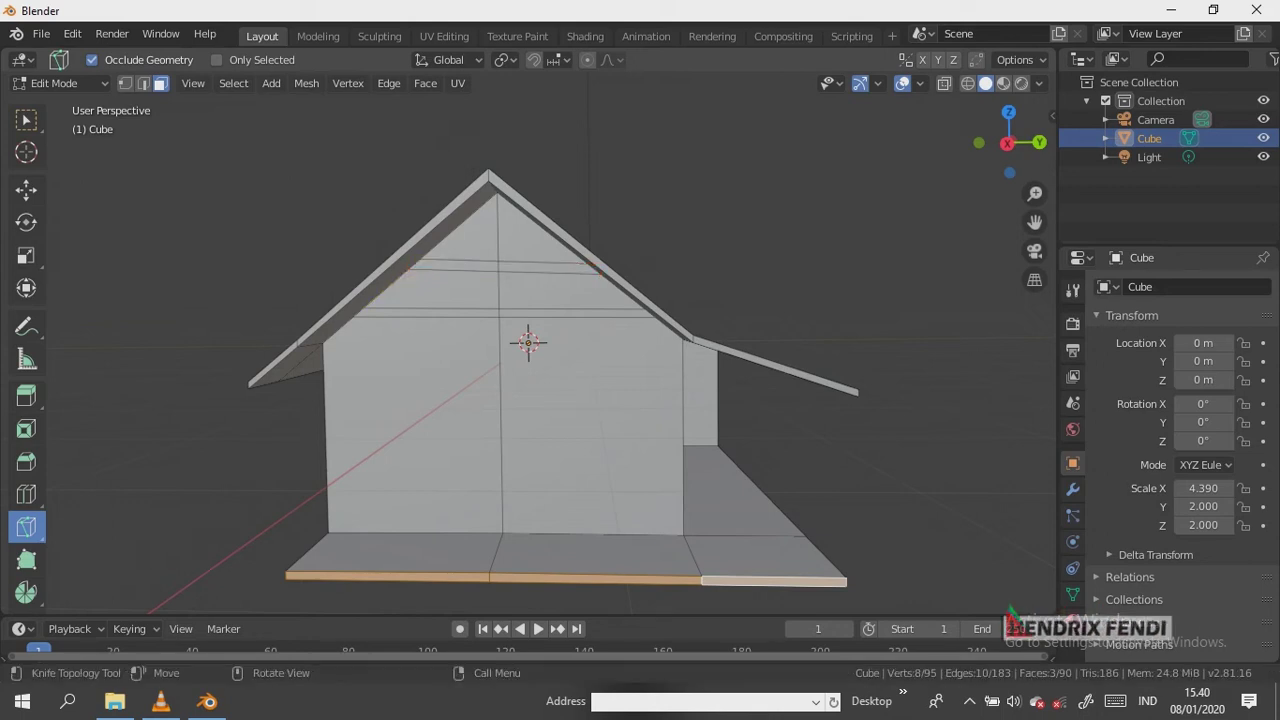
{"action": "left_click", "coordinate": [465, 219]}
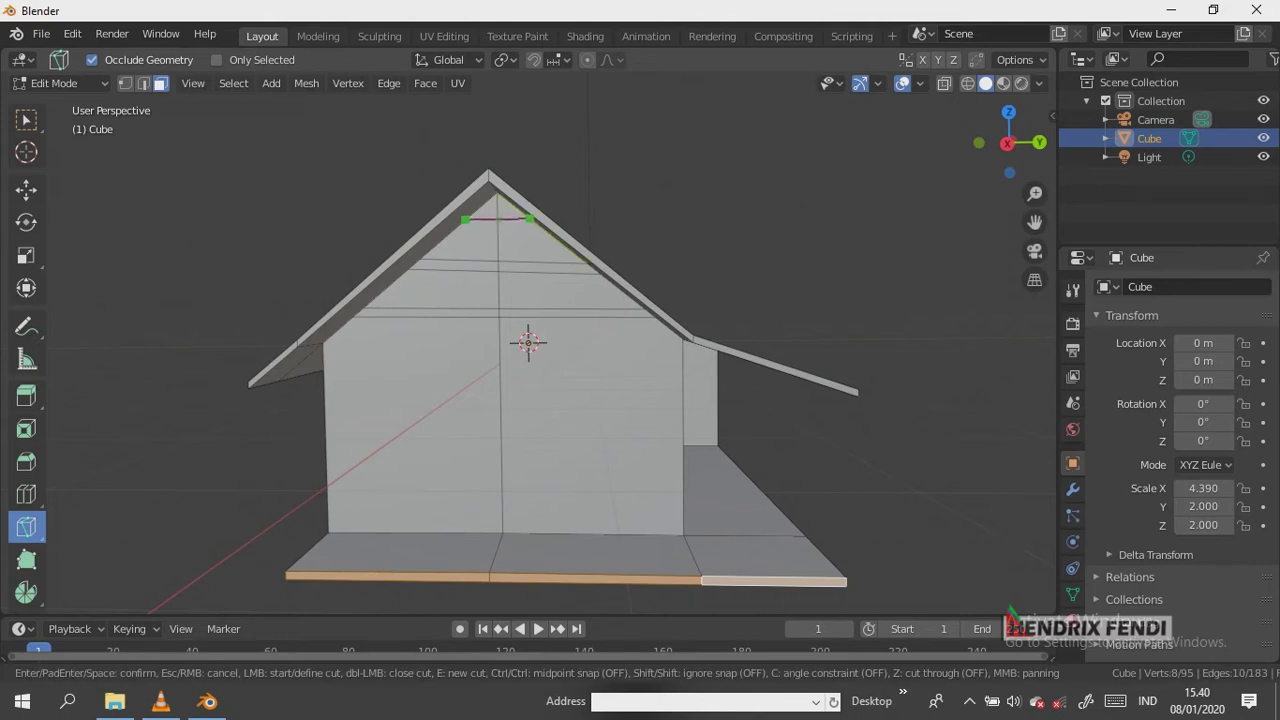
{"action": "left_click", "coordinate": [540, 228]}
{"action": "left_click", "coordinate": [464, 219]}
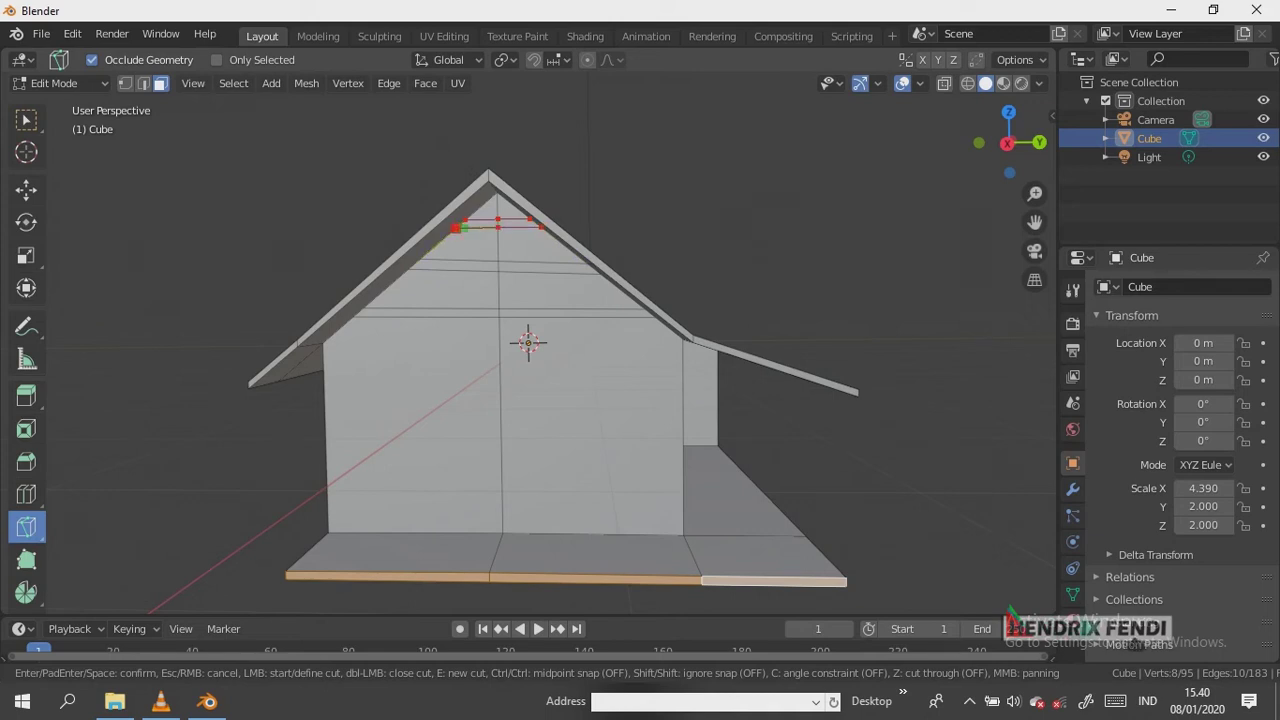
{"action": "key", "text": "Return"}
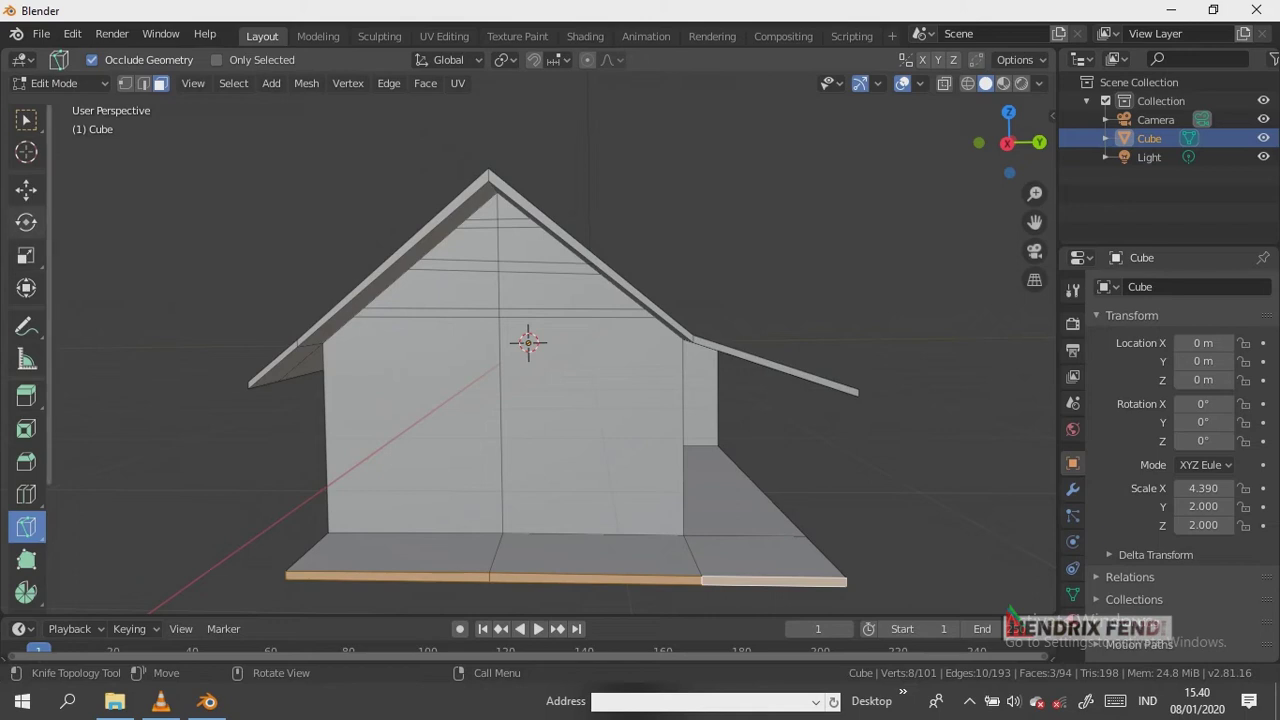
{"action": "left_click", "coordinate": [26, 396]}
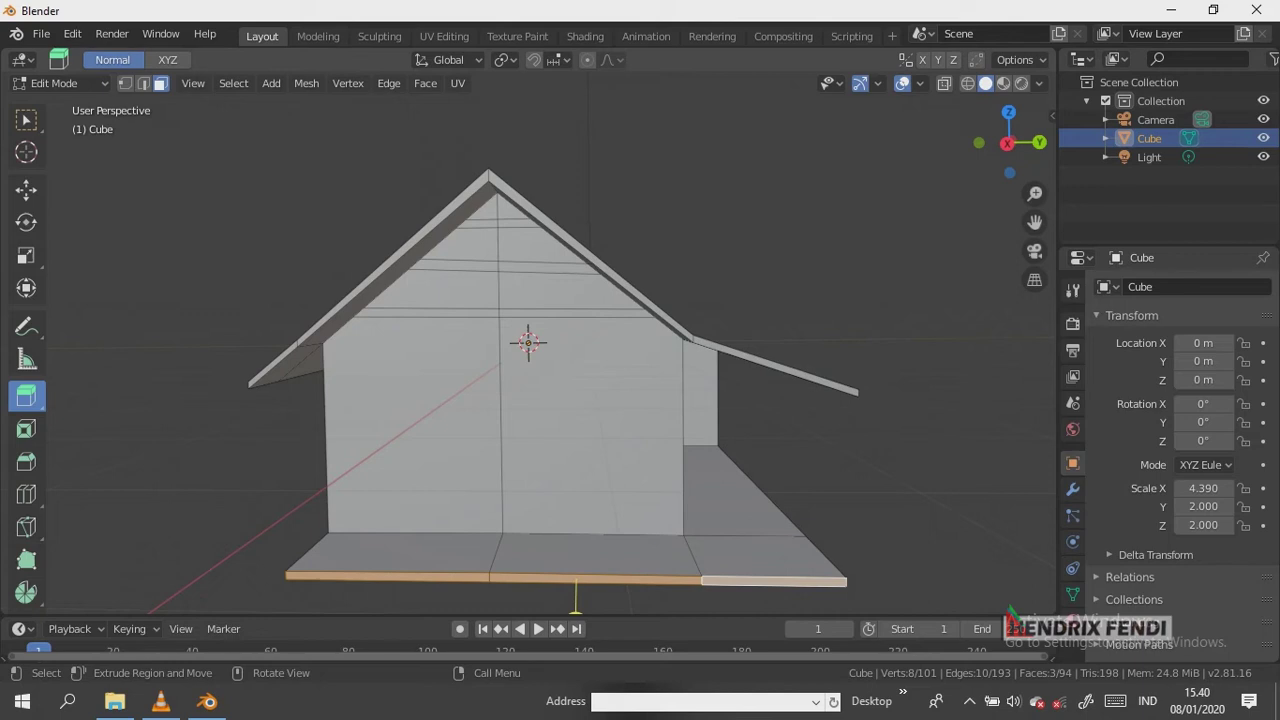
Select the alternate gable strips and extrude them outward
{"action": "left_click", "coordinate": [465, 210]}
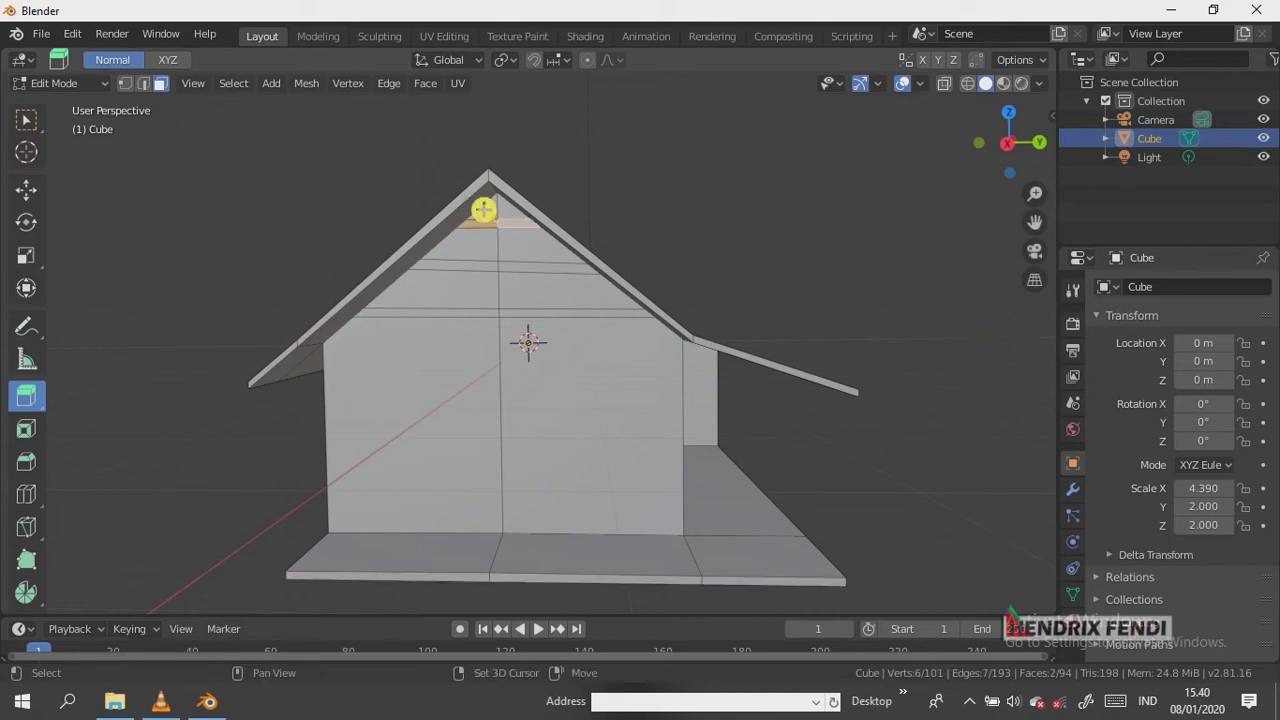
{"action": "left_click", "coordinate": [464, 229], "text": "shift"}
{"action": "left_click", "coordinate": [485, 235], "text": "shift"}
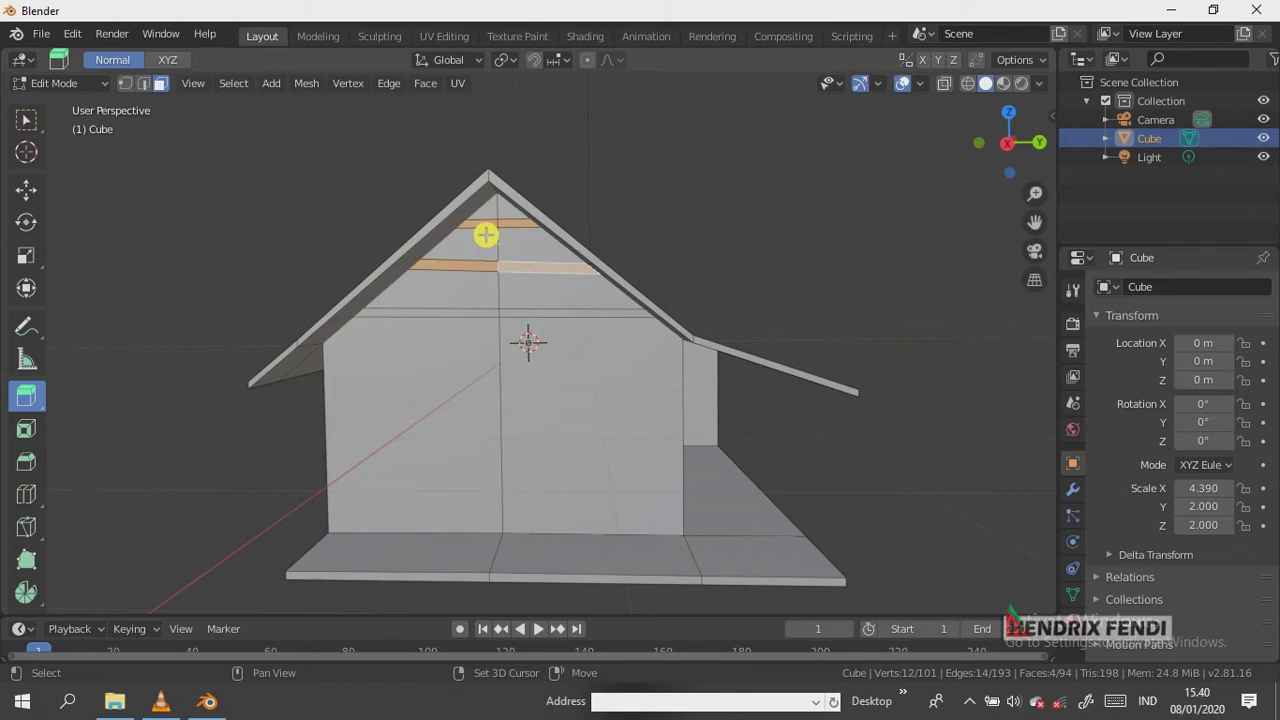
{"action": "key", "text": "ctrl+shift+KP_Add"}
{"action": "key", "text": "ctrl+shift+KP_Add"}
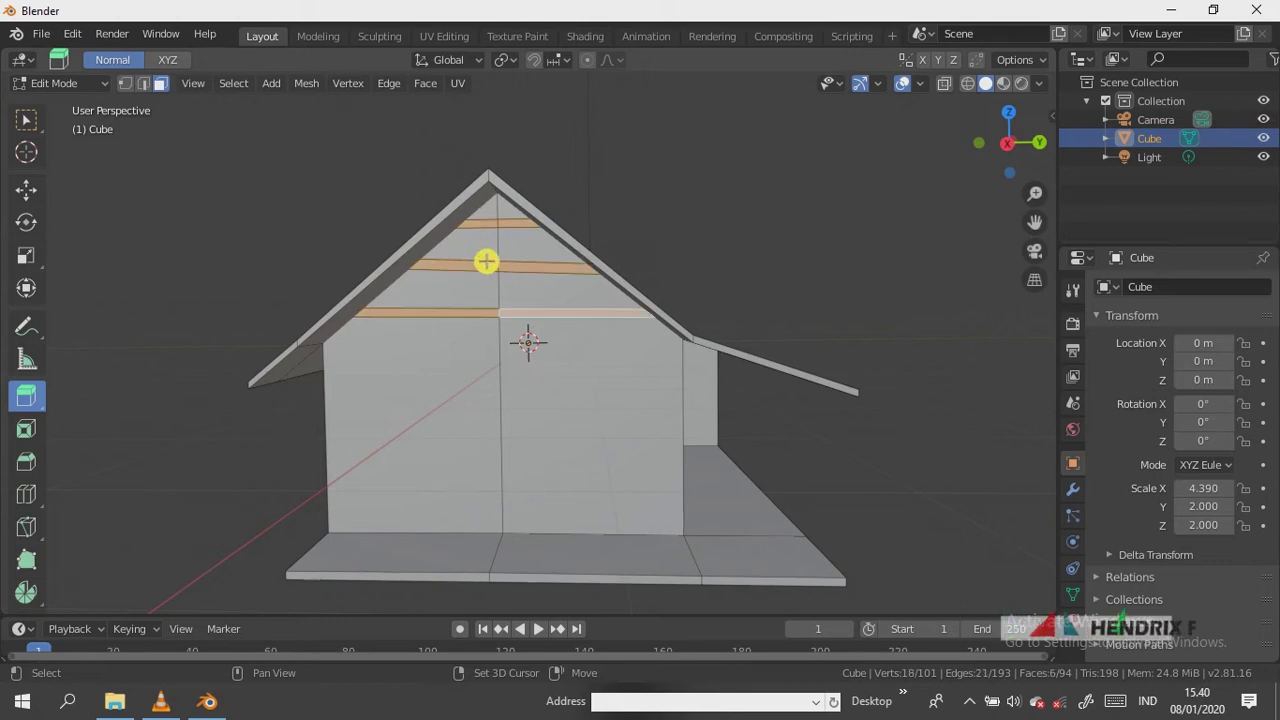
{"action": "middle_click_drag", "start_coordinate": [485, 261], "coordinate": [241, 263]}
{"action": "key", "text": "e"}
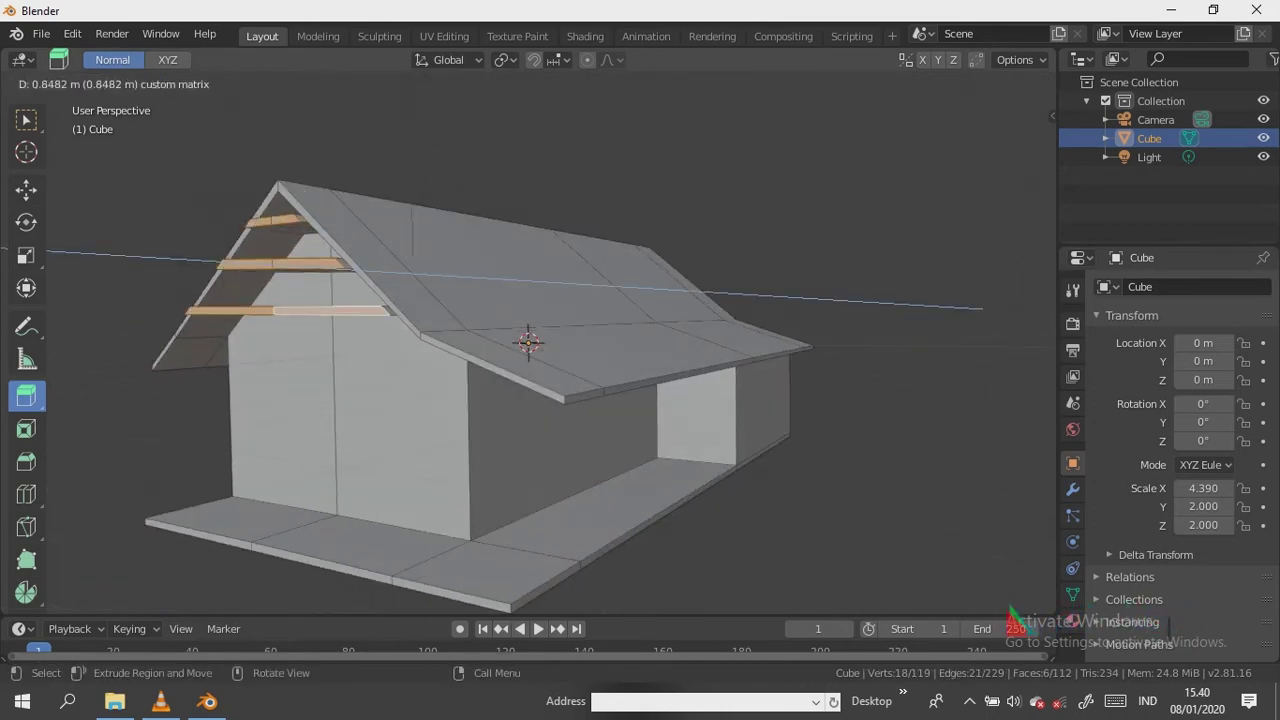
{"action": "left_click", "coordinate": [185, 260]}
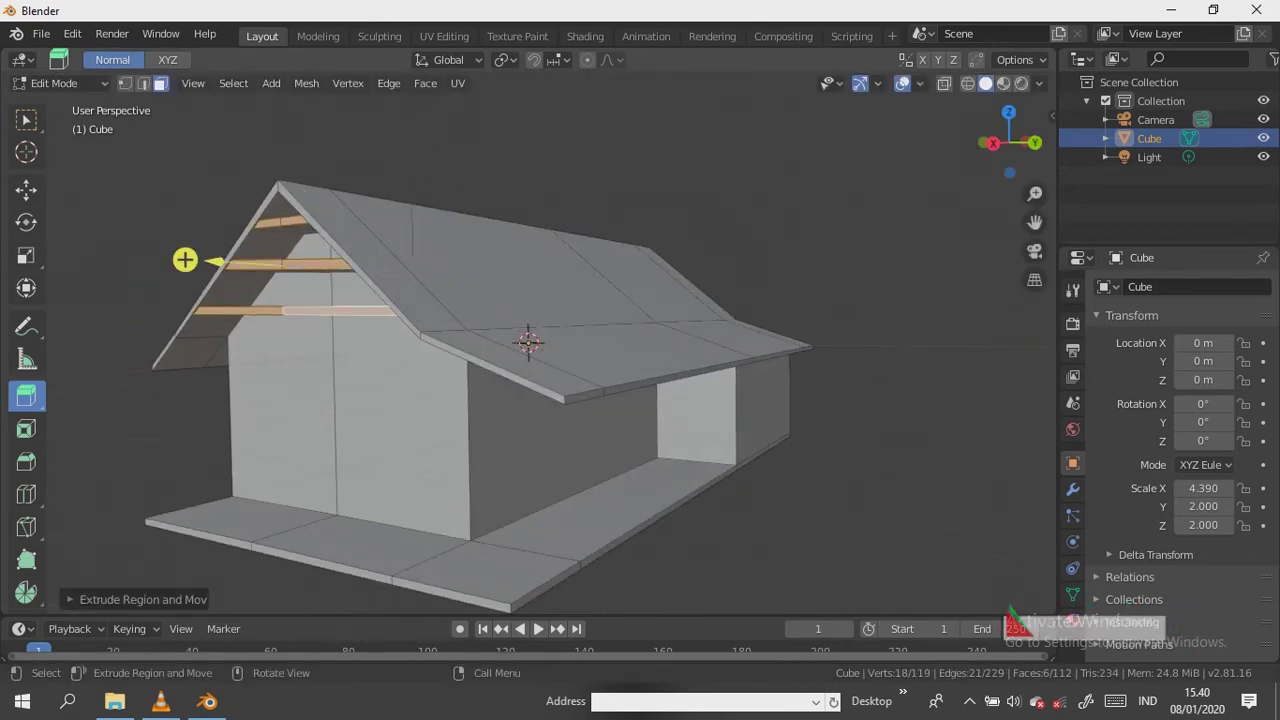
{"action": "mouse_move", "coordinate": [191, 257]}
{"action": "middle_mouse_down"}
{"action": "mouse_move", "coordinate": [434, 334]}
{"action": "mouse_move", "coordinate": [523, 294]}
{"action": "mouse_move", "coordinate": [437, 288]}
{"action": "middle_mouse_up"}
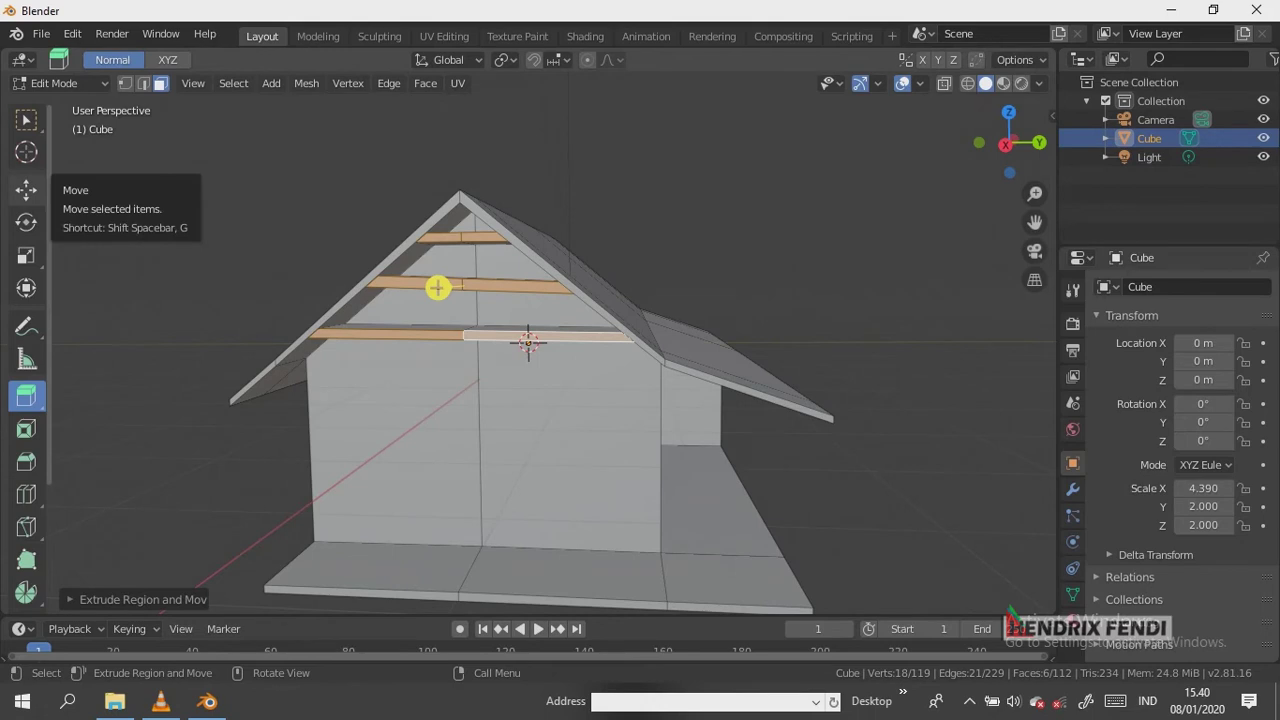
Slide the extruded gable strips slightly down along Z with the Move tool
{"action": "left_click", "coordinate": [26, 188]}
{"action": "left_click_drag", "start_coordinate": [462, 212], "coordinate": [462, 212]}
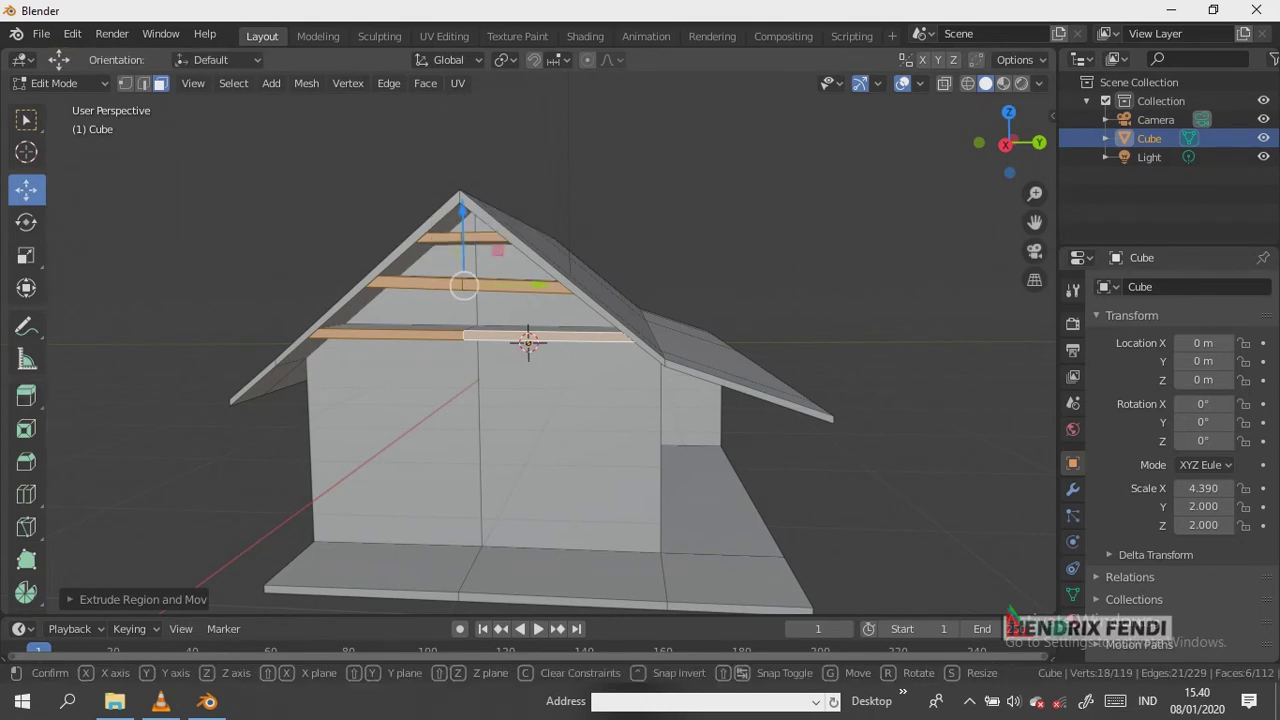
{"action": "left_click_drag", "start_coordinate": [462, 212], "coordinate": [462, 236]}
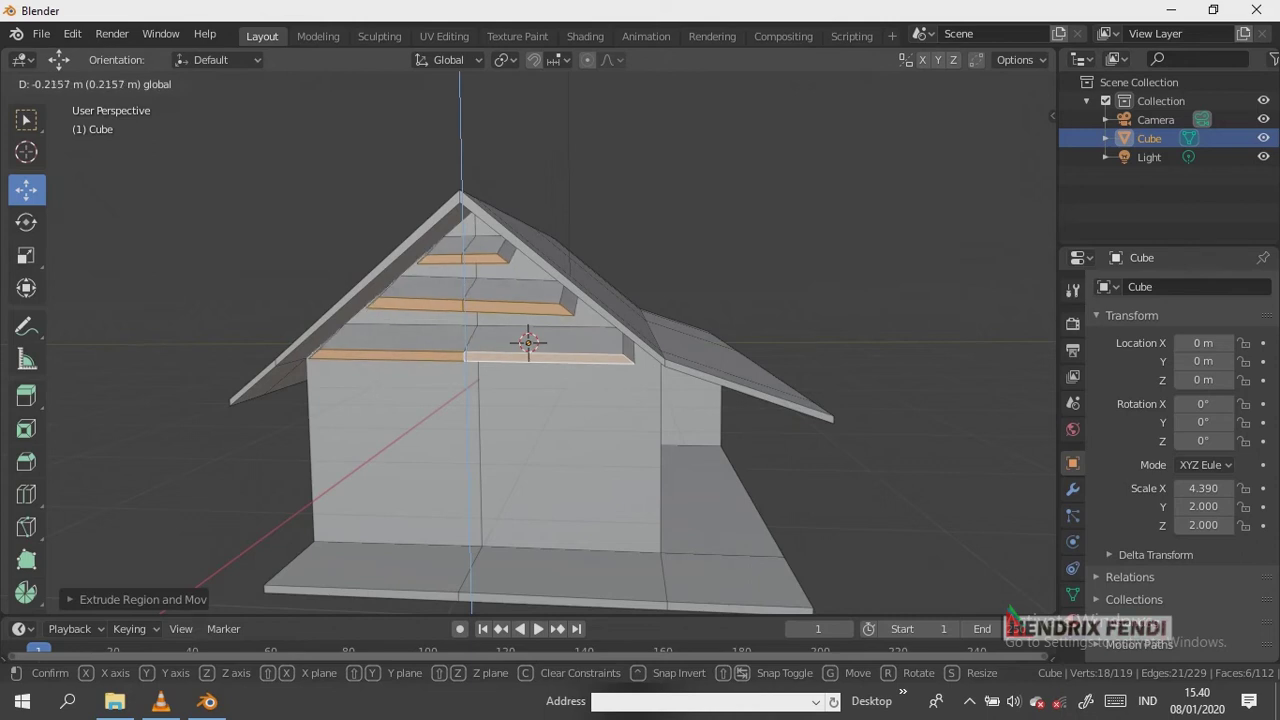
{"action": "left_click_drag", "start_coordinate": [462, 236], "coordinate": [462, 240]}
{"action": "left_click_drag", "start_coordinate": [1012, 150], "coordinate": [1006, 144]}
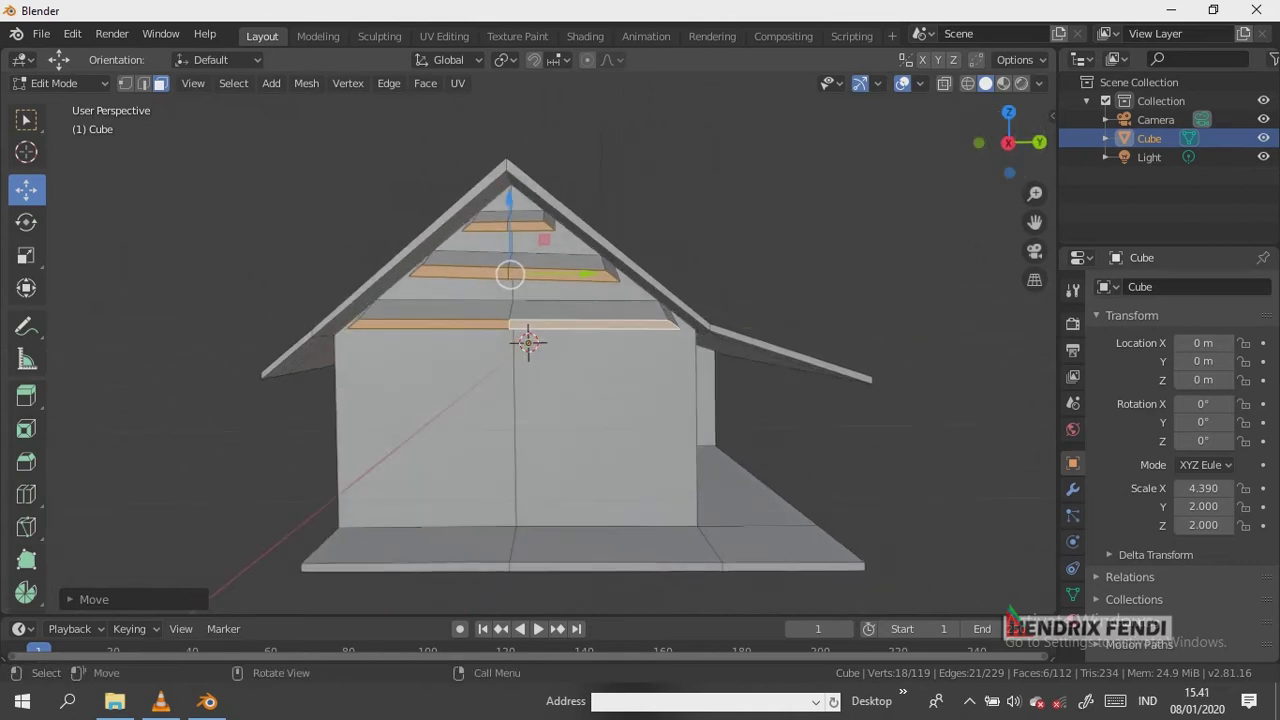
Shift three roof faces along the house's length (Y)
{"action": "left_click", "coordinate": [668, 316]}
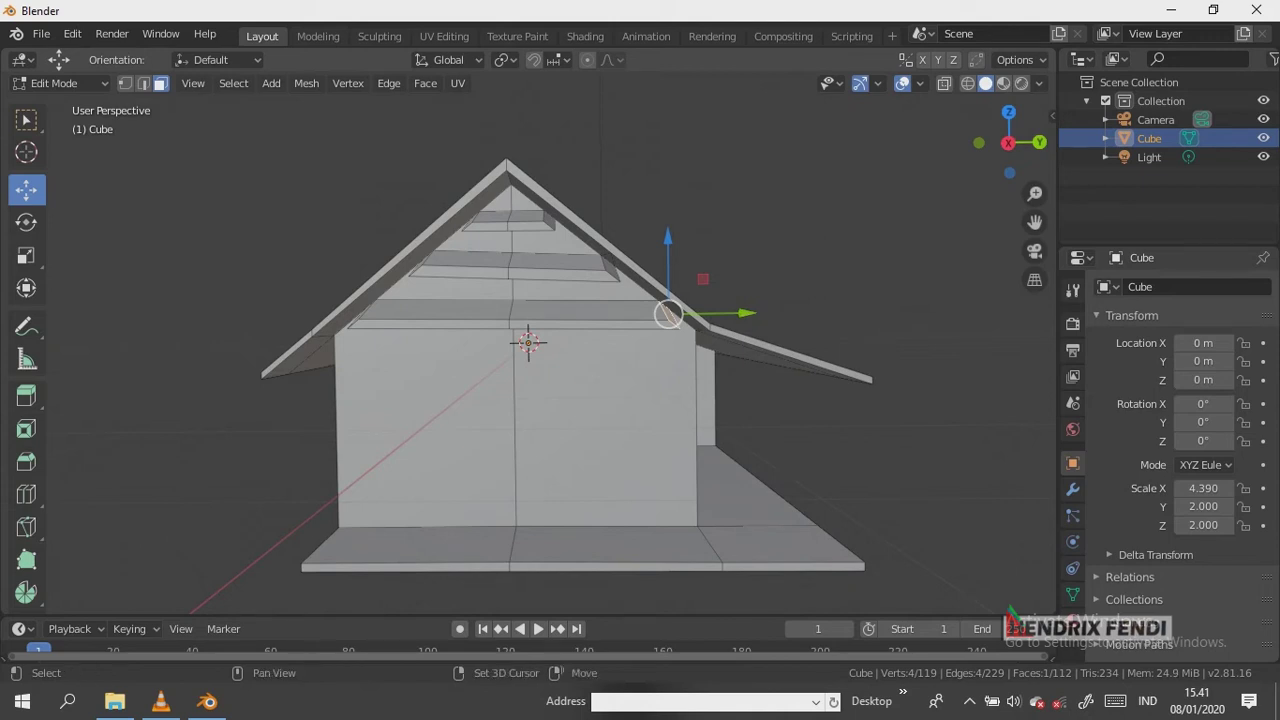
{"action": "left_click", "coordinate": [639, 290], "text": "shift"}
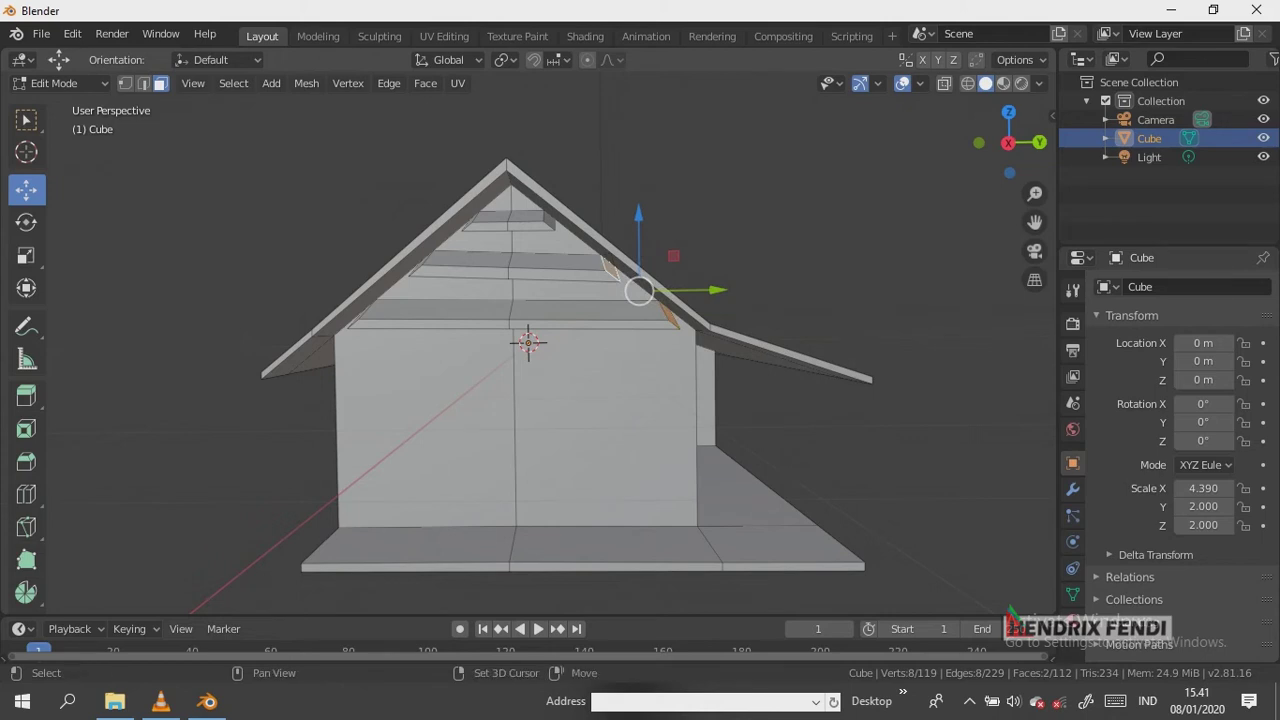
{"action": "left_click", "coordinate": [610, 266], "text": "shift"}
{"action": "key", "text": "g"}
{"action": "key", "text": "y"}
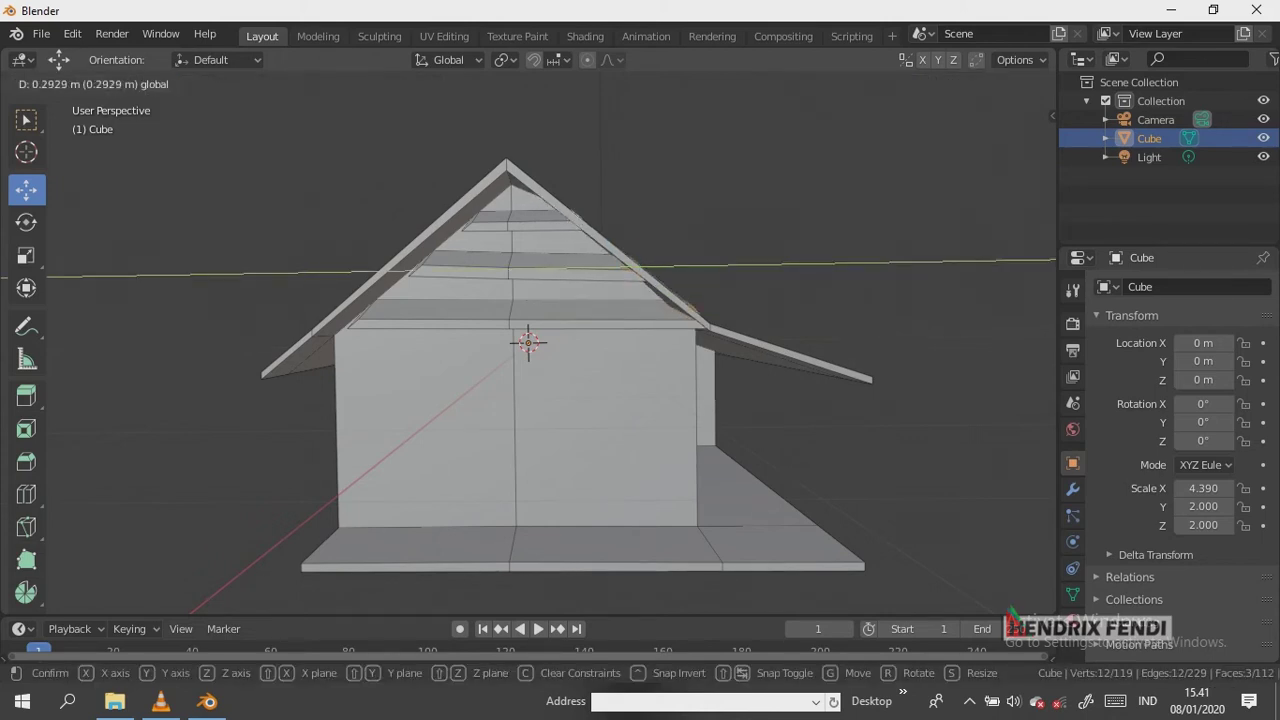
{"action": "key", "text": "Return"}
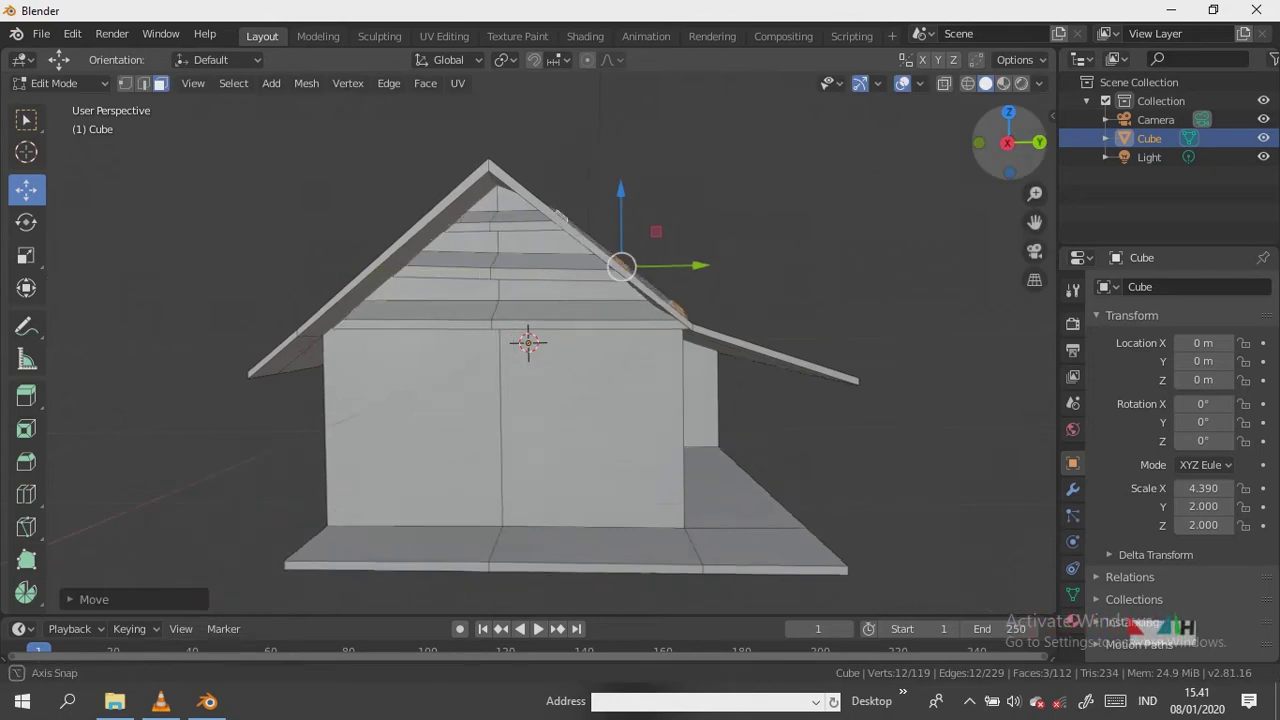
In edge mode, select a path of edges down the roof slope and move it along Y
{"action": "middle_click_drag", "start_coordinate": [600, 400], "coordinate": [480, 370]}
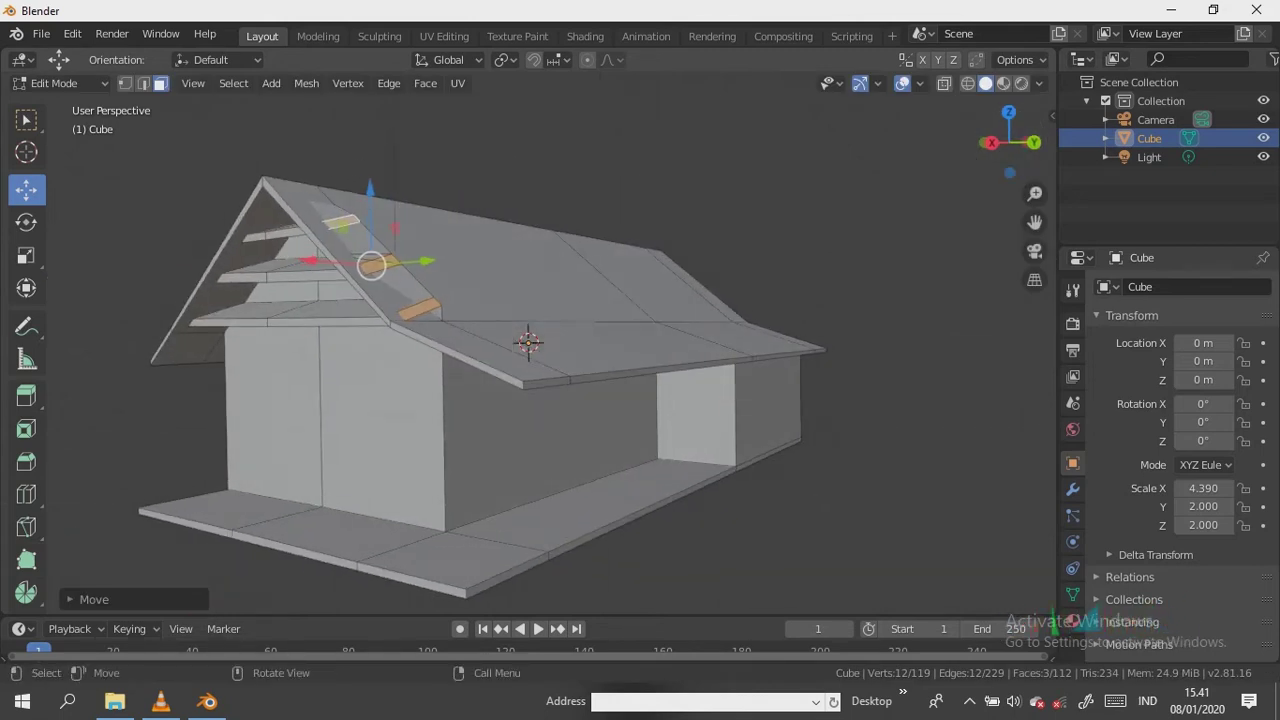
{"action": "left_click", "coordinate": [355, 232]}
{"action": "key", "text": "2"}
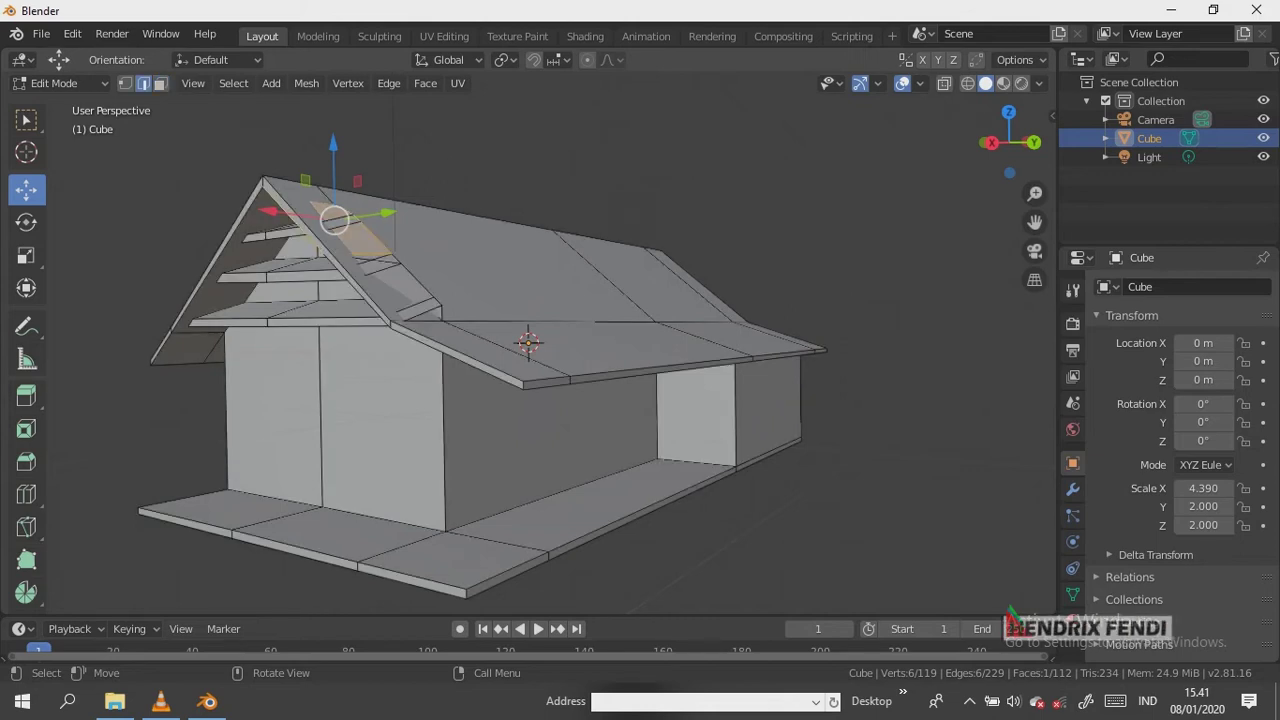
{"action": "left_click", "coordinate": [417, 280]}
{"action": "left_click", "coordinate": [334, 204]}
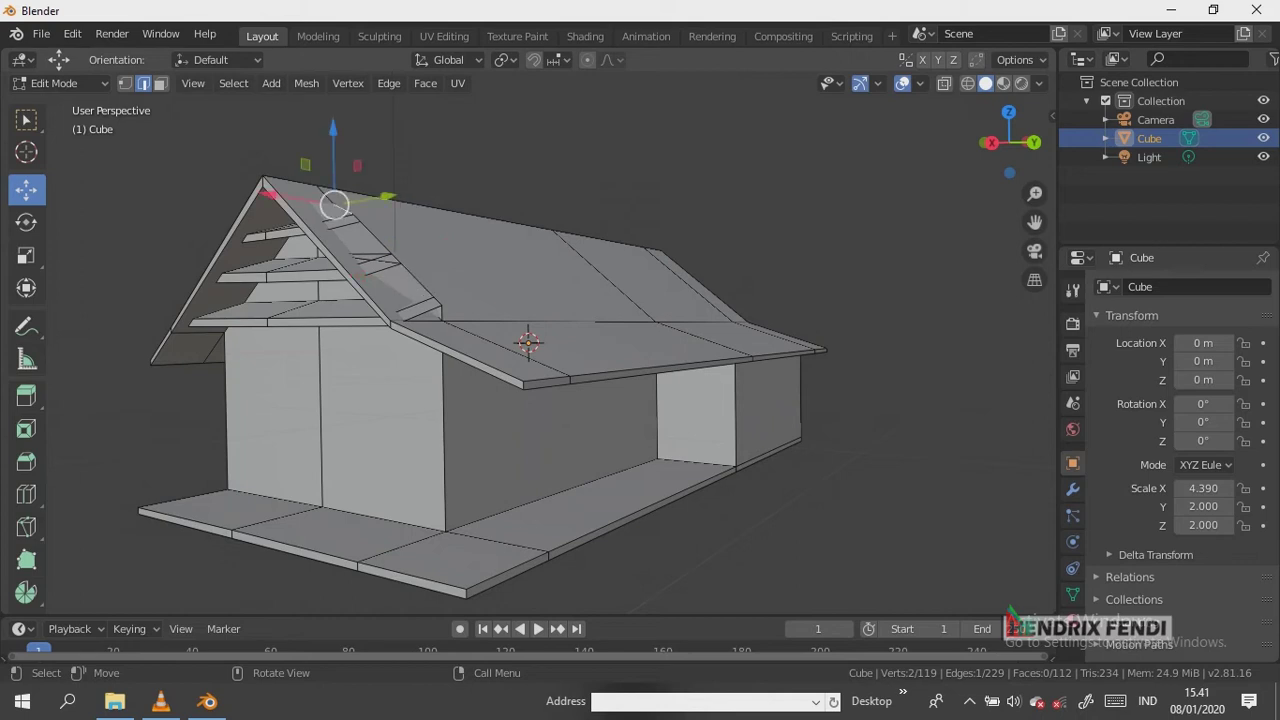
{"action": "key", "text": "ctrl"}
{"action": "left_click", "coordinate": [437, 312], "text": "ctrl"}
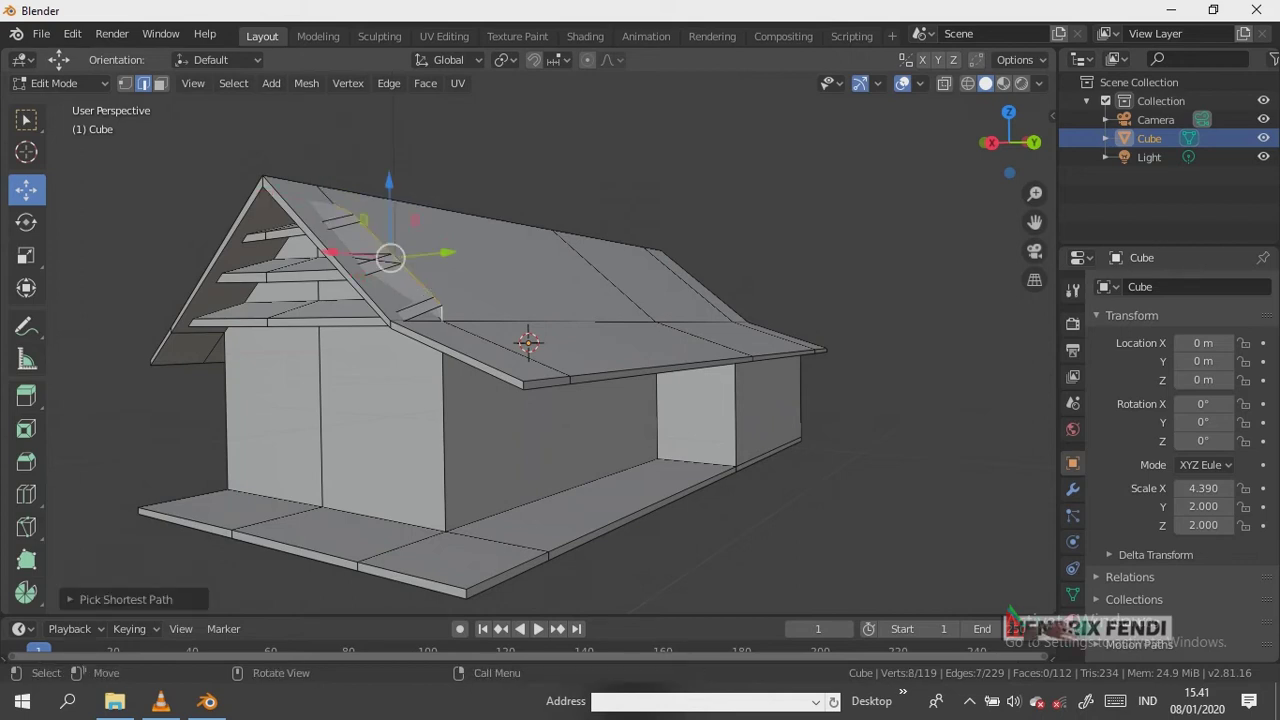
{"action": "key", "text": "g"}
{"action": "key", "text": "y"}
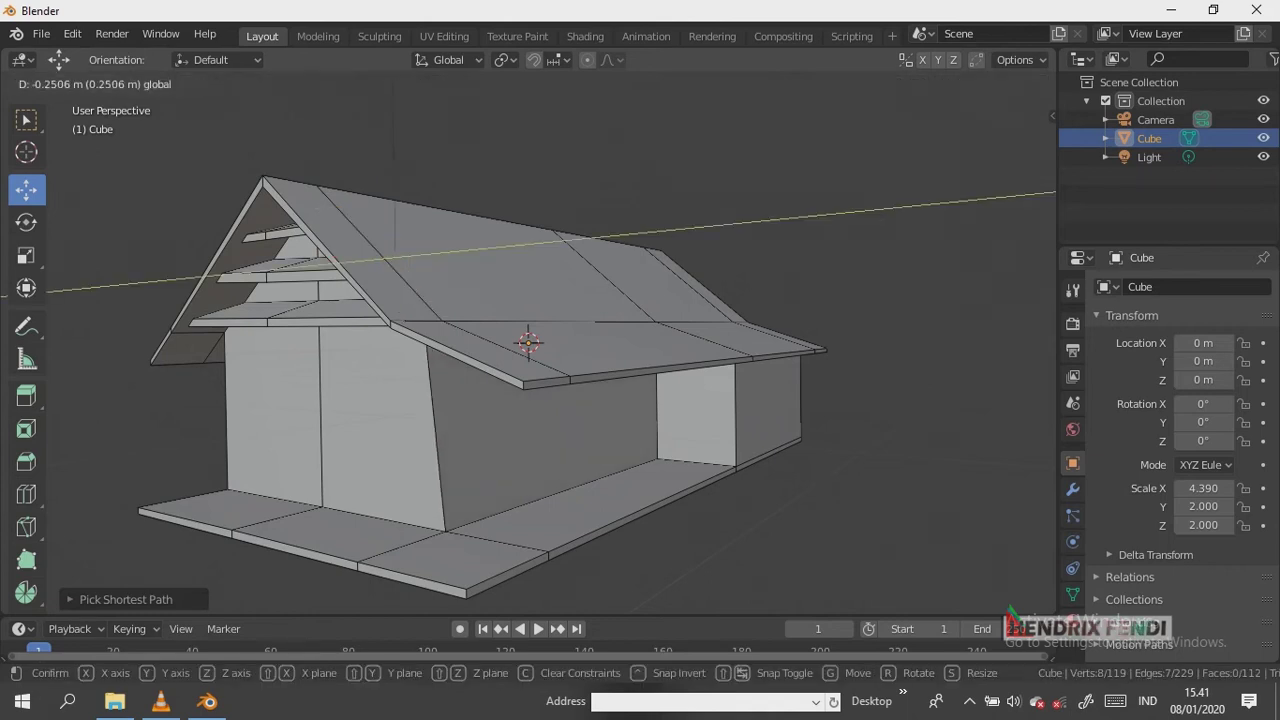
{"action": "left_click", "coordinate": [441, 313]}
Nudge the run of edges from the upper gable edge slightly along Y
{"action": "left_click", "coordinate": [441, 313], "text": "ctrl"}
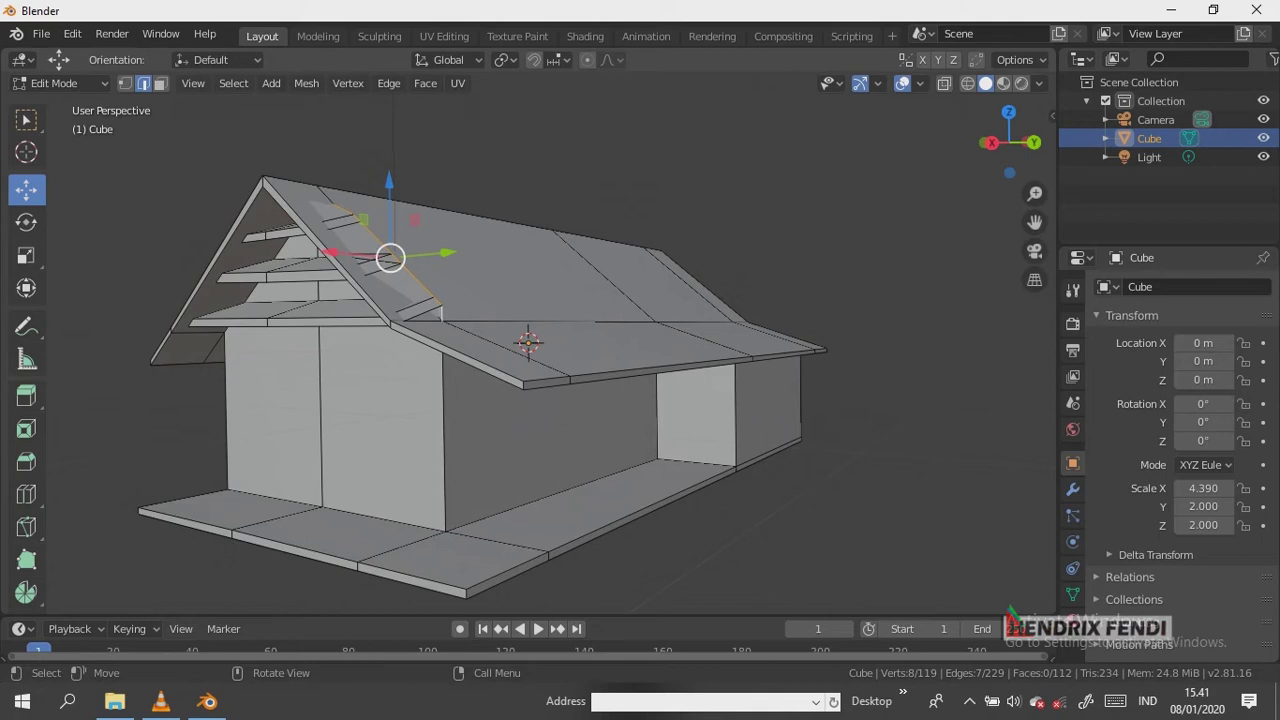
{"action": "left_click", "coordinate": [390, 200]}
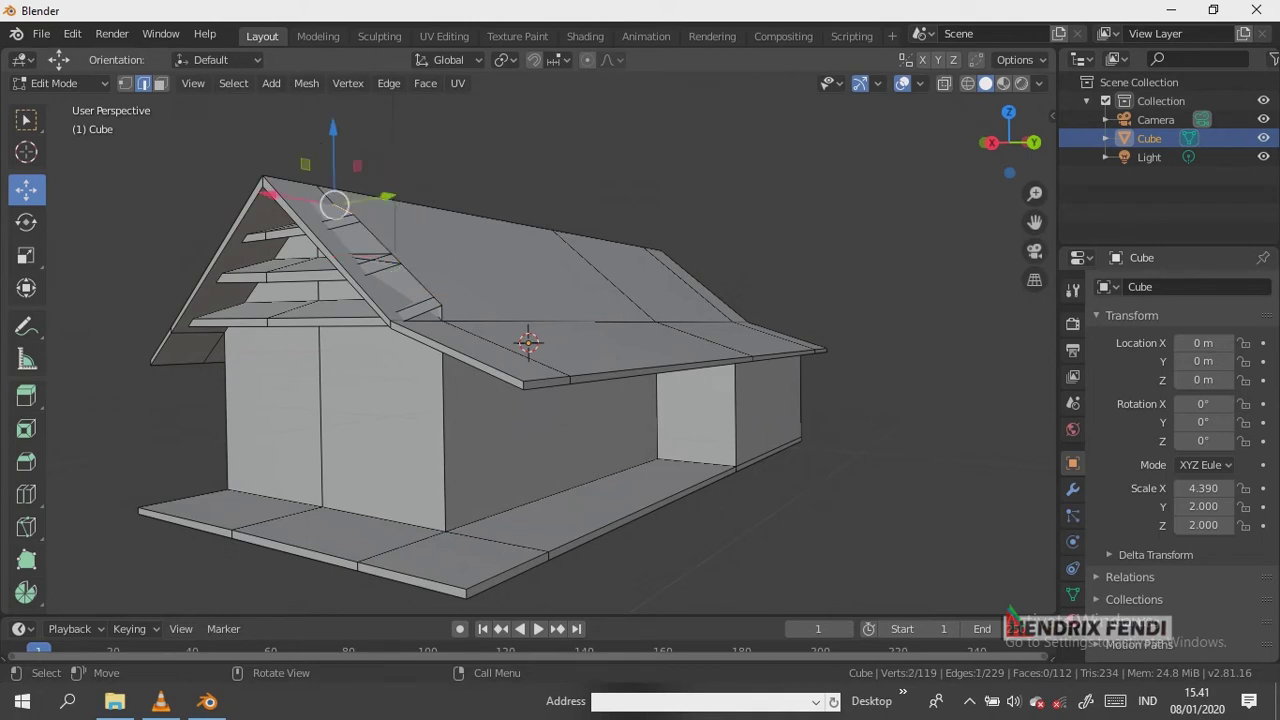
{"action": "left_click", "coordinate": [437, 300], "text": "ctrl"}
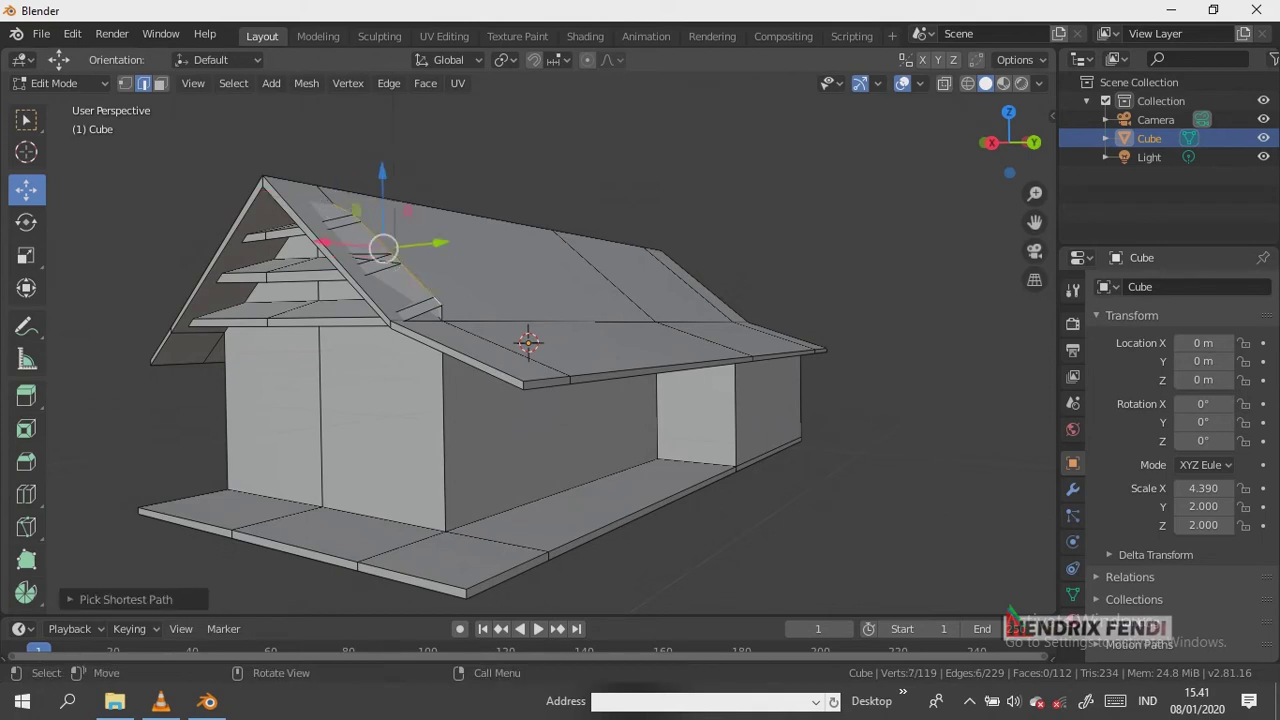
{"action": "key", "text": "g"}
{"action": "key", "text": "y"}
{"action": "key", "text": "Return"}
Move a run of edges from the ridge along the roof about 0.25 m along Y
{"action": "middle_click_drag", "start_coordinate": [600, 400], "coordinate": [702, 410]}
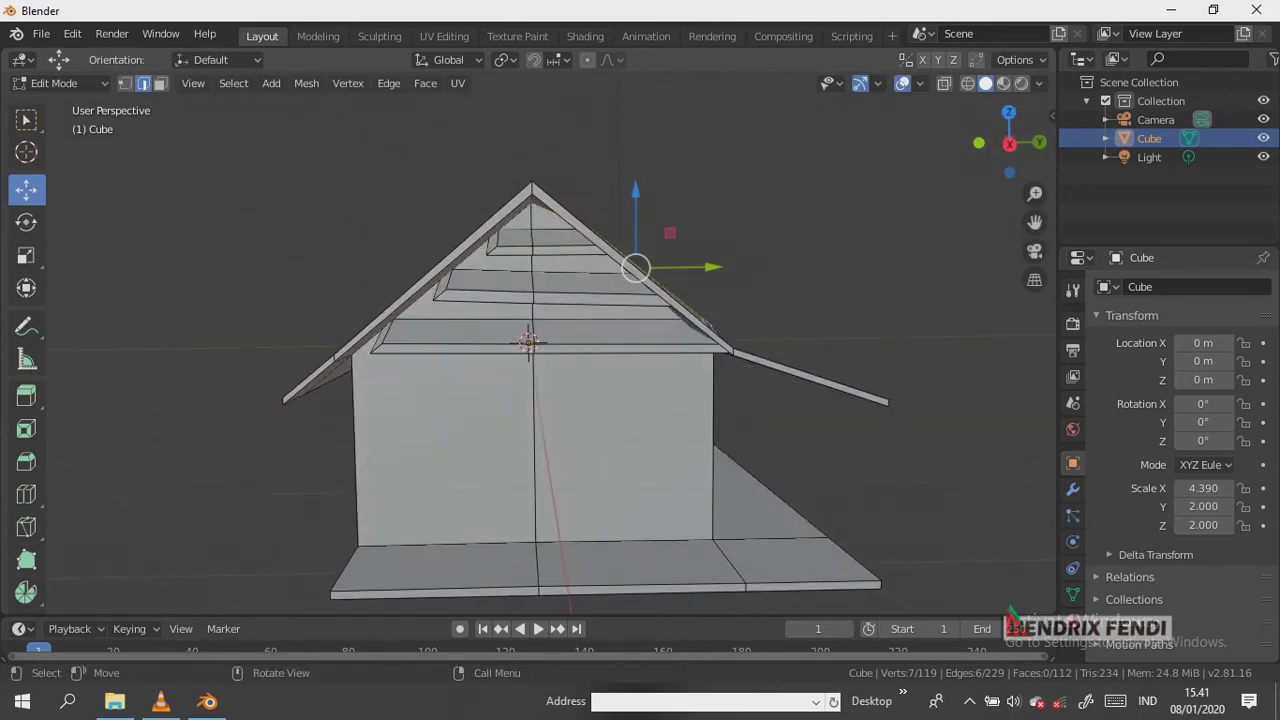
{"action": "left_click_drag", "start_coordinate": [1009, 142], "coordinate": [970, 165]}
{"action": "left_click", "coordinate": [455, 262]}
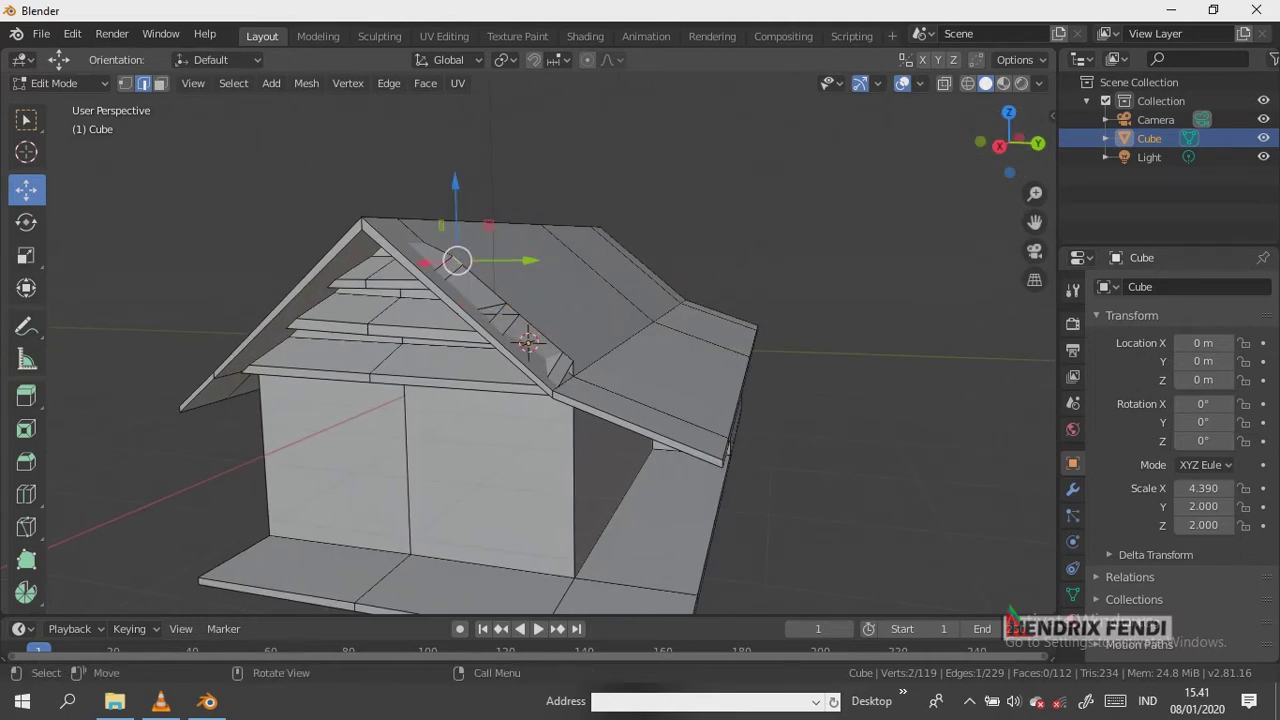
{"action": "left_click", "coordinate": [548, 355], "text": "ctrl"}
{"action": "key", "text": "g"}
{"action": "key", "text": "y"}
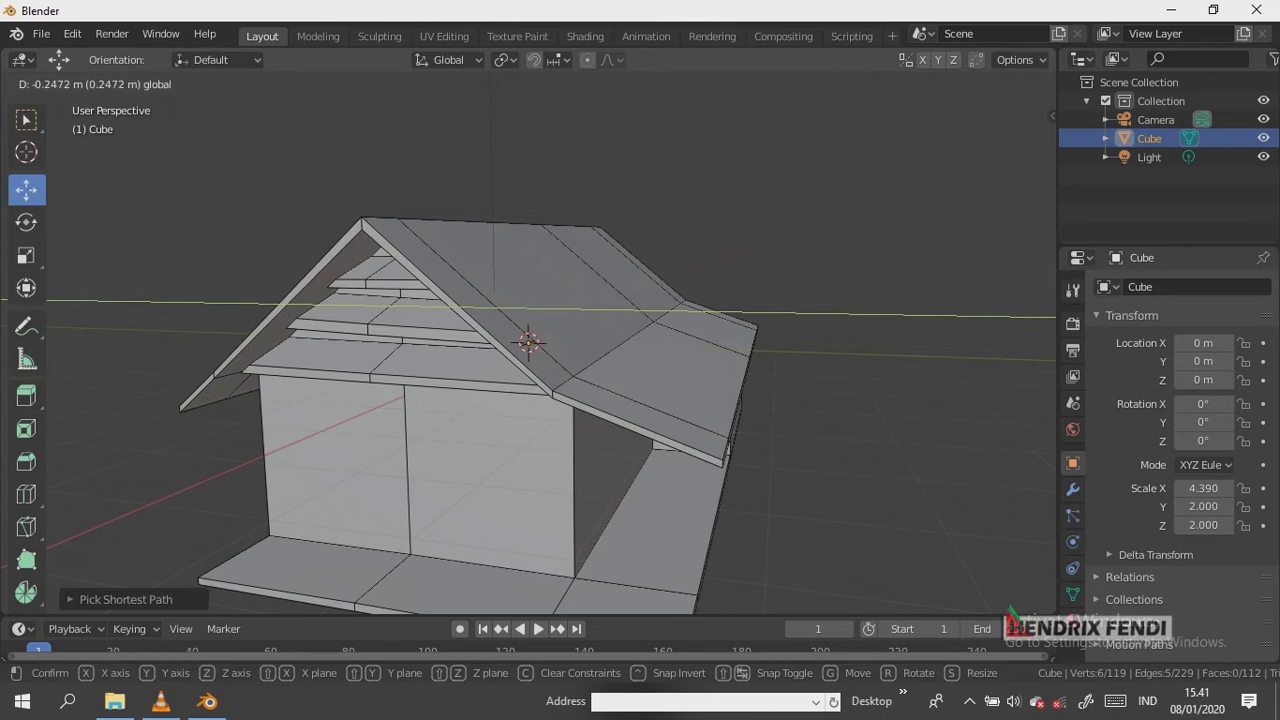
{"action": "key", "text": "Return"}
{"action": "mouse_move", "coordinate": [1010, 140]}
{"action": "left_mouse_down"}
{"action": "mouse_move", "coordinate": [1000, 150]}
{"action": "mouse_move", "coordinate": [1011, 143]}
{"action": "left_mouse_up"}
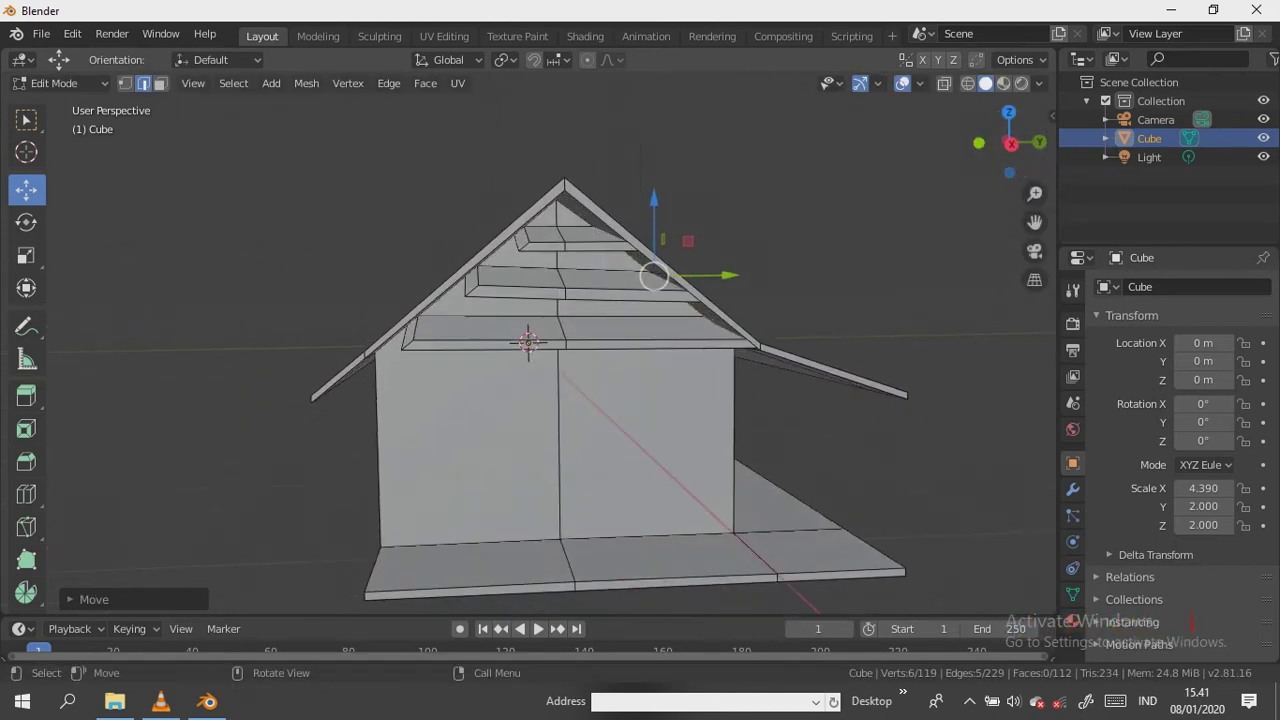
{"action": "left_click", "coordinate": [559, 198]}
Slide the three small end faces of the gable steps along the roof
{"action": "left_click", "coordinate": [26, 394]}
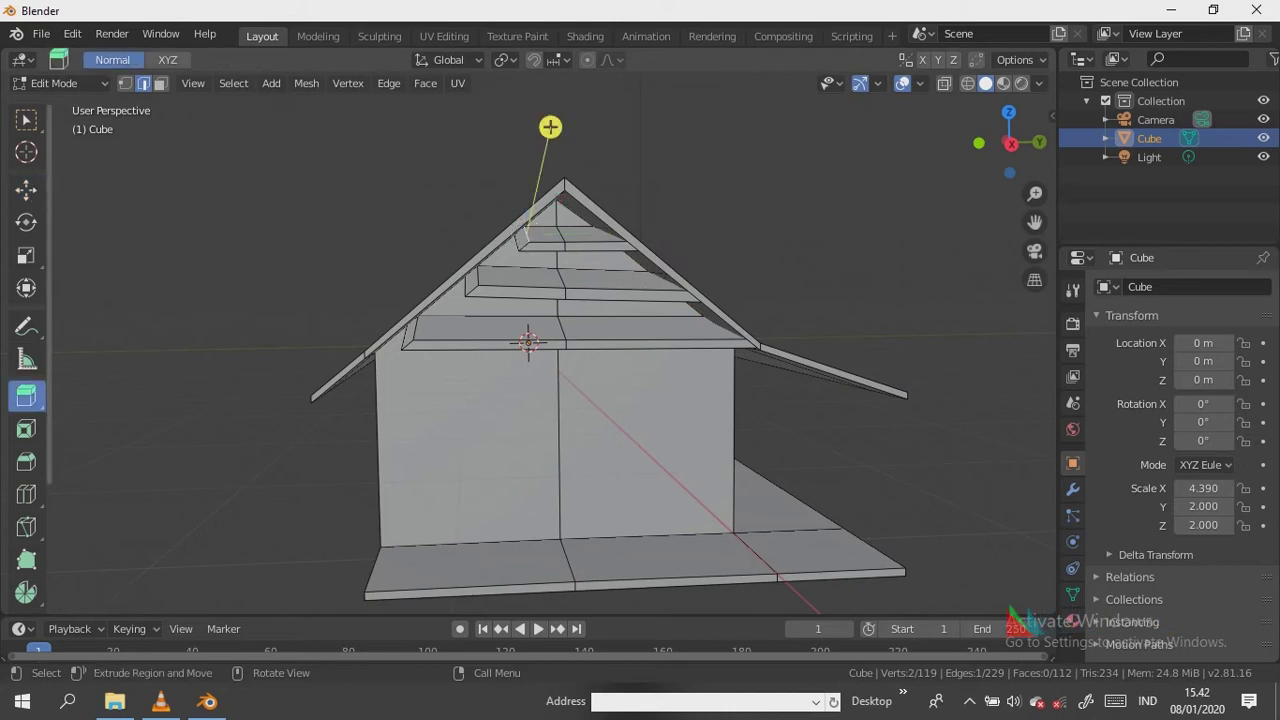
{"action": "key", "text": "3"}
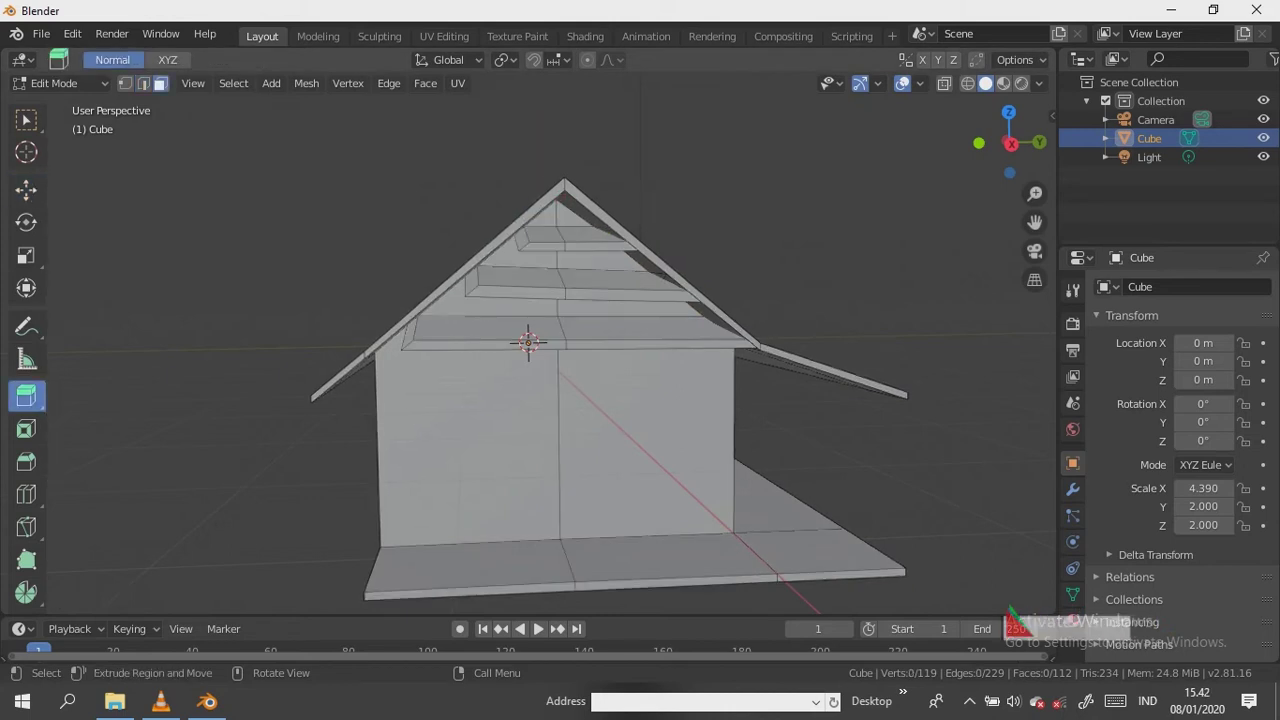
{"action": "left_click", "coordinate": [521, 238]}
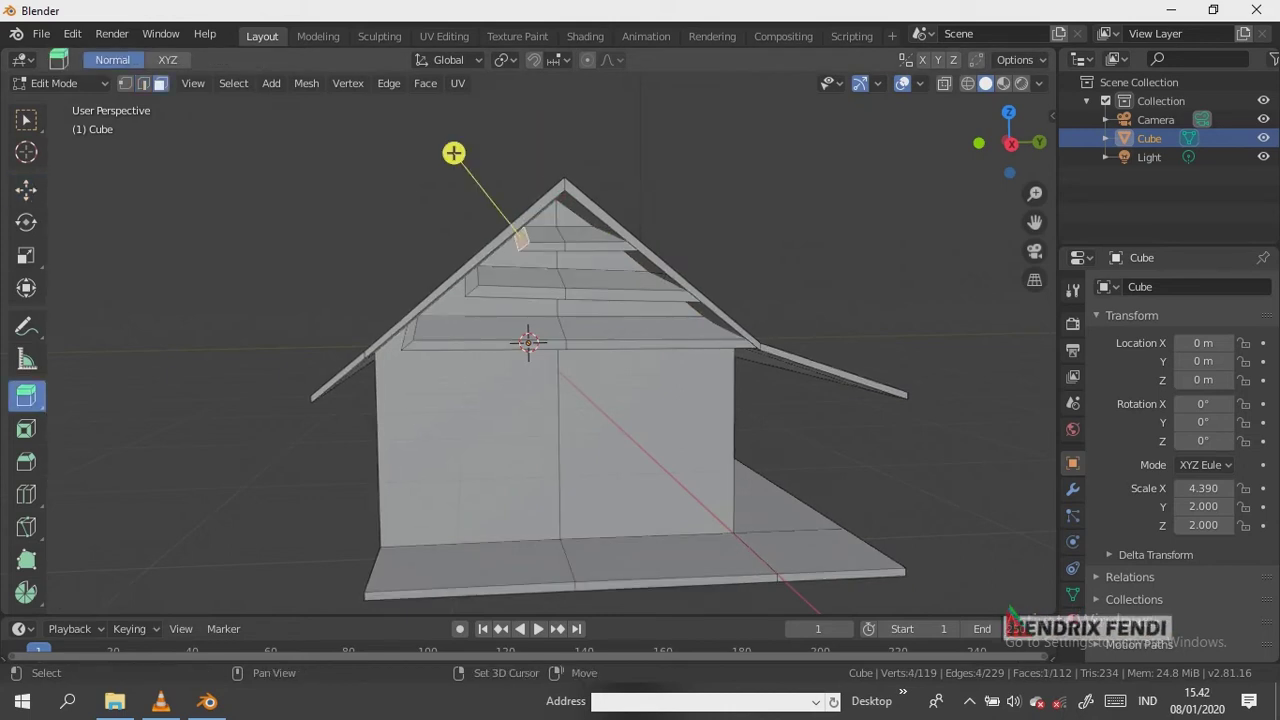
{"action": "left_click", "coordinate": [470, 284], "text": "shift"}
{"action": "left_click", "coordinate": [408, 334], "text": "shift"}
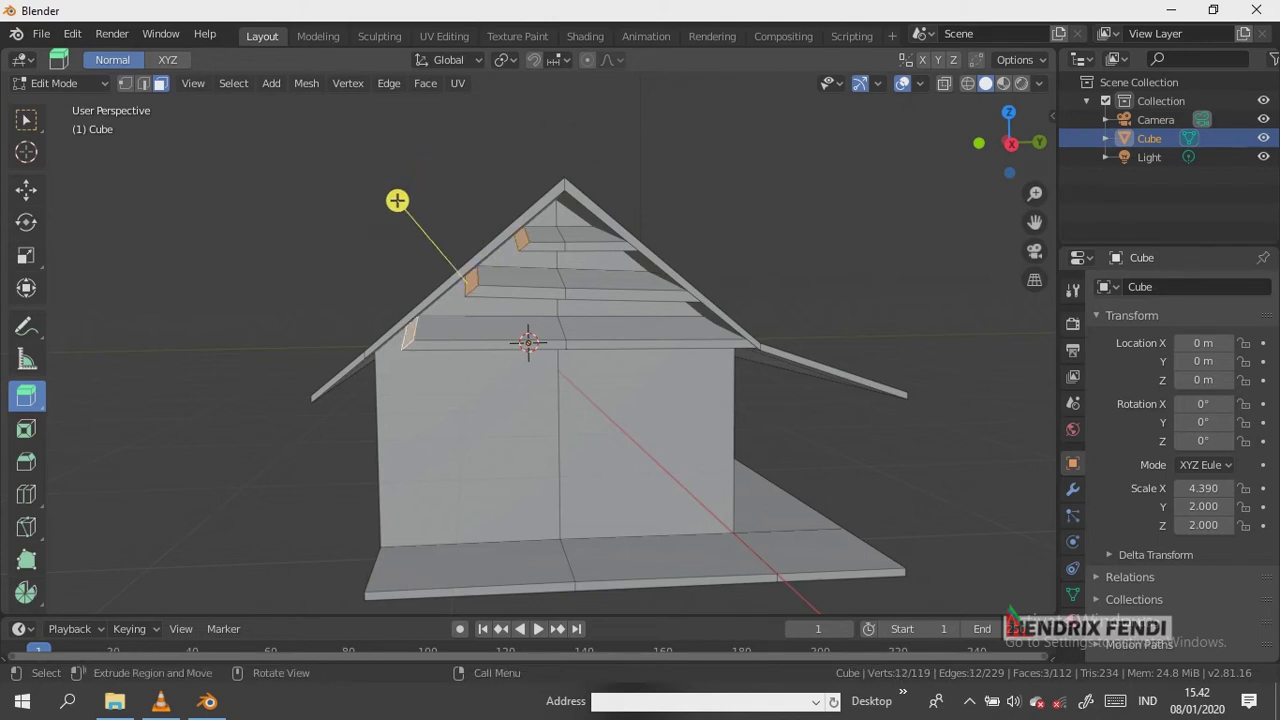
{"action": "left_click", "coordinate": [26, 189]}
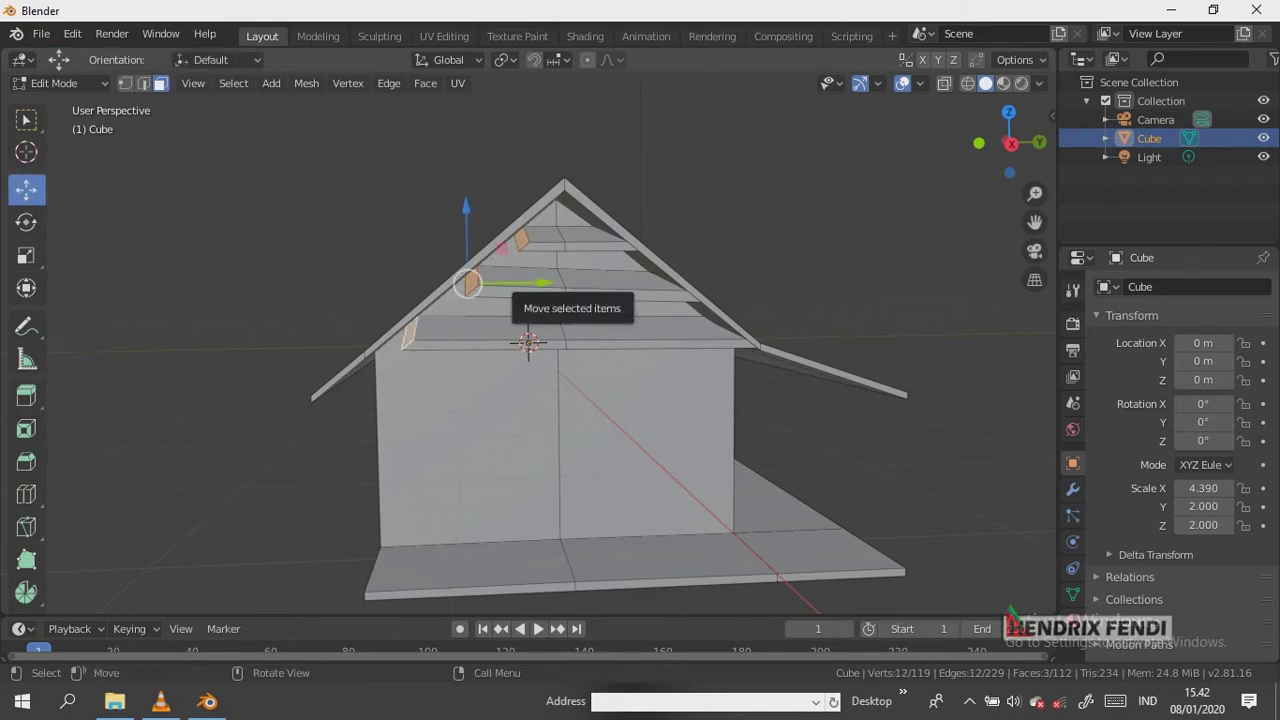
{"action": "left_click_drag", "start_coordinate": [540, 284], "coordinate": [508, 284]}
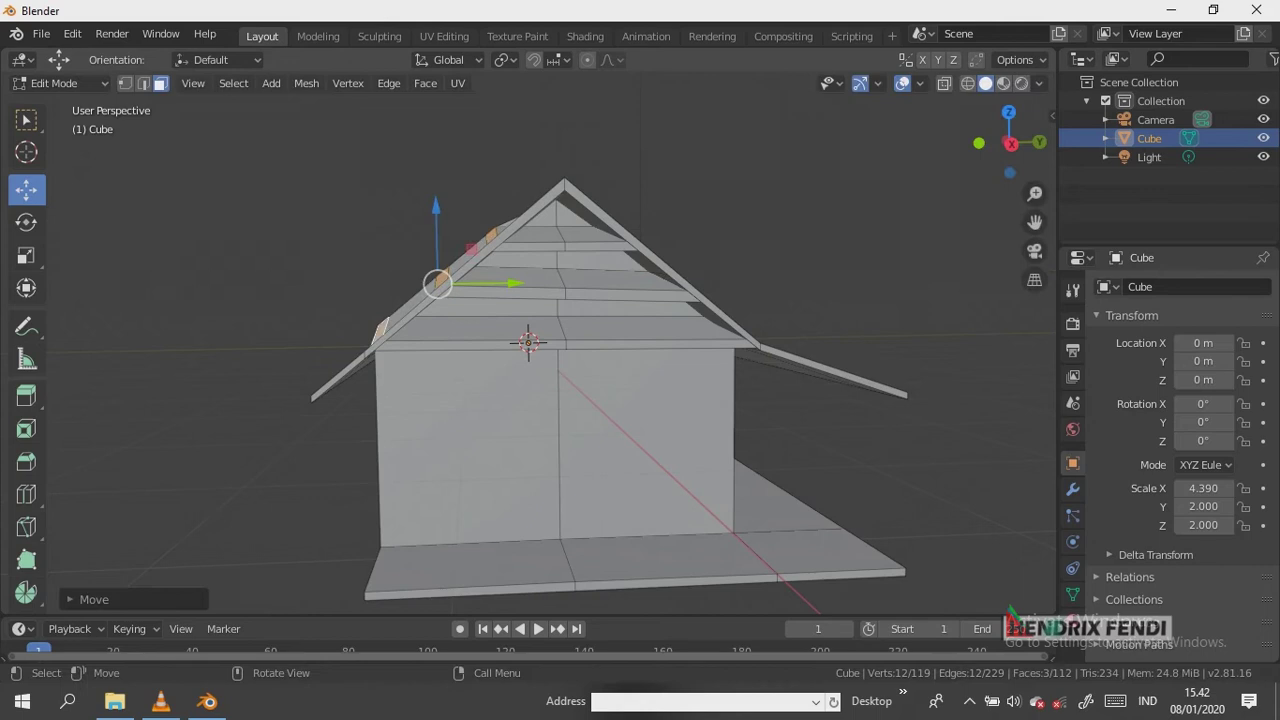
Nudge an edge path along the roof's left slope along Y to line it up
{"action": "middle_click_drag", "start_coordinate": [600, 400], "coordinate": [700, 415]}
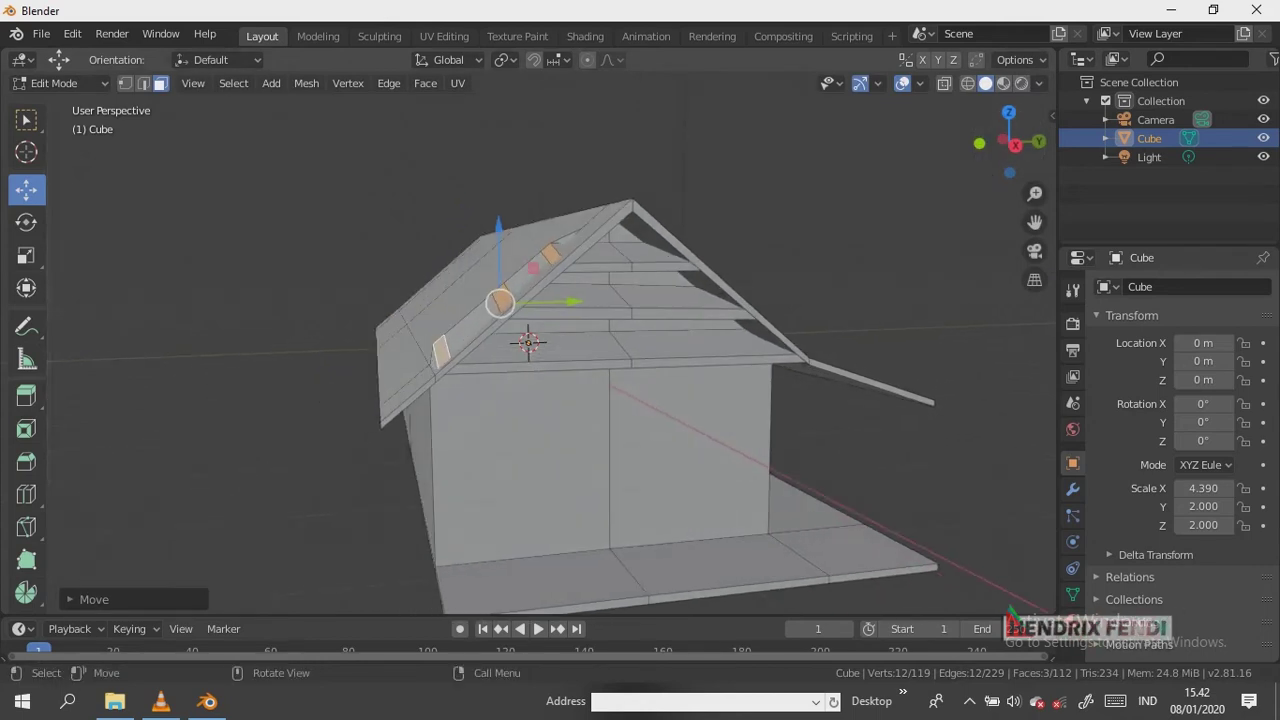
{"action": "key", "text": "2"}
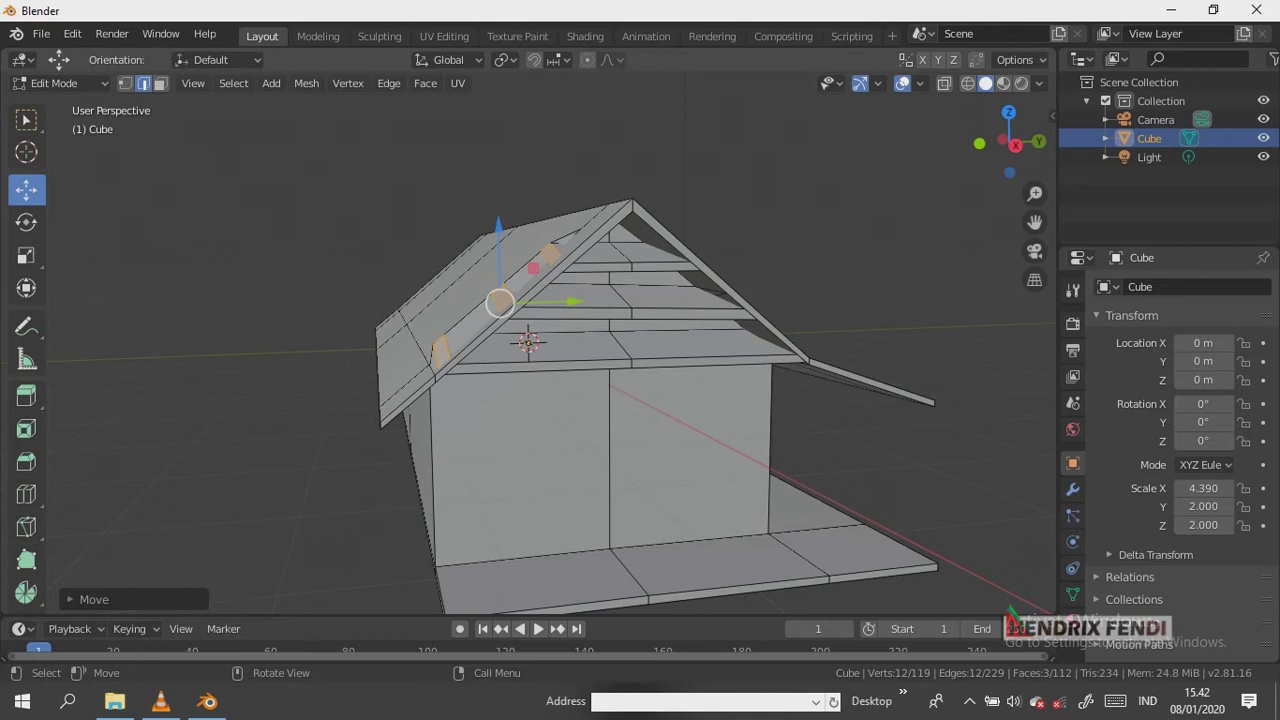
{"action": "left_click", "coordinate": [437, 350]}
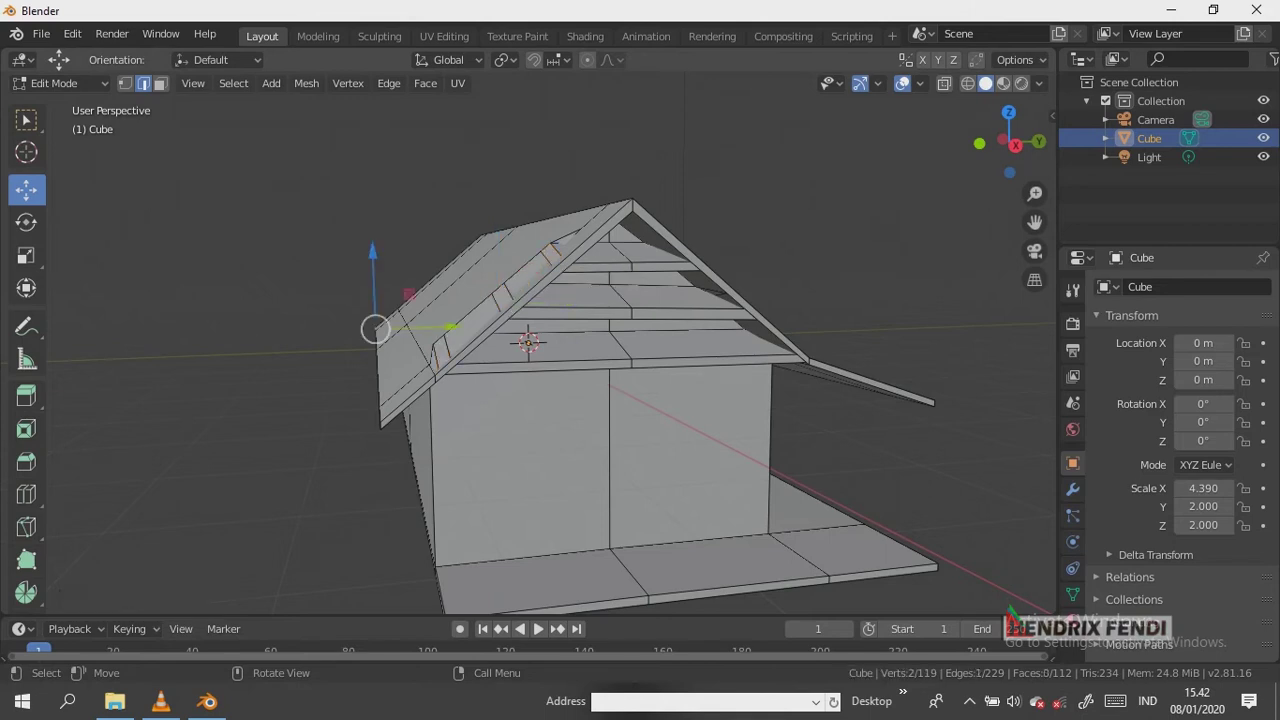
{"action": "left_click", "coordinate": [545, 247]}
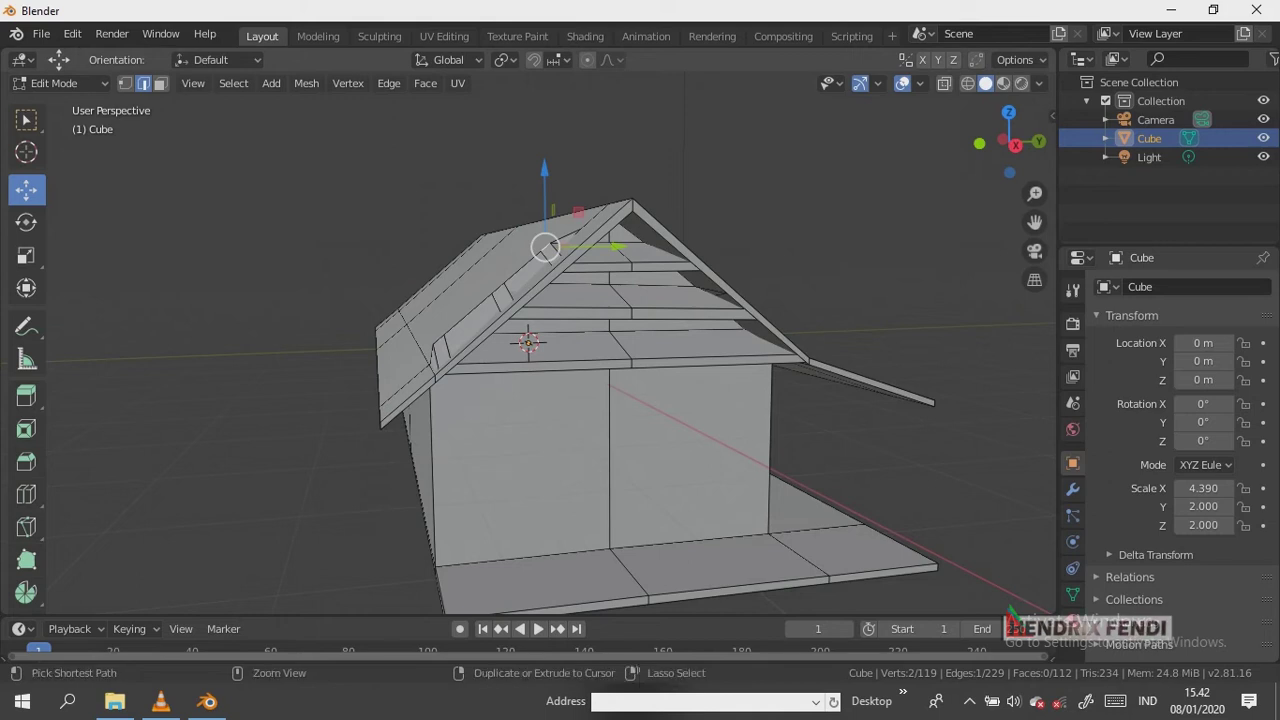
{"action": "left_click", "coordinate": [494, 291], "text": "ctrl"}
{"action": "key", "text": "g"}
{"action": "key", "text": "y"}
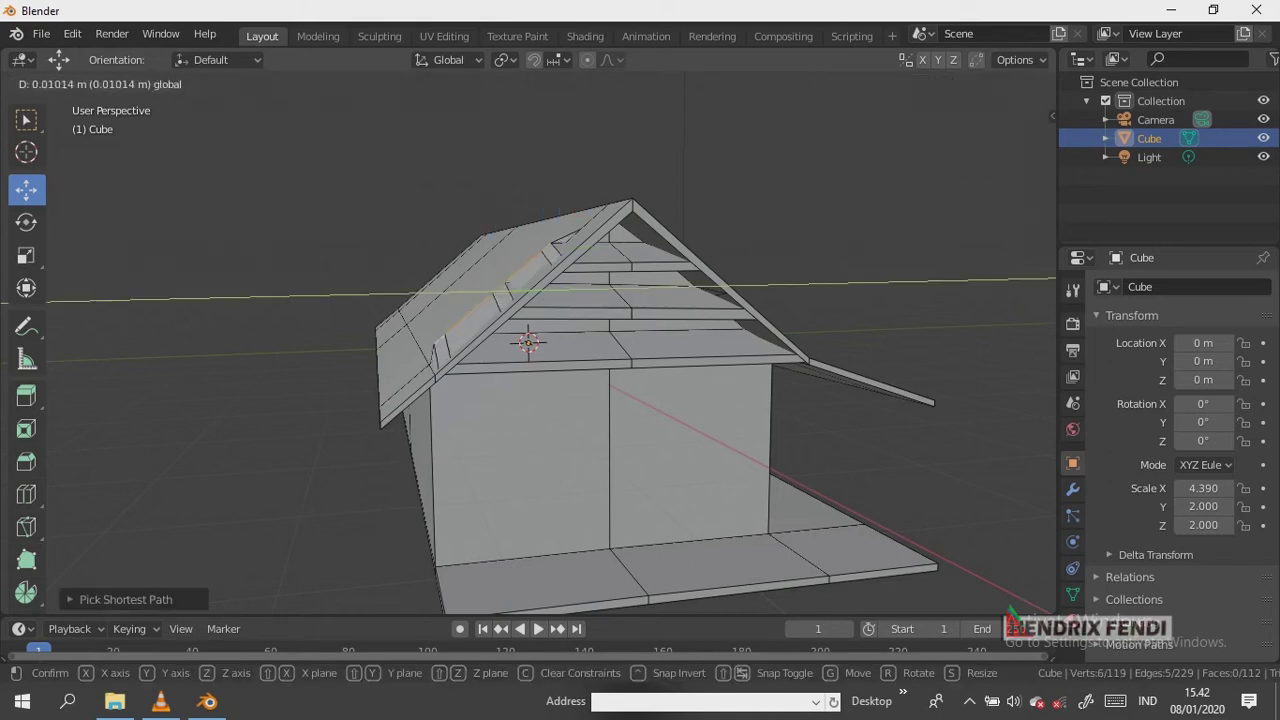
{"action": "key", "text": "Return"}
{"action": "mouse_move", "coordinate": [1009, 142]}
{"action": "left_mouse_down"}
{"action": "mouse_move", "coordinate": [1030, 150]}
{"action": "mouse_move", "coordinate": [1005, 150]}
{"action": "mouse_move", "coordinate": [1024, 110]}
{"action": "left_mouse_up"}
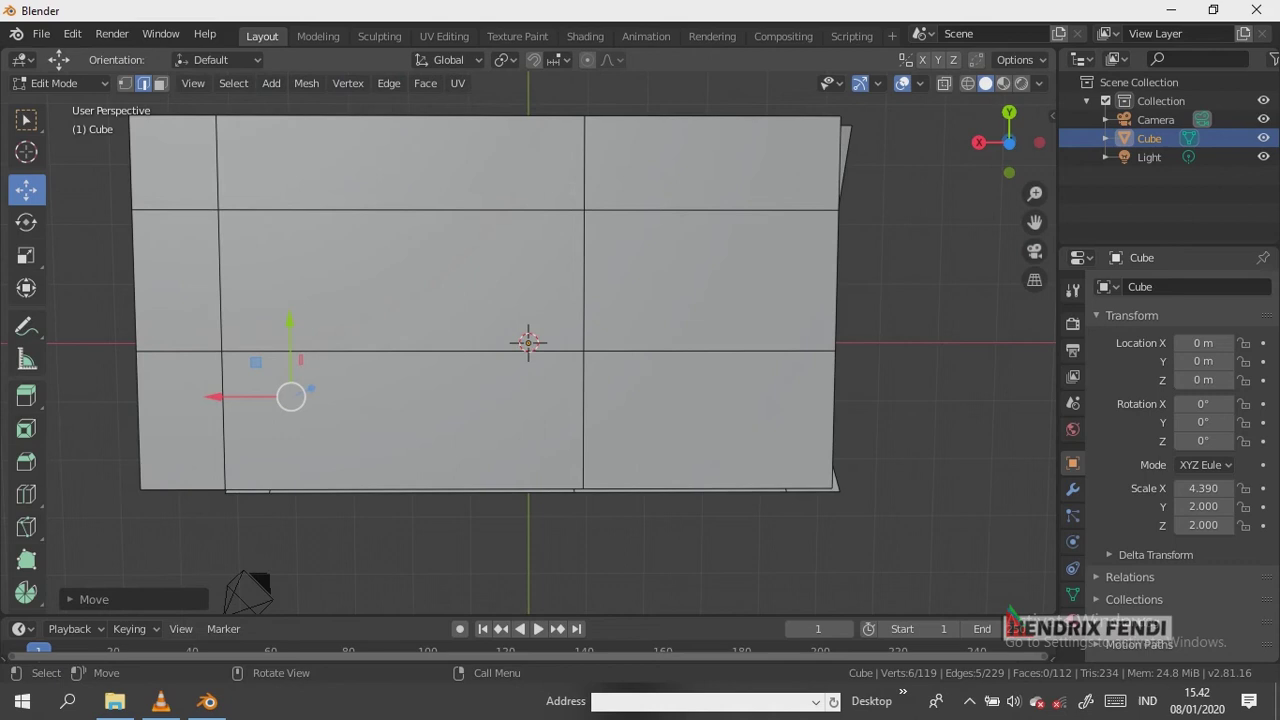
Add several vertical loop cuts across the long wall, from its right end to its left side
{"action": "left_click", "coordinate": [26, 494]}
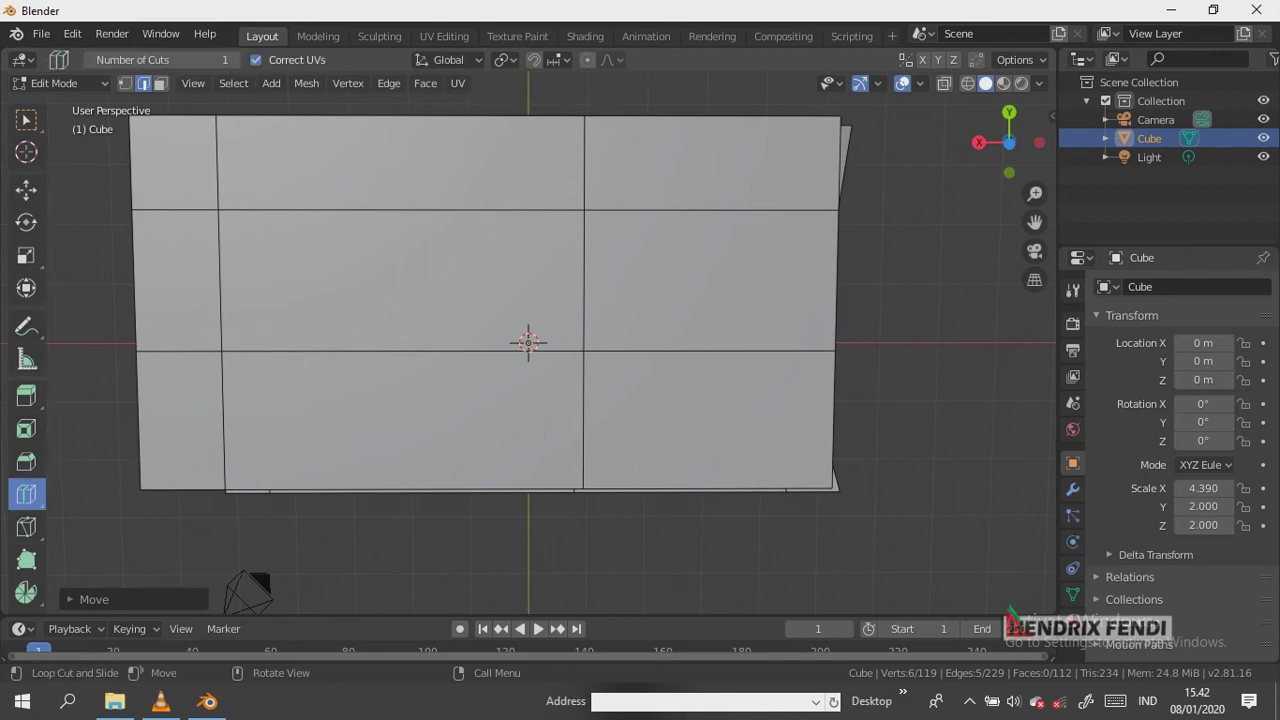
{"action": "left_click_drag", "start_coordinate": [705, 140], "coordinate": [818, 144]}
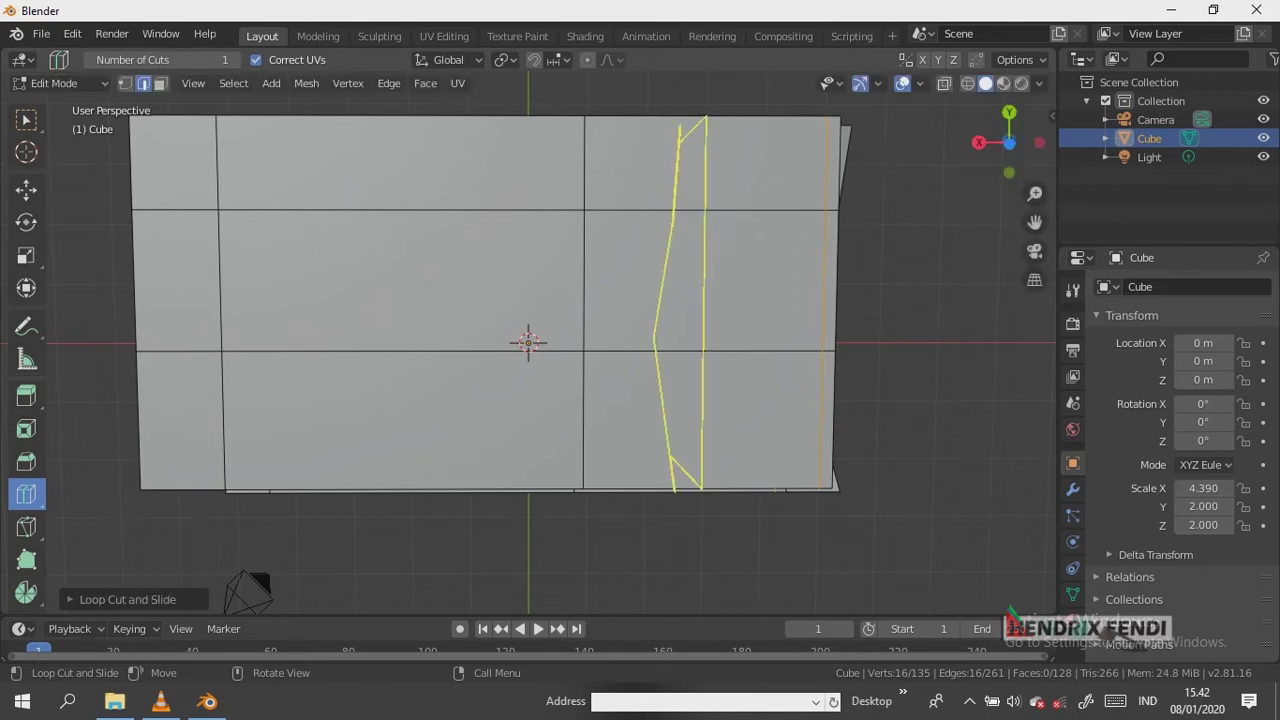
{"action": "left_click_drag", "start_coordinate": [670, 135], "coordinate": [530, 133]}
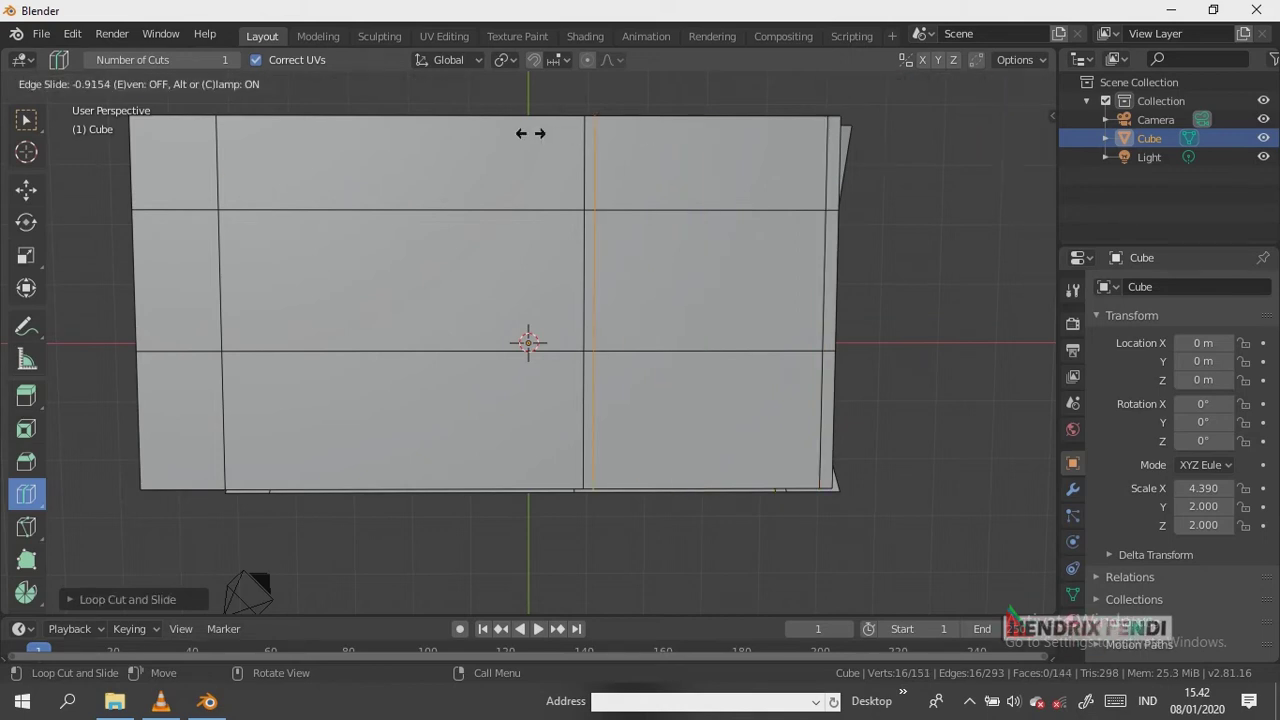
{"action": "left_click", "coordinate": [528, 133]}
{"action": "left_click_drag", "start_coordinate": [238, 124], "coordinate": [62, 131]}
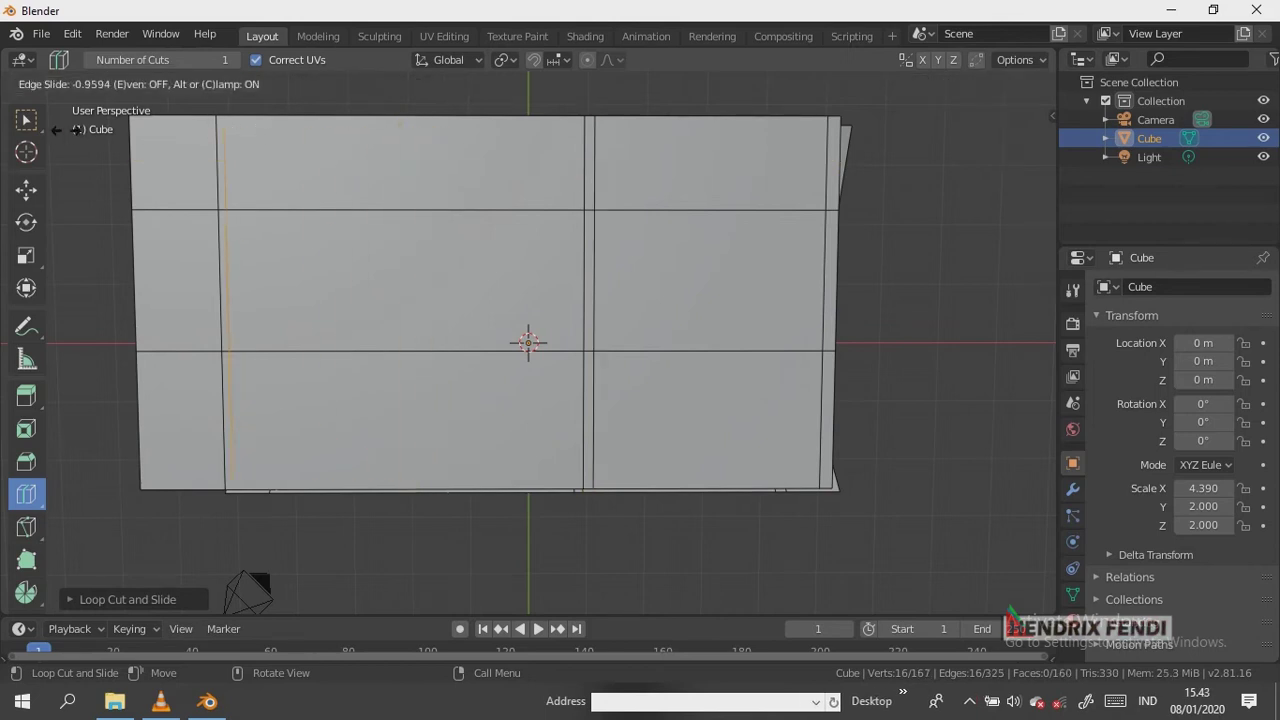
{"action": "left_click", "coordinate": [58, 130]}
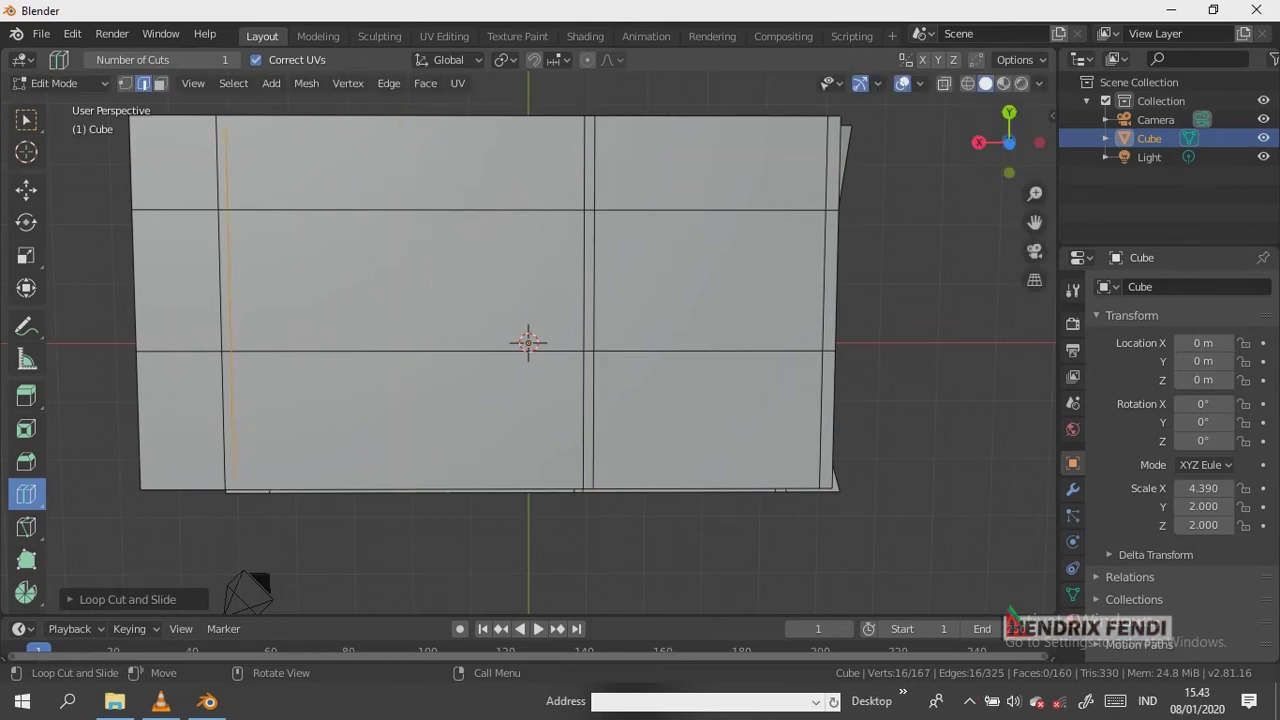
{"action": "double_click", "coordinate": [408, 146]}
{"action": "left_click_drag", "start_coordinate": [355, 128], "coordinate": [435, 131]}
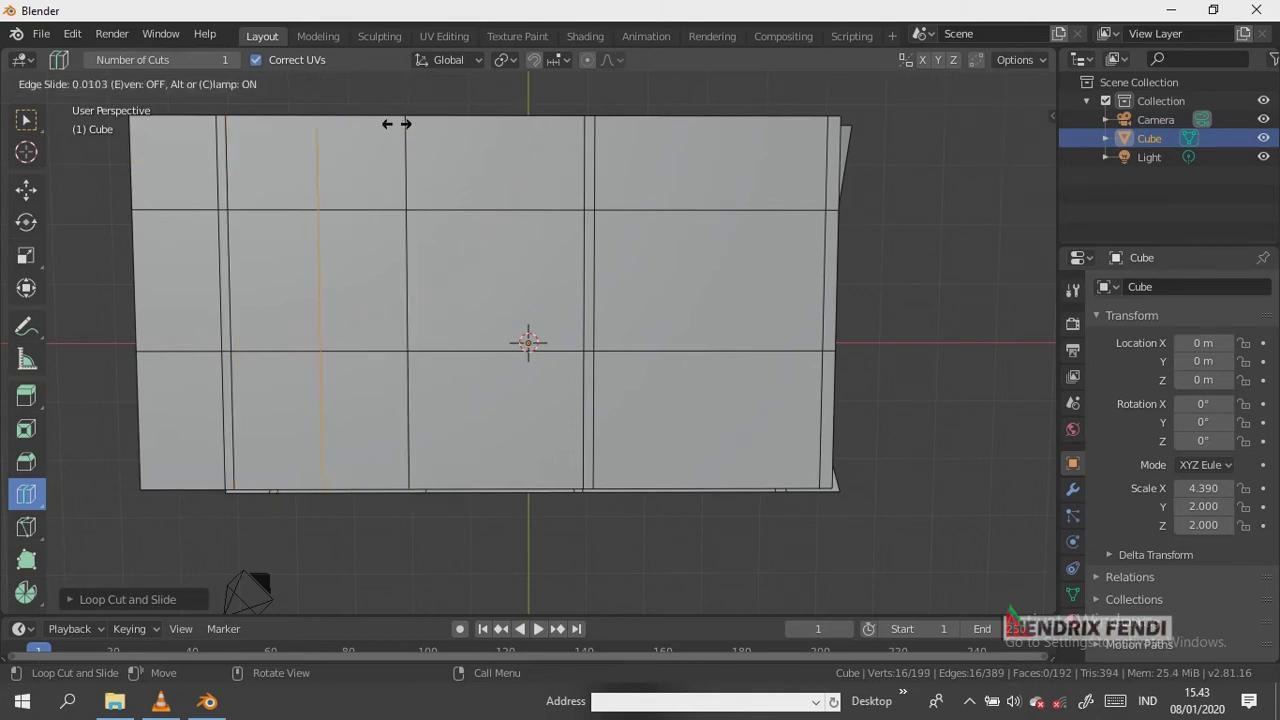
{"action": "left_click", "coordinate": [478, 132]}
{"action": "left_click_drag", "start_coordinate": [172, 120], "coordinate": [143, 116]}
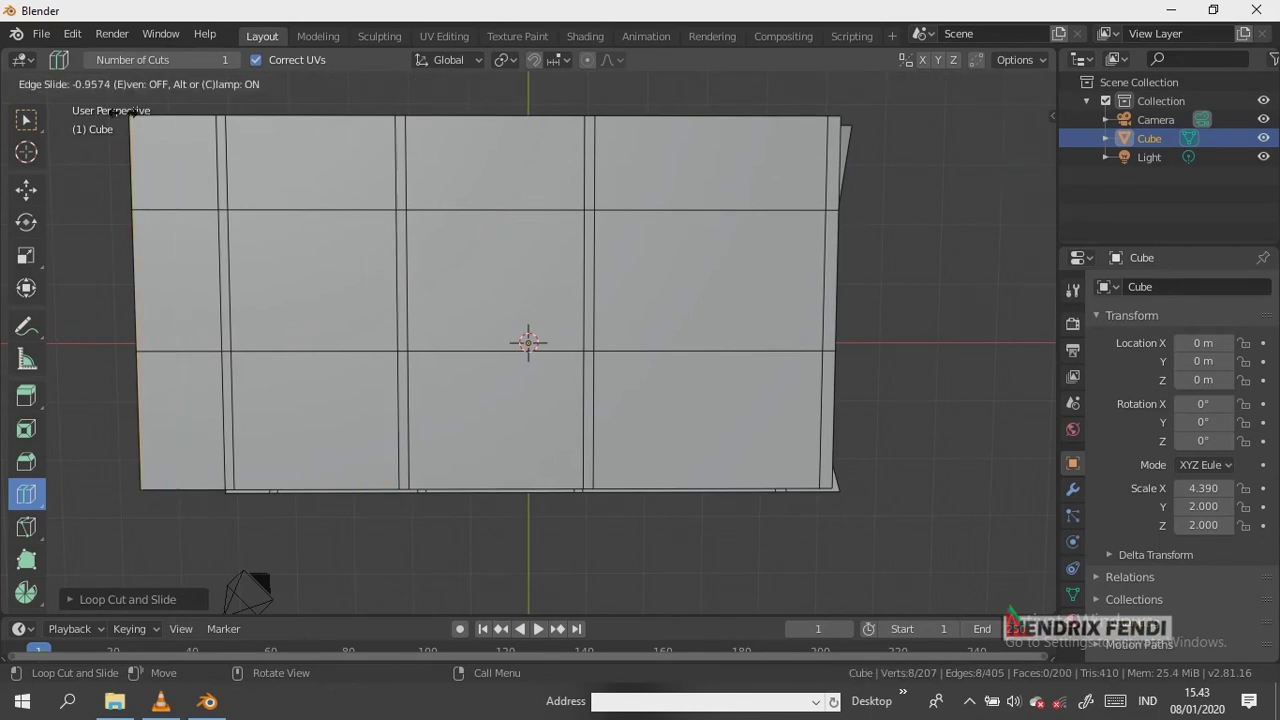
Add four horizontal loop cuts banding the wall, from near the top down to the bottom
{"action": "left_click", "coordinate": [128, 116]}
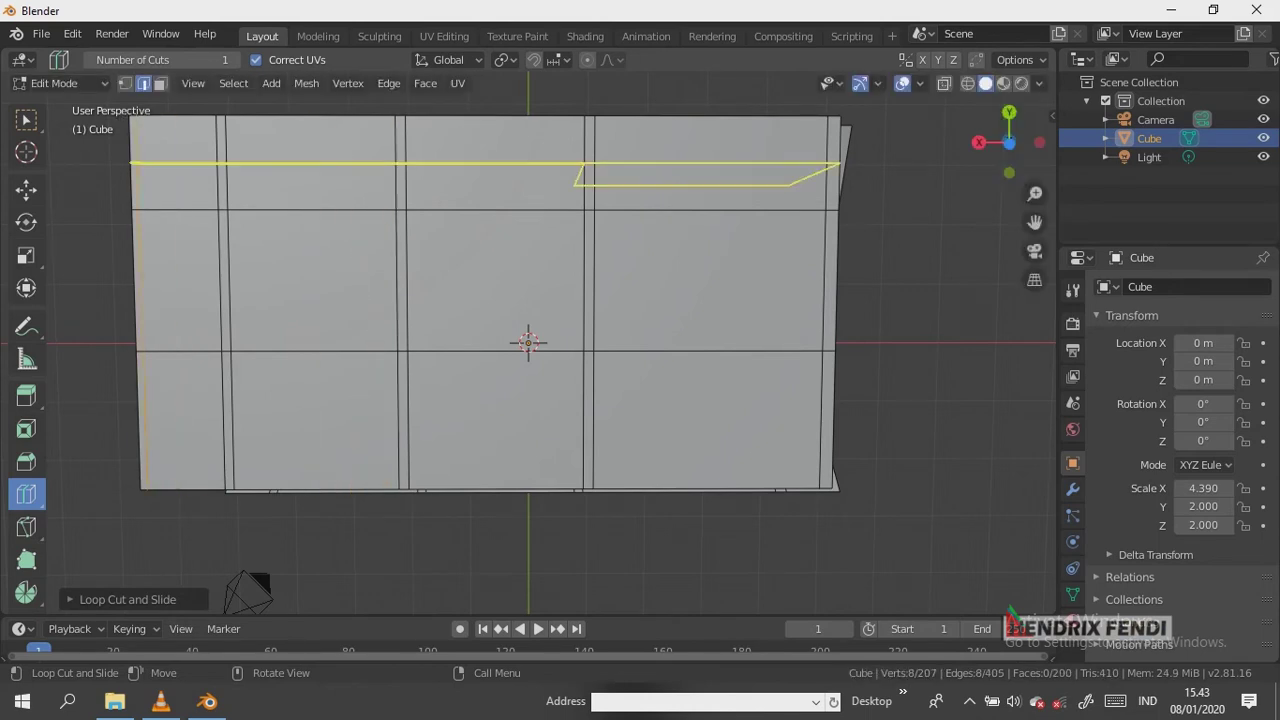
{"action": "left_click", "coordinate": [439, 160]}
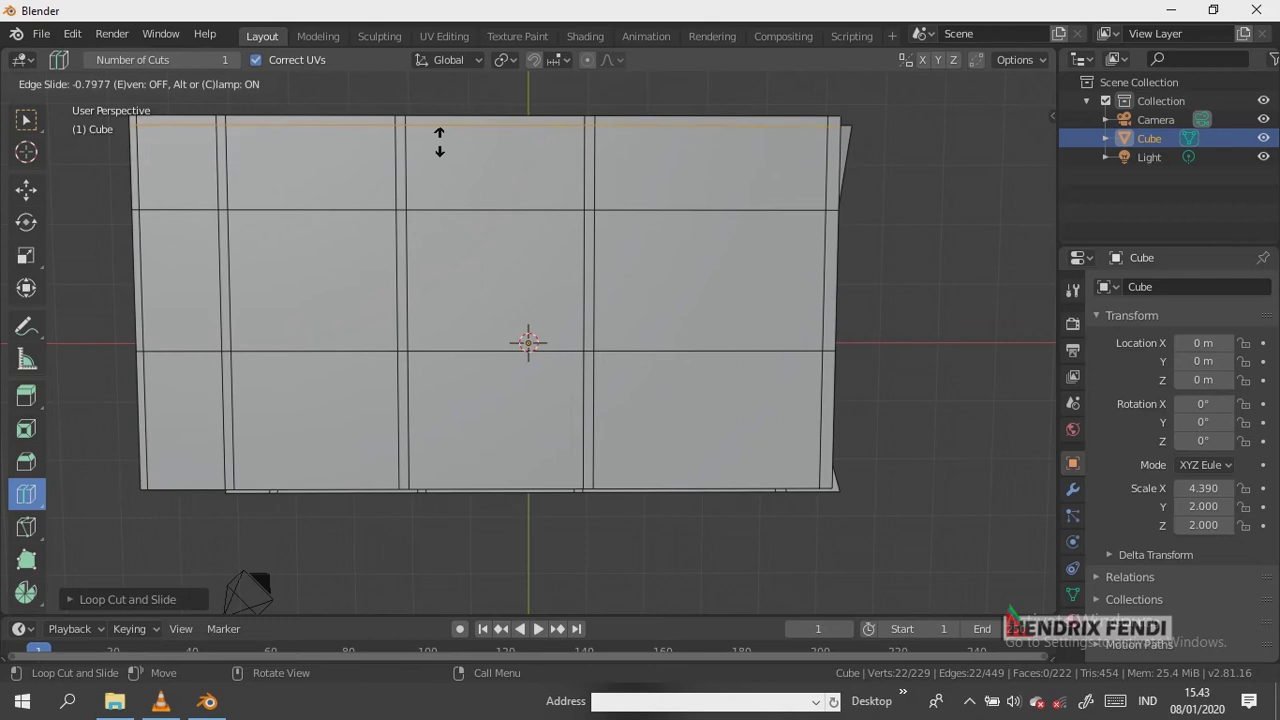
{"action": "left_click", "coordinate": [439, 141]}
{"action": "left_click_drag", "start_coordinate": [450, 280], "coordinate": [451, 234]}
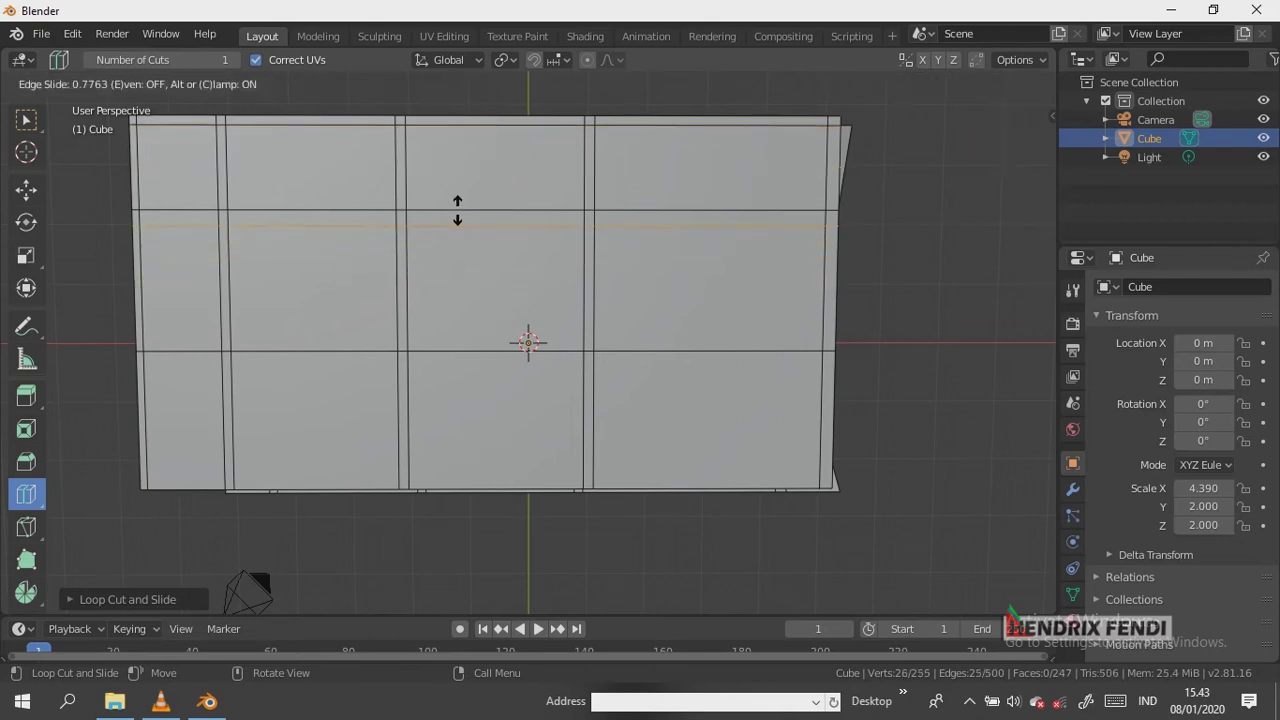
{"action": "left_click", "coordinate": [458, 205]}
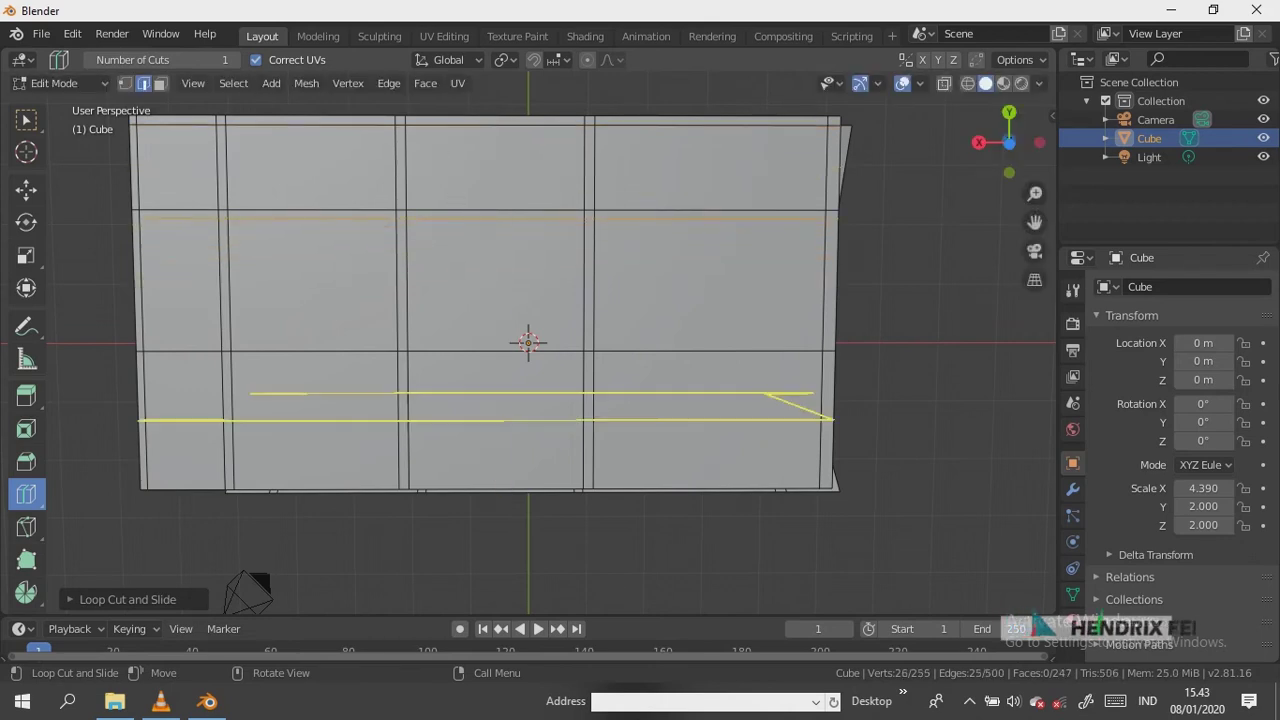
{"action": "left_click", "coordinate": [798, 398]}
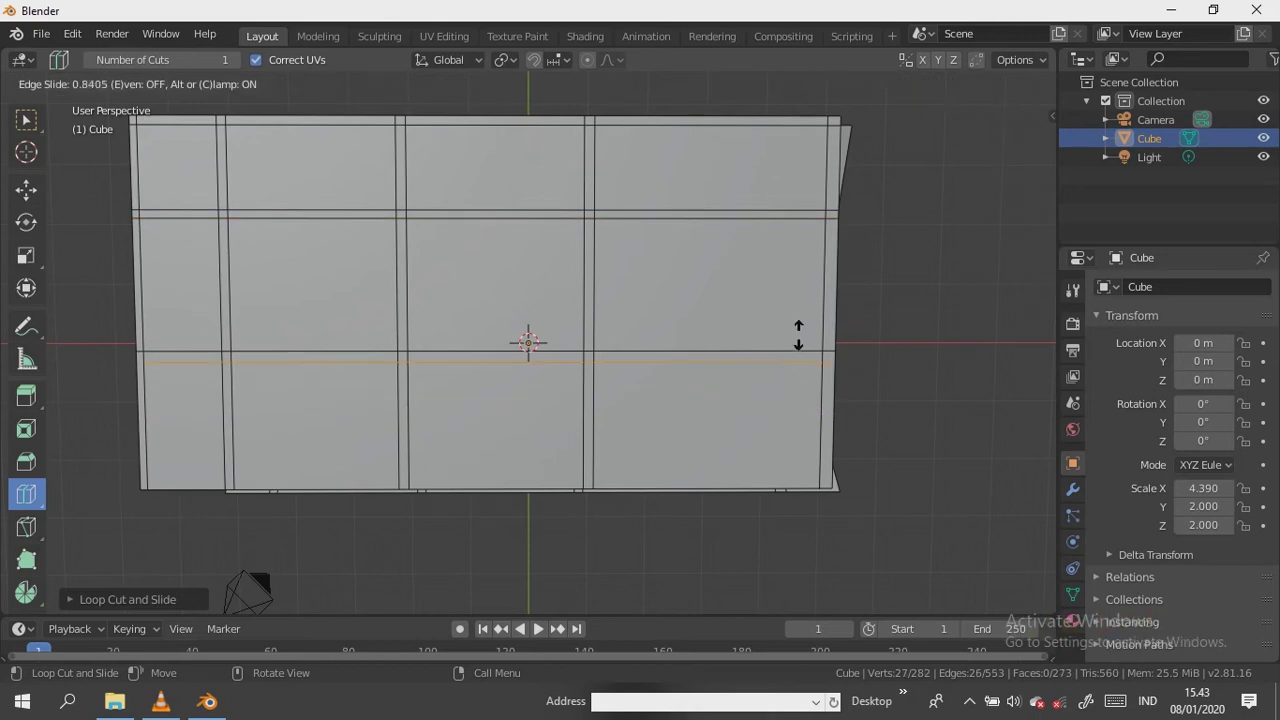
{"action": "left_click", "coordinate": [798, 335]}
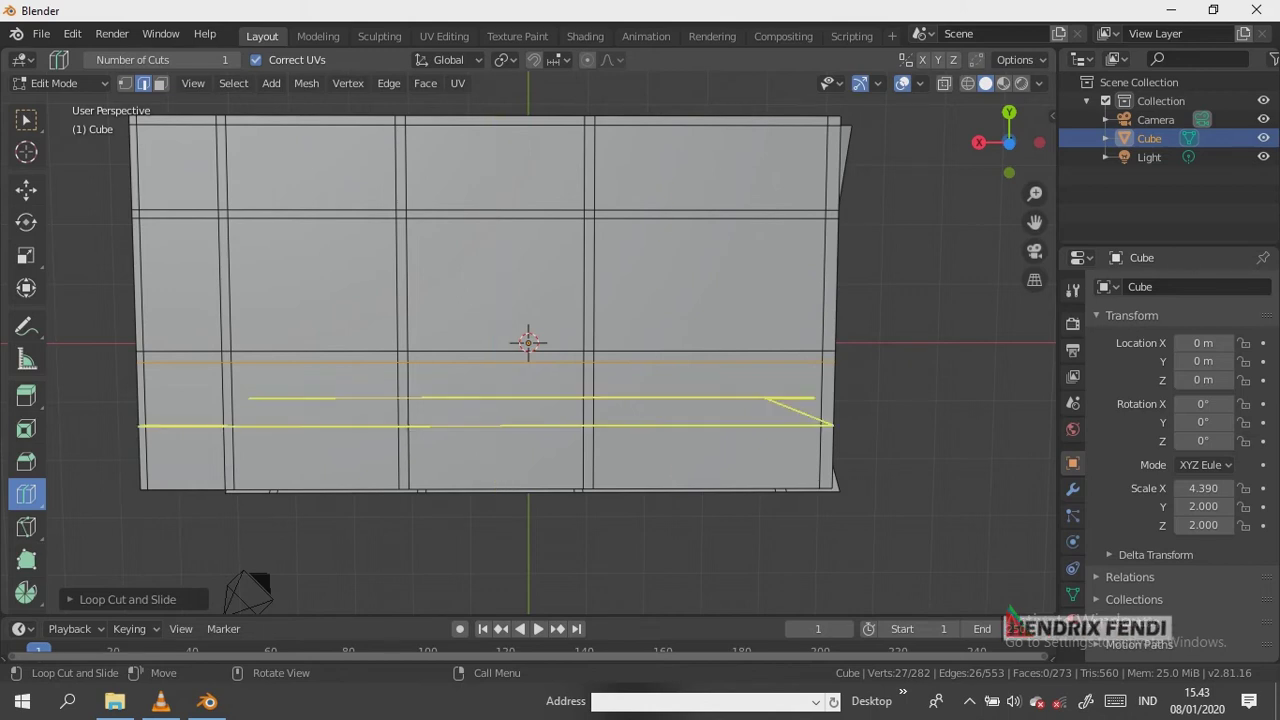
{"action": "left_click", "coordinate": [440, 412]}
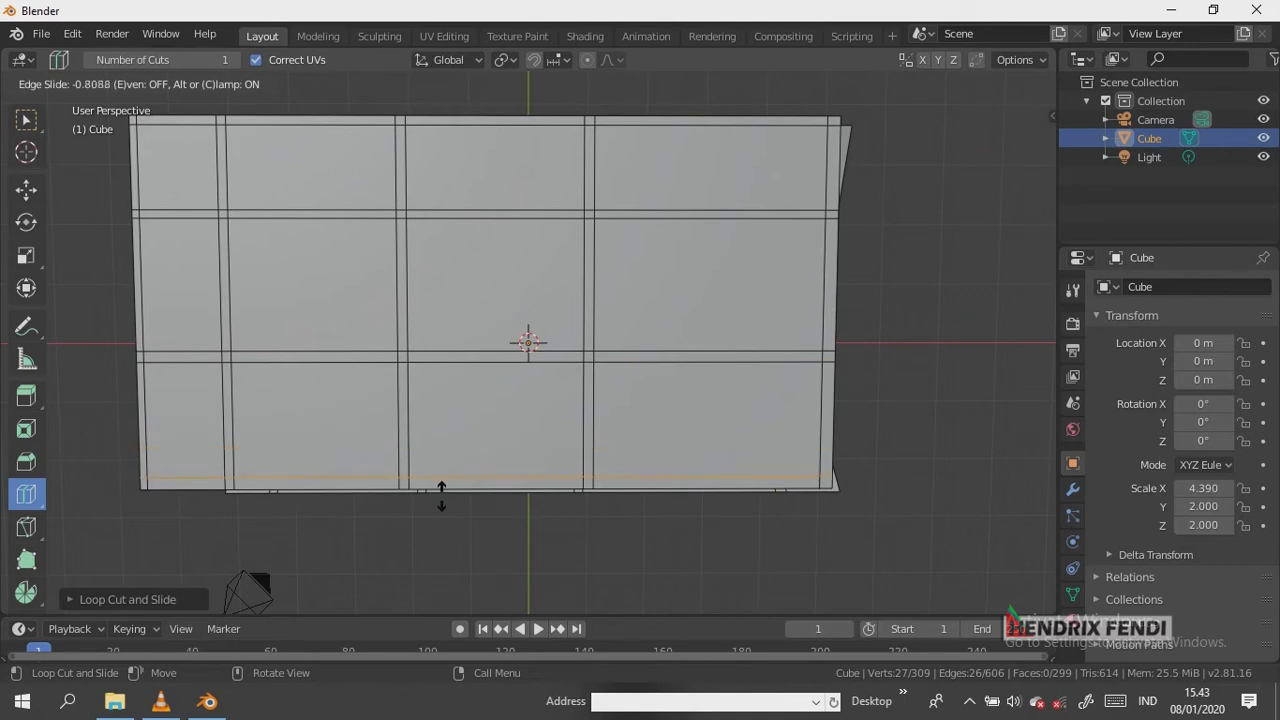
{"action": "left_click", "coordinate": [441, 497]}
{"action": "mouse_move", "coordinate": [1006, 140]}
{"action": "left_mouse_down"}
{"action": "mouse_move", "coordinate": [1018, 128]}
{"action": "mouse_move", "coordinate": [1010, 150]}
{"action": "left_mouse_up"}
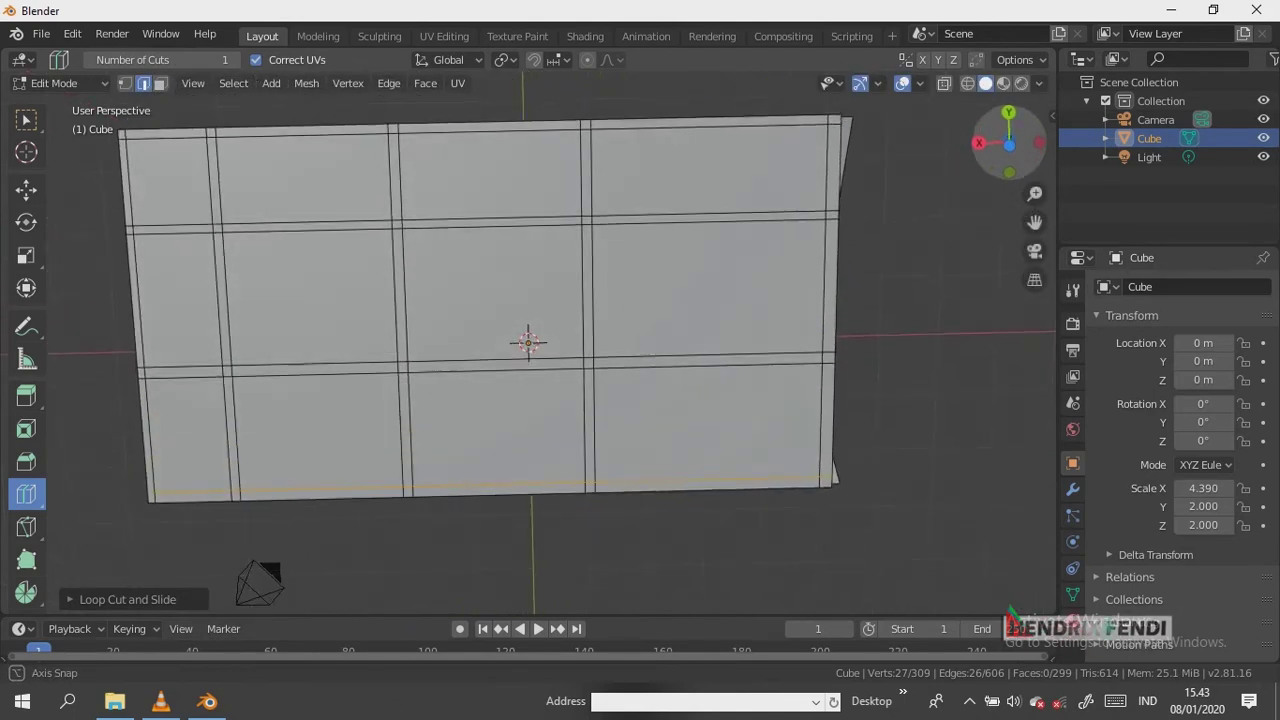
Select the first square leg faces along the outer edge of the floor underside
{"action": "left_click", "coordinate": [26, 395]}
{"action": "left_click", "coordinate": [486, 571]}
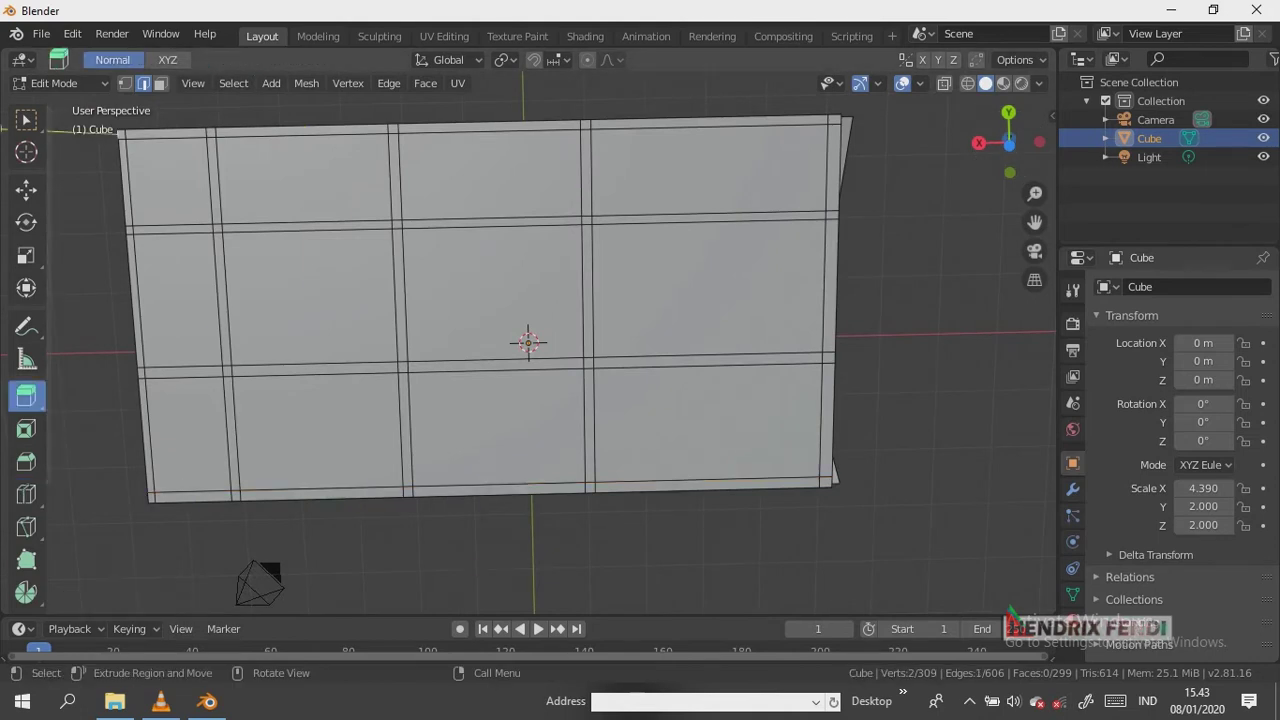
{"action": "left_click", "coordinate": [55, 119]}
{"action": "key", "text": "shift"}
{"action": "left_click", "coordinate": [97, 93], "text": "shift"}
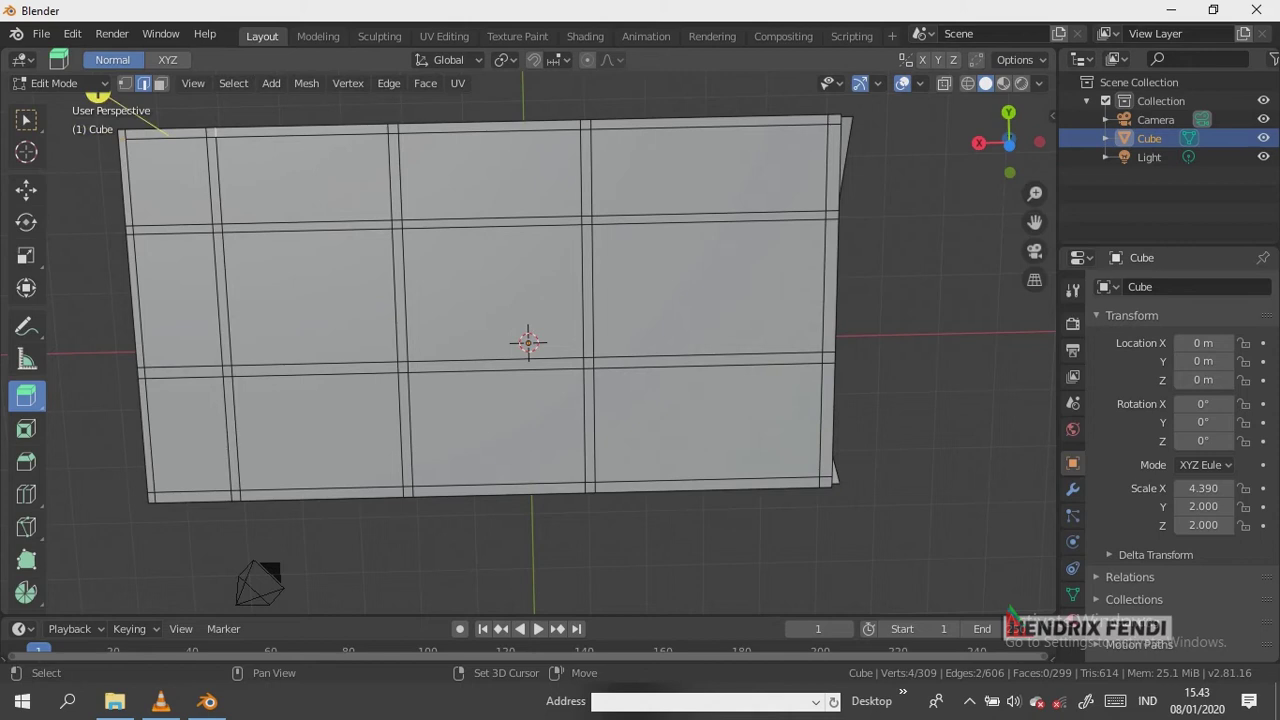
{"action": "left_click", "coordinate": [160, 83]}
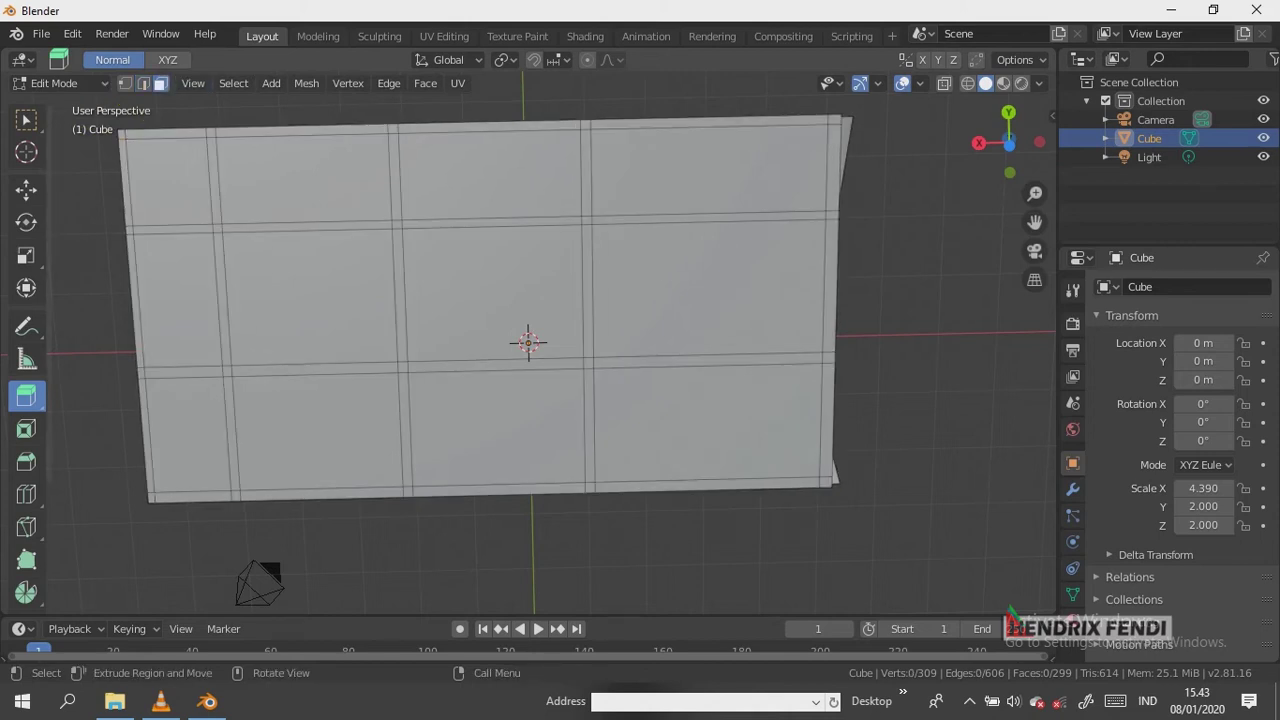
{"action": "left_click", "coordinate": [105, 118]}
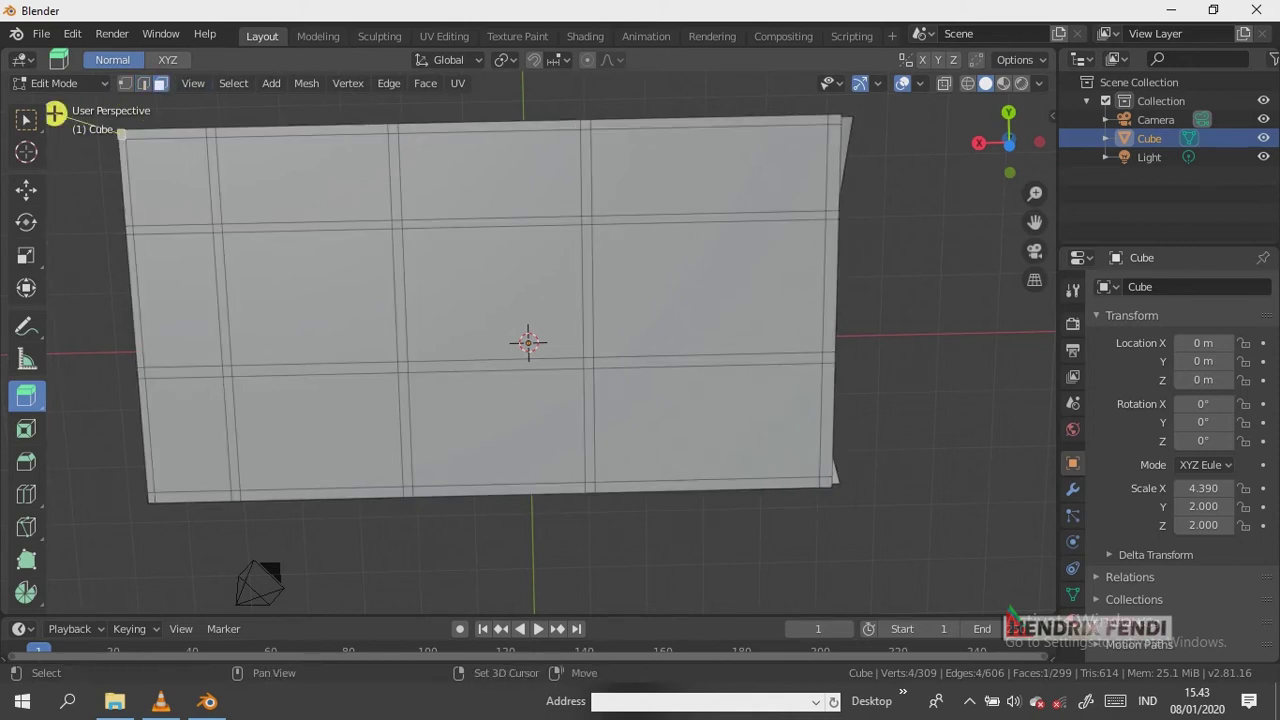
{"action": "left_click", "coordinate": [107, 112], "text": "shift"}
{"action": "left_click", "coordinate": [194, 110], "text": "shift"}
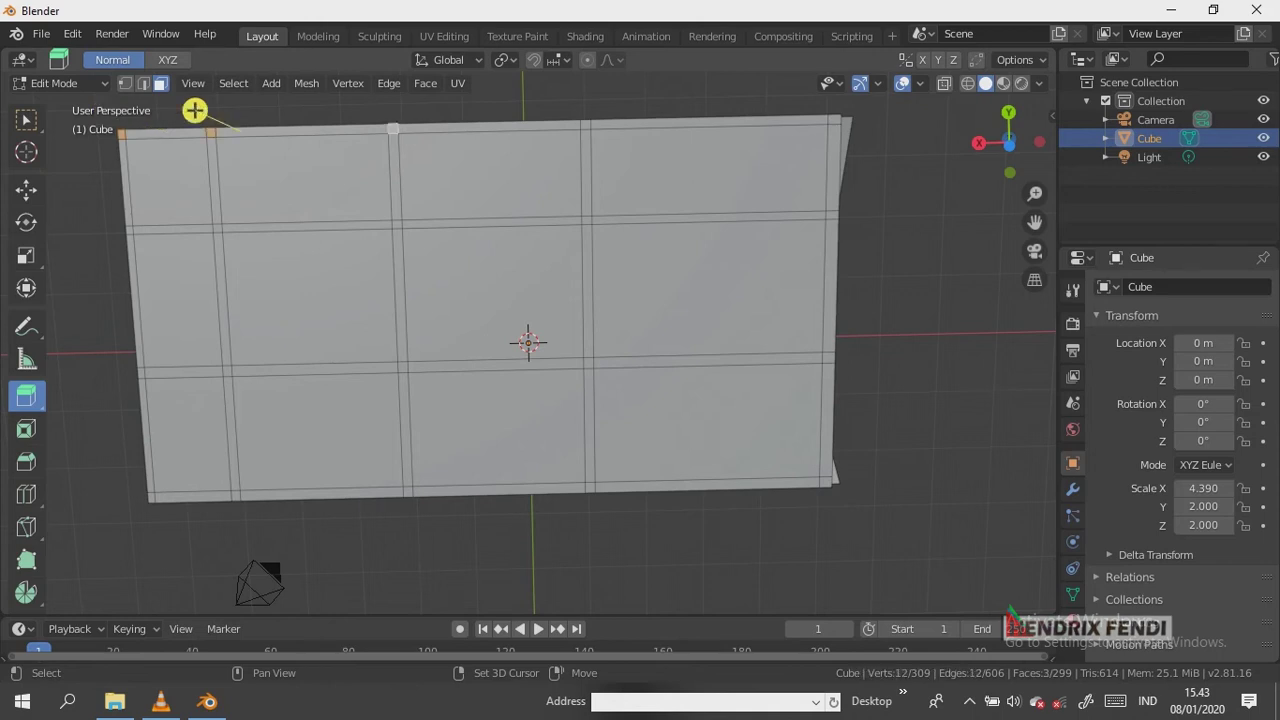
{"action": "left_click", "coordinate": [295, 108], "text": "shift"}
{"action": "left_click", "coordinate": [413, 105], "text": "shift"}
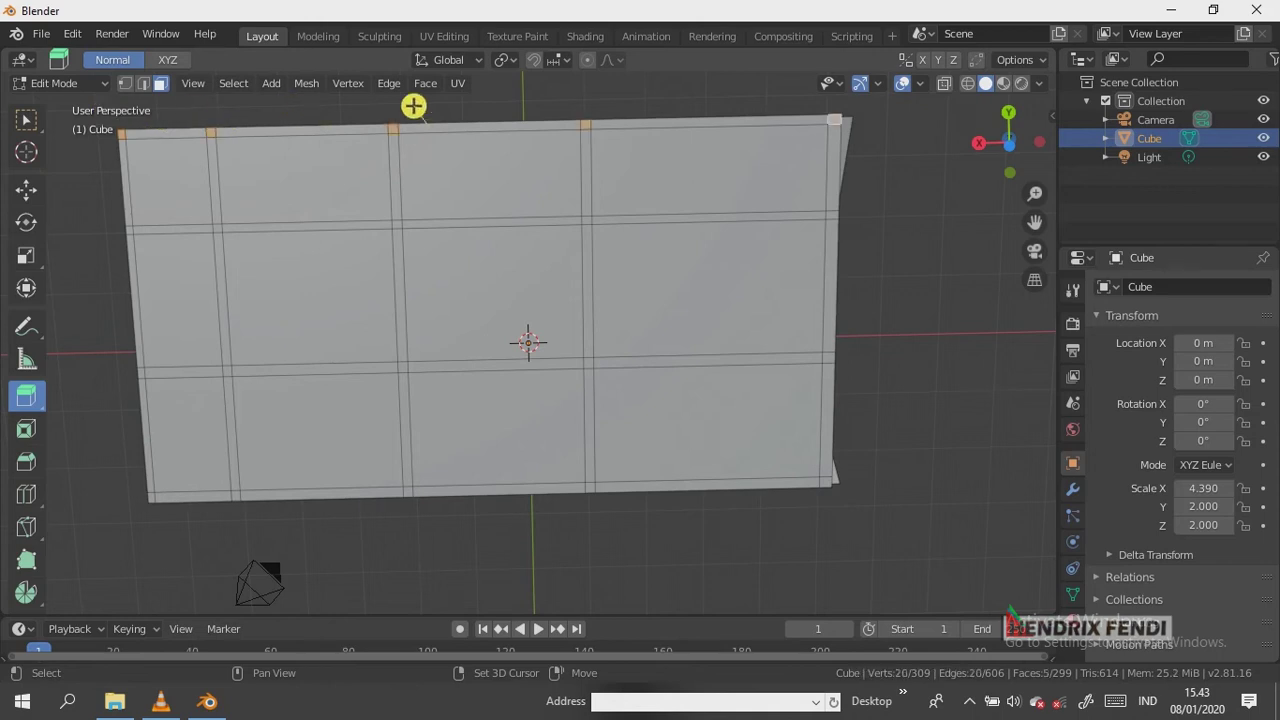
{"action": "left_click", "coordinate": [493, 122], "text": "shift"}
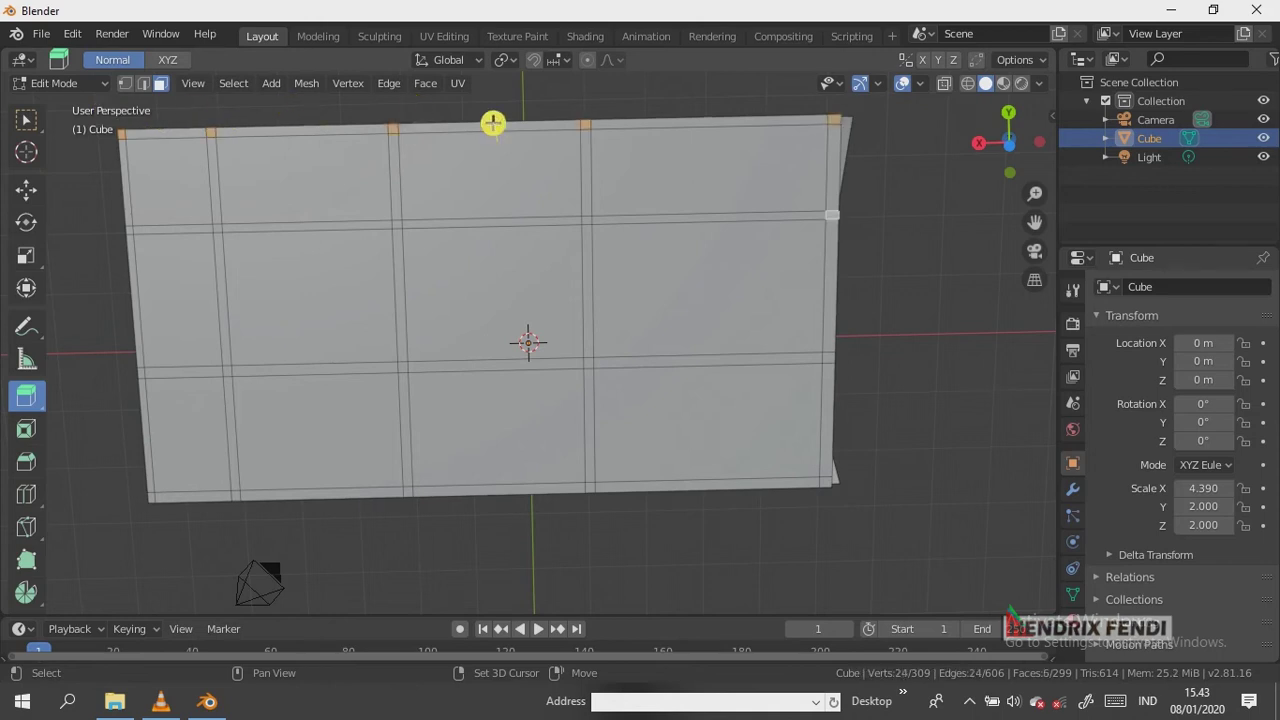
Add the remaining inner and bottom-row leg faces, twenty faces in total
{"action": "left_click", "coordinate": [508, 136], "text": "shift"}
{"action": "left_click", "coordinate": [491, 147], "text": "shift"}
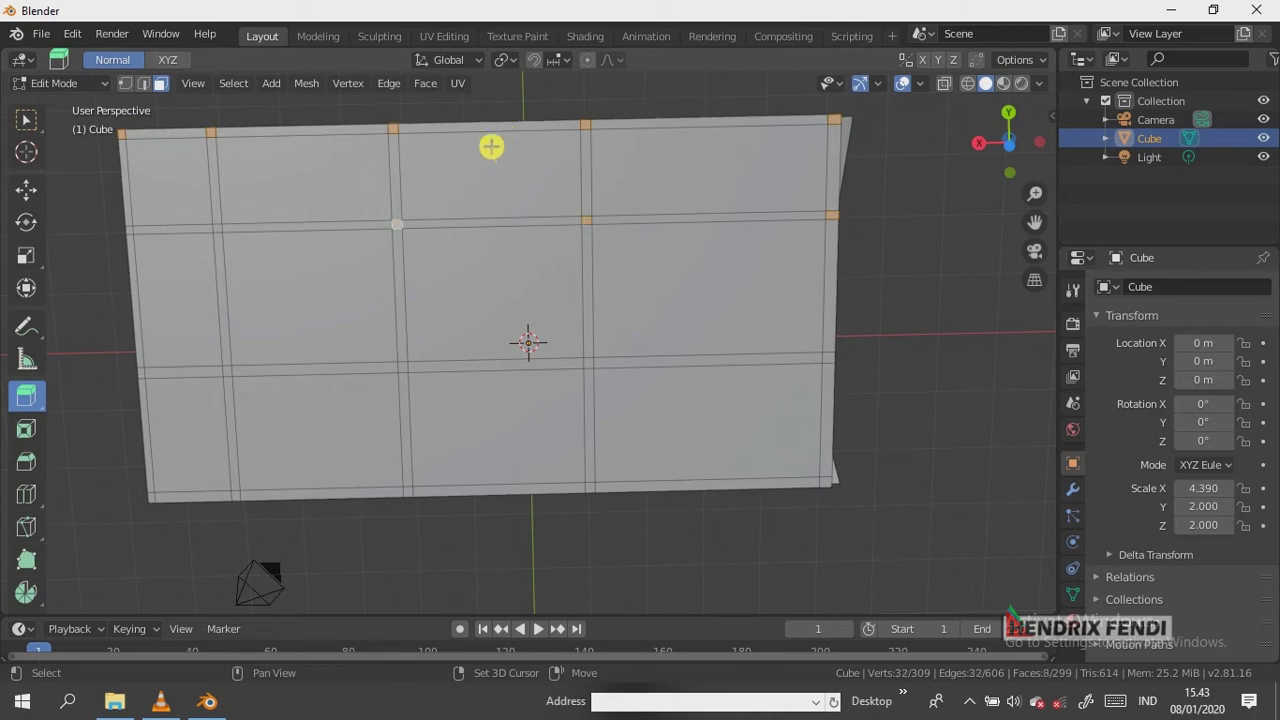
{"action": "left_click", "coordinate": [455, 155], "text": "shift"}
{"action": "left_click", "coordinate": [415, 162], "text": "shift"}
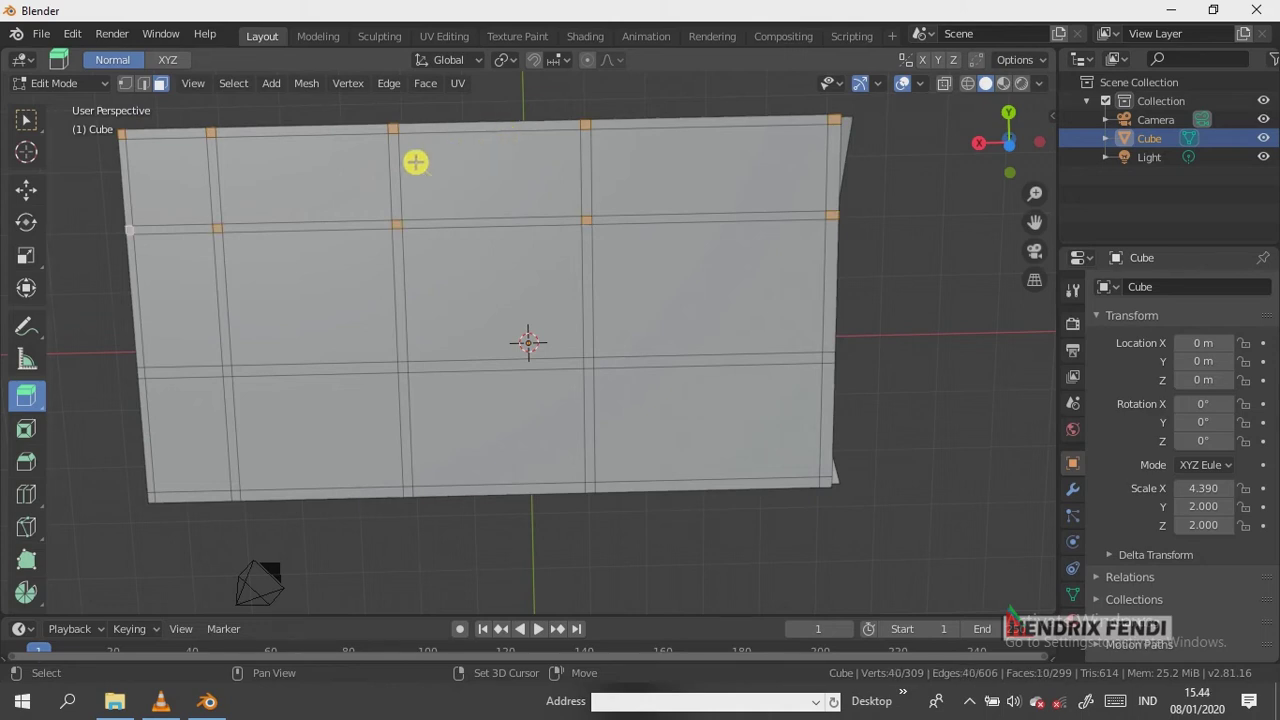
{"action": "left_click", "coordinate": [384, 183], "text": "shift"}
{"action": "left_click", "coordinate": [366, 200], "text": "shift"}
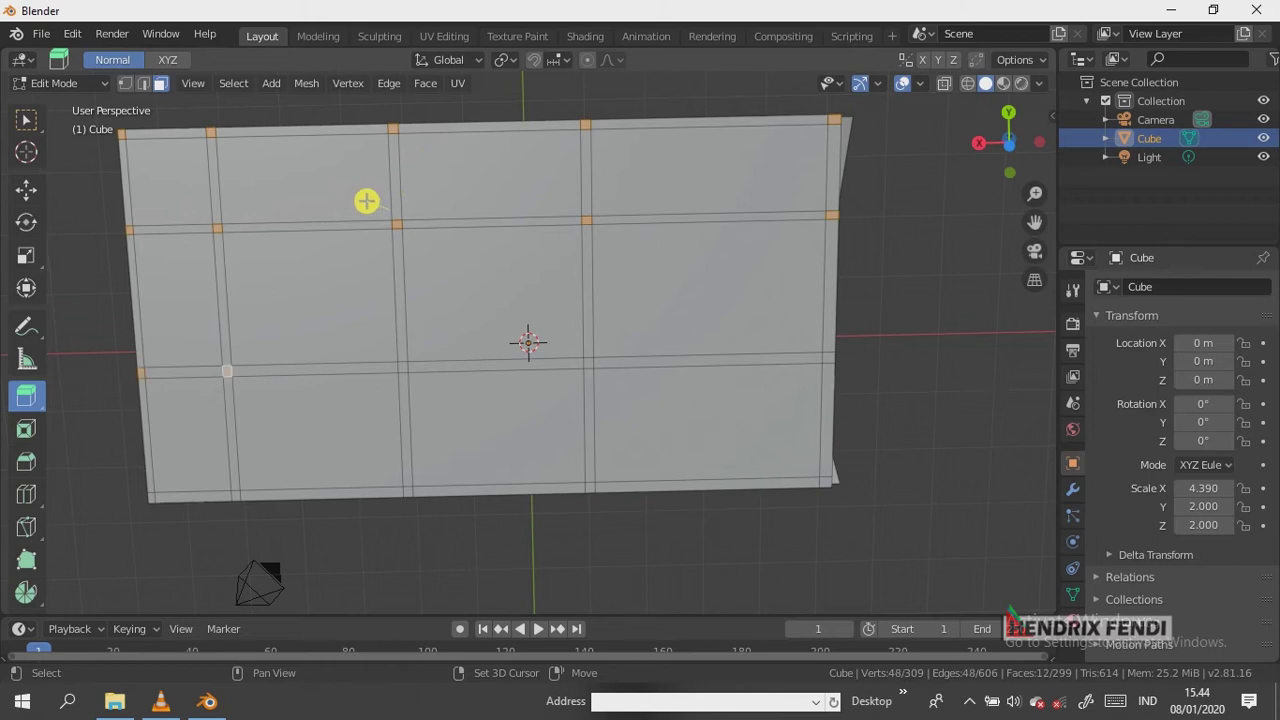
{"action": "left_click", "coordinate": [368, 214], "text": "shift"}
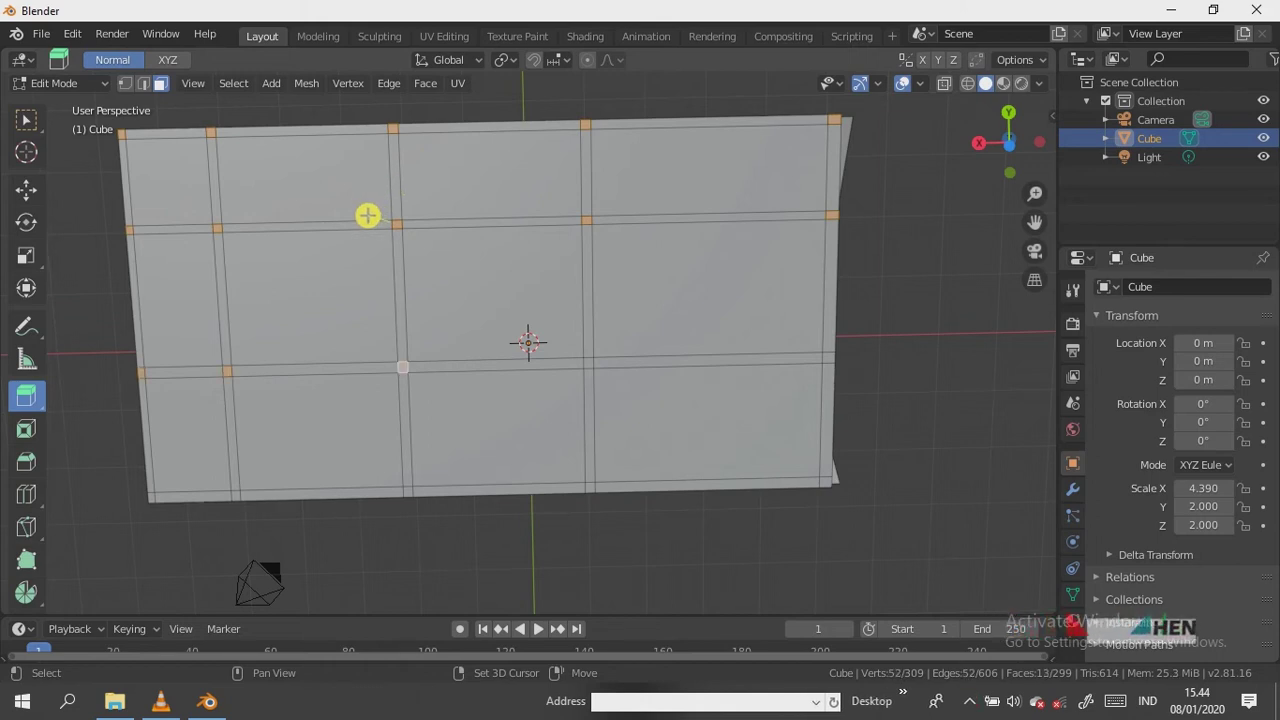
{"action": "left_click", "coordinate": [383, 225], "text": "shift"}
{"action": "left_click", "coordinate": [418, 237], "text": "shift"}
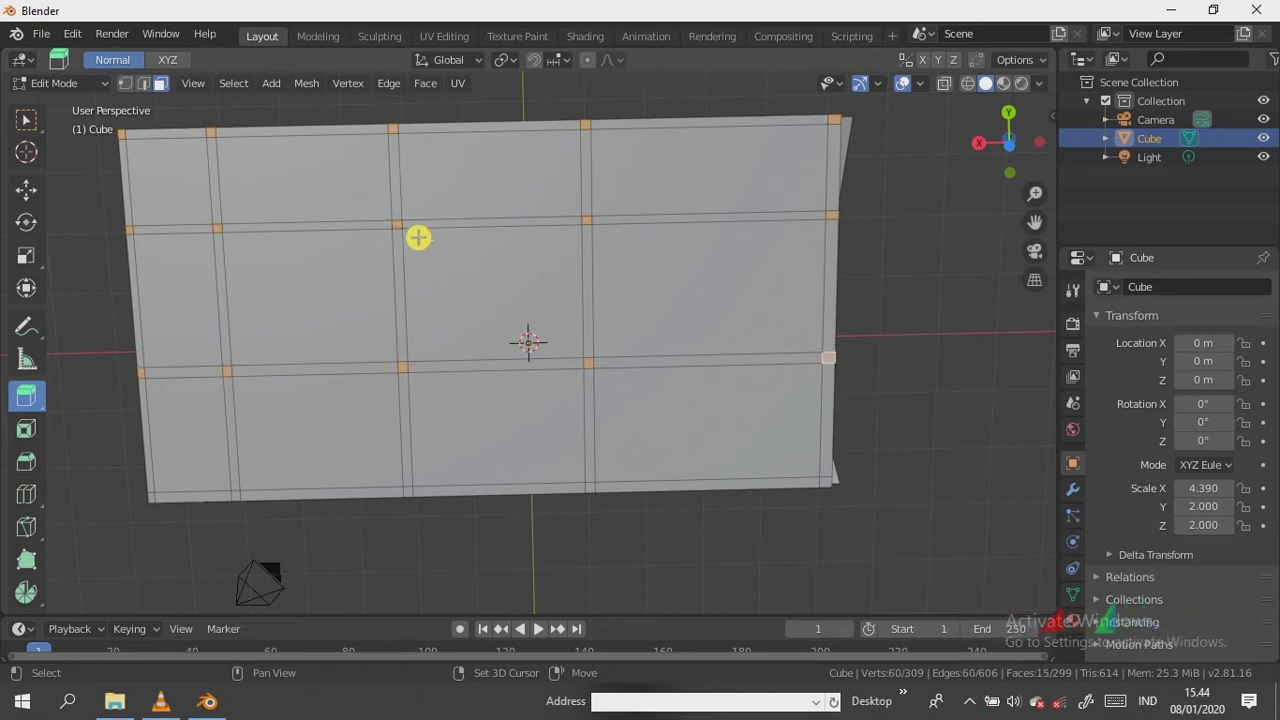
{"action": "left_click", "coordinate": [447, 255], "text": "shift"}
{"action": "left_click", "coordinate": [457, 272], "text": "shift"}
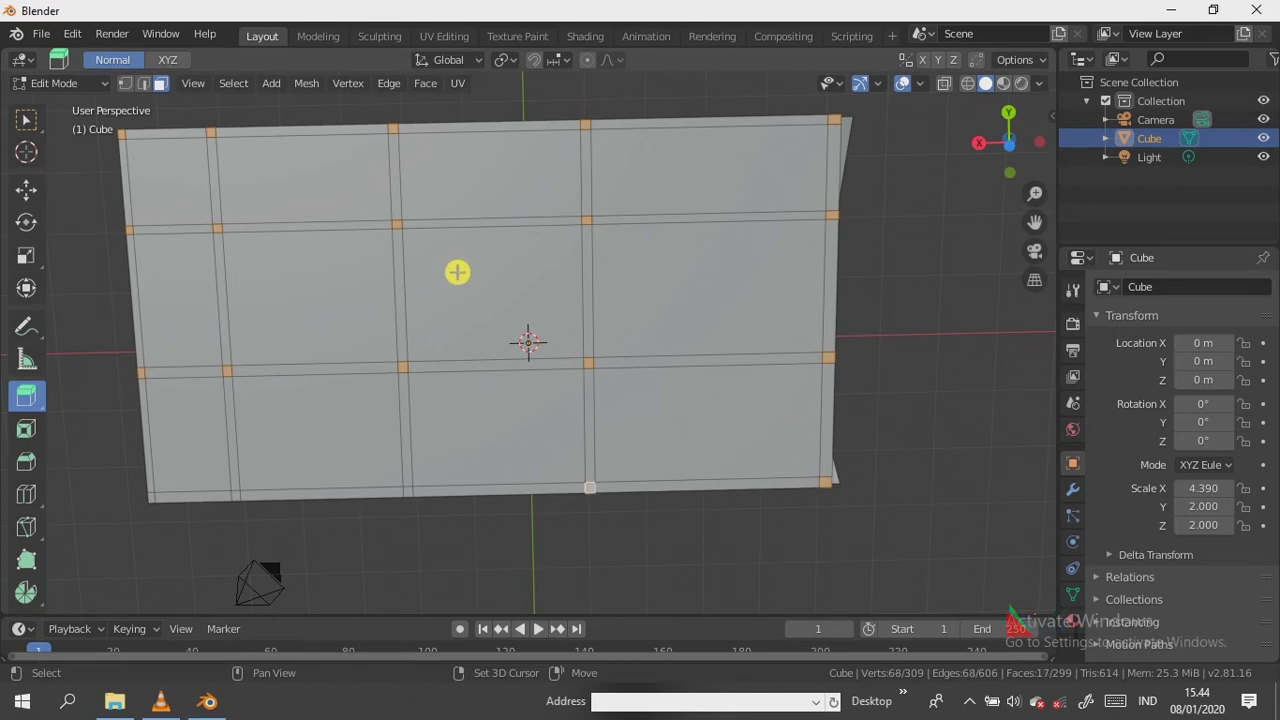
{"action": "left_click", "coordinate": [451, 286], "text": "shift"}
{"action": "left_click", "coordinate": [439, 300], "text": "shift"}
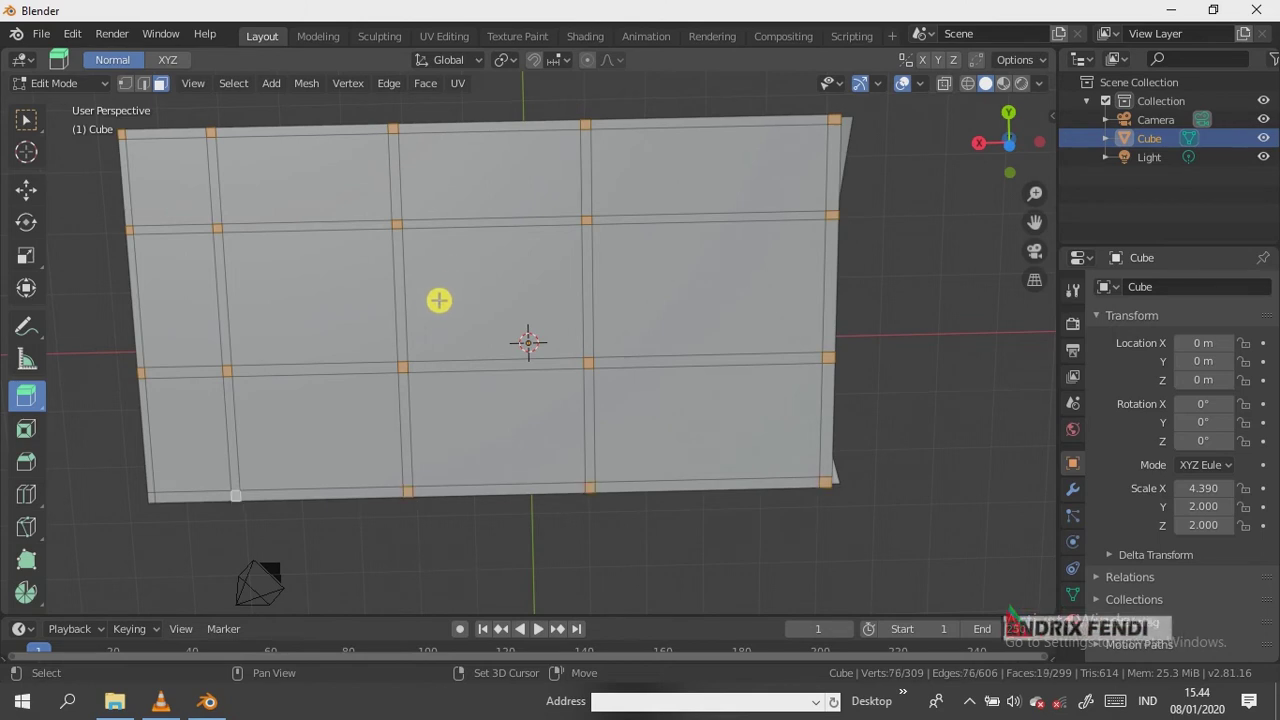
{"action": "left_click", "coordinate": [422, 310], "text": "shift"}
Extrude the twenty leg faces about 1.804 m downward into stilts
{"action": "mouse_move", "coordinate": [420, 311]}
{"action": "middle_mouse_down"}
{"action": "mouse_move", "coordinate": [453, 535]}
{"action": "mouse_move", "coordinate": [440, 561]}
{"action": "middle_mouse_up"}
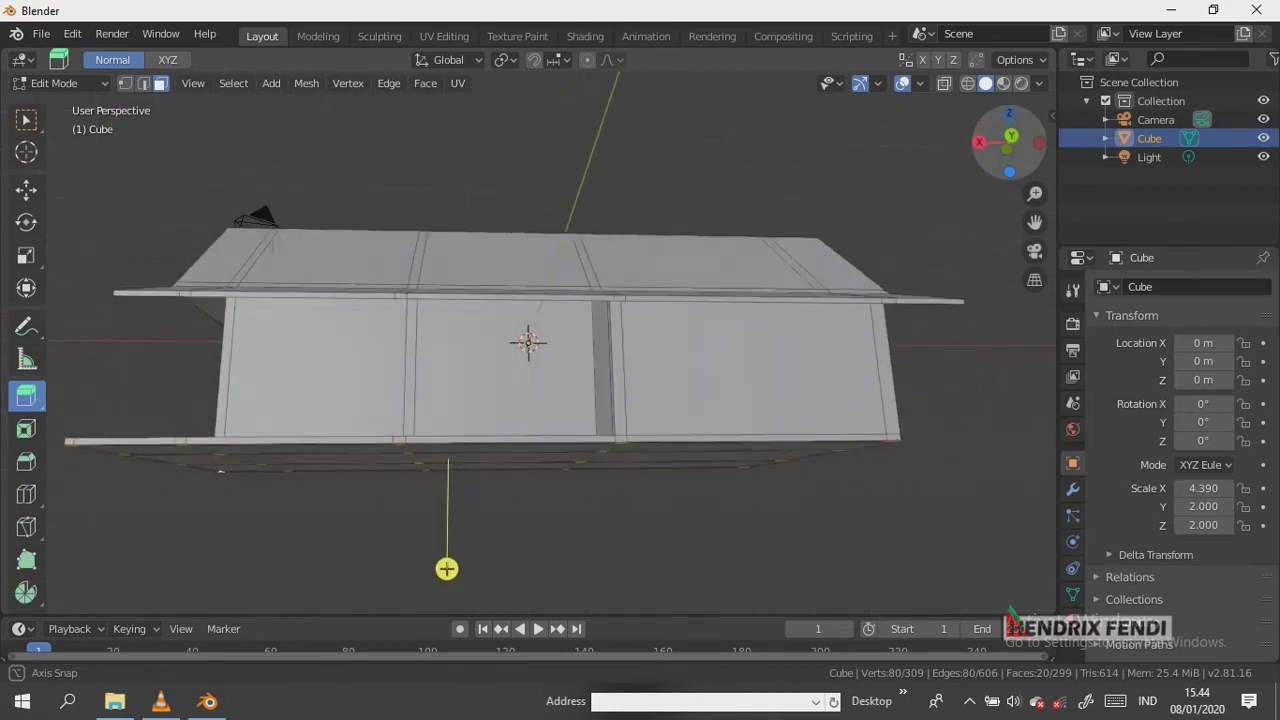
{"action": "left_click_drag", "start_coordinate": [440, 561], "coordinate": [440, 612]}
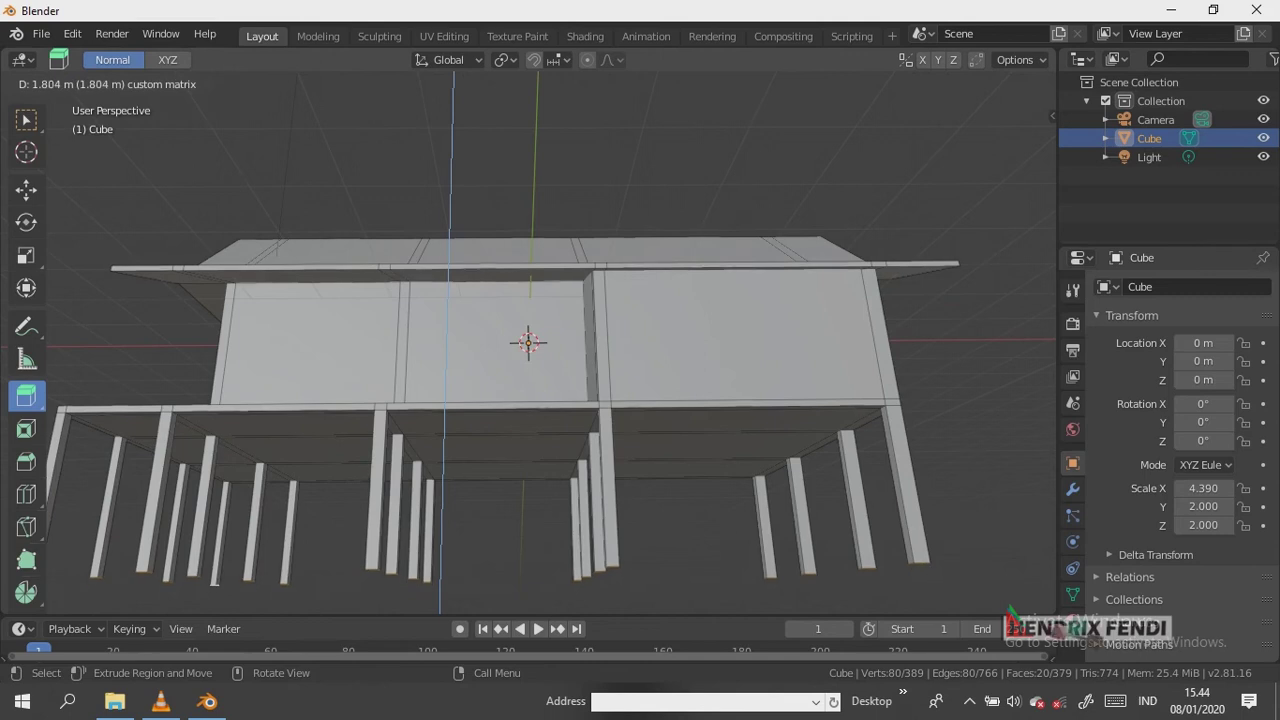
{"action": "left_click", "coordinate": [440, 610]}
{"action": "scroll", "coordinate": [528, 342], "scroll_direction": "down", "scroll_amount": 3}
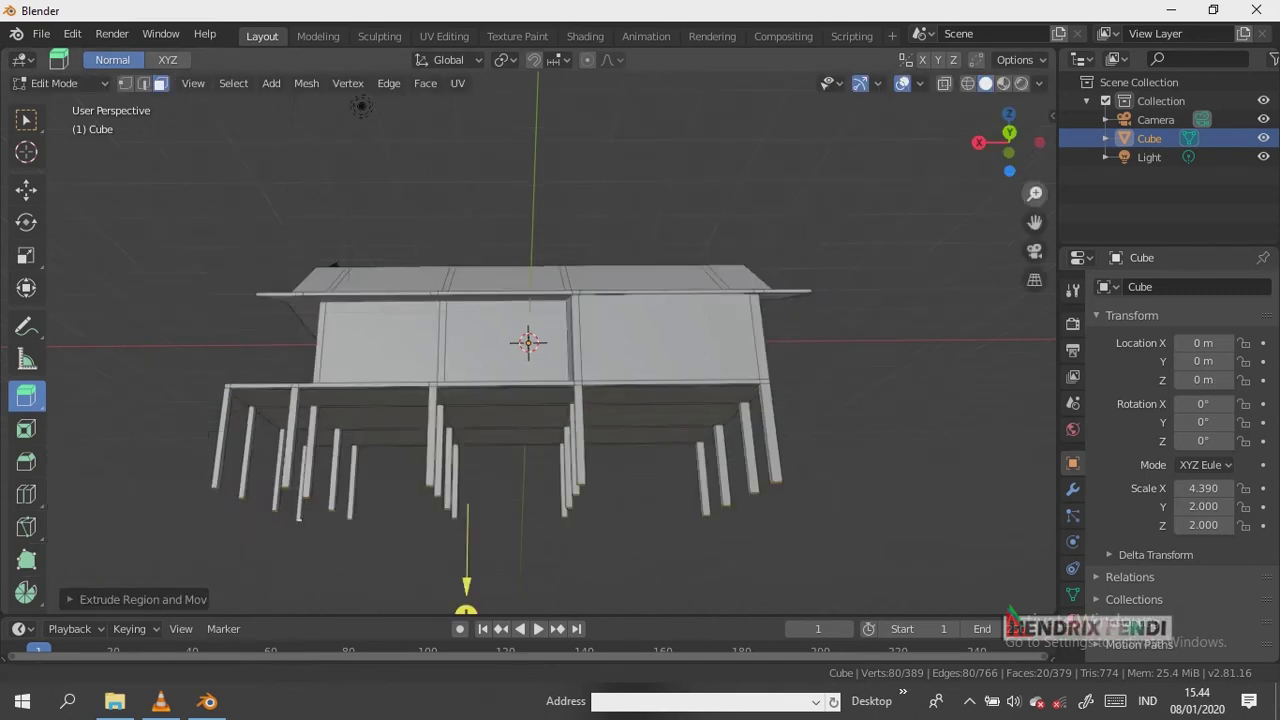
{"action": "mouse_move", "coordinate": [1010, 140]}
{"action": "left_mouse_down"}
{"action": "mouse_move", "coordinate": [990, 150]}
{"action": "mouse_move", "coordinate": [1010, 144]}
{"action": "left_mouse_up"}
{"action": "mouse_move", "coordinate": [1035, 193]}
{"action": "left_mouse_down"}
{"action": "mouse_move", "coordinate": [1035, 221]}
{"action": "mouse_move", "coordinate": [1035, 150]}
{"action": "left_mouse_up"}
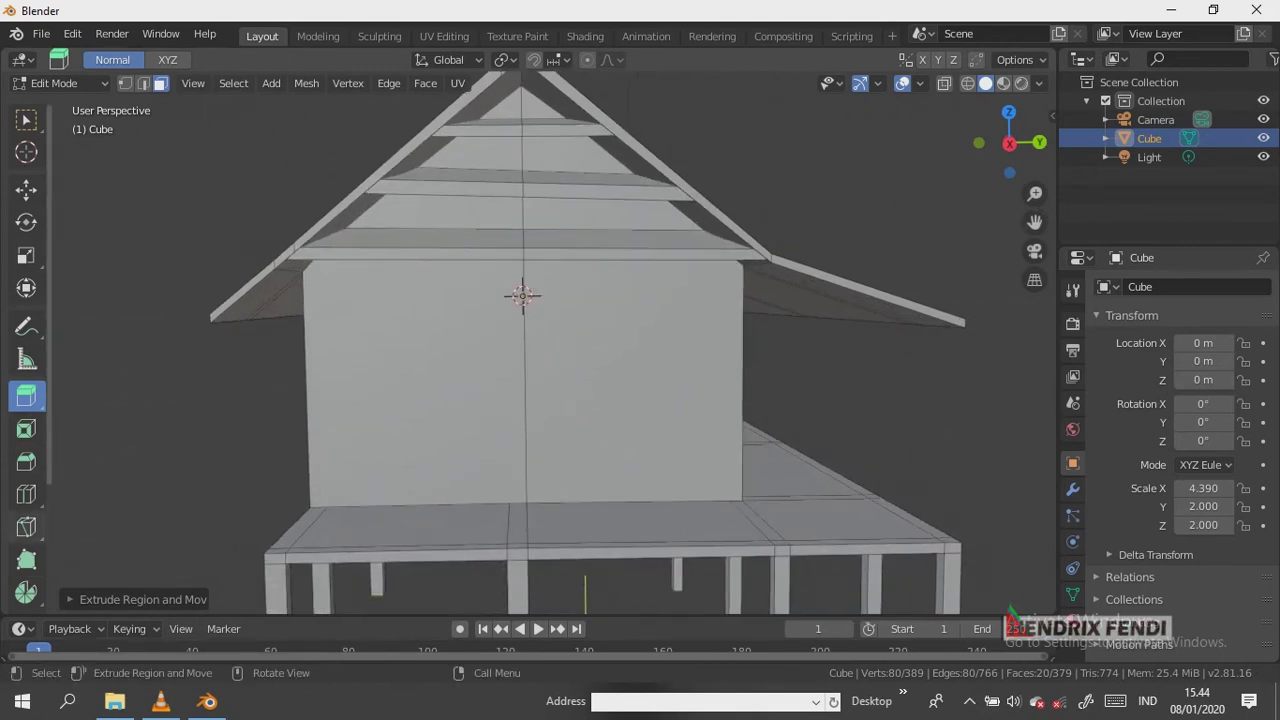
Knife-cut a window rectangle with a vertical divider into the end wall
{"action": "left_click", "coordinate": [26, 527]}
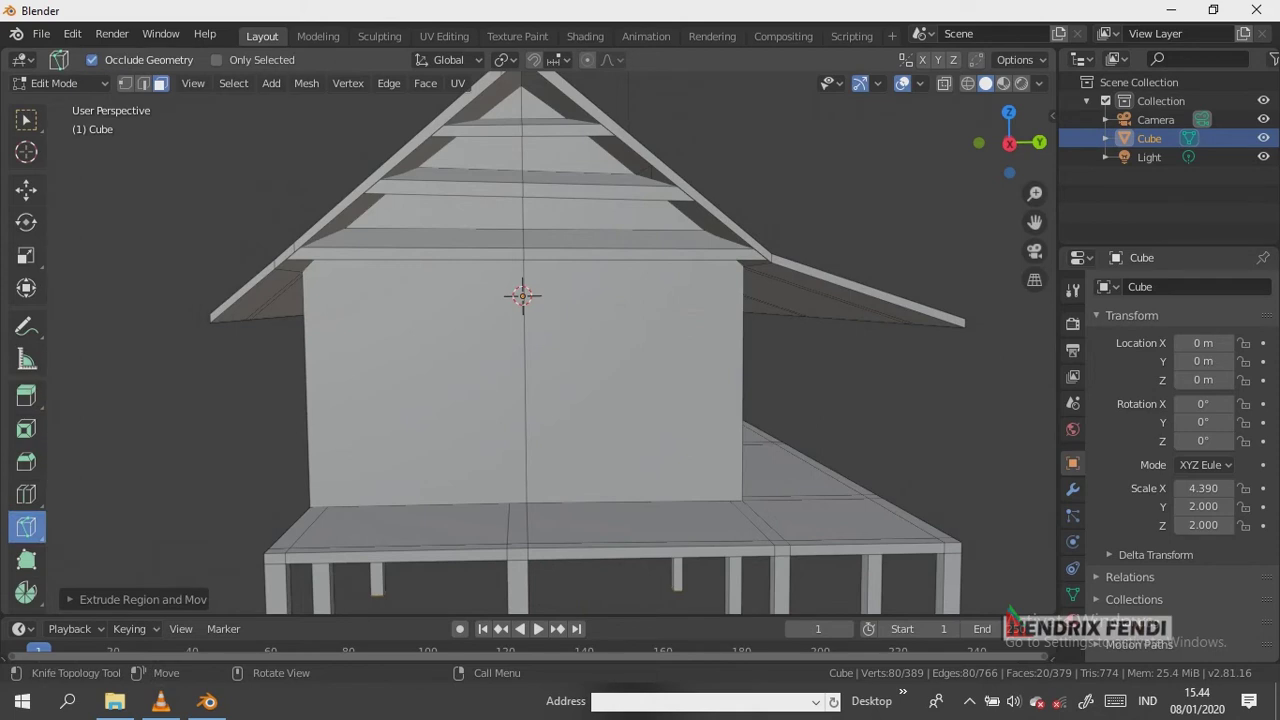
{"action": "left_click", "coordinate": [349, 342]}
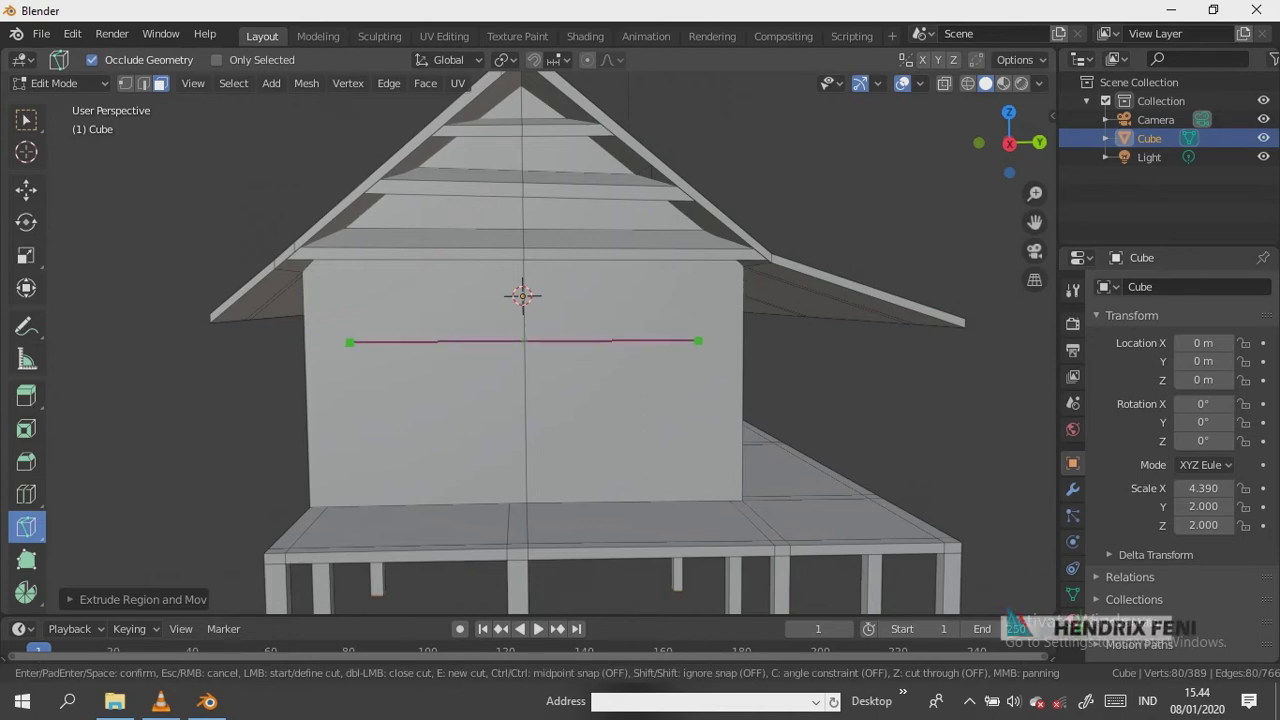
{"action": "left_click", "coordinate": [698, 341]}
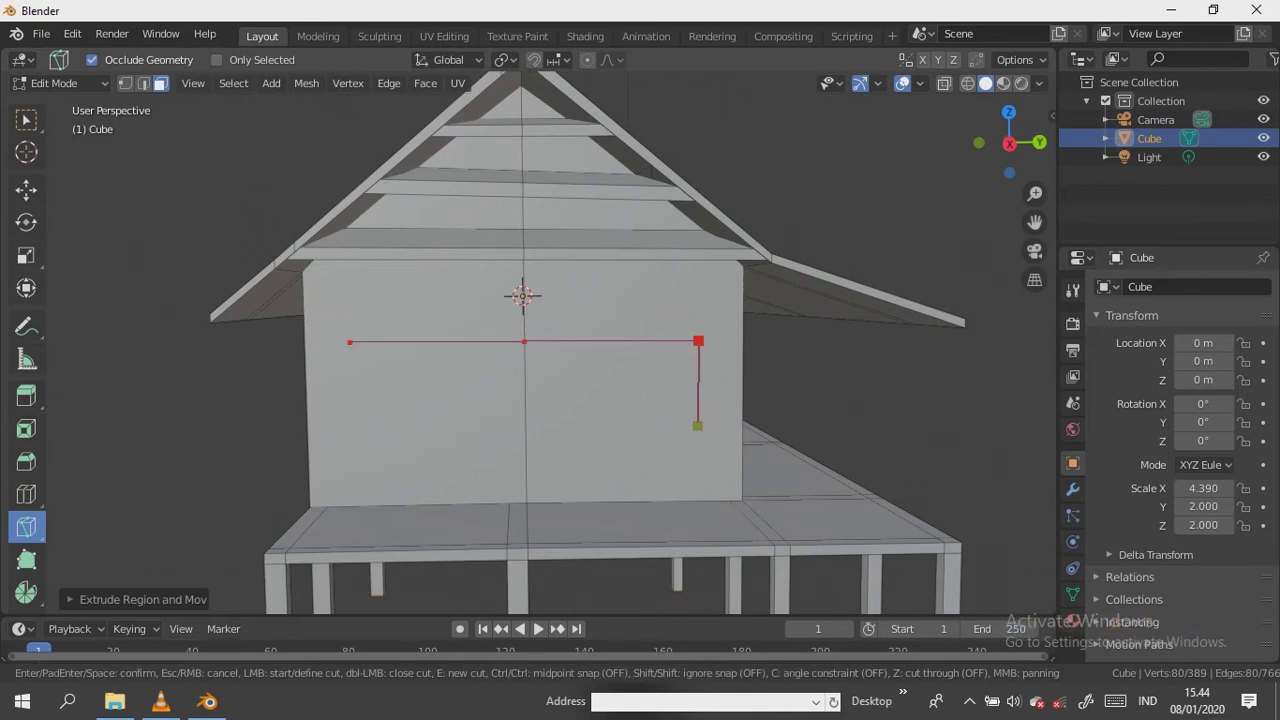
{"action": "left_click", "coordinate": [699, 428]}
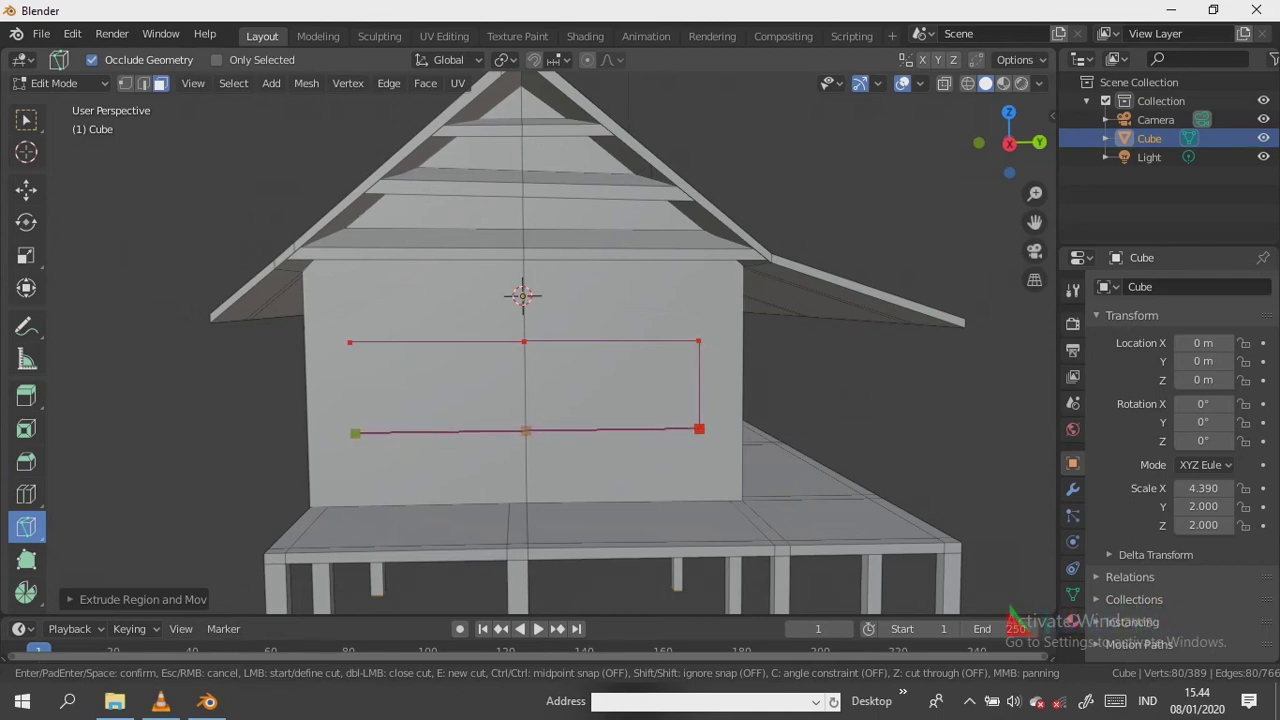
{"action": "left_click", "coordinate": [352, 432]}
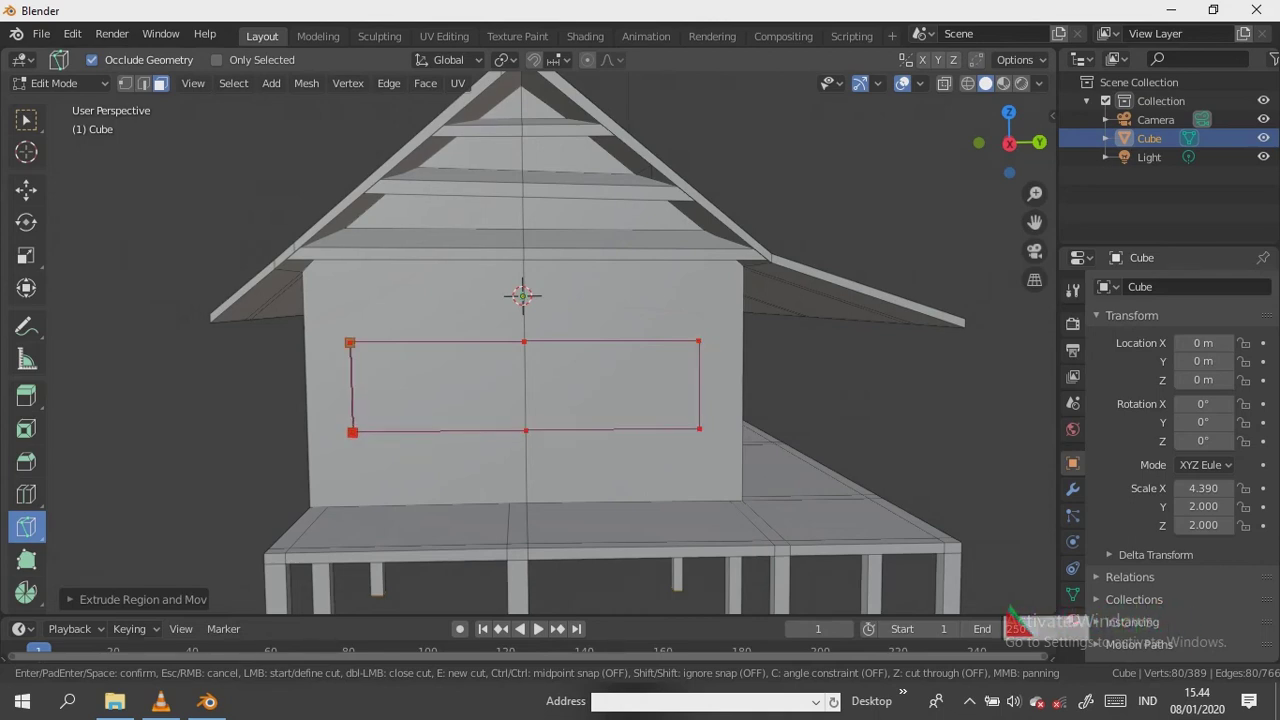
{"action": "left_click", "coordinate": [350, 342]}
{"action": "key", "text": "Return"}
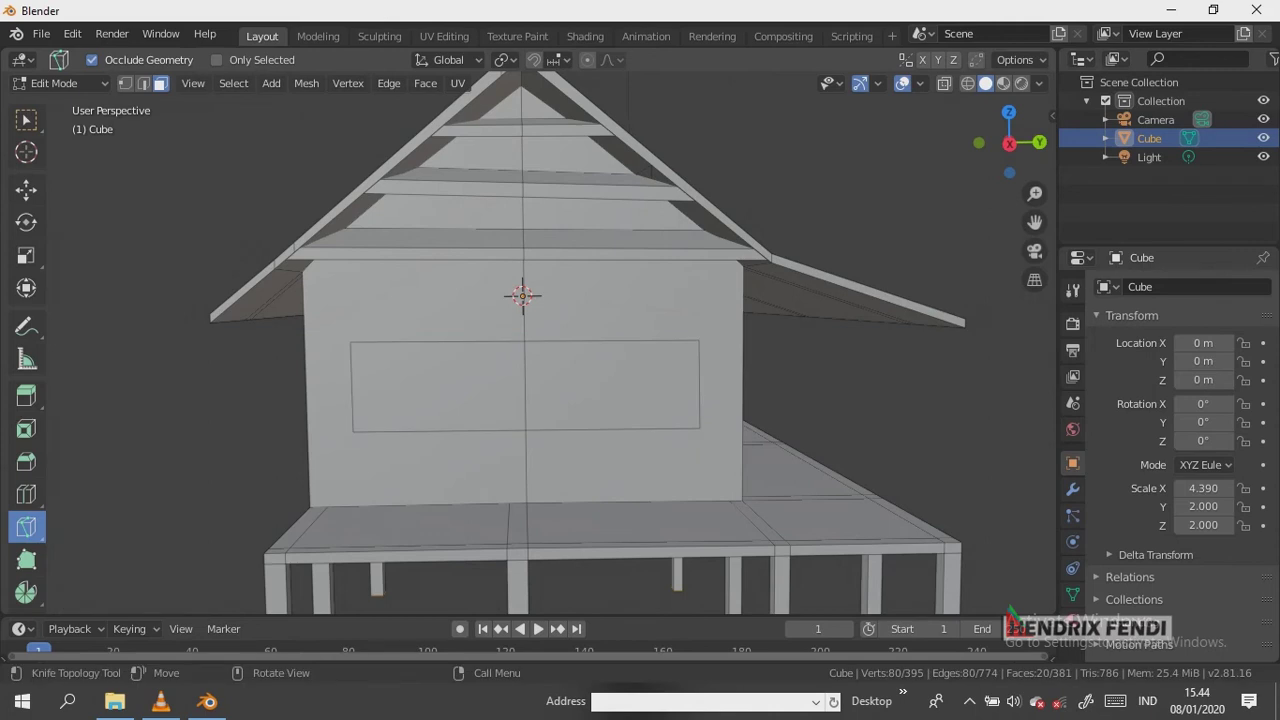
{"action": "left_click", "coordinate": [430, 342]}
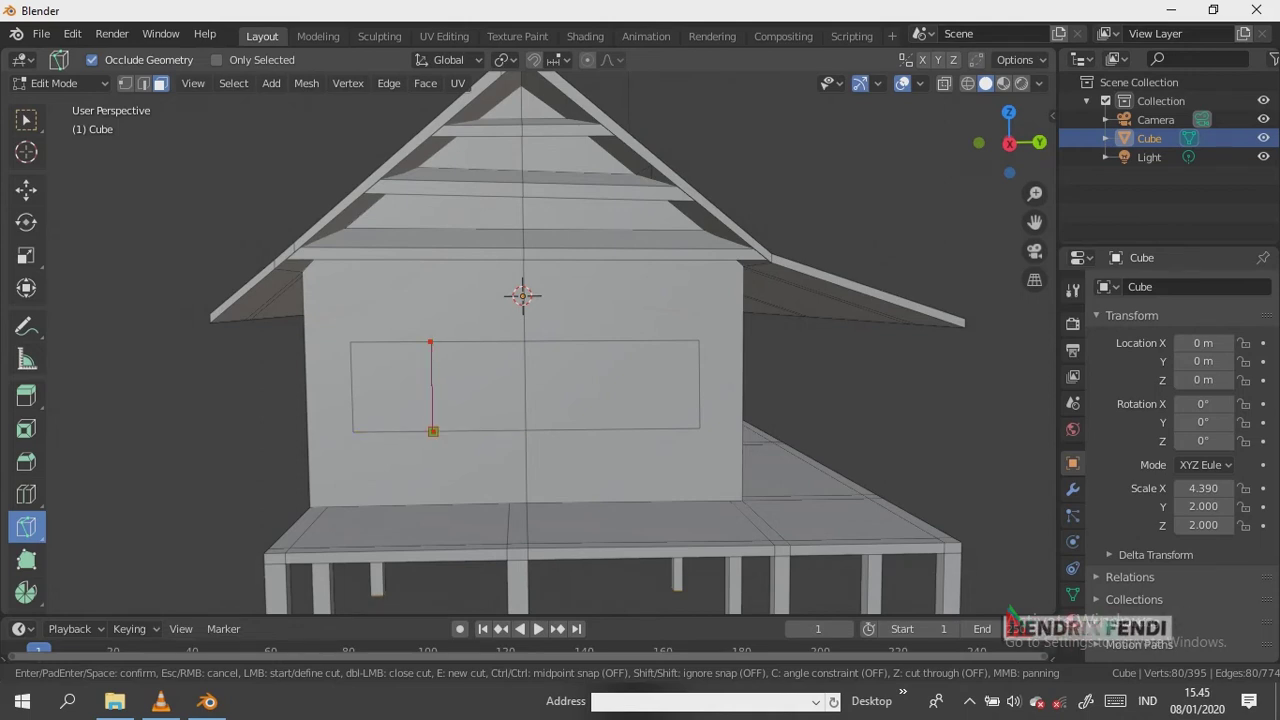
{"action": "left_click", "coordinate": [432, 431]}
{"action": "key", "text": "Return"}
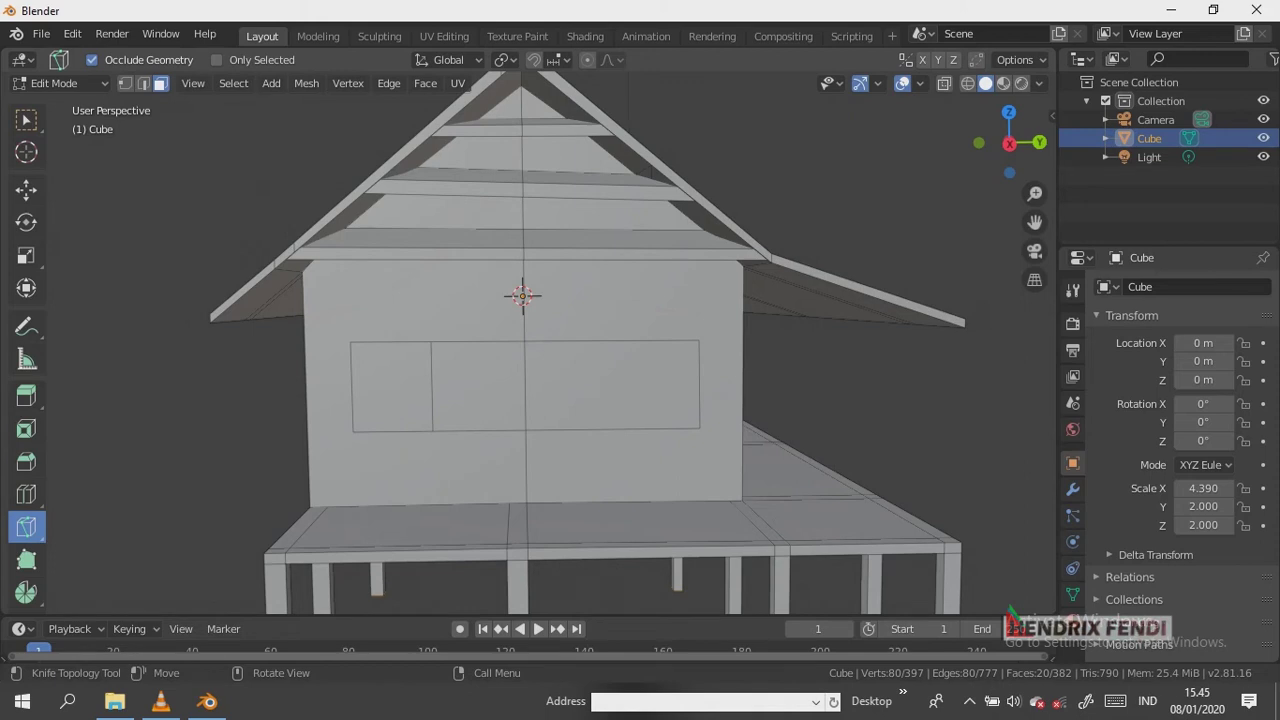
Knife-cut the door outline from below the roof down to the floor
{"action": "left_click", "coordinate": [551, 299]}
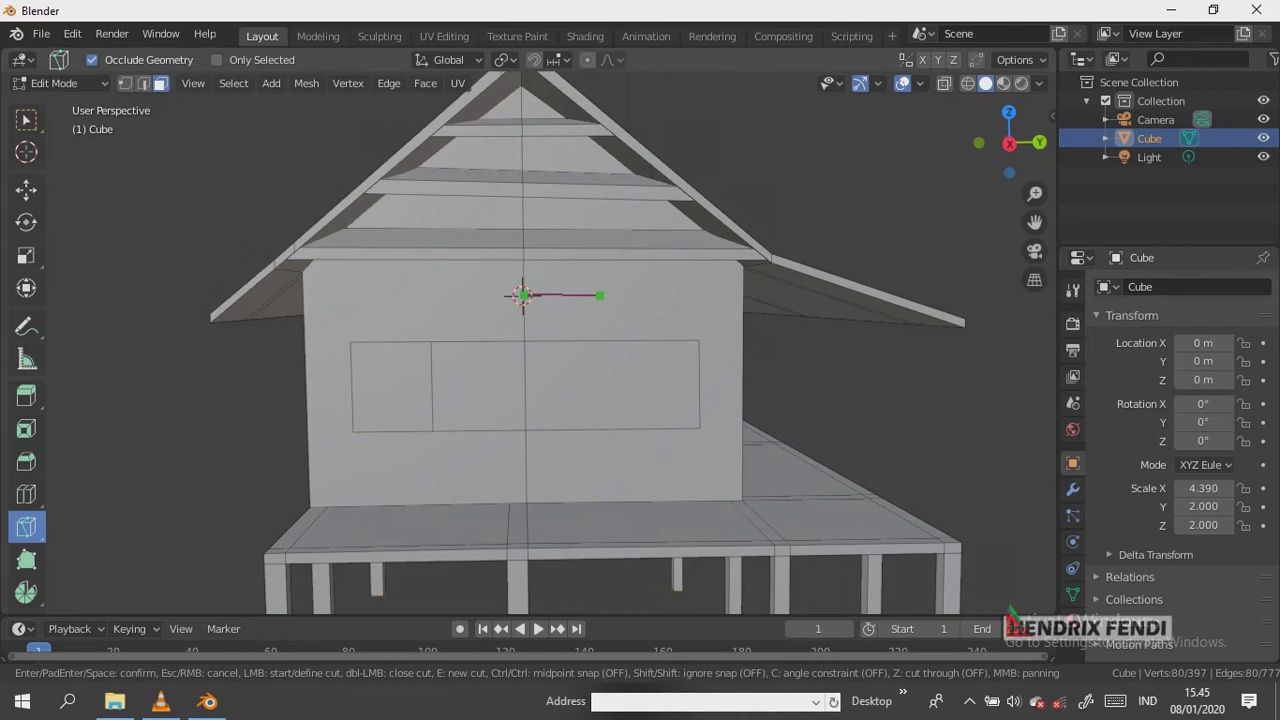
{"action": "left_click", "coordinate": [599, 295]}
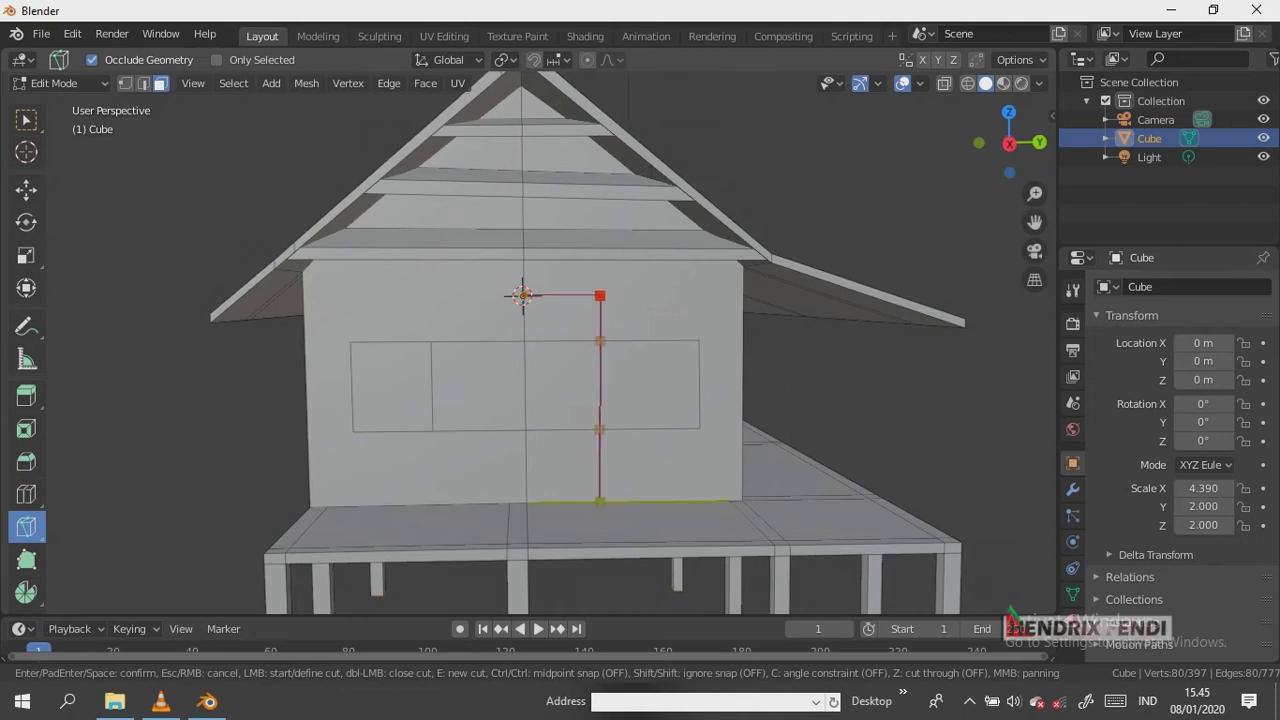
{"action": "left_click", "coordinate": [603, 501]}
{"action": "key", "text": "Return"}
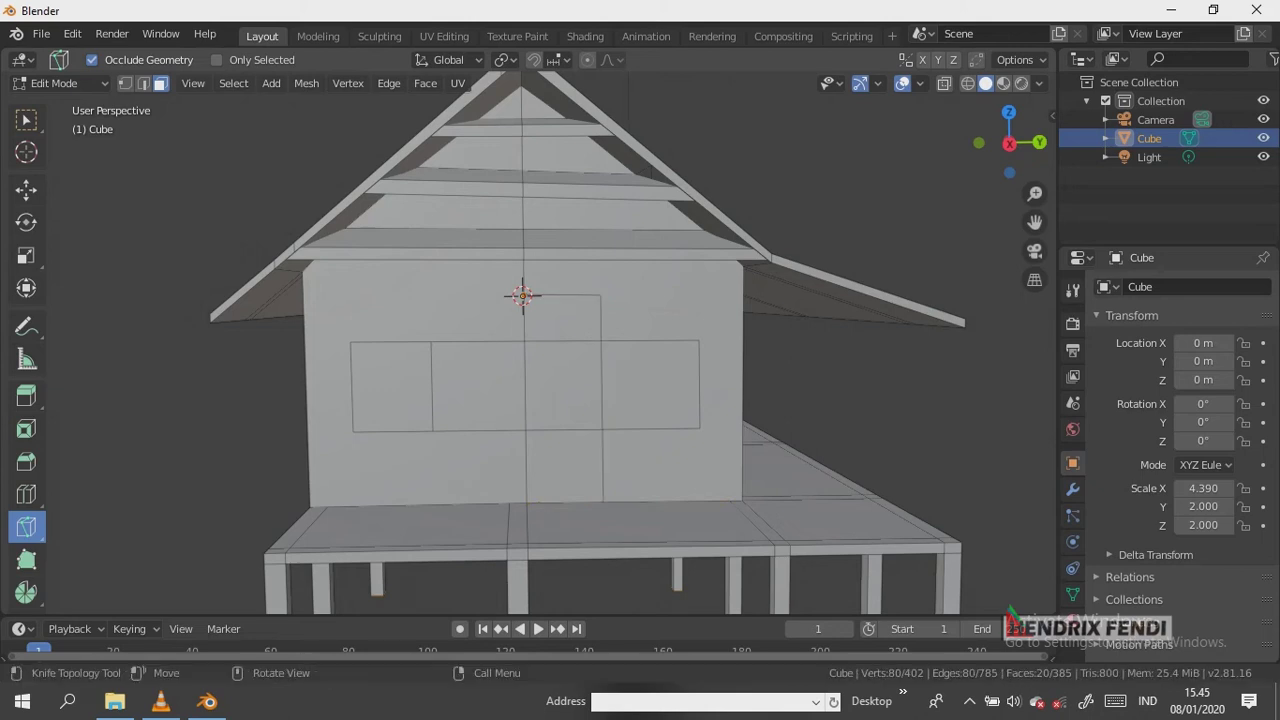
{"action": "left_click", "coordinate": [26, 189]}
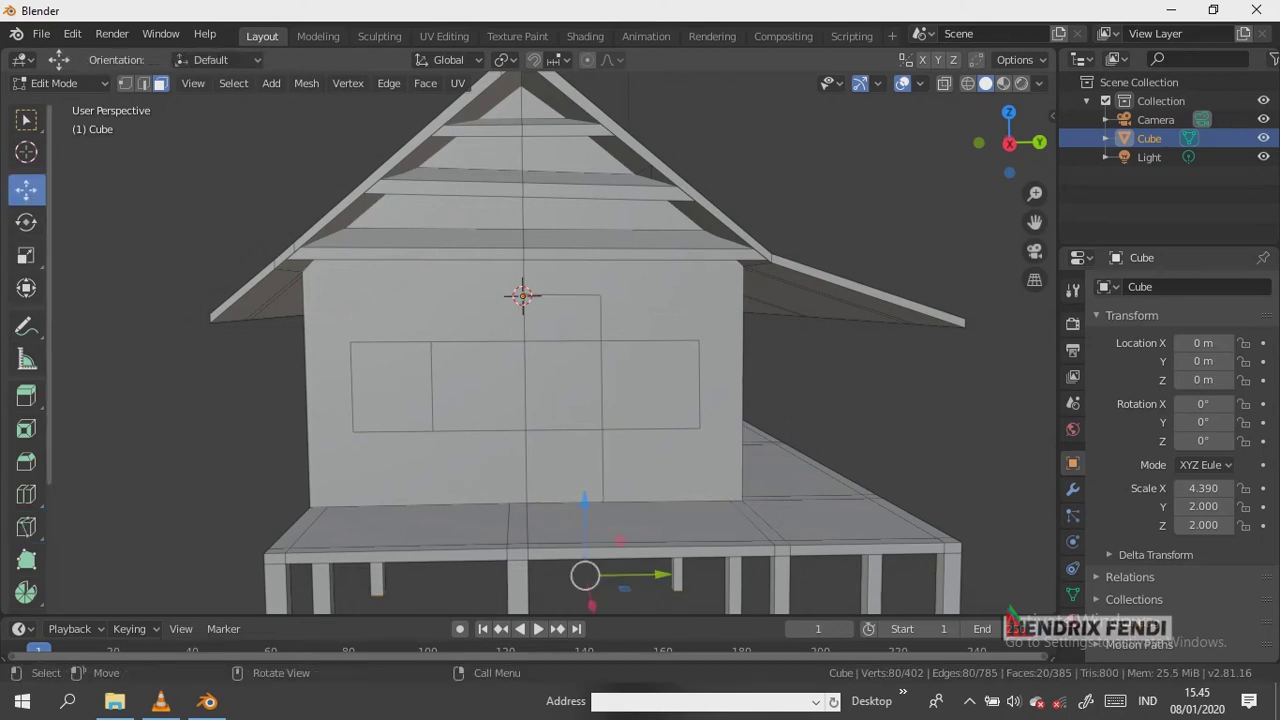
Select the extra edges inside the door area and Limited Dissolve them into one face
{"action": "left_click", "coordinate": [563, 318]}
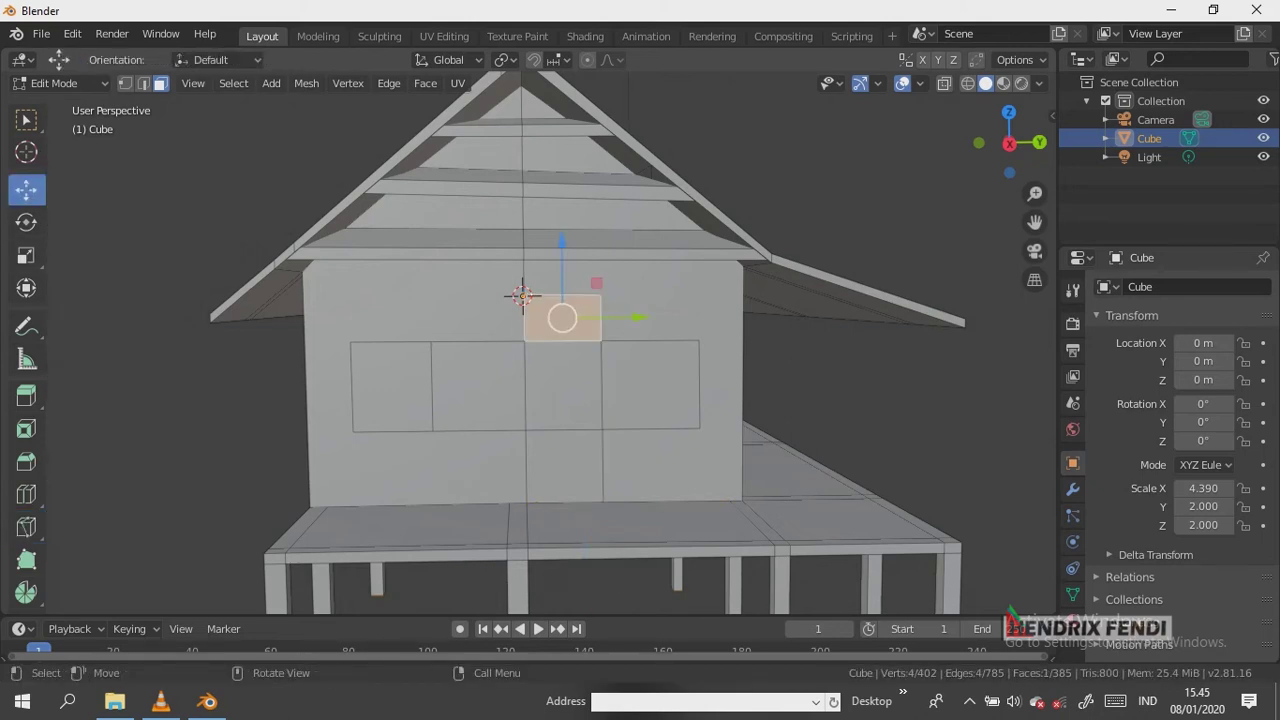
{"action": "key", "text": "2"}
{"action": "left_click", "coordinate": [563, 341]}
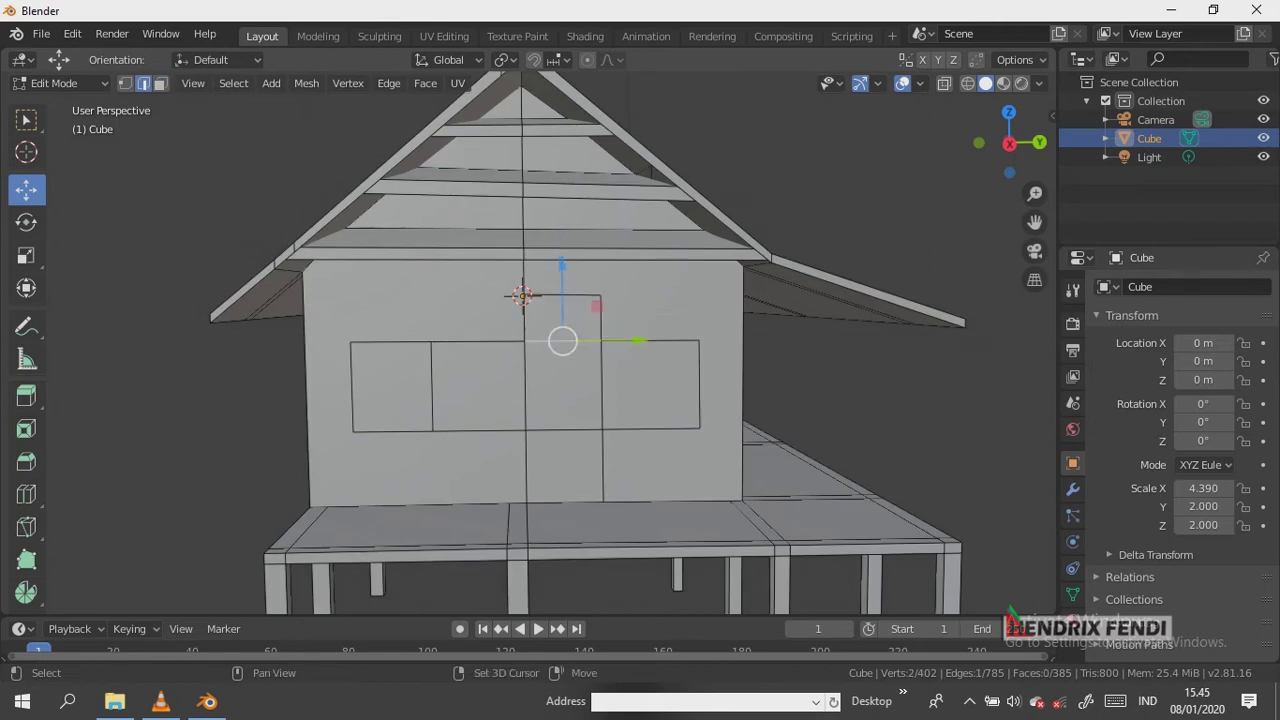
{"action": "left_click", "coordinate": [563, 430], "text": "shift"}
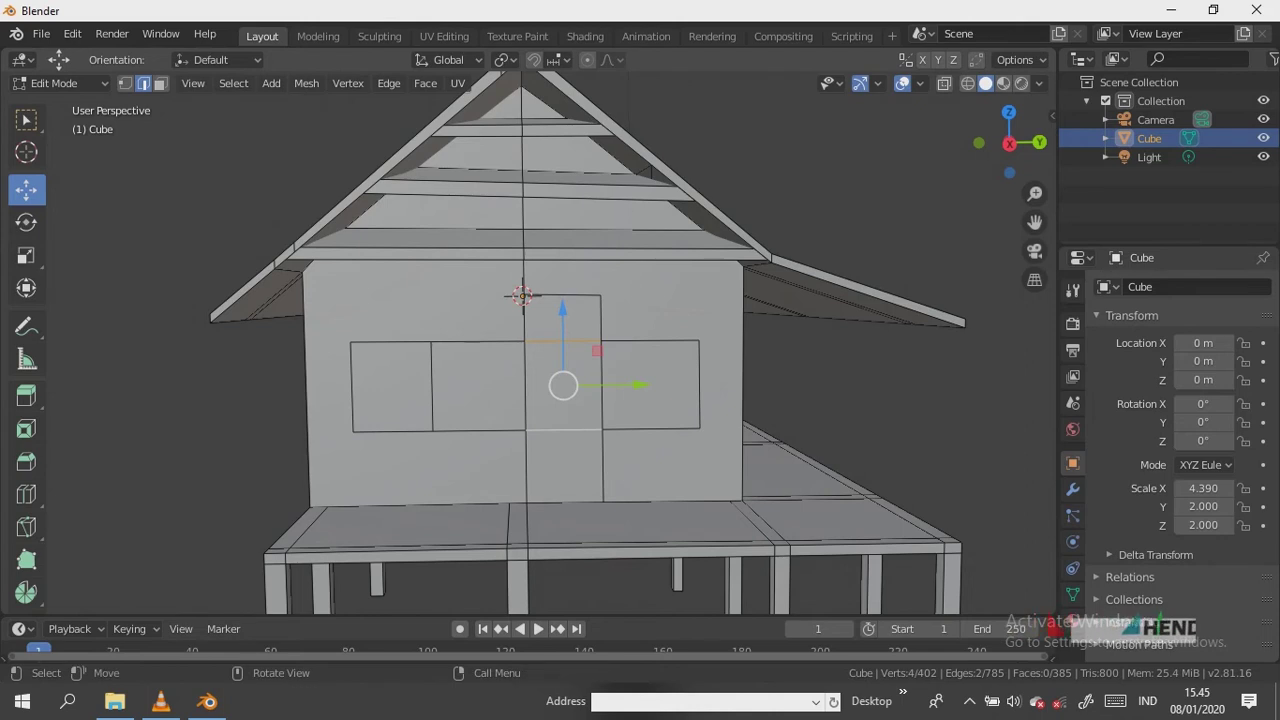
{"action": "key", "text": "x"}
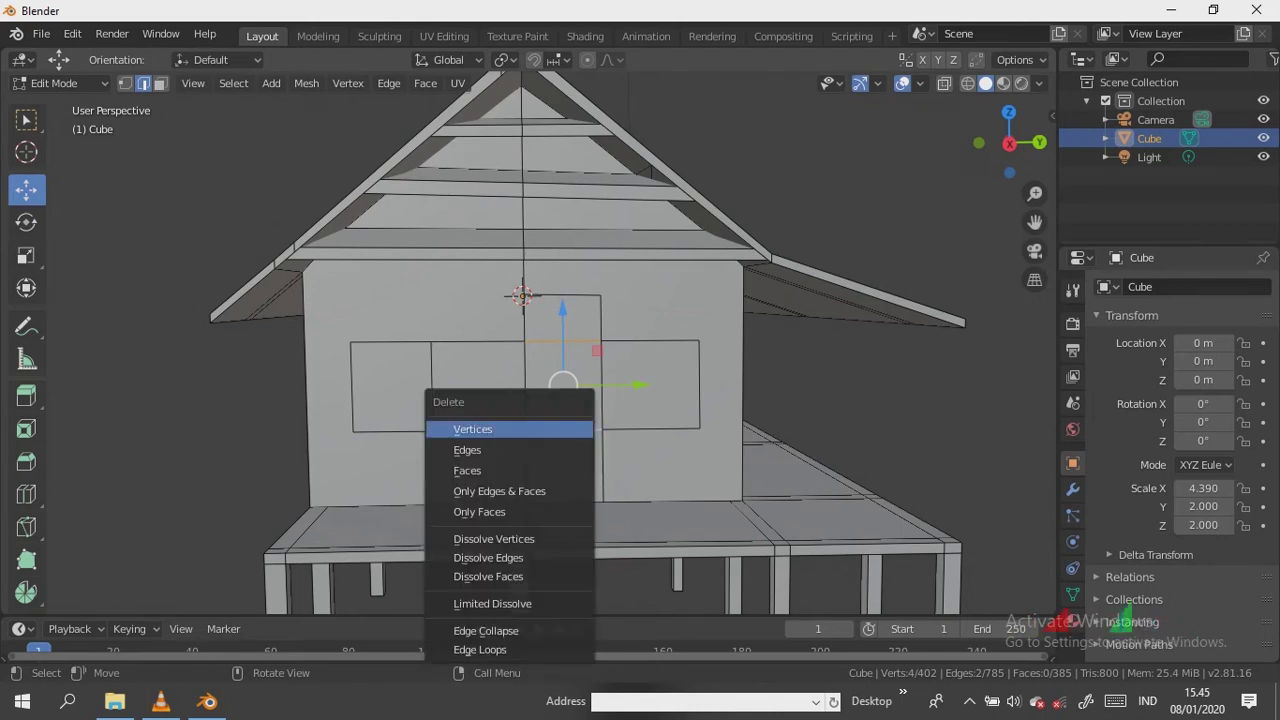
{"action": "left_click", "coordinate": [492, 603]}
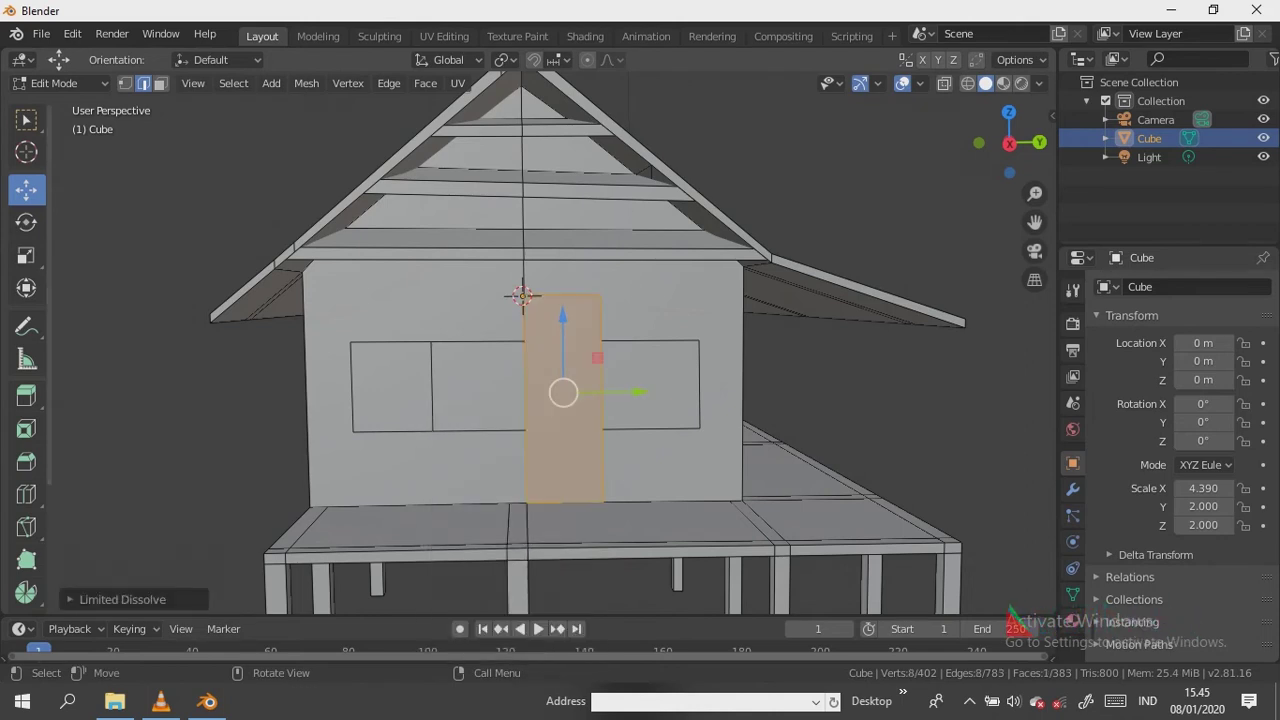
{"action": "left_click", "coordinate": [26, 119]}
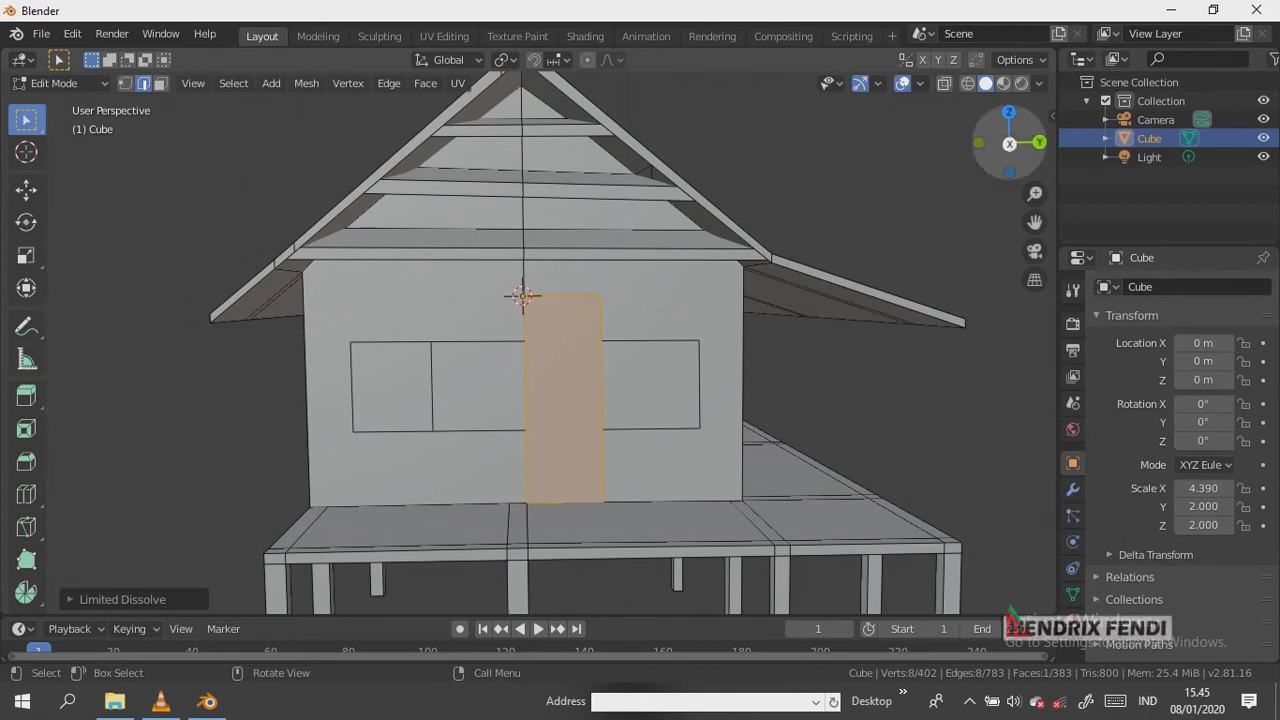
{"action": "left_click_drag", "start_coordinate": [1010, 145], "coordinate": [985, 148]}
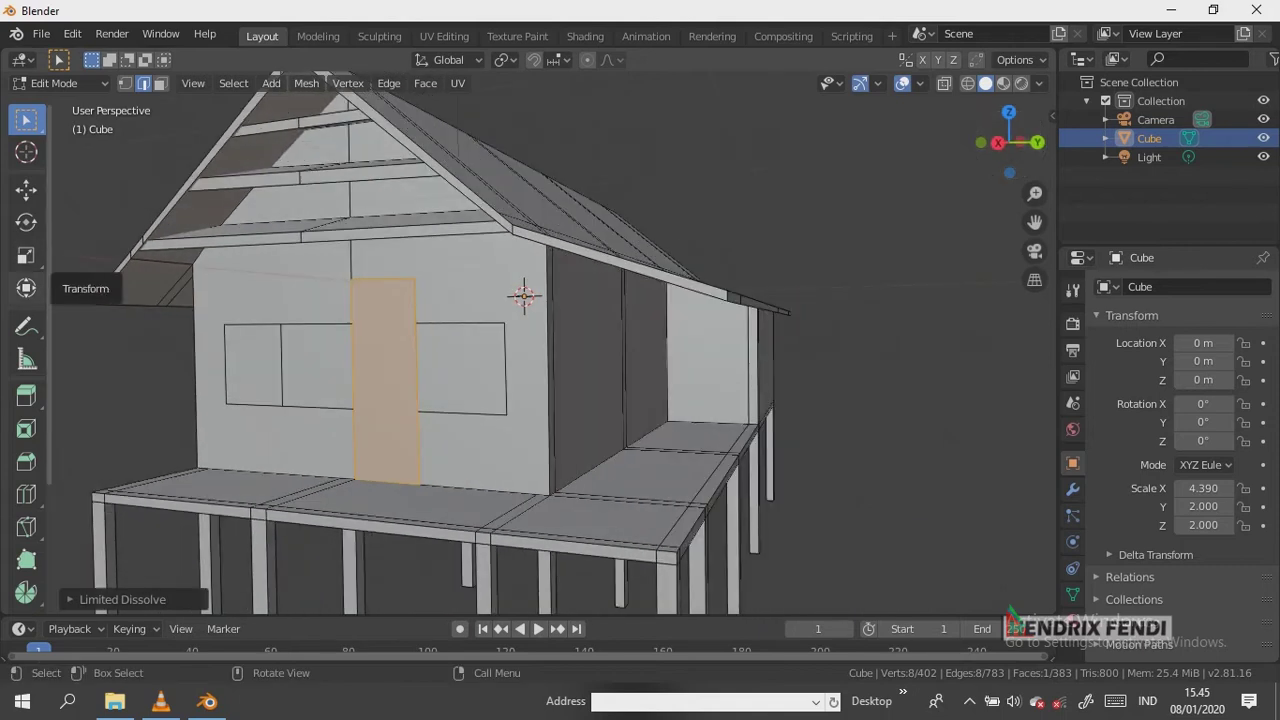
{"action": "left_click", "coordinate": [27, 395]}
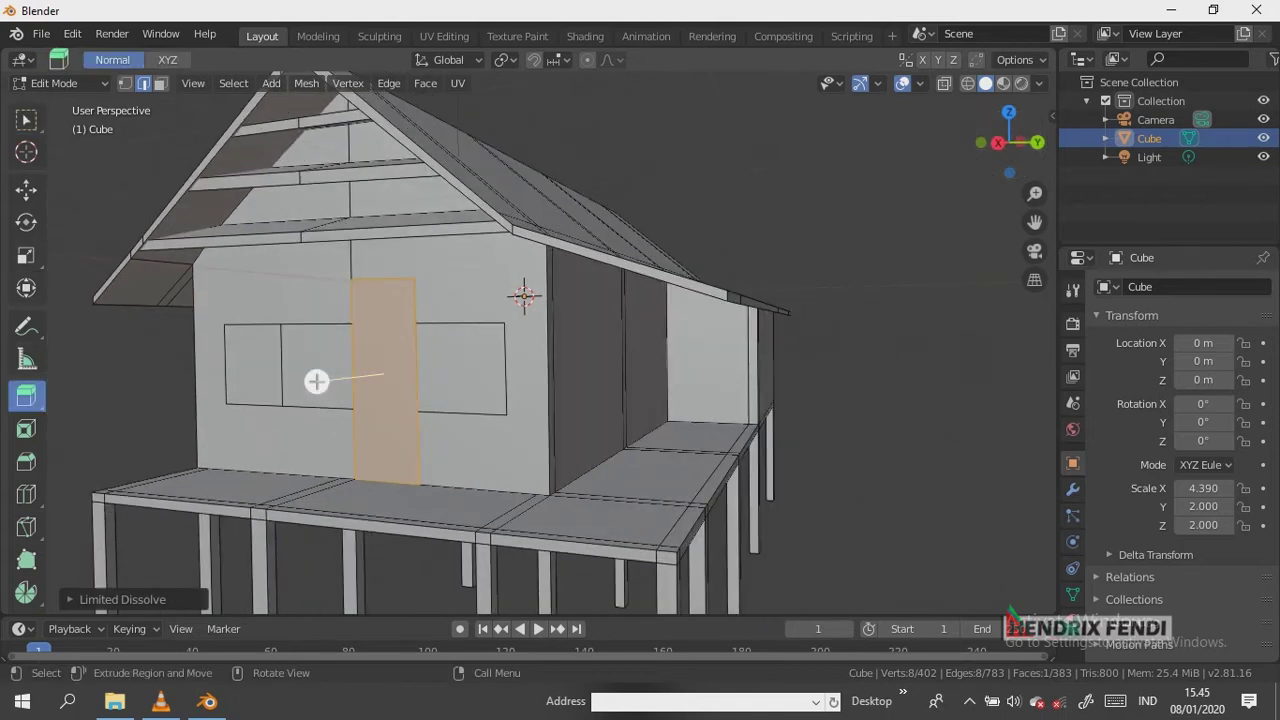
Extrude the door face inward to recess it into the end wall
{"action": "left_click_drag", "start_coordinate": [316, 381], "coordinate": [309, 382]}
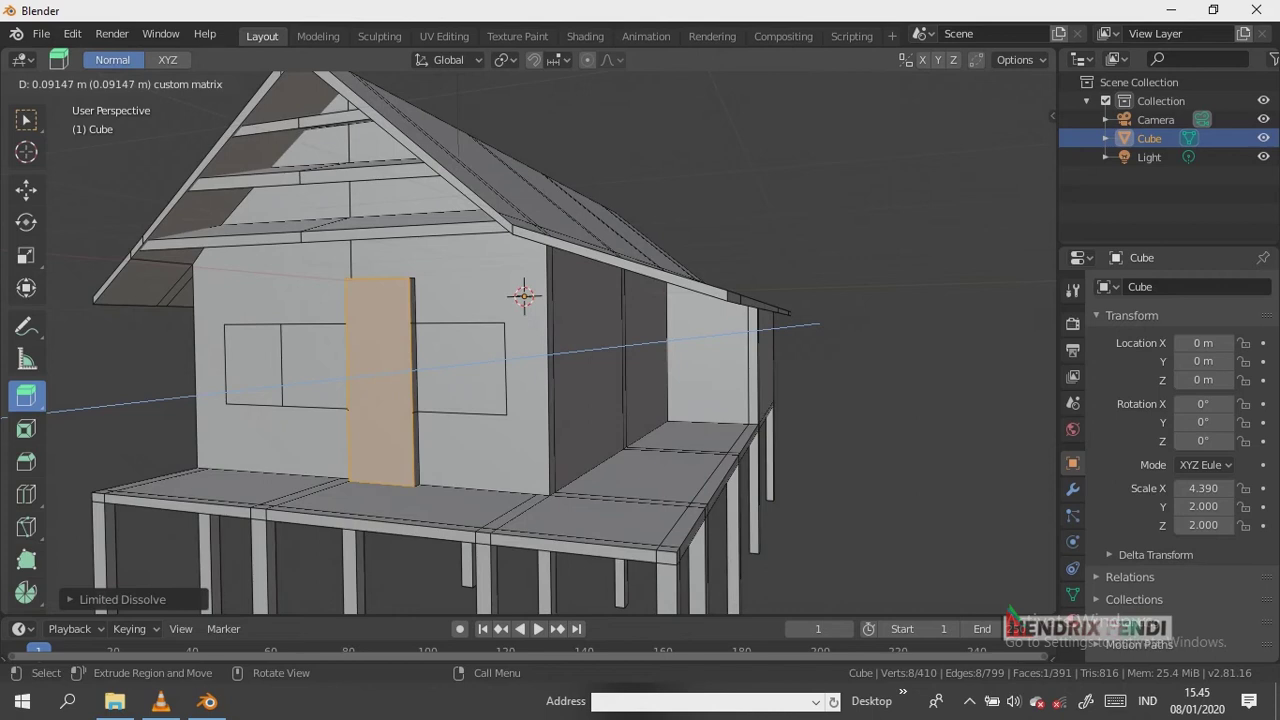
{"action": "left_click_drag", "start_coordinate": [309, 382], "coordinate": [320, 377]}
{"action": "left_click", "coordinate": [405, 427]}
{"action": "left_click", "coordinate": [401, 322]}
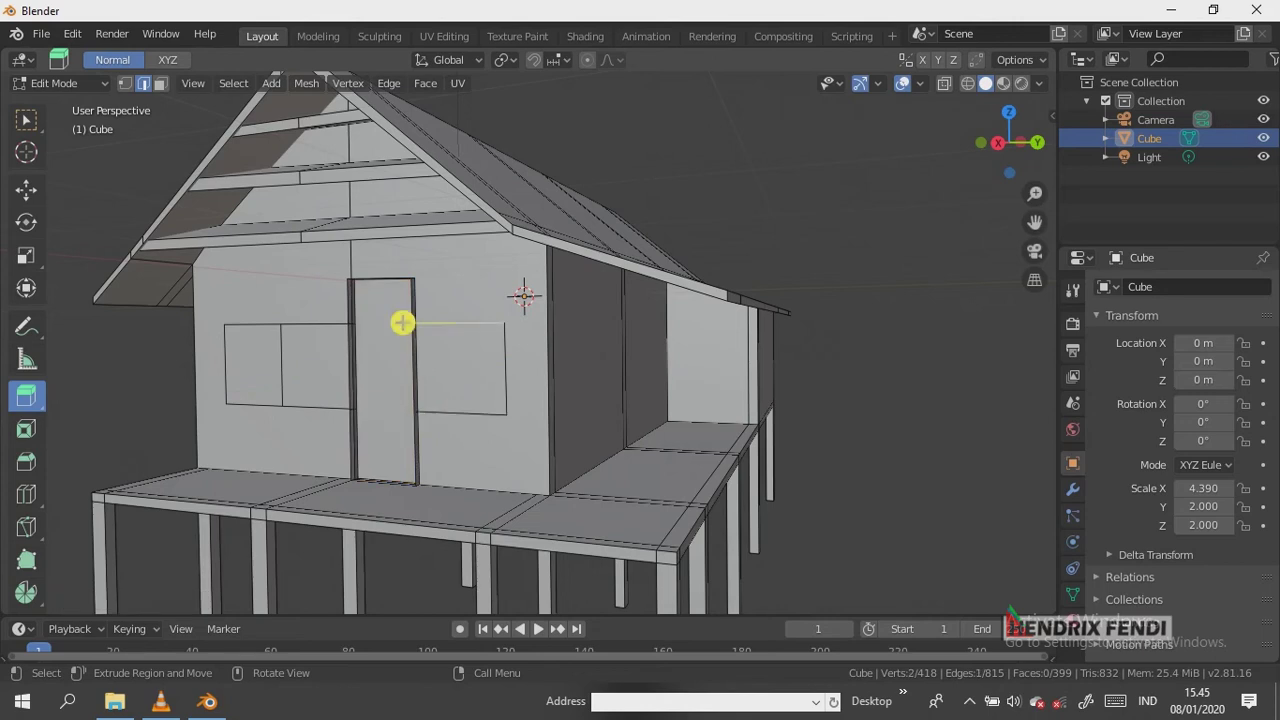
{"action": "key", "text": "alt+a"}
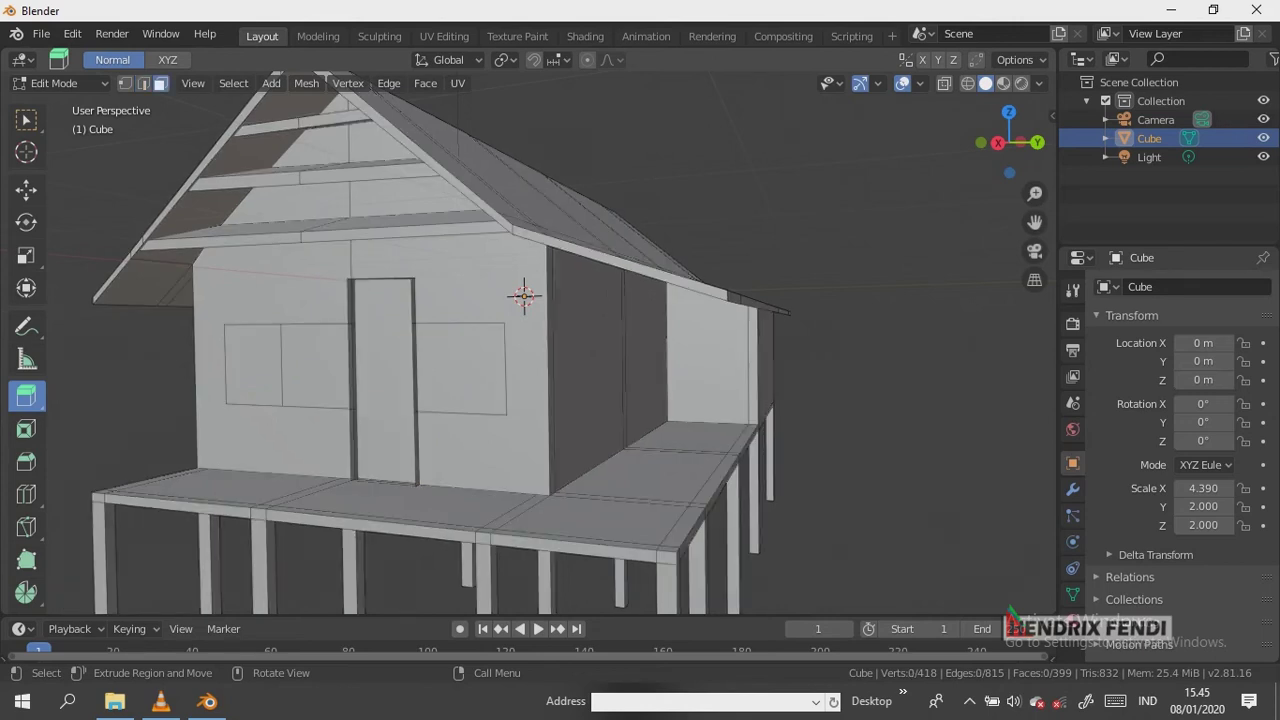
Push the right and left window panes into the wall as recessed openings
{"action": "left_click", "coordinate": [408, 370]}
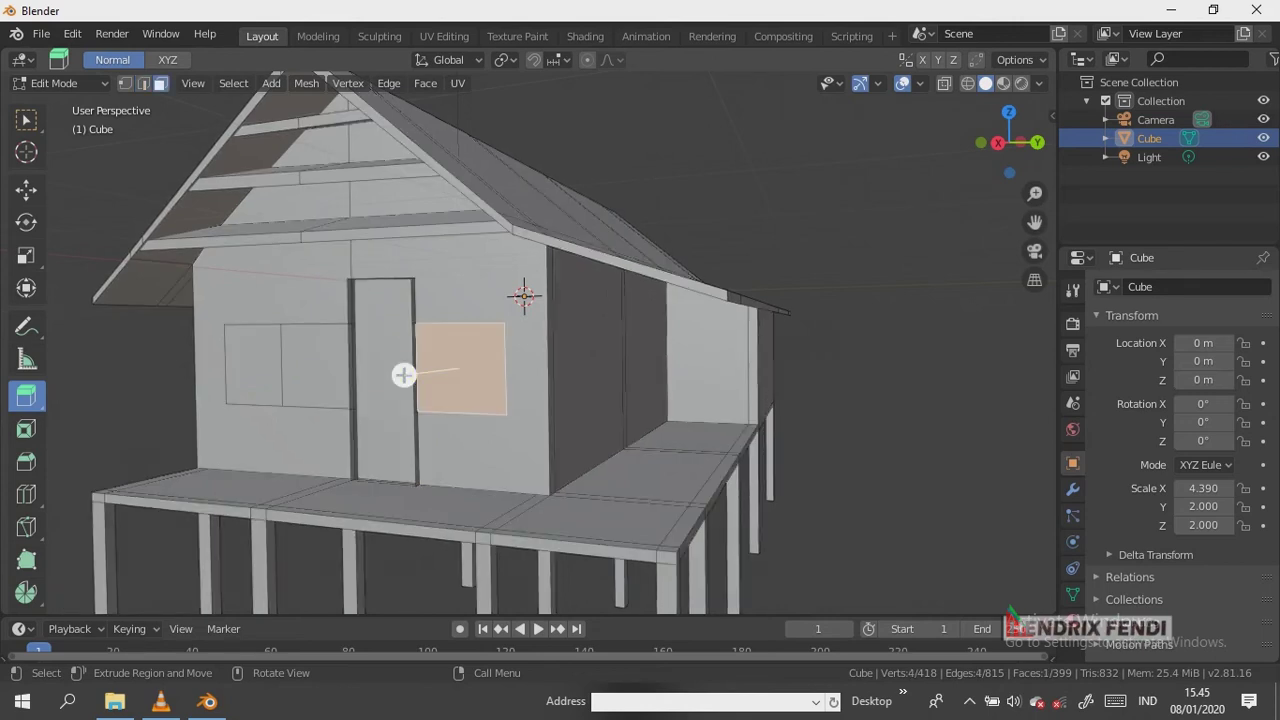
{"action": "key", "text": "e"}
{"action": "left_click", "coordinate": [400, 371]}
{"action": "left_click_drag", "start_coordinate": [400, 371], "coordinate": [402, 373]}
{"action": "left_click", "coordinate": [408, 371]}
{"action": "left_click", "coordinate": [315, 370]}
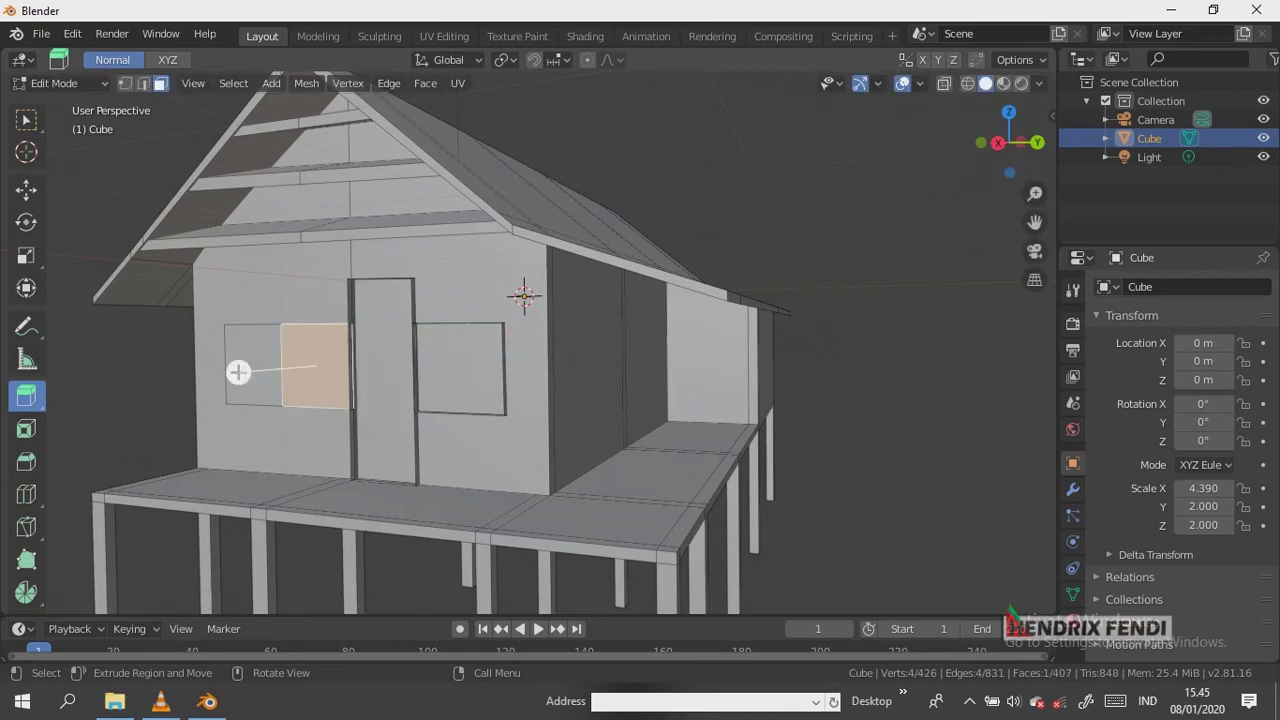
{"action": "left_click_drag", "start_coordinate": [238, 372], "coordinate": [231, 372]}
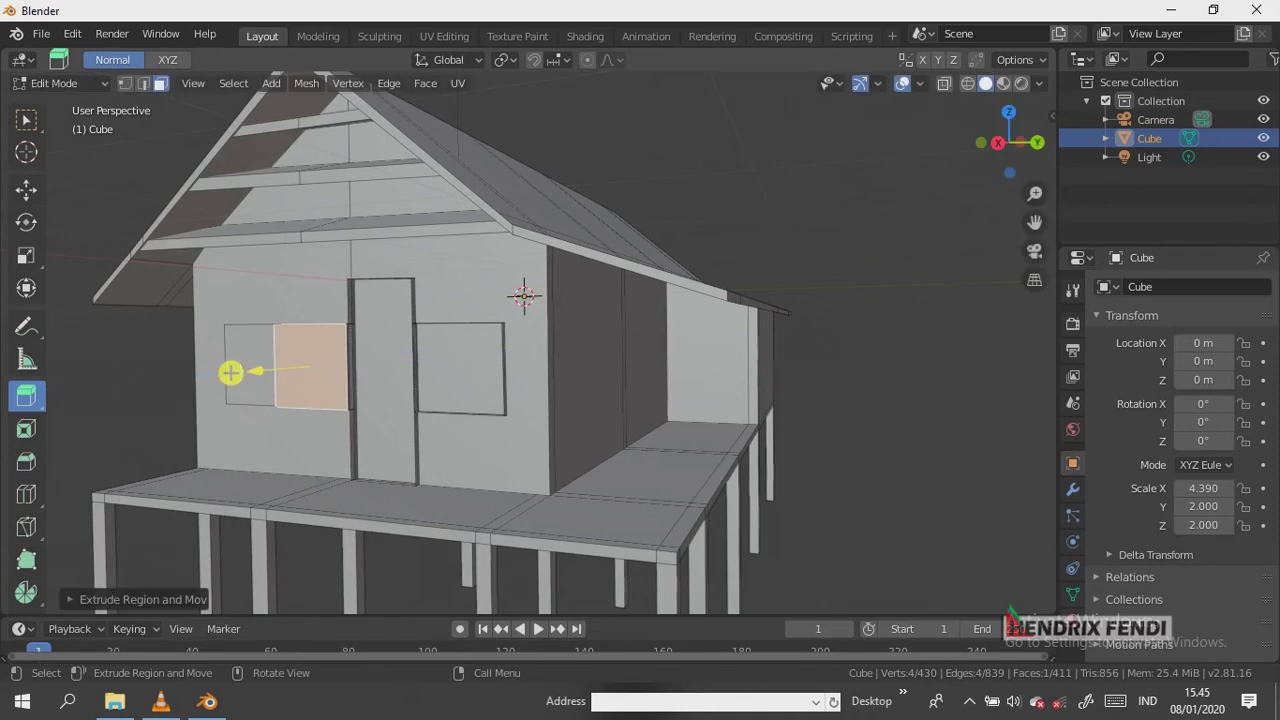
{"action": "left_click_drag", "start_coordinate": [231, 372], "coordinate": [163, 369]}
{"action": "mouse_move", "coordinate": [163, 369]}
{"action": "middle_mouse_down"}
{"action": "mouse_move", "coordinate": [417, 407]}
{"action": "mouse_move", "coordinate": [580, 340]}
{"action": "mouse_move", "coordinate": [931, 303]}
{"action": "mouse_move", "coordinate": [971, 334]}
{"action": "mouse_move", "coordinate": [961, 343]}
{"action": "mouse_move", "coordinate": [834, 297]}
{"action": "mouse_move", "coordinate": [666, 274]}
{"action": "mouse_move", "coordinate": [832, 356]}
{"action": "mouse_move", "coordinate": [966, 343]}
{"action": "mouse_move", "coordinate": [971, 363]}
{"action": "middle_mouse_up"}
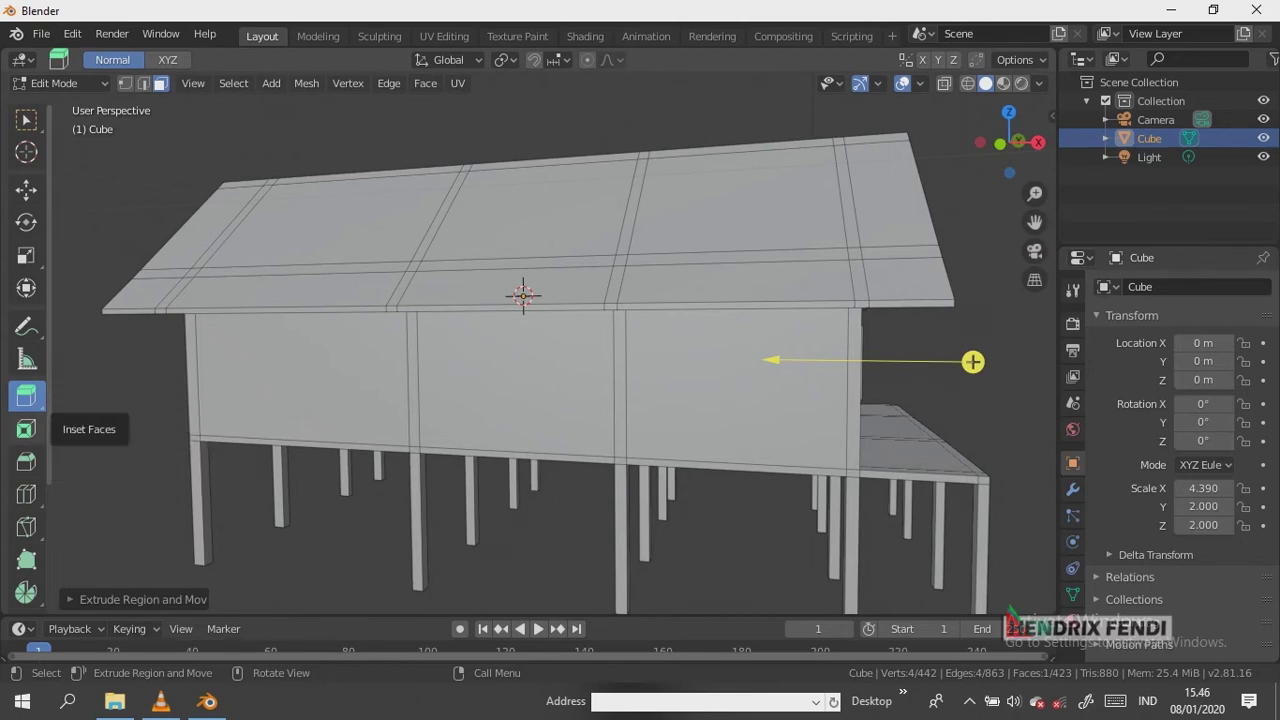
Add two horizontal edge loops across the long side wall, sliding them into place
{"action": "left_click", "coordinate": [26, 494]}
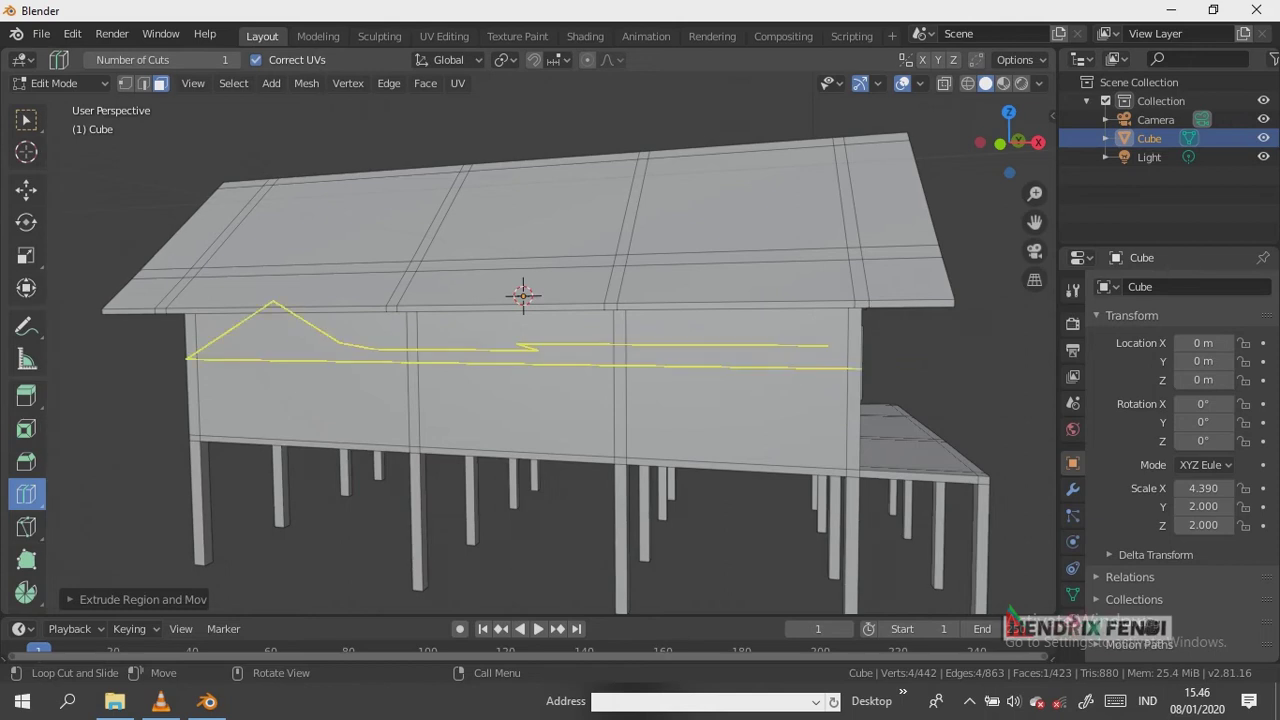
{"action": "left_click", "coordinate": [601, 372]}
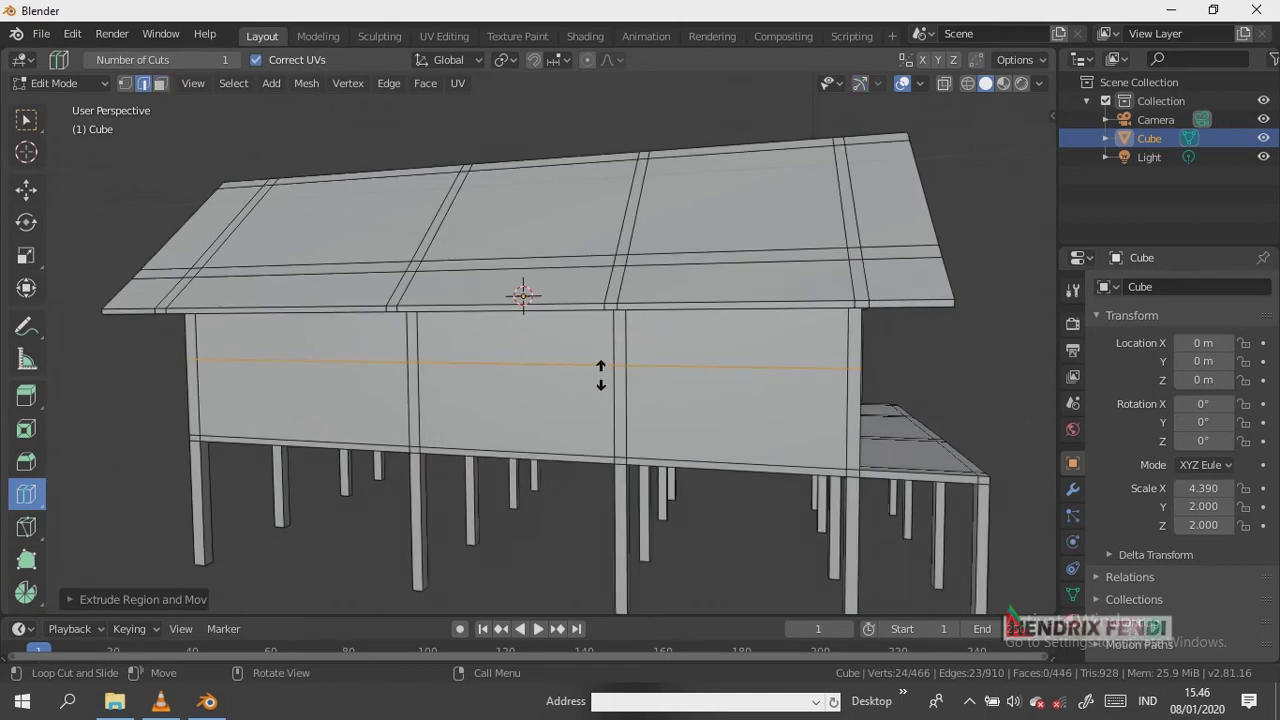
{"action": "left_click_drag", "start_coordinate": [601, 375], "coordinate": [608, 358]}
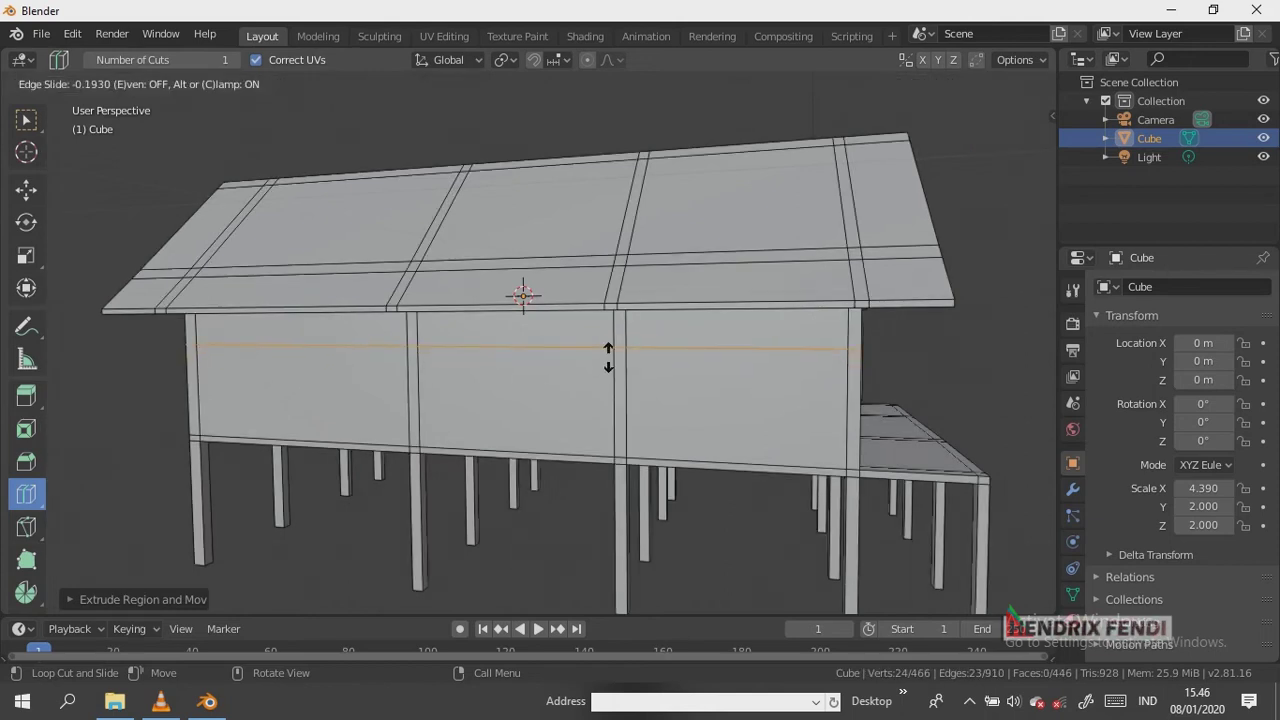
{"action": "left_click", "coordinate": [408, 420]}
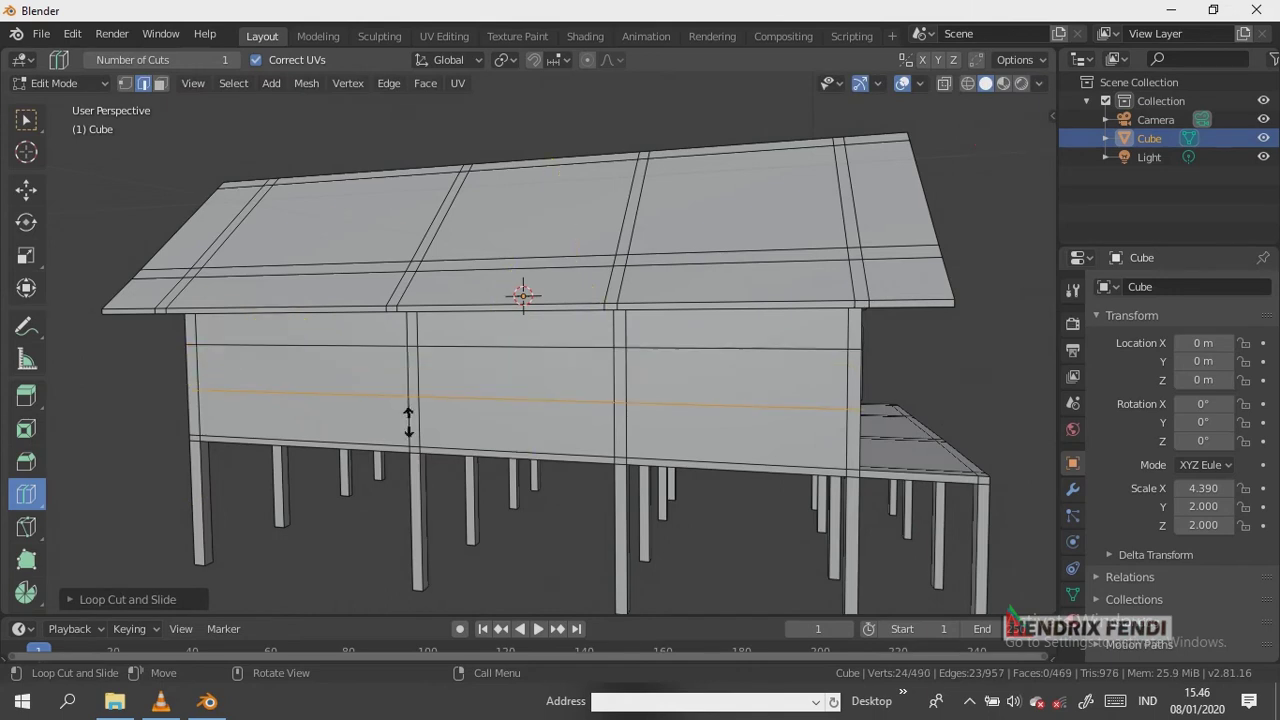
{"action": "left_click_drag", "start_coordinate": [408, 420], "coordinate": [413, 410]}
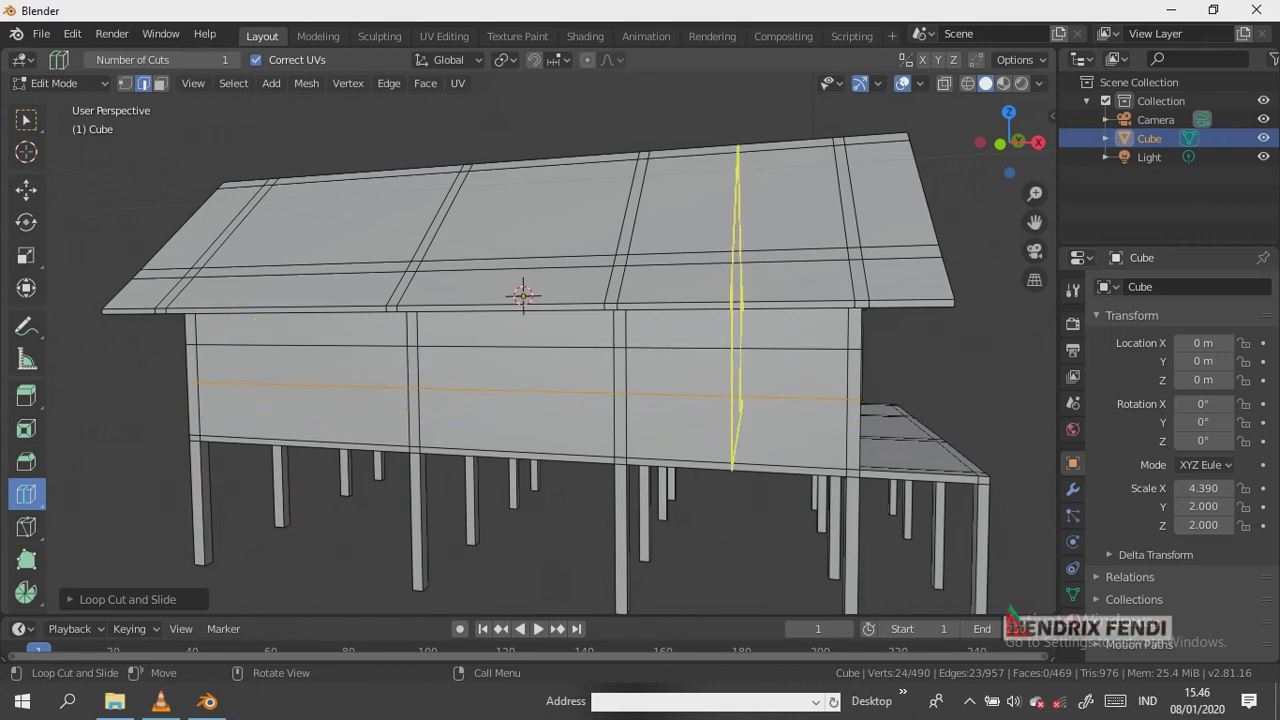
Add six vertical edge loops along the side wall to divide it into panels
{"action": "left_click", "coordinate": [733, 355]}
{"action": "left_click_drag", "start_coordinate": [733, 355], "coordinate": [777, 356]}
{"action": "left_click", "coordinate": [789, 356]}
{"action": "left_click", "coordinate": [714, 356]}
{"action": "left_click_drag", "start_coordinate": [714, 356], "coordinate": [749, 357]}
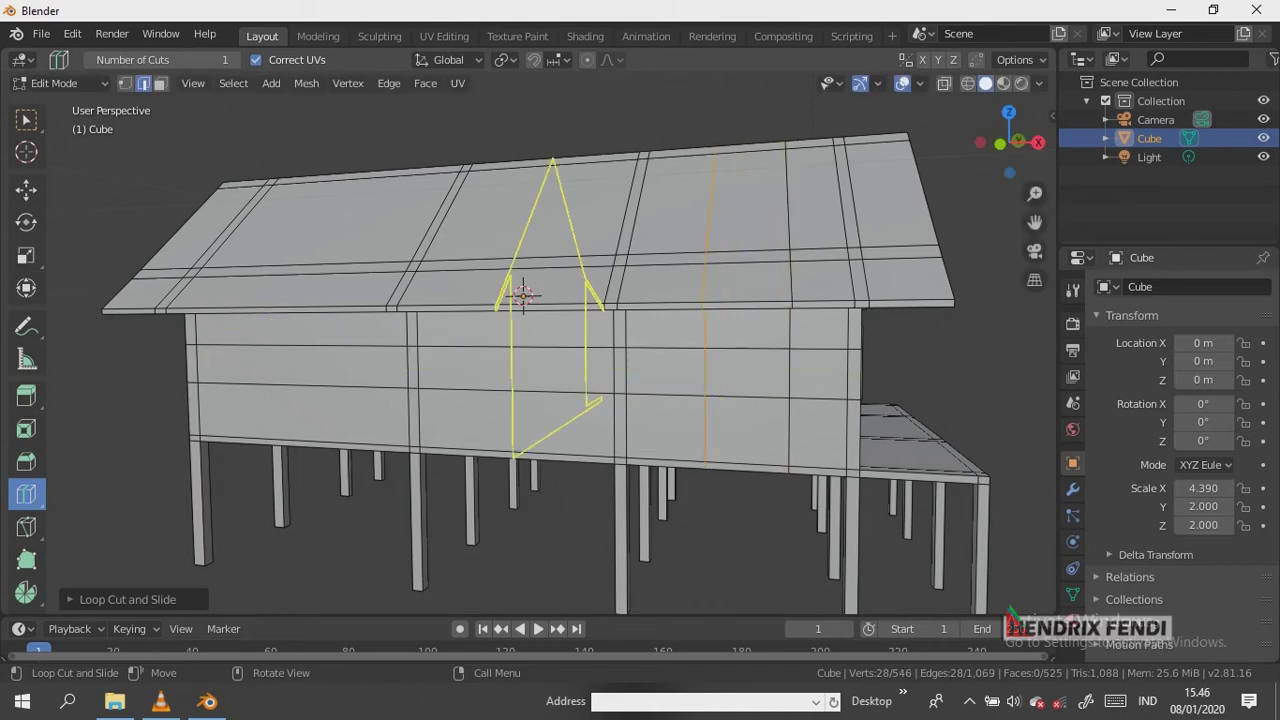
{"action": "left_click", "coordinate": [503, 370]}
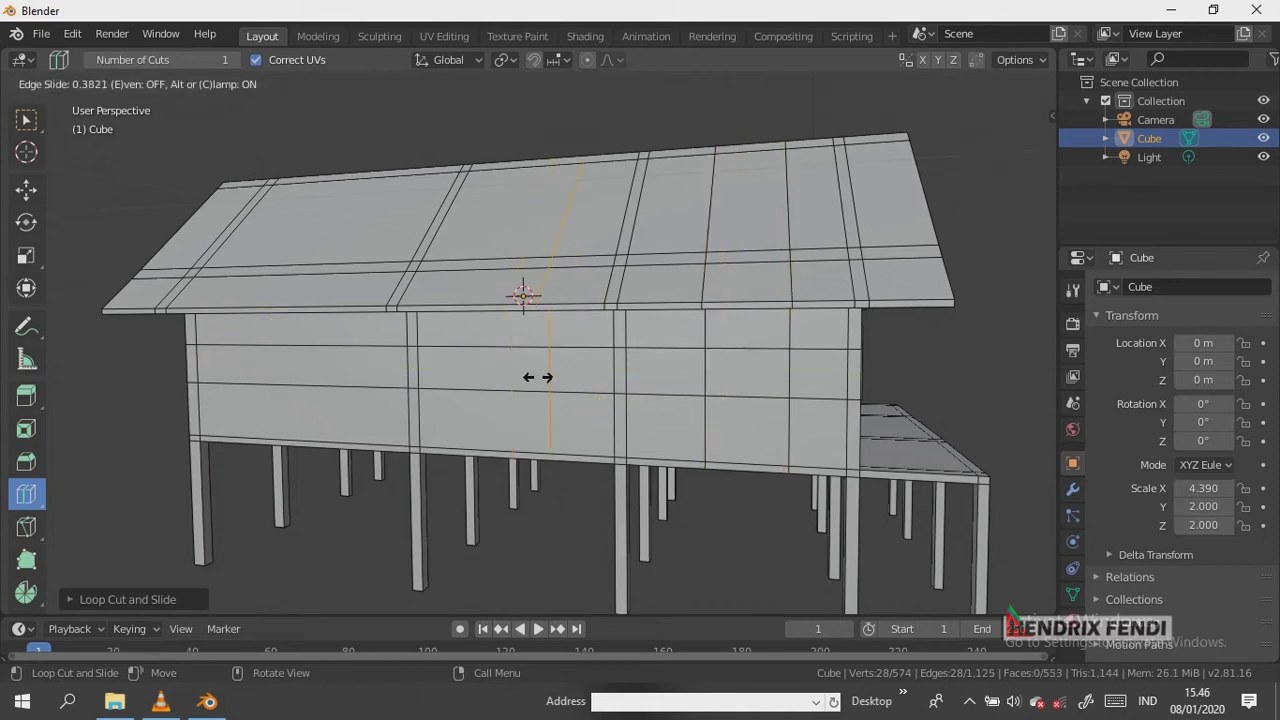
{"action": "left_click", "coordinate": [537, 377]}
{"action": "left_click", "coordinate": [513, 362]}
{"action": "right_click", "coordinate": [513, 362]}
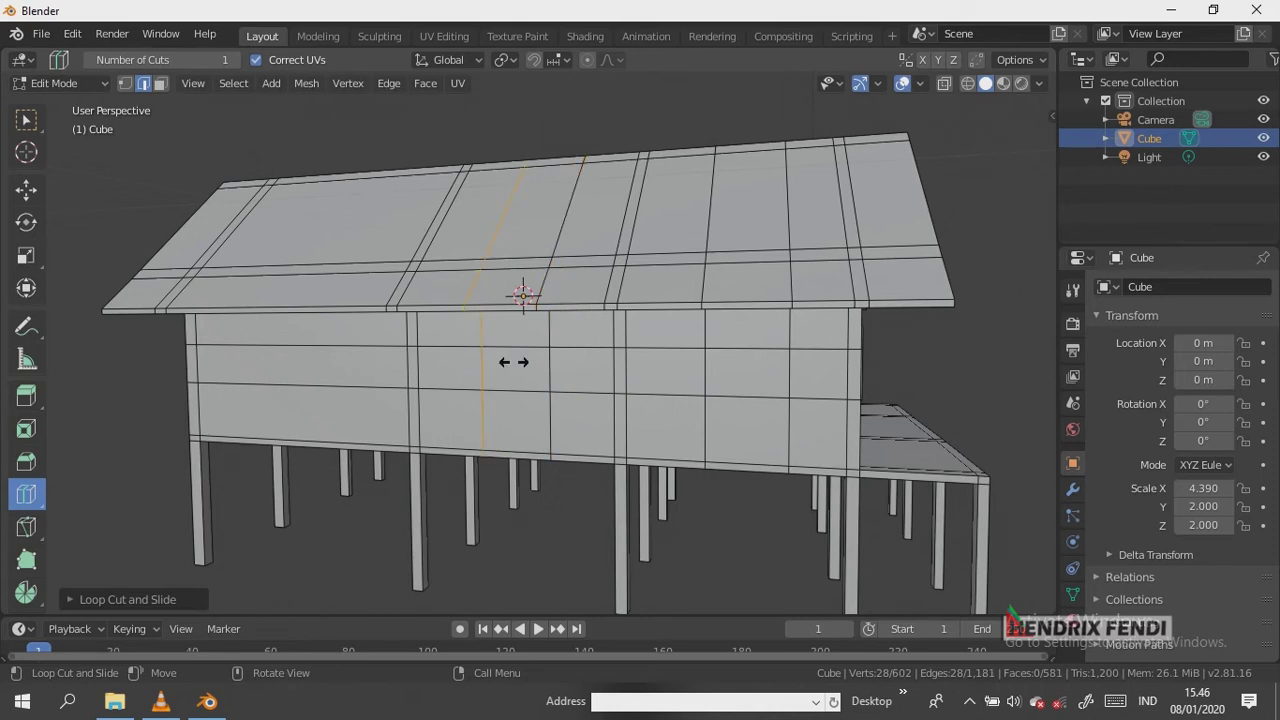
{"action": "left_click", "coordinate": [513, 362]}
{"action": "left_click", "coordinate": [520, 363]}
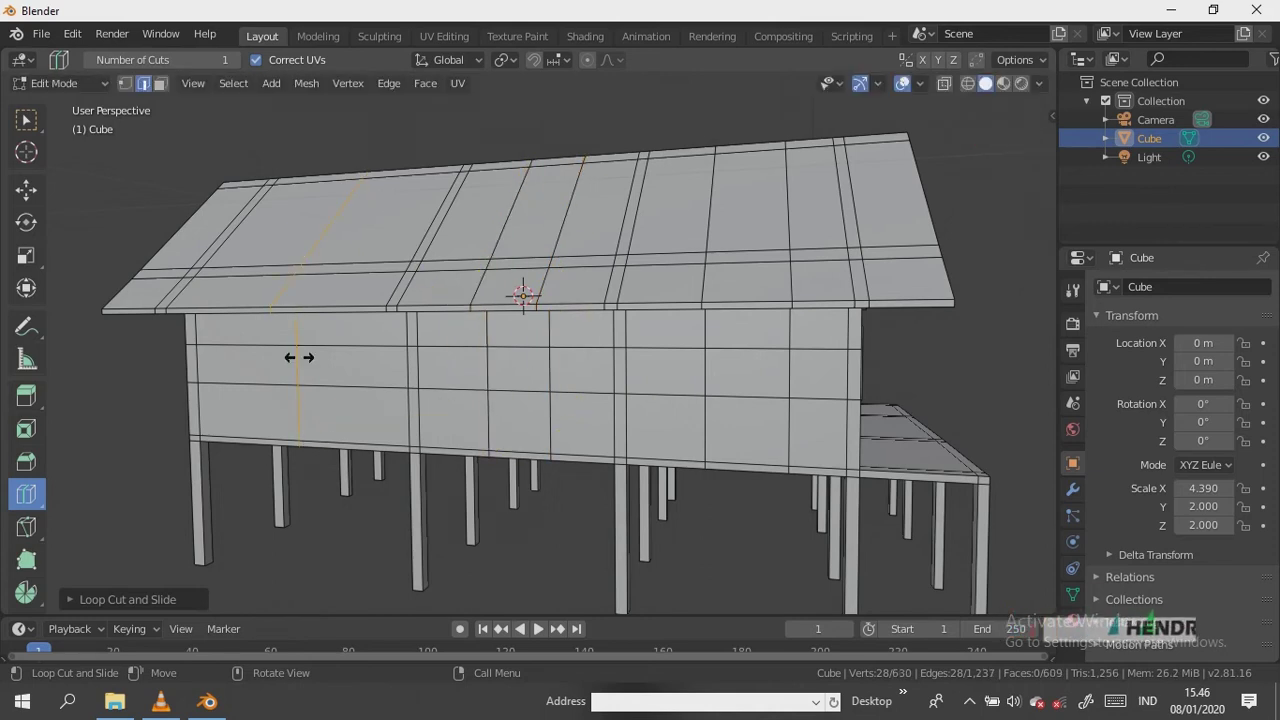
{"action": "left_click", "coordinate": [258, 350]}
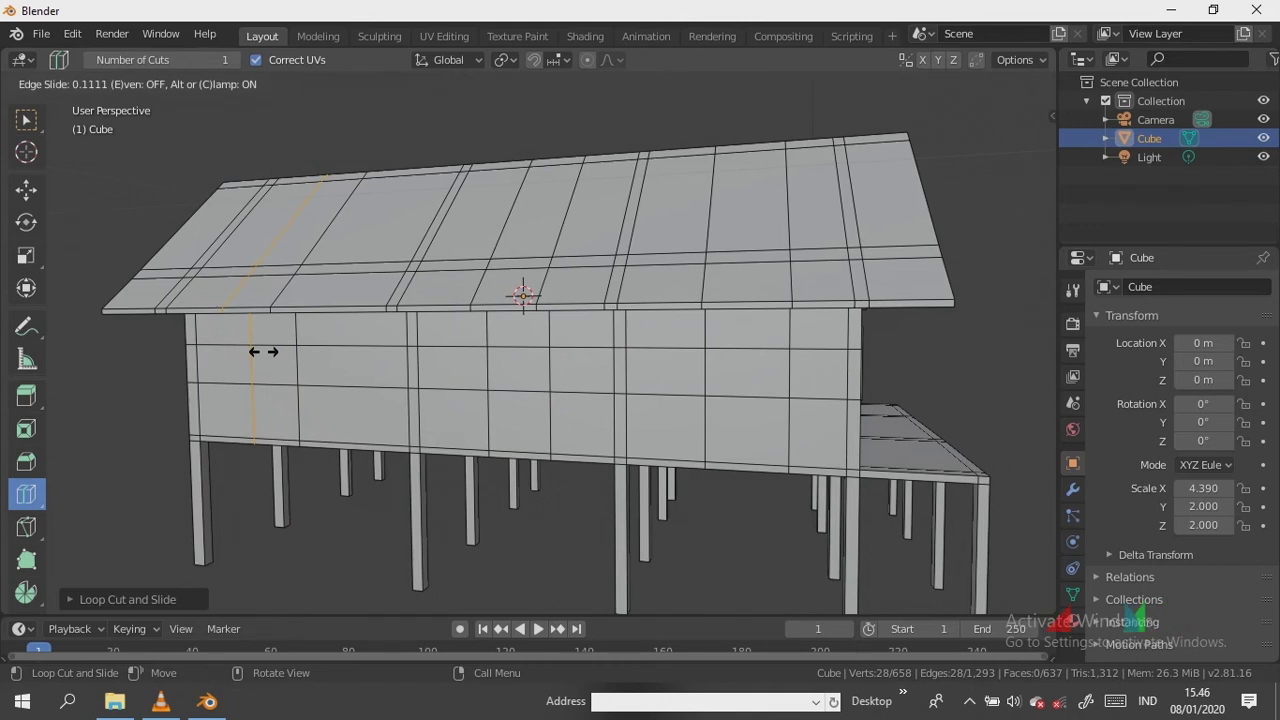
{"action": "left_click", "coordinate": [263, 351]}
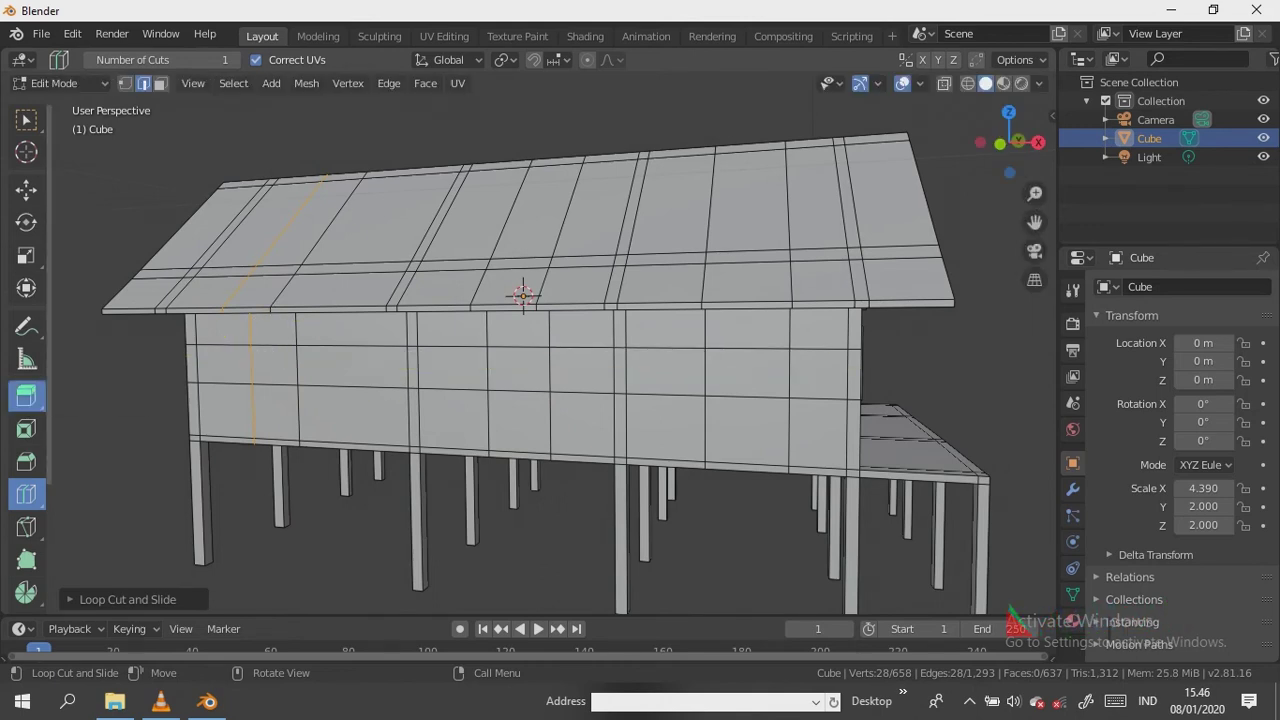
{"action": "left_click", "coordinate": [26, 395]}
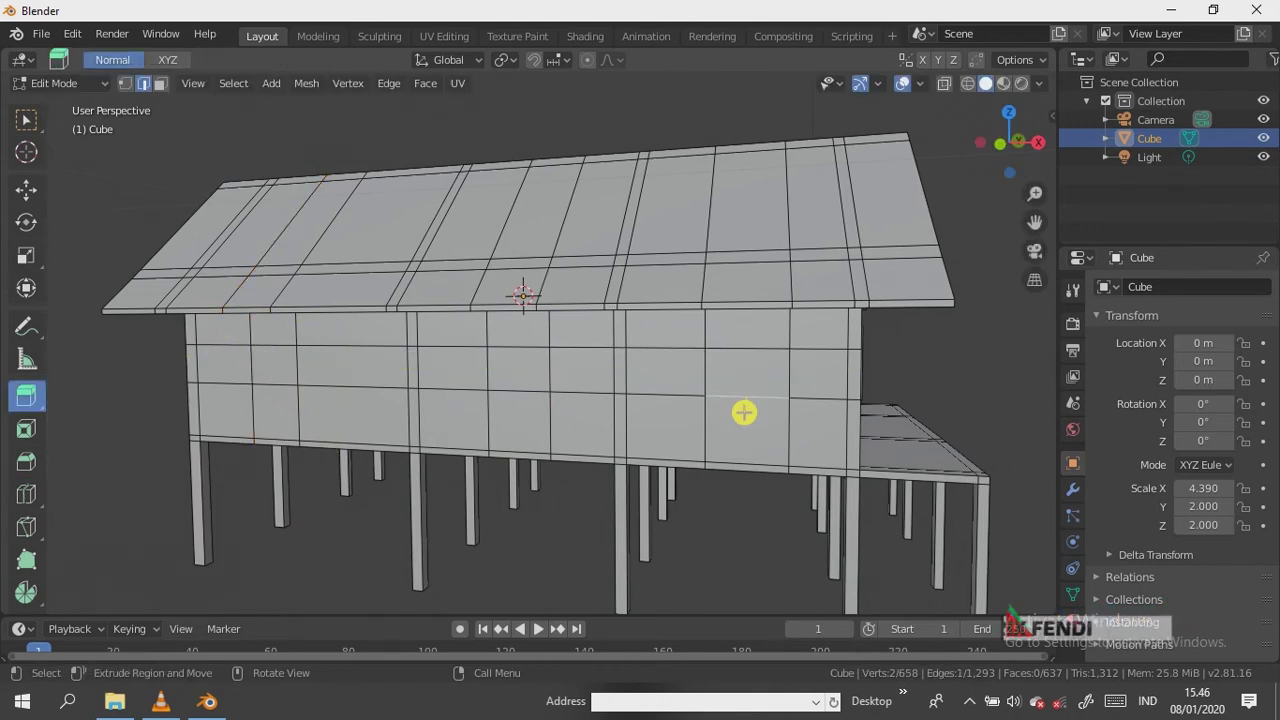
Extrude a side-wall panel inward as a window recess
{"action": "key", "text": "3"}
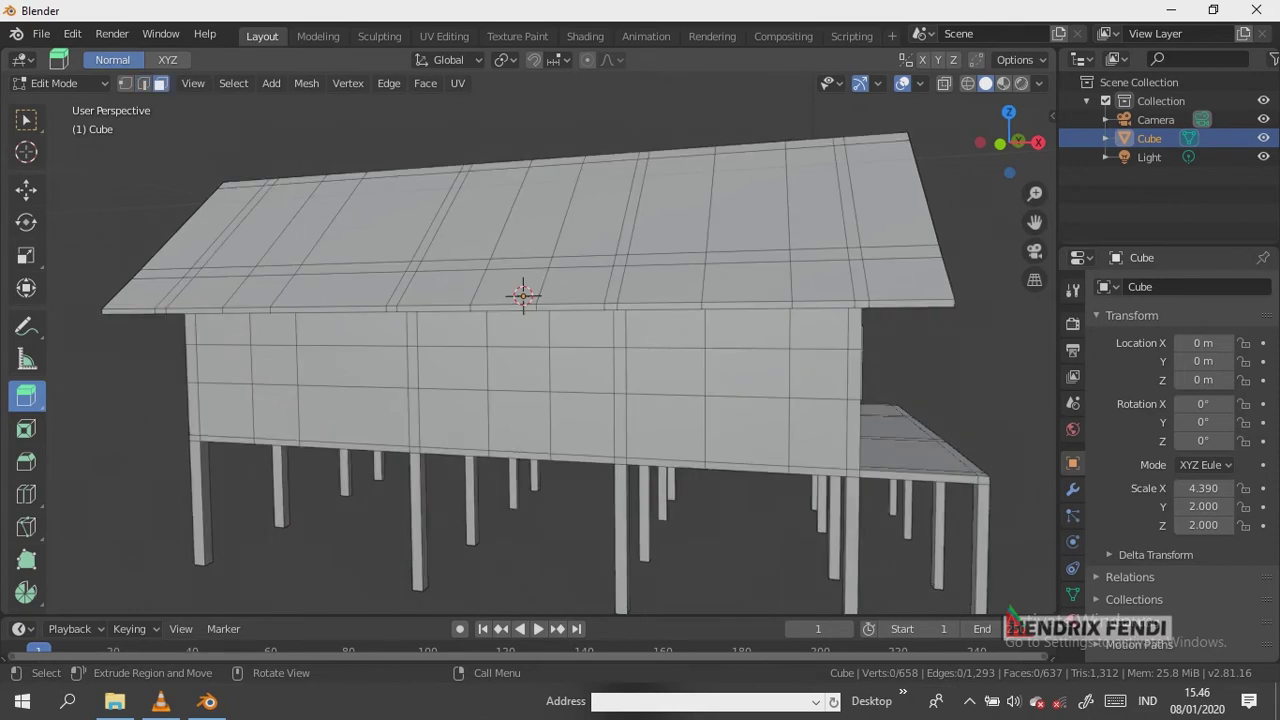
{"action": "left_click", "coordinate": [743, 380]}
{"action": "middle_click_drag", "start_coordinate": [743, 380], "coordinate": [520, 391]}
{"action": "key", "text": "e"}
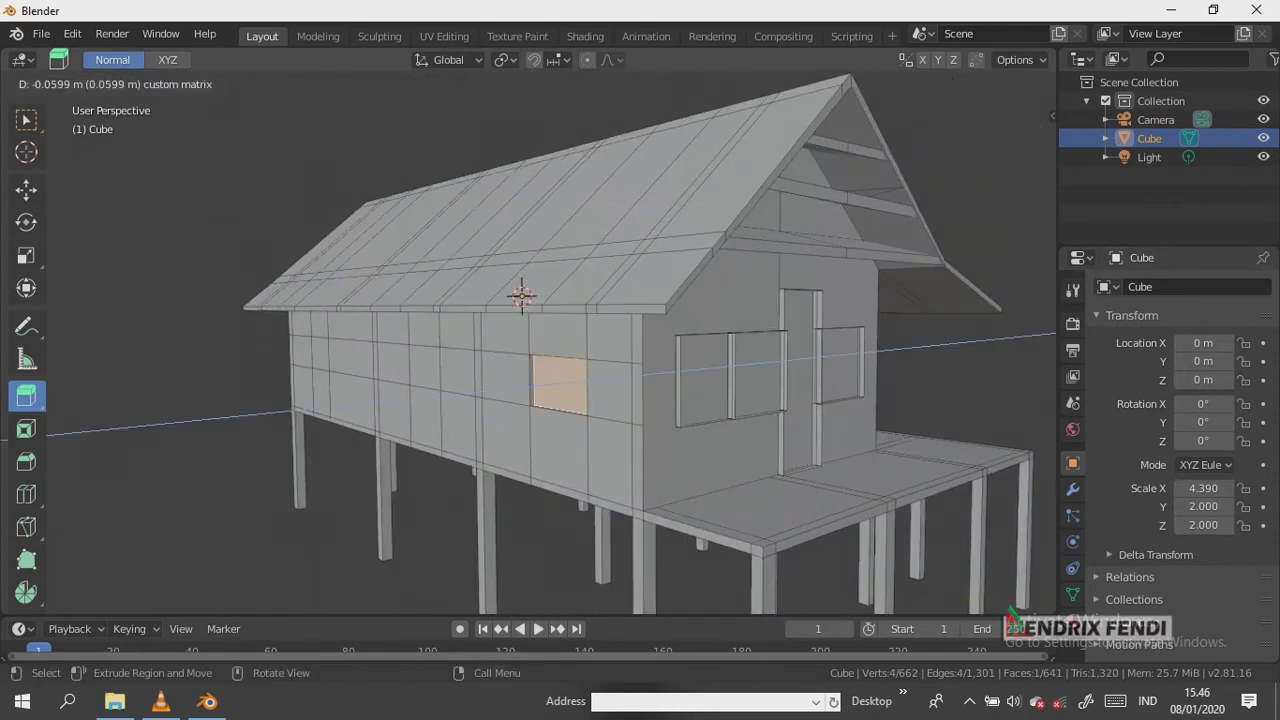
{"action": "left_click", "coordinate": [466, 391]}
{"action": "left_click_drag", "start_coordinate": [466, 391], "coordinate": [470, 392]}
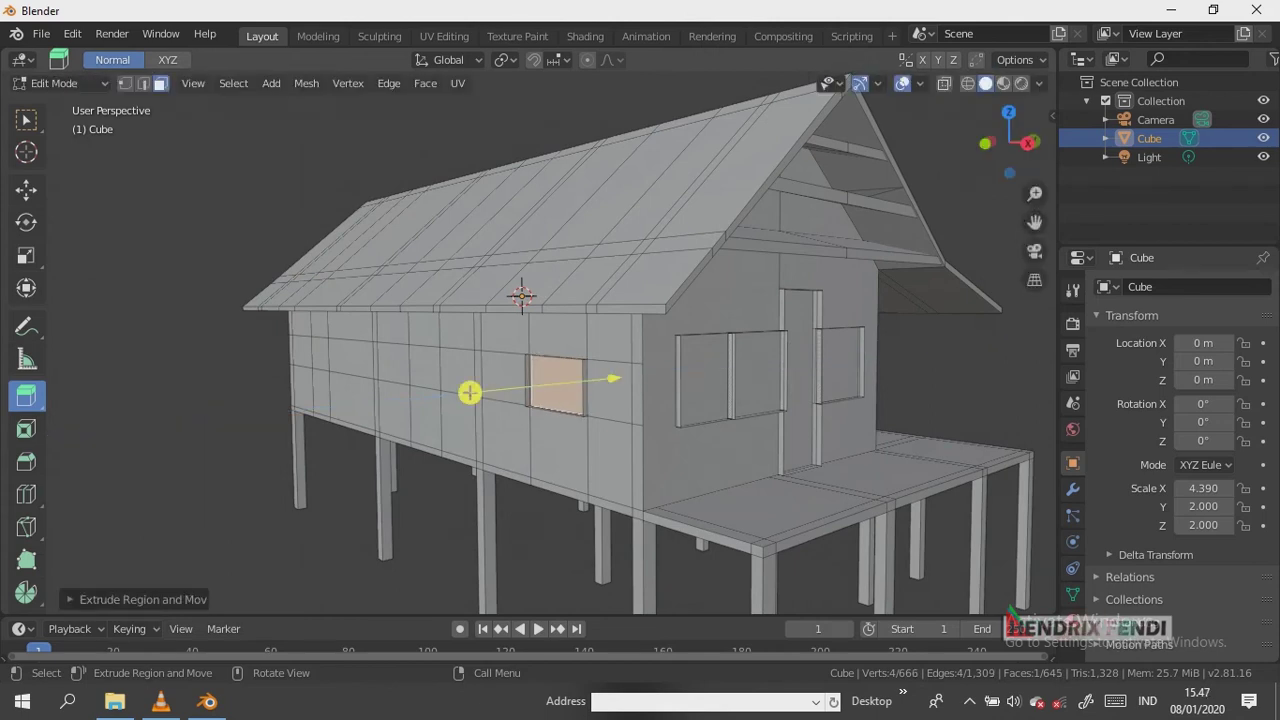
Recess two more panels, one further left and one at the wall's left end
{"action": "left_click", "coordinate": [420, 368]}
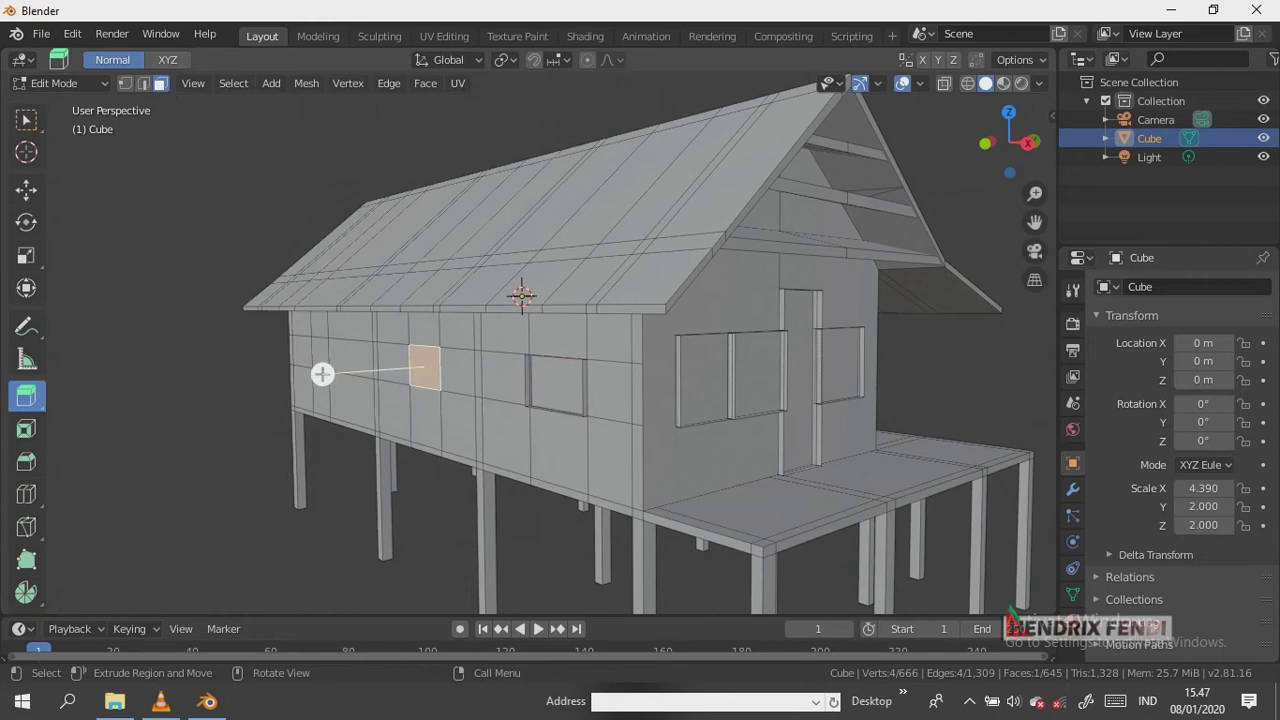
{"action": "key", "text": "e"}
{"action": "left_click", "coordinate": [314, 371]}
{"action": "left_click_drag", "start_coordinate": [314, 371], "coordinate": [300, 372]}
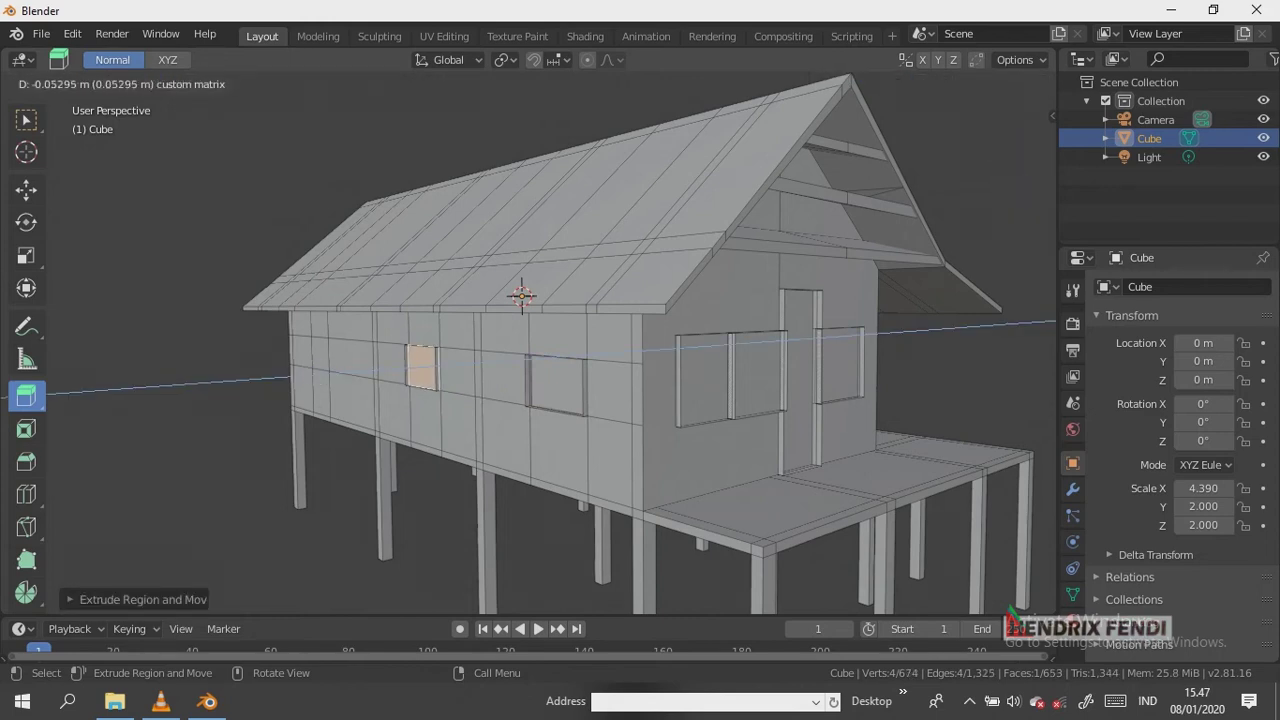
{"action": "left_click", "coordinate": [322, 374]}
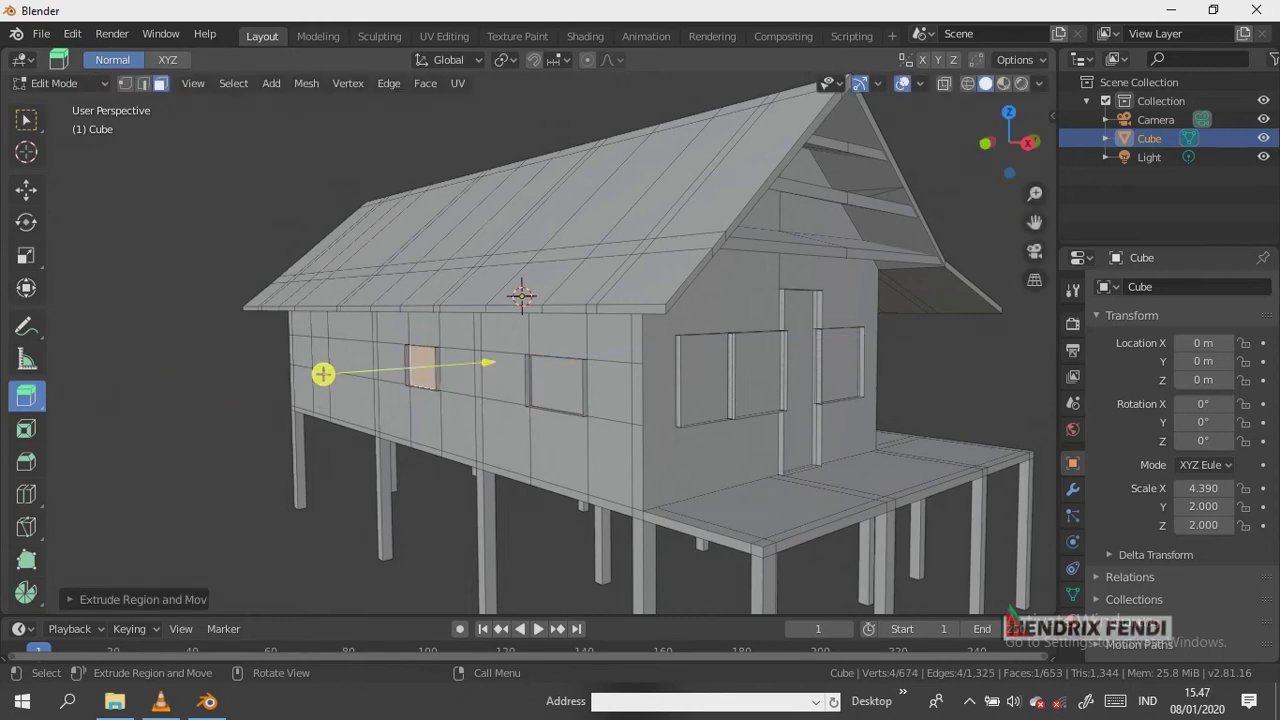
{"action": "left_click", "coordinate": [319, 353]}
{"action": "left_click_drag", "start_coordinate": [208, 360], "coordinate": [198, 362]}
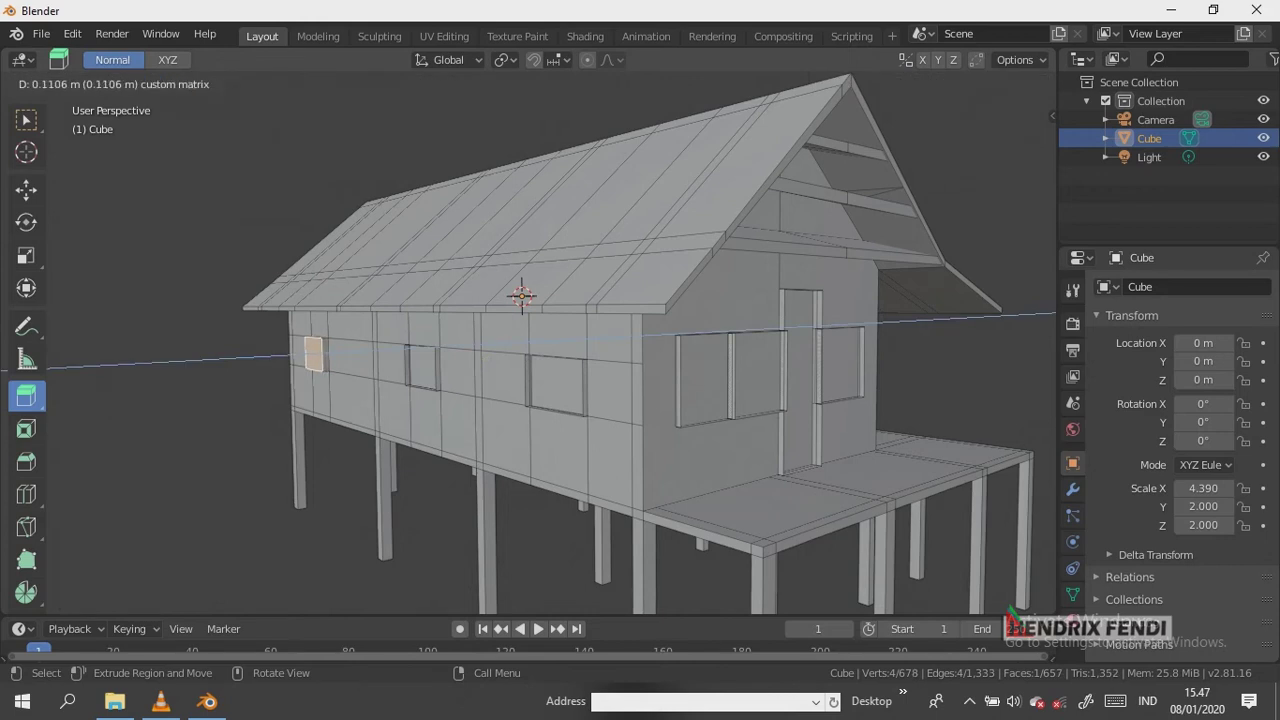
{"action": "left_click_drag", "start_coordinate": [198, 362], "coordinate": [208, 360]}
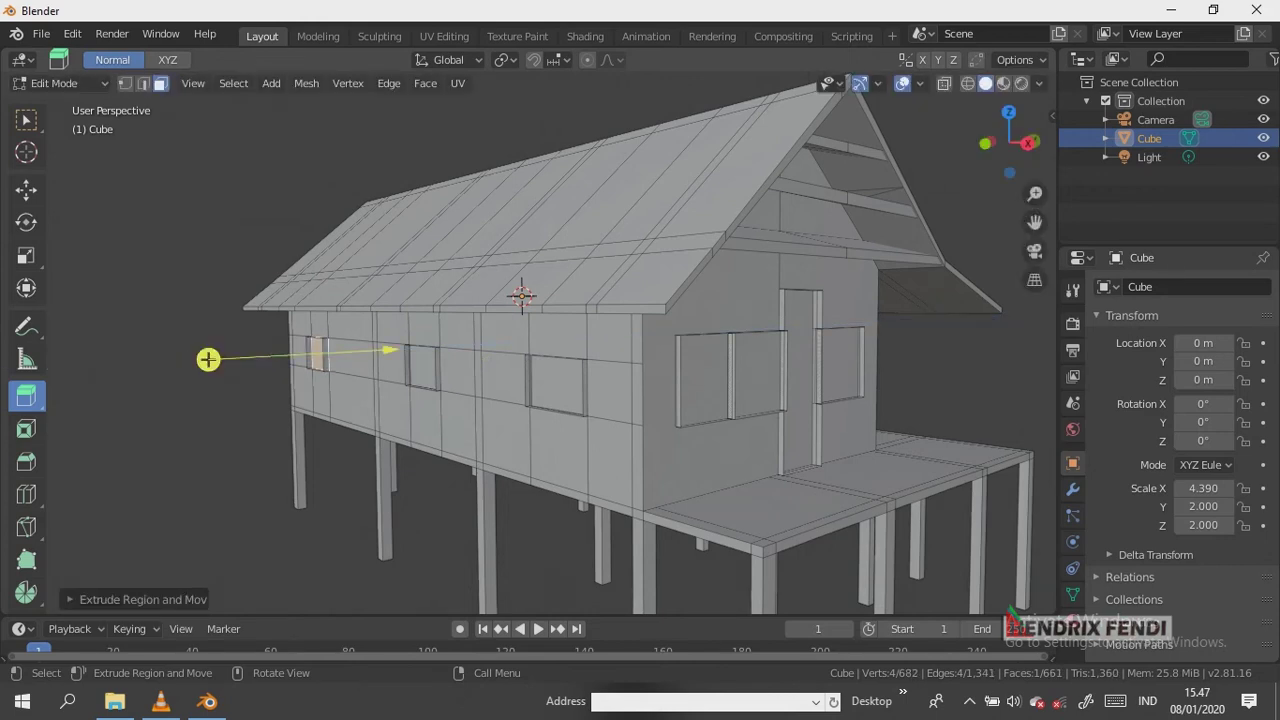
Select both window faces on the porch wall and push them inward together
{"action": "middle_click_drag", "start_coordinate": [208, 360], "coordinate": [430, 362]}
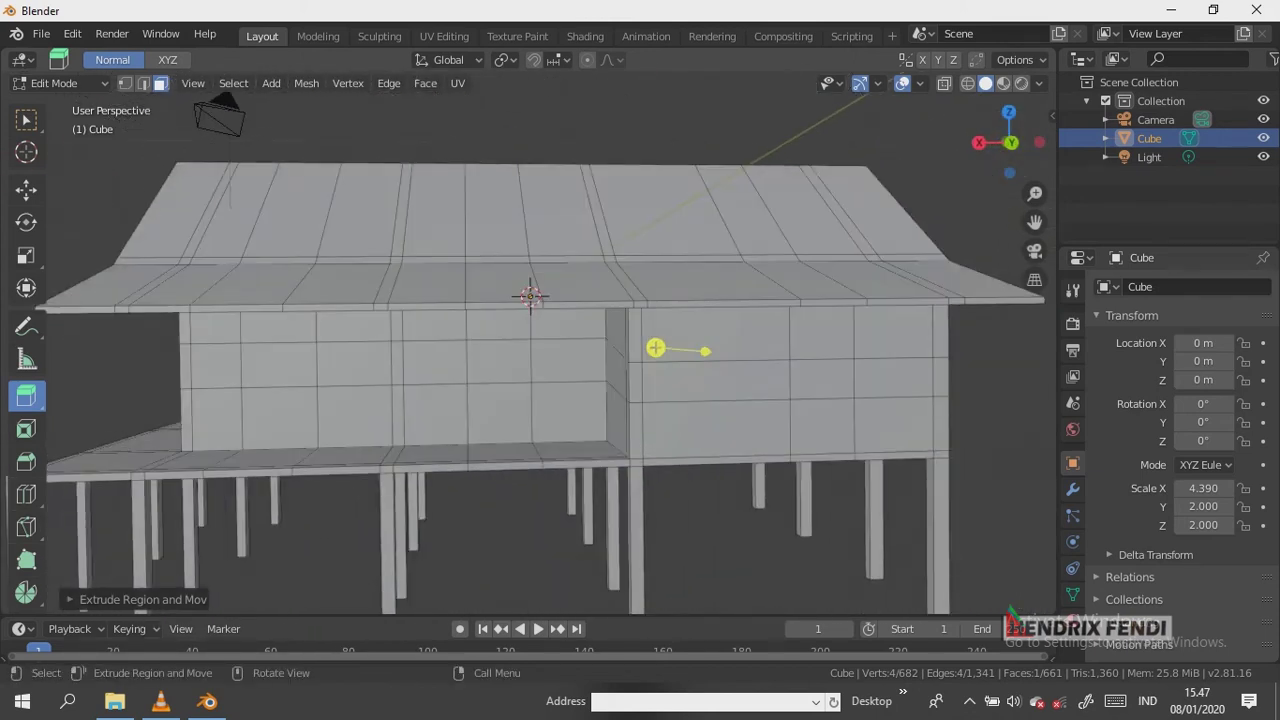
{"action": "left_click", "coordinate": [278, 365]}
{"action": "middle_click_drag", "start_coordinate": [430, 362], "coordinate": [380, 358]}
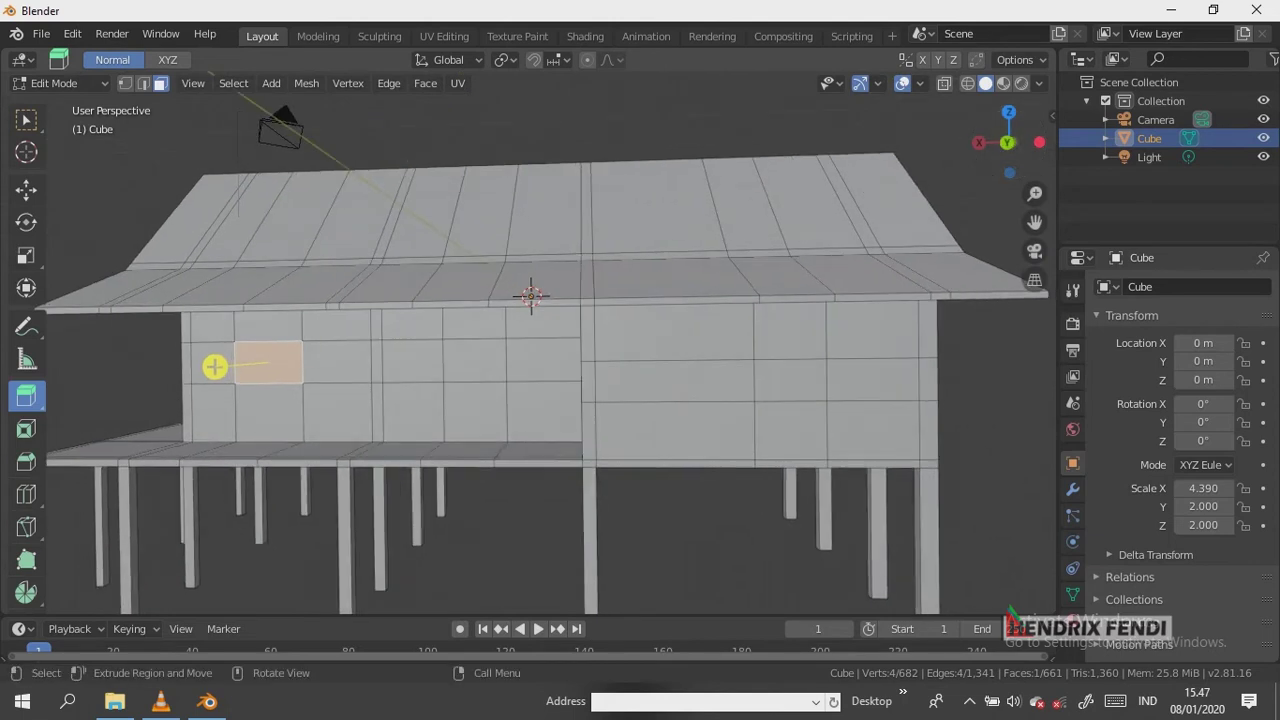
{"action": "left_click", "coordinate": [412, 362], "text": "shift"}
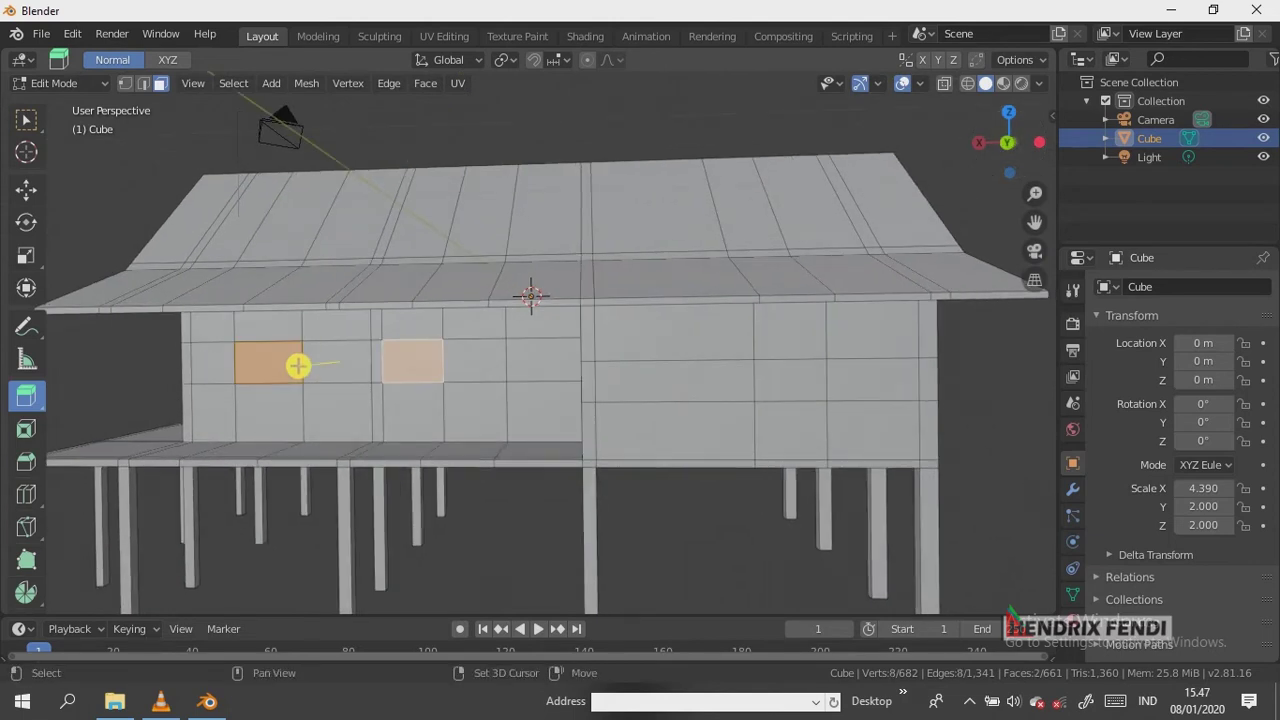
{"action": "left_click_drag", "start_coordinate": [1008, 142], "coordinate": [995, 144]}
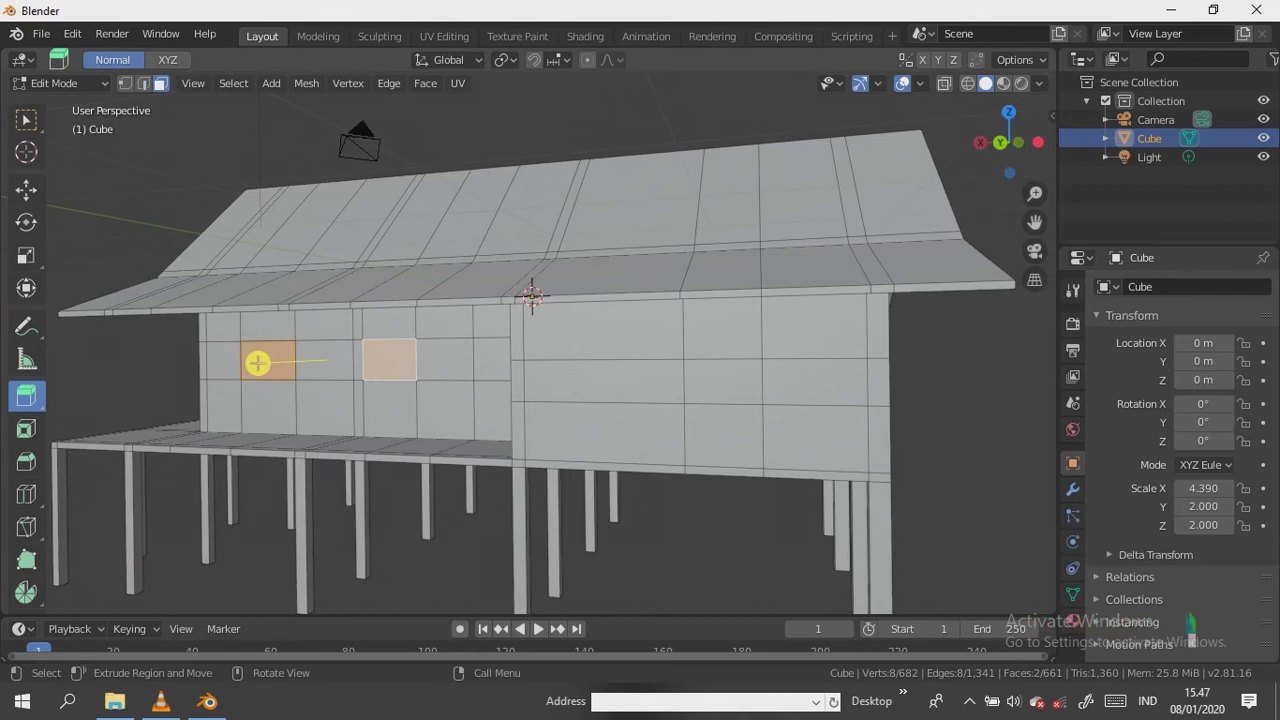
{"action": "left_click_drag", "start_coordinate": [258, 362], "coordinate": [255, 362]}
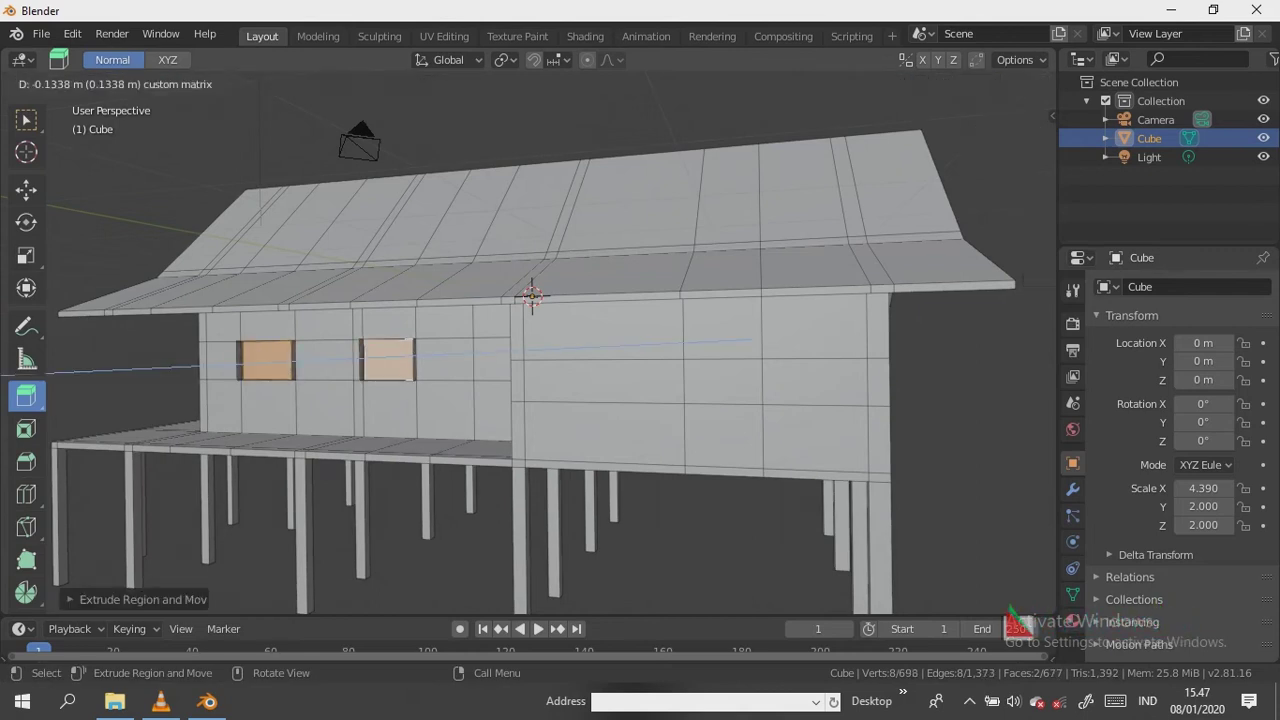
{"action": "left_click", "coordinate": [263, 360]}
Recess a third window face on the main wall
{"action": "mouse_move", "coordinate": [263, 360]}
{"action": "middle_mouse_down"}
{"action": "mouse_move", "coordinate": [628, 334]}
{"action": "mouse_move", "coordinate": [526, 314]}
{"action": "mouse_move", "coordinate": [367, 334]}
{"action": "middle_mouse_up"}
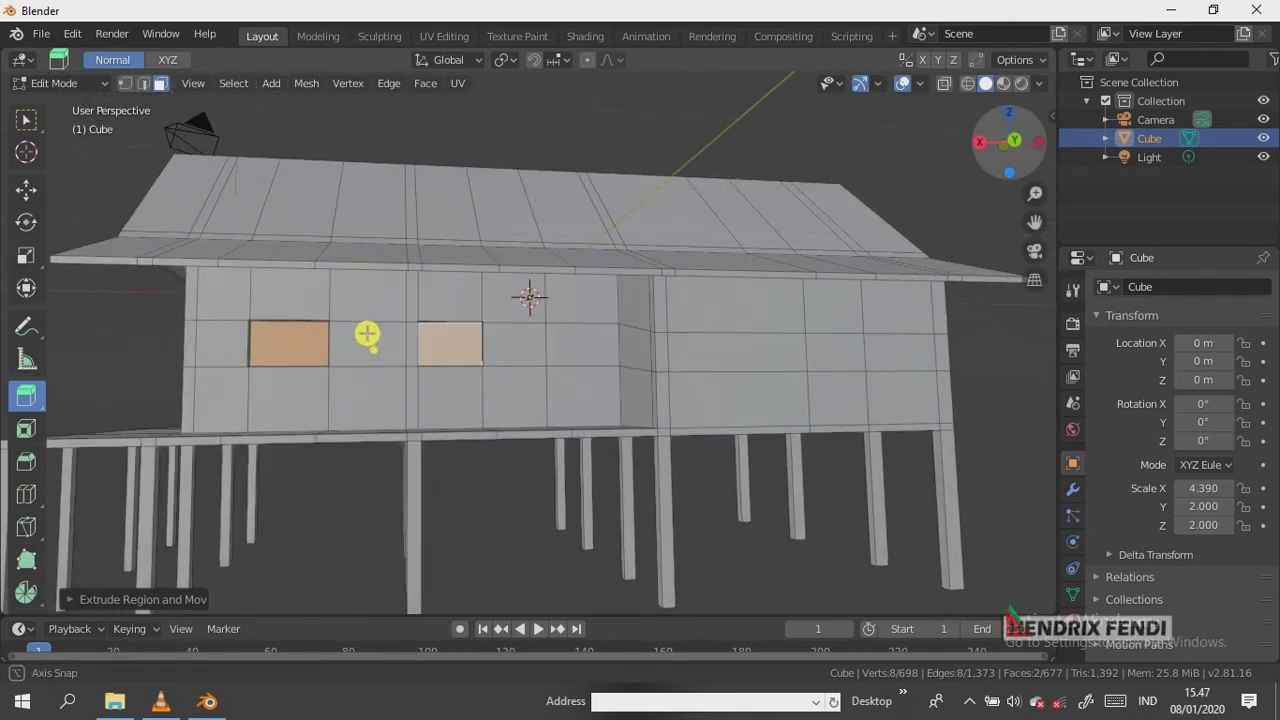
{"action": "left_click", "coordinate": [836, 352]}
{"action": "left_click", "coordinate": [907, 343]}
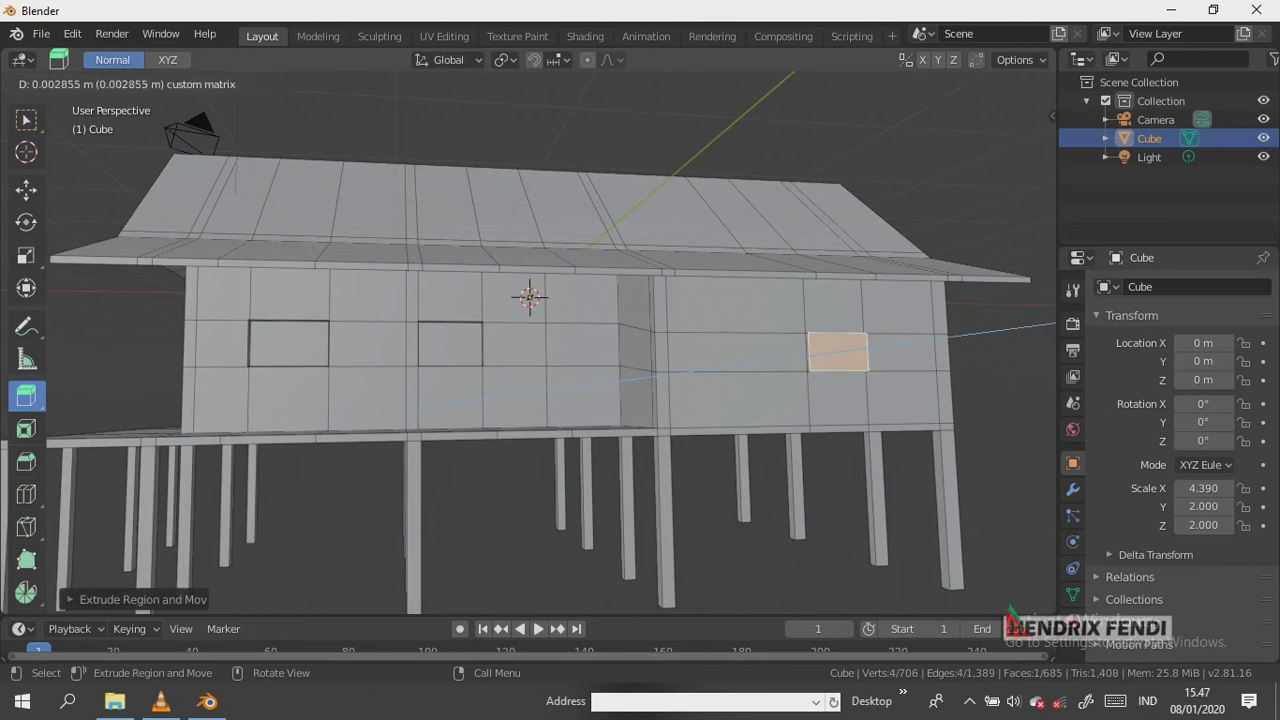
{"action": "mouse_move", "coordinate": [903, 343]}
{"action": "middle_mouse_down"}
{"action": "mouse_move", "coordinate": [745, 323]}
{"action": "mouse_move", "coordinate": [741, 405]}
{"action": "middle_mouse_up"}
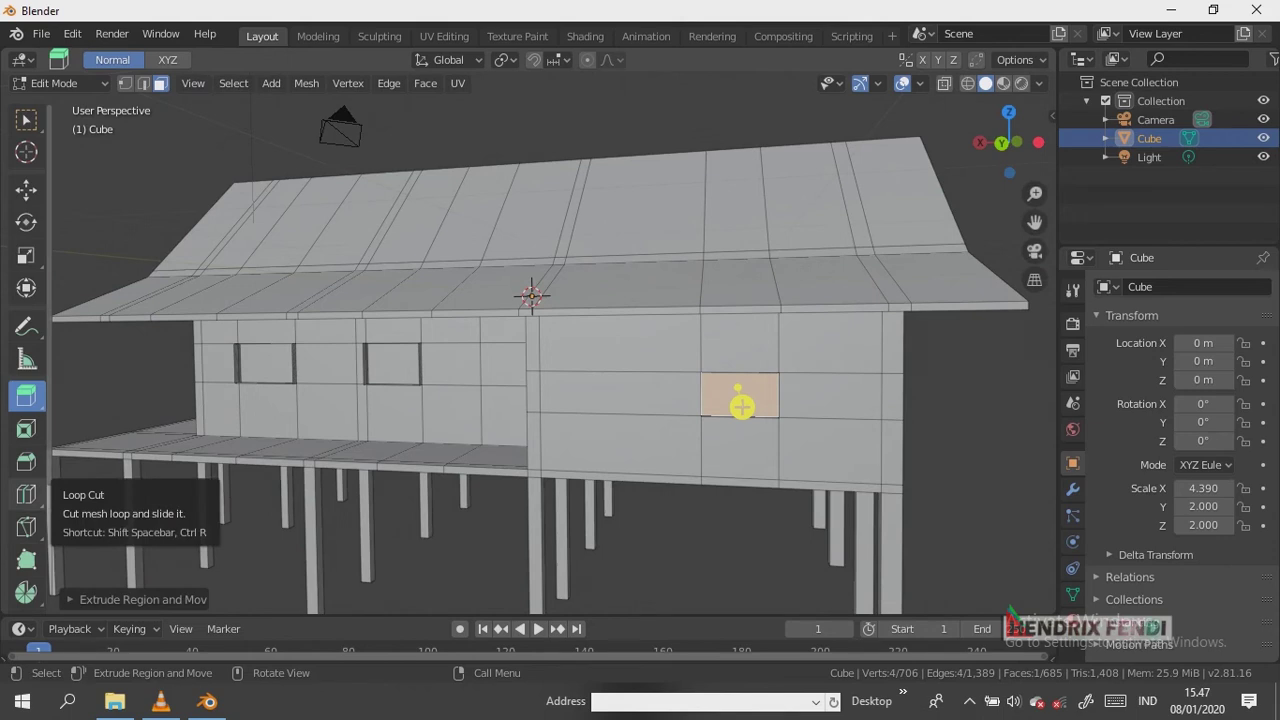
Knife-cut a tall door outline into the right end of the main wall
{"action": "left_click", "coordinate": [26, 527]}
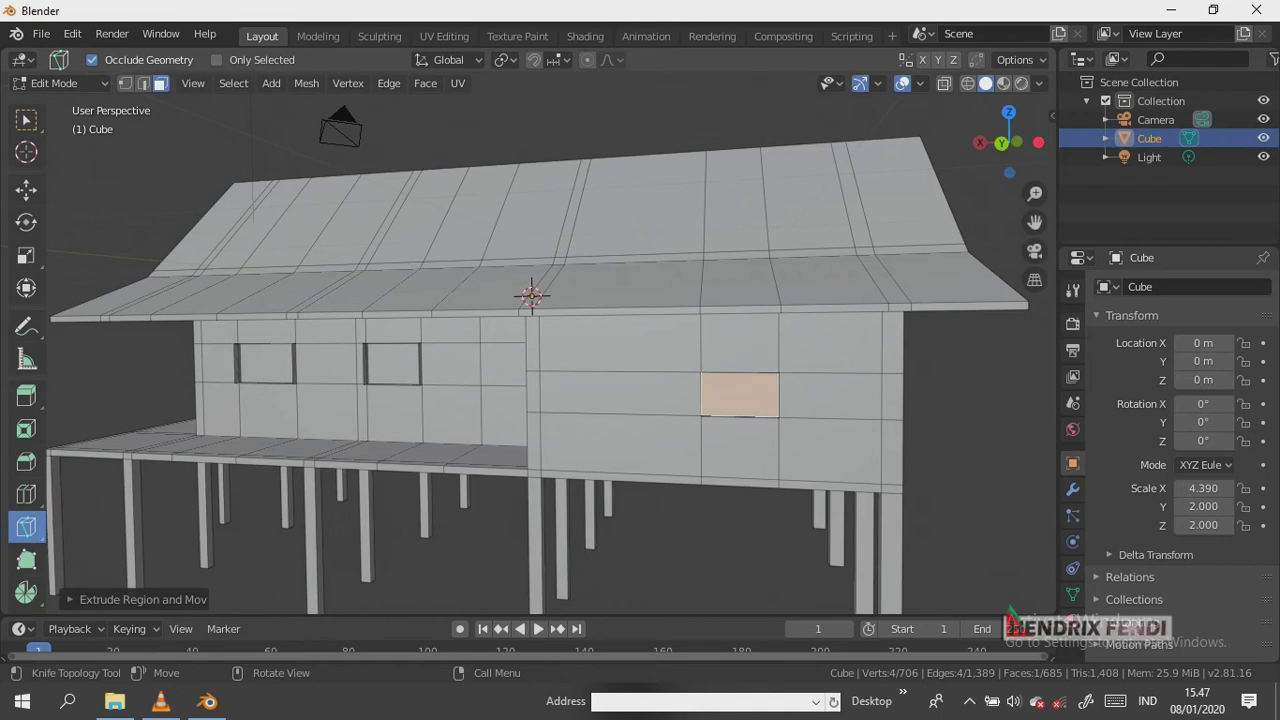
{"action": "left_click", "coordinate": [882, 338]}
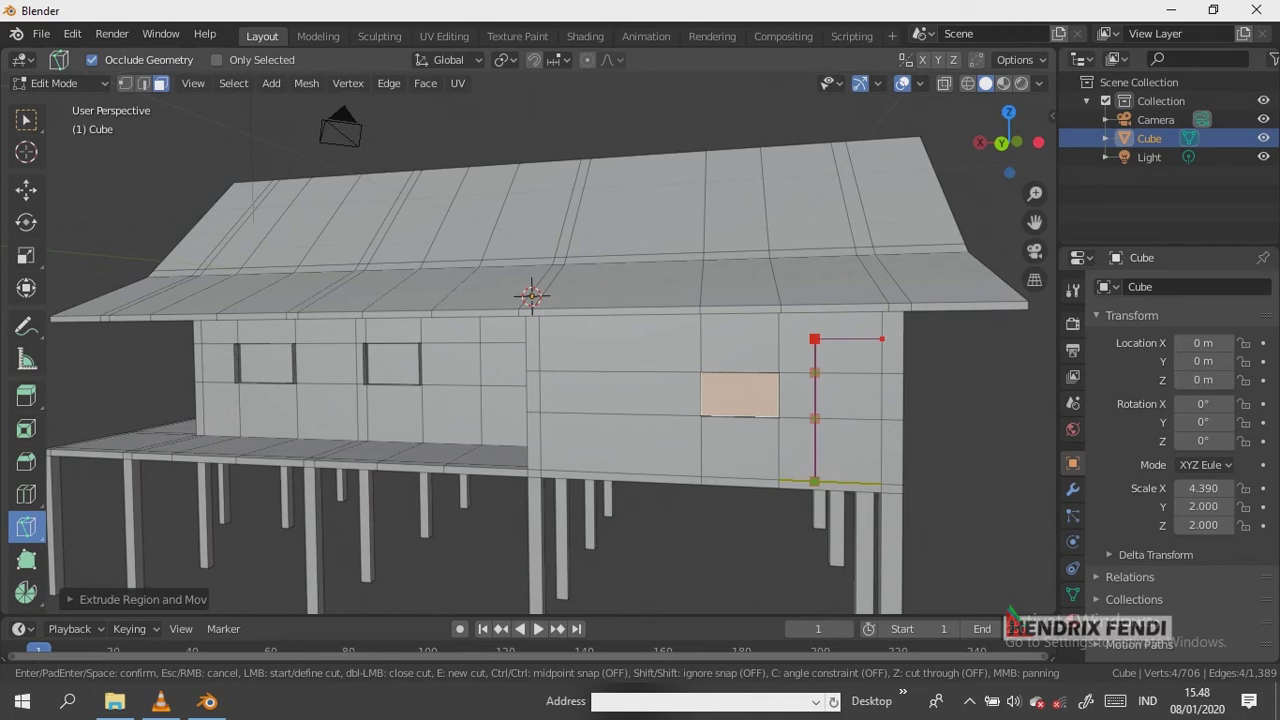
{"action": "key", "text": "Return"}
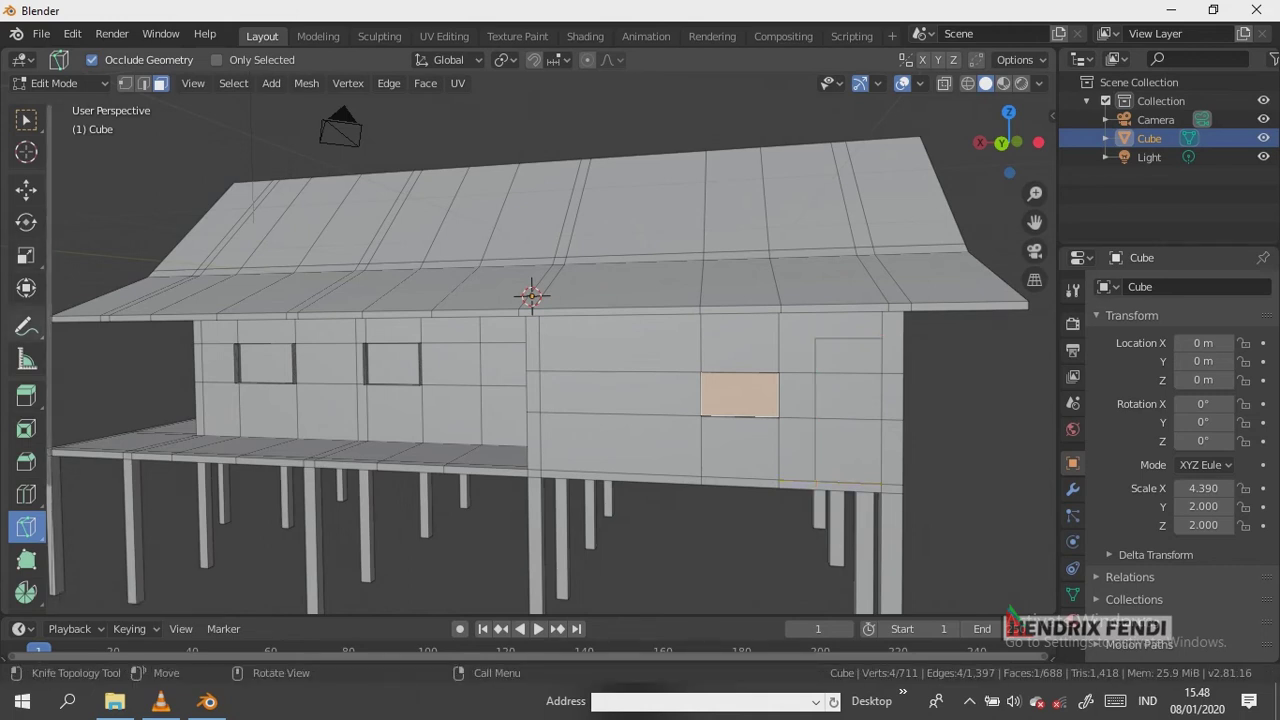
{"action": "left_click", "coordinate": [26, 188]}
{"action": "left_click_drag", "start_coordinate": [739, 395], "coordinate": [848, 356]}
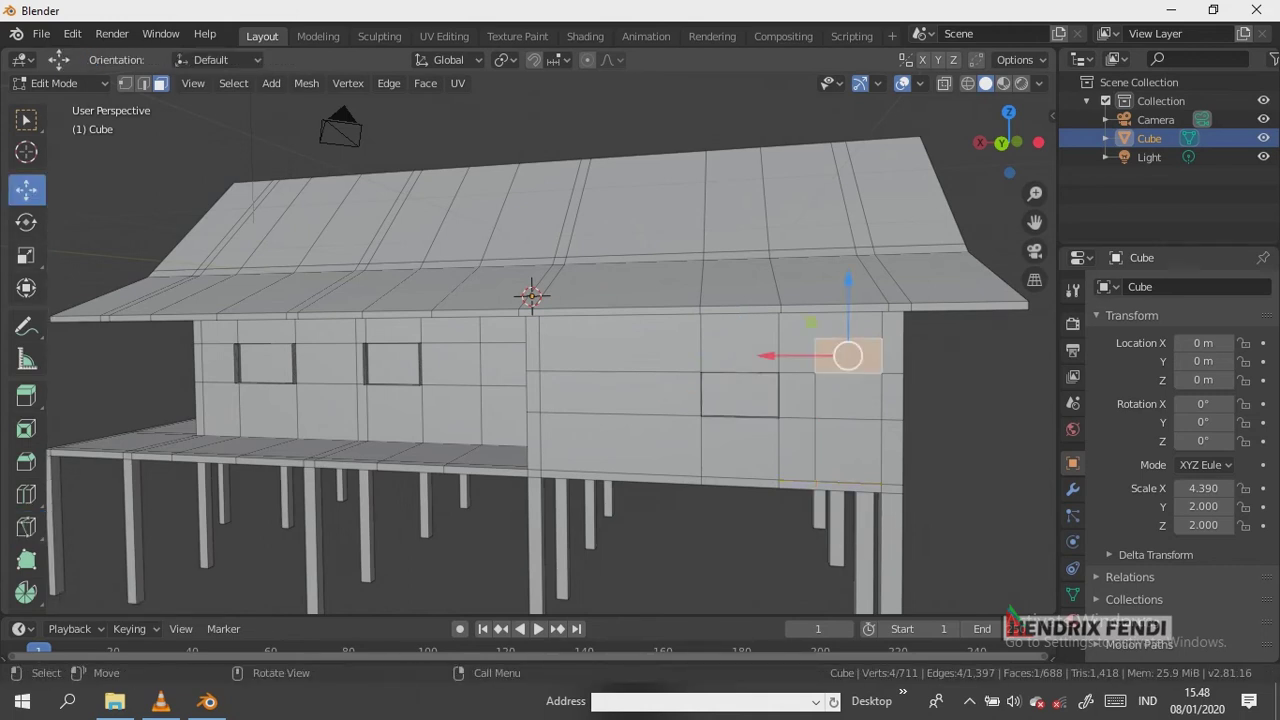
Select the door's inner edges and Limited Dissolve them into one door face
{"action": "key", "text": "2"}
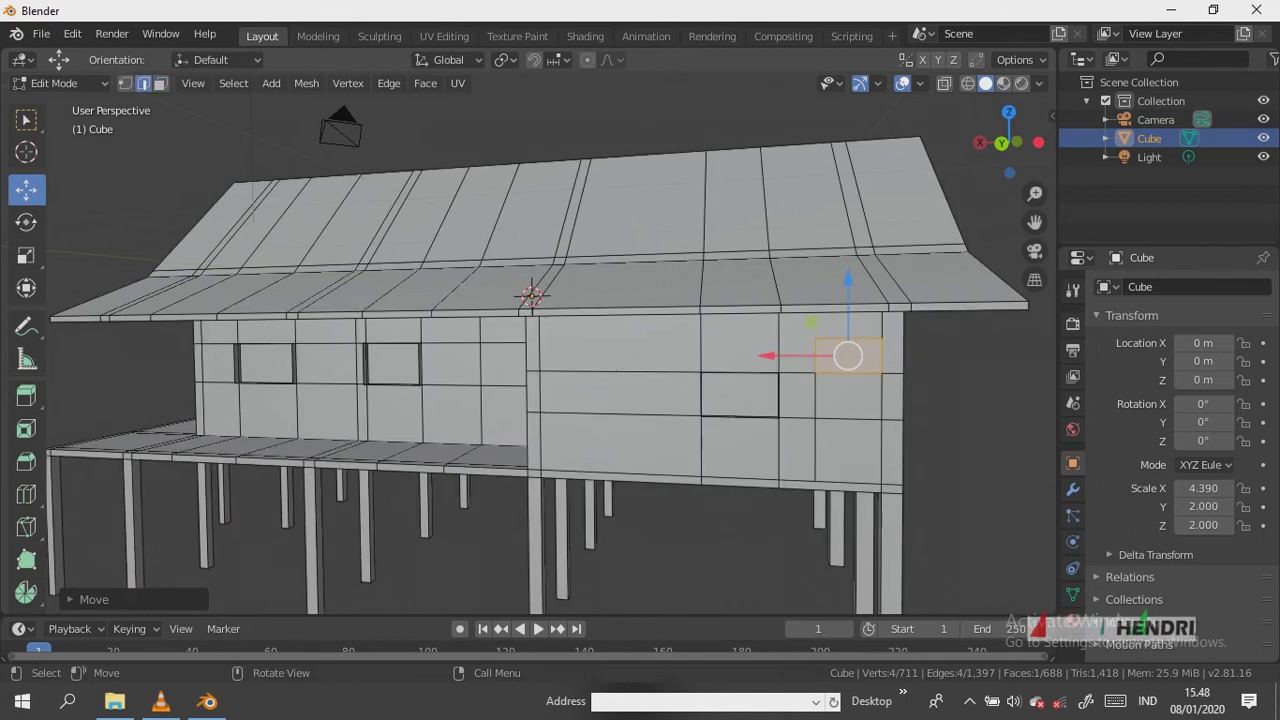
{"action": "left_click", "coordinate": [848, 418]}
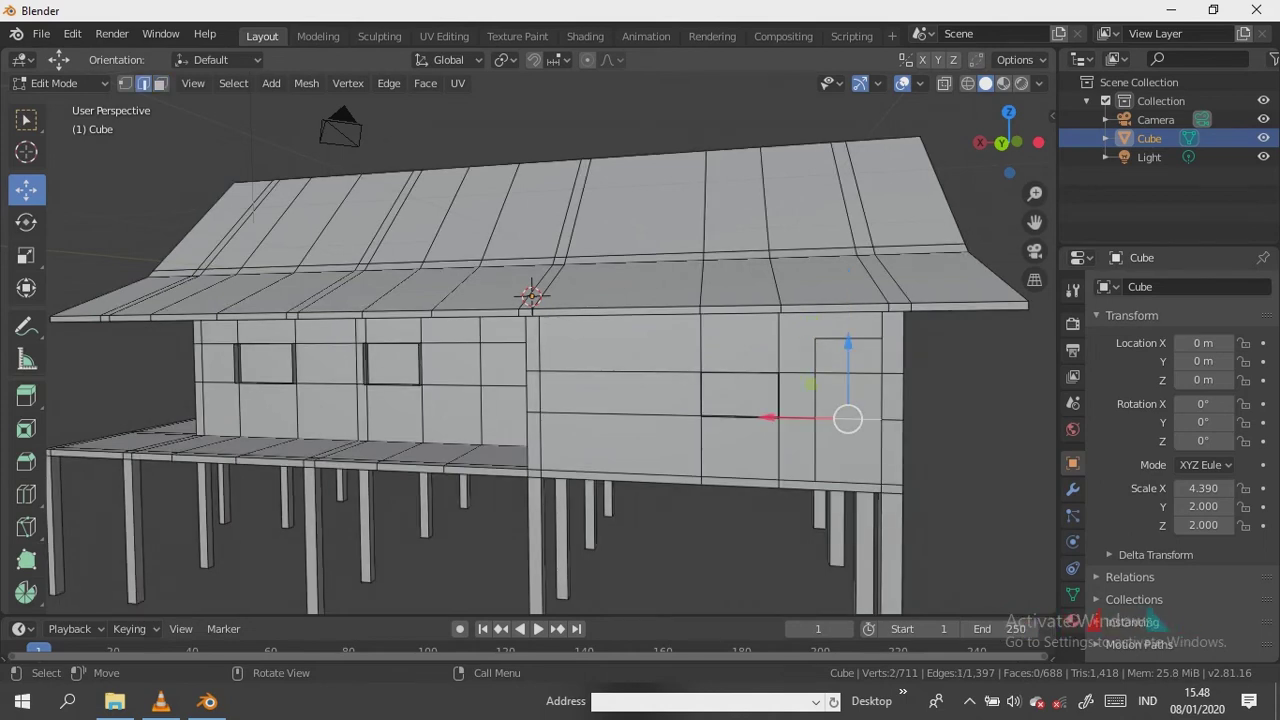
{"action": "left_click", "coordinate": [848, 382], "text": "ctrl"}
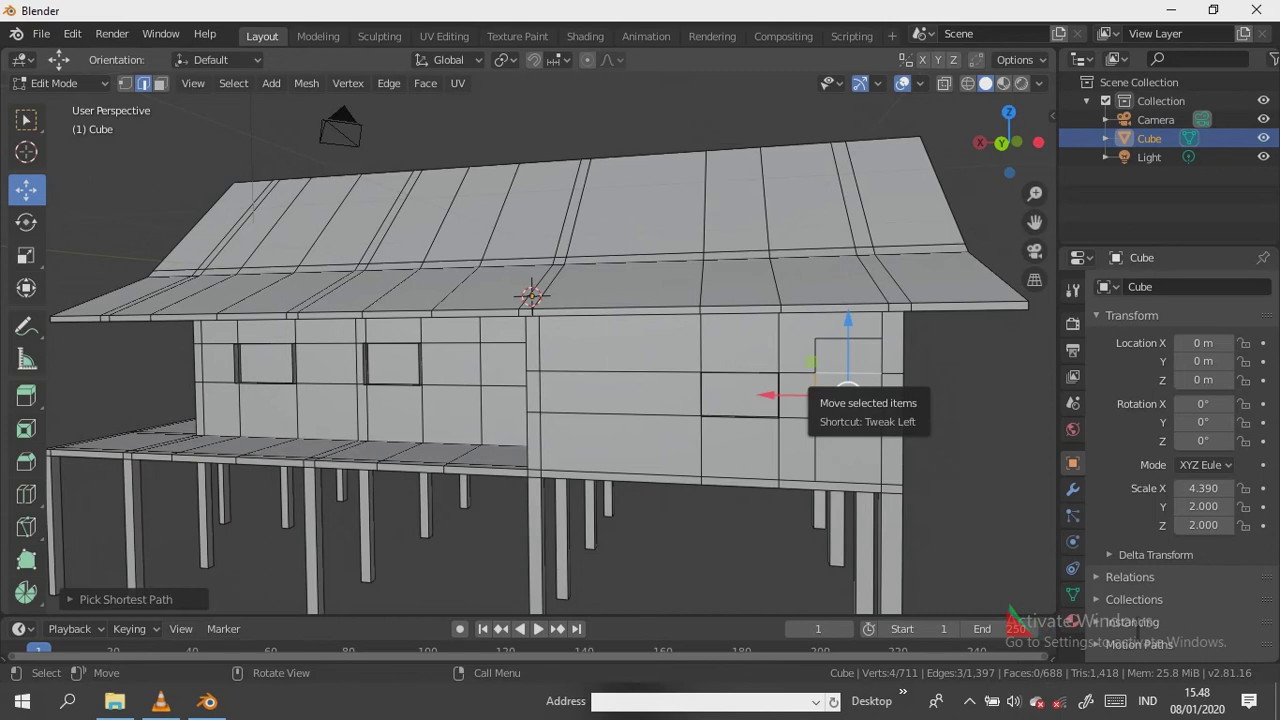
{"action": "key", "text": "x"}
{"action": "left_click", "coordinate": [845, 376]}
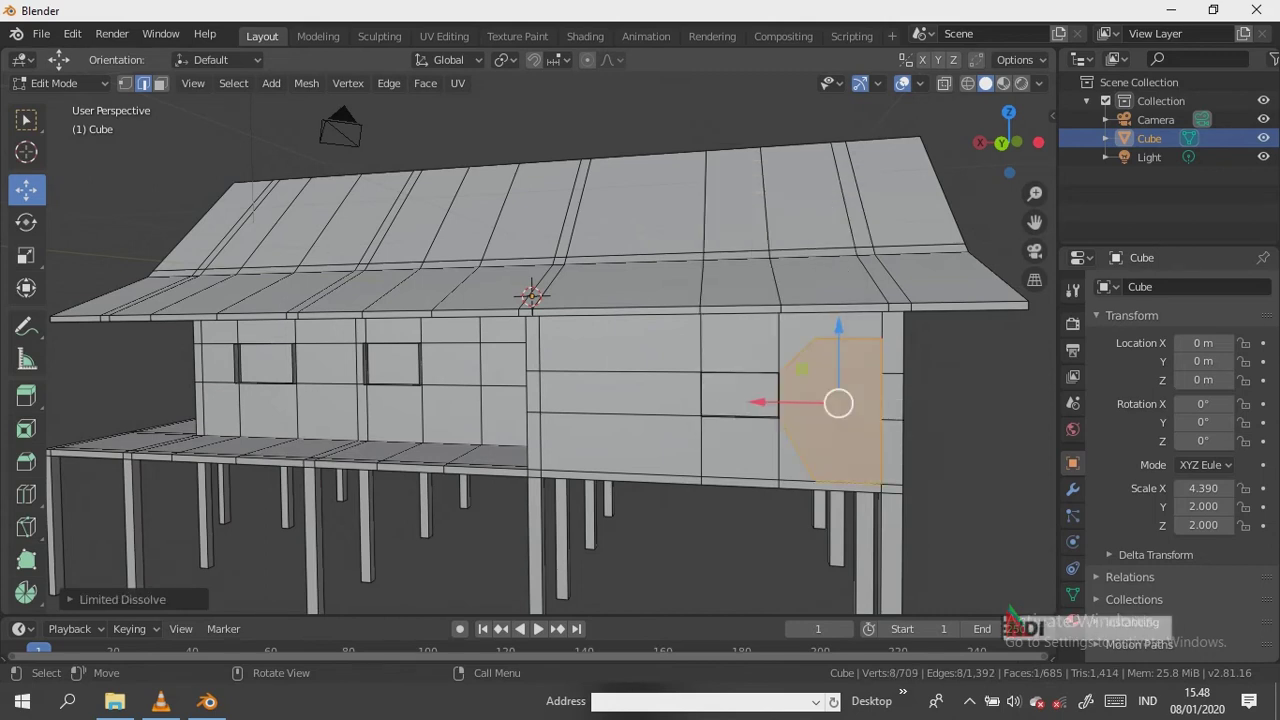
{"action": "key", "text": "ctrl+z"}
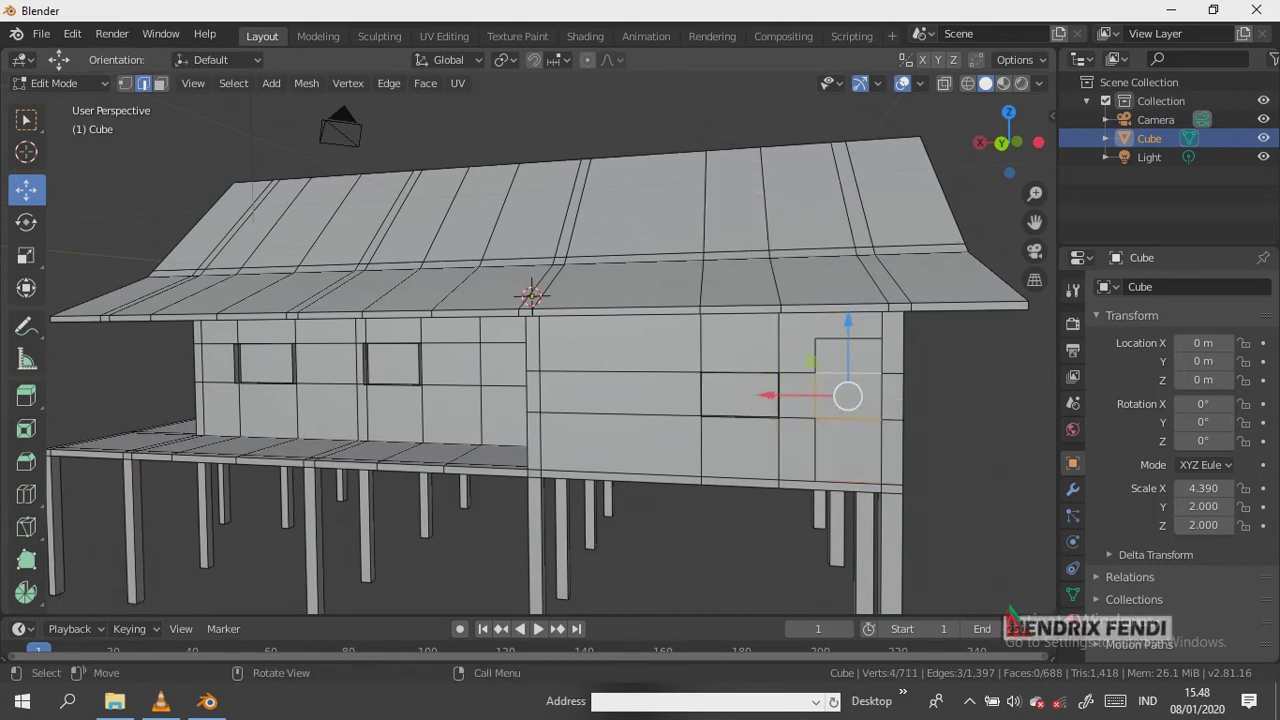
{"action": "left_click", "coordinate": [848, 372]}
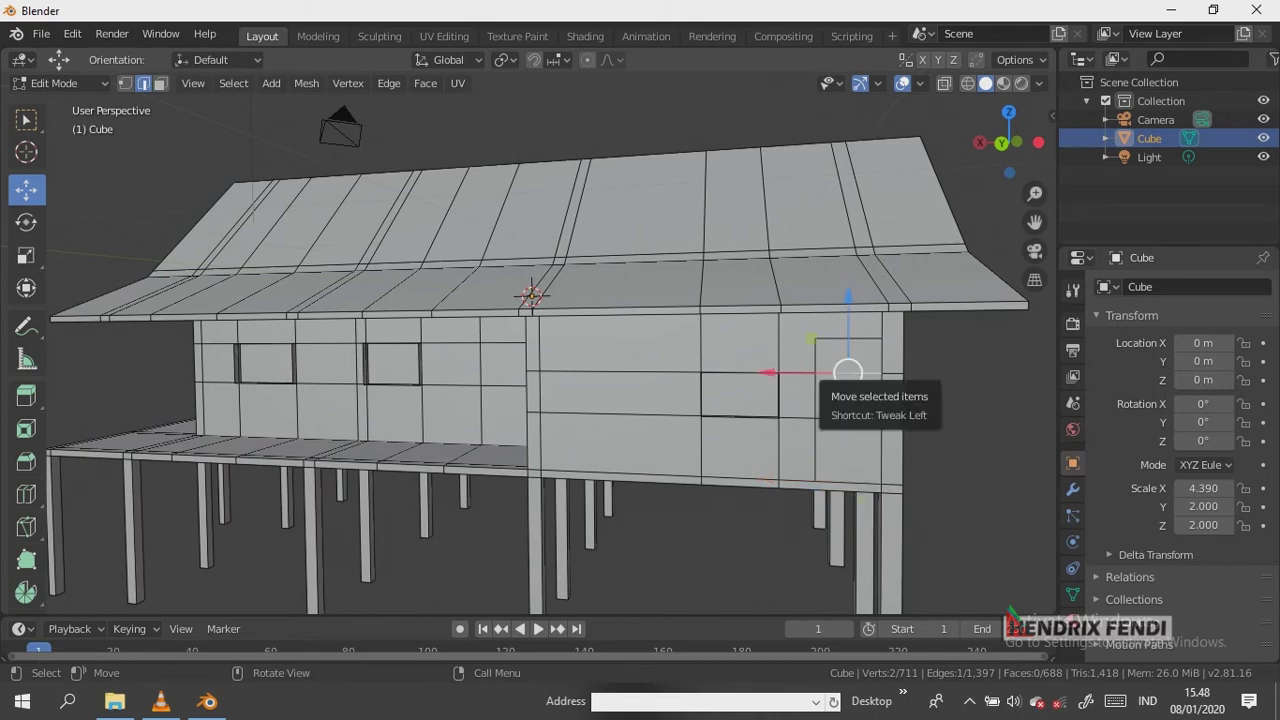
{"action": "key", "text": "shift"}
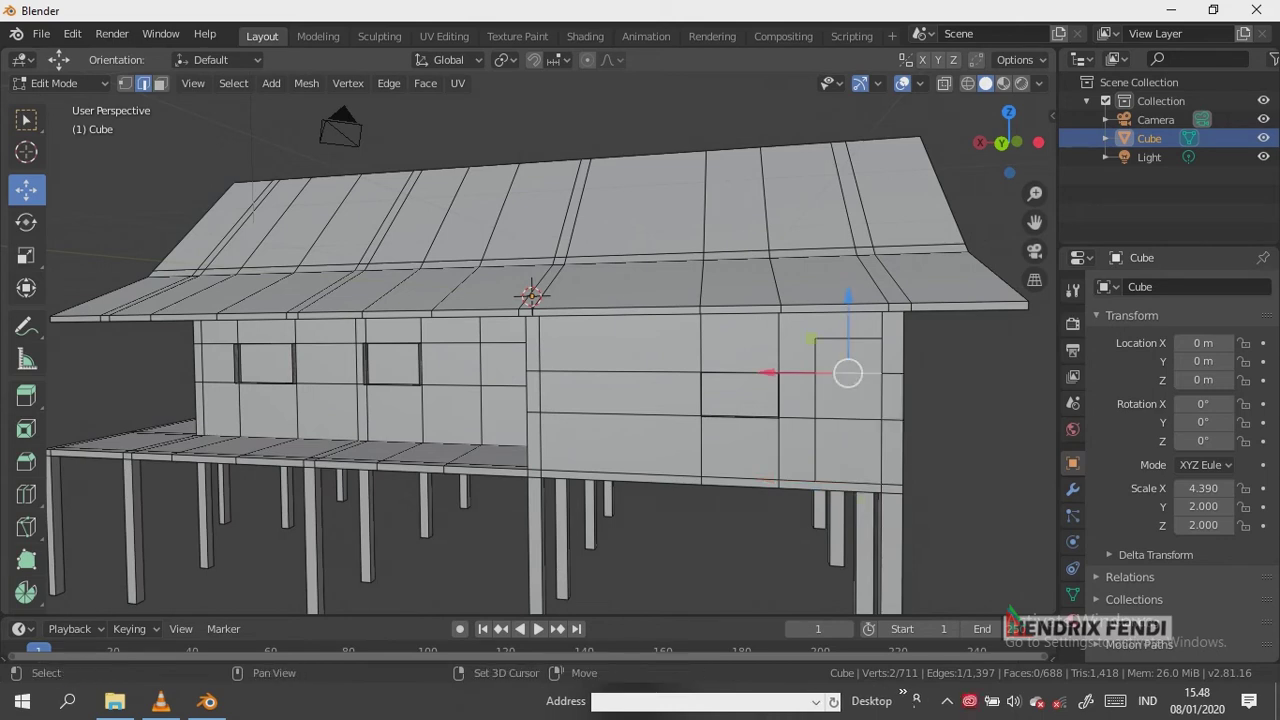
{"action": "left_click", "coordinate": [848, 415], "text": "shift"}
{"action": "key", "text": "x"}
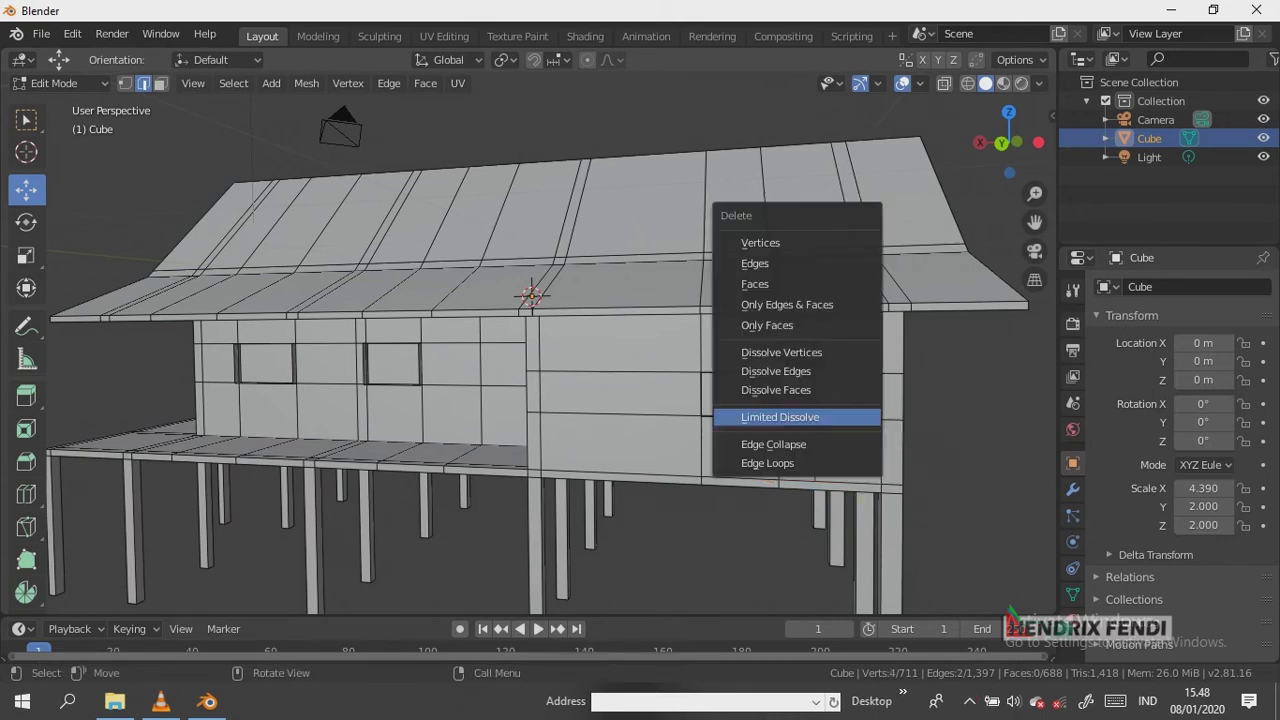
{"action": "left_click", "coordinate": [848, 417]}
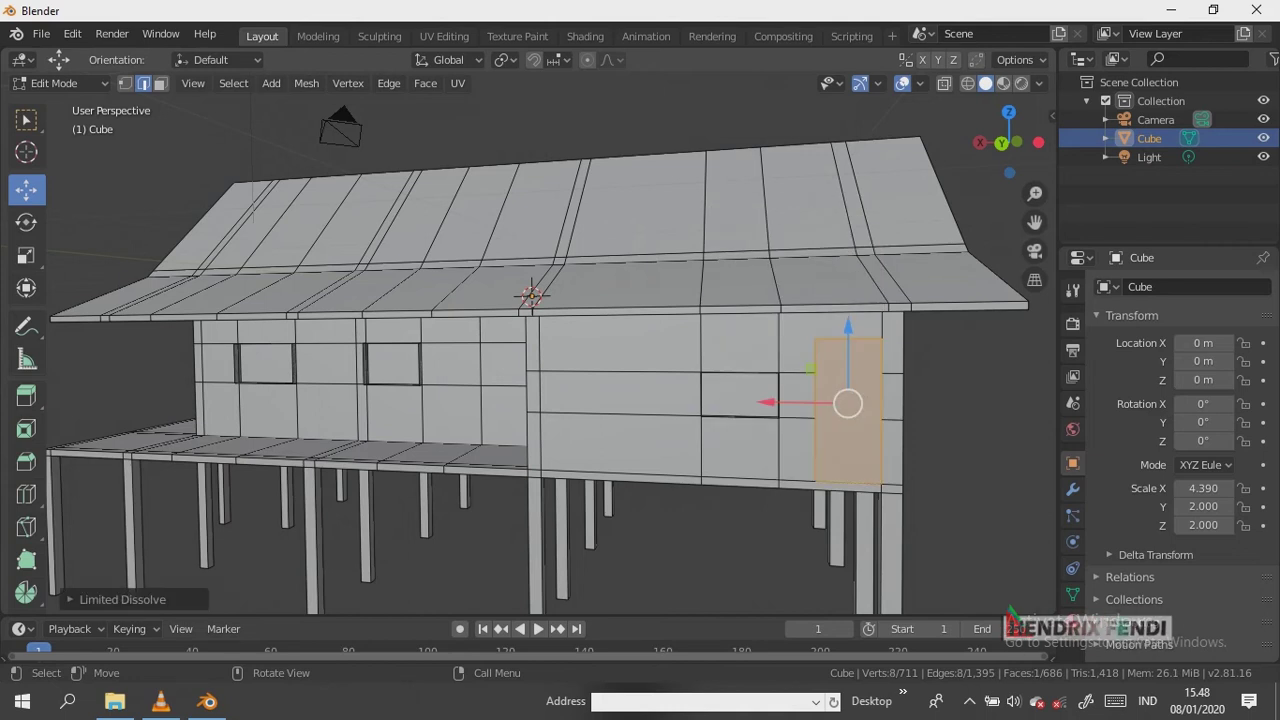
Deselect everything and select the floor-edge face beneath the door
{"action": "key", "text": "w"}
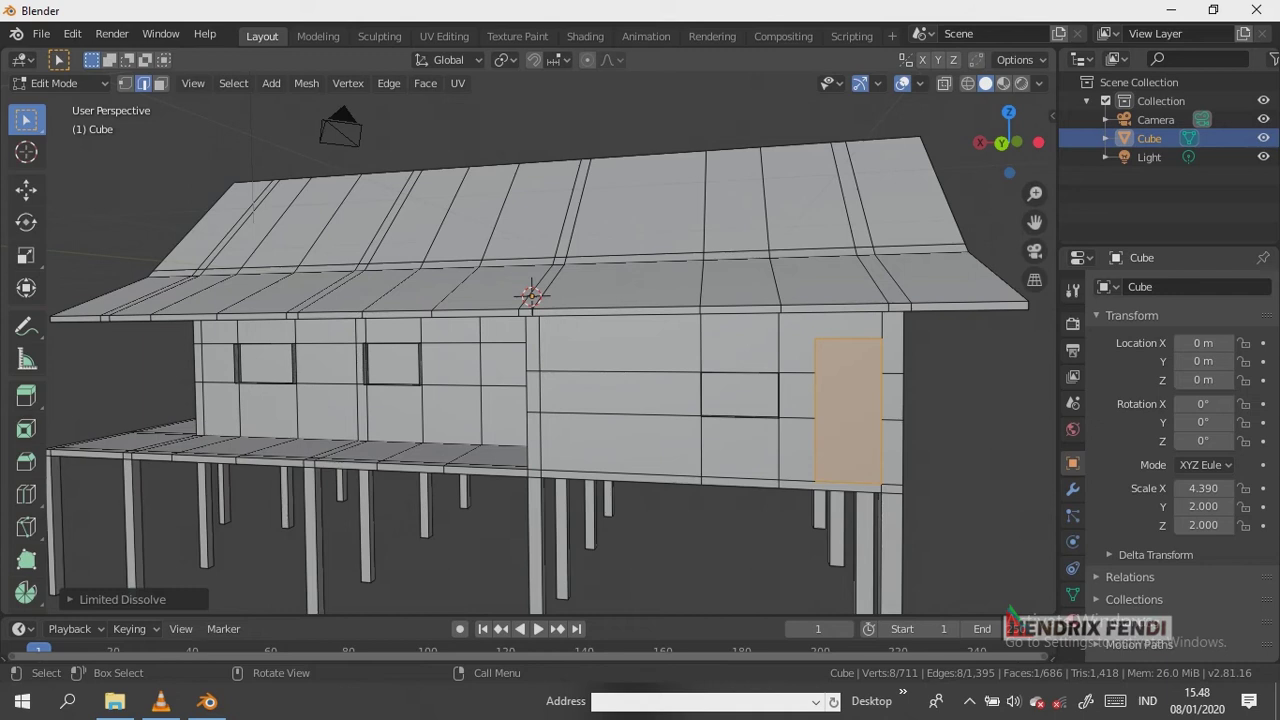
{"action": "key", "text": "alt+a"}
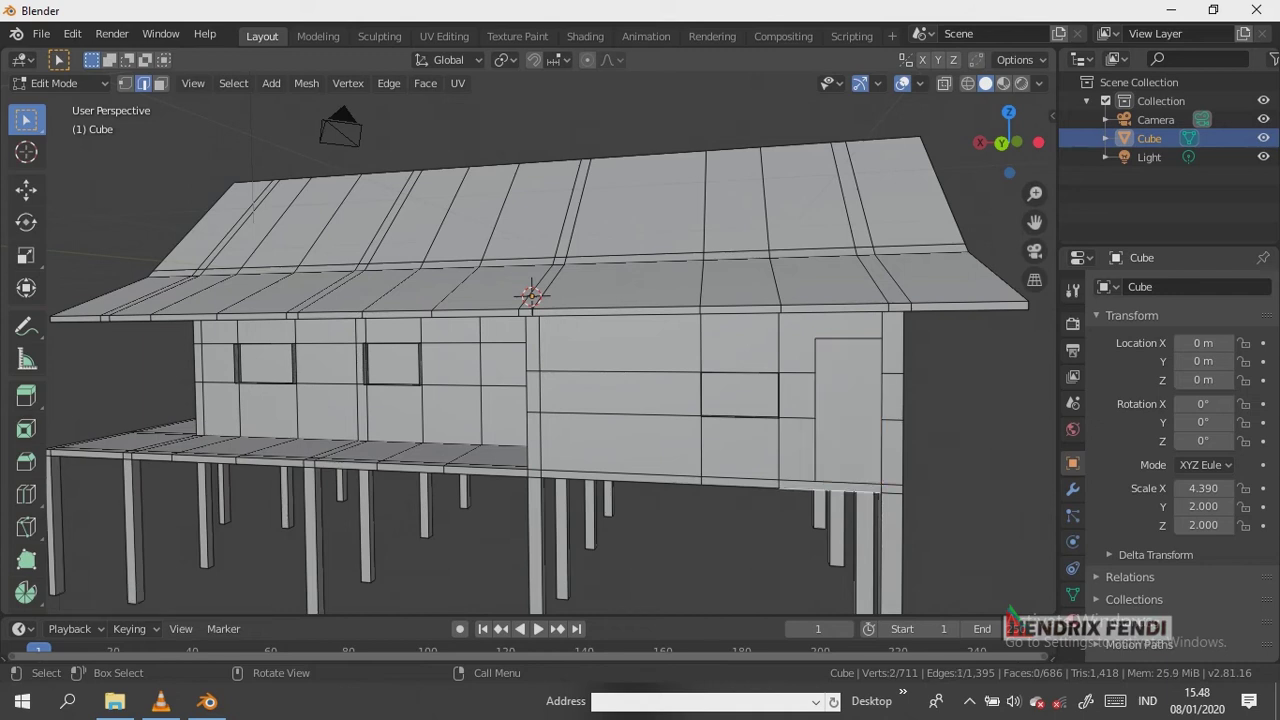
{"action": "key", "text": "3"}
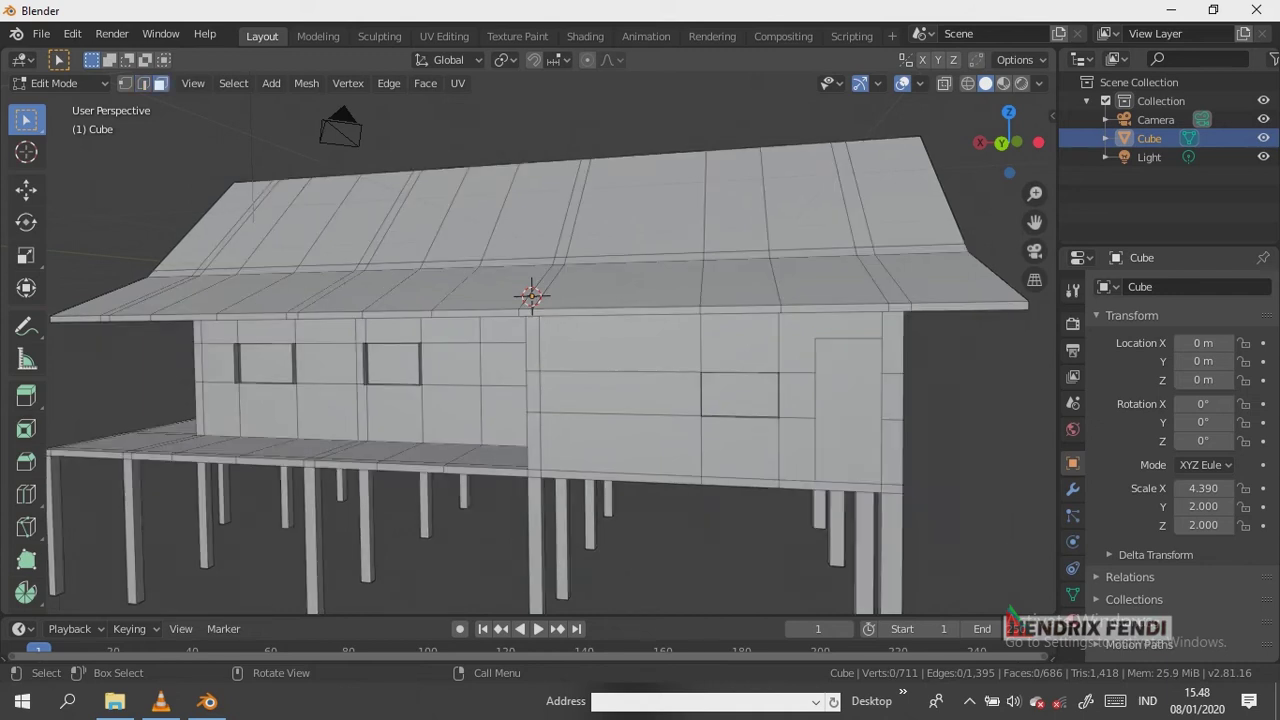
{"action": "left_click", "coordinate": [830, 487]}
Extrude the floor-edge face beneath the door outward into a small platform
{"action": "left_click_drag", "start_coordinate": [1008, 142], "coordinate": [955, 146]}
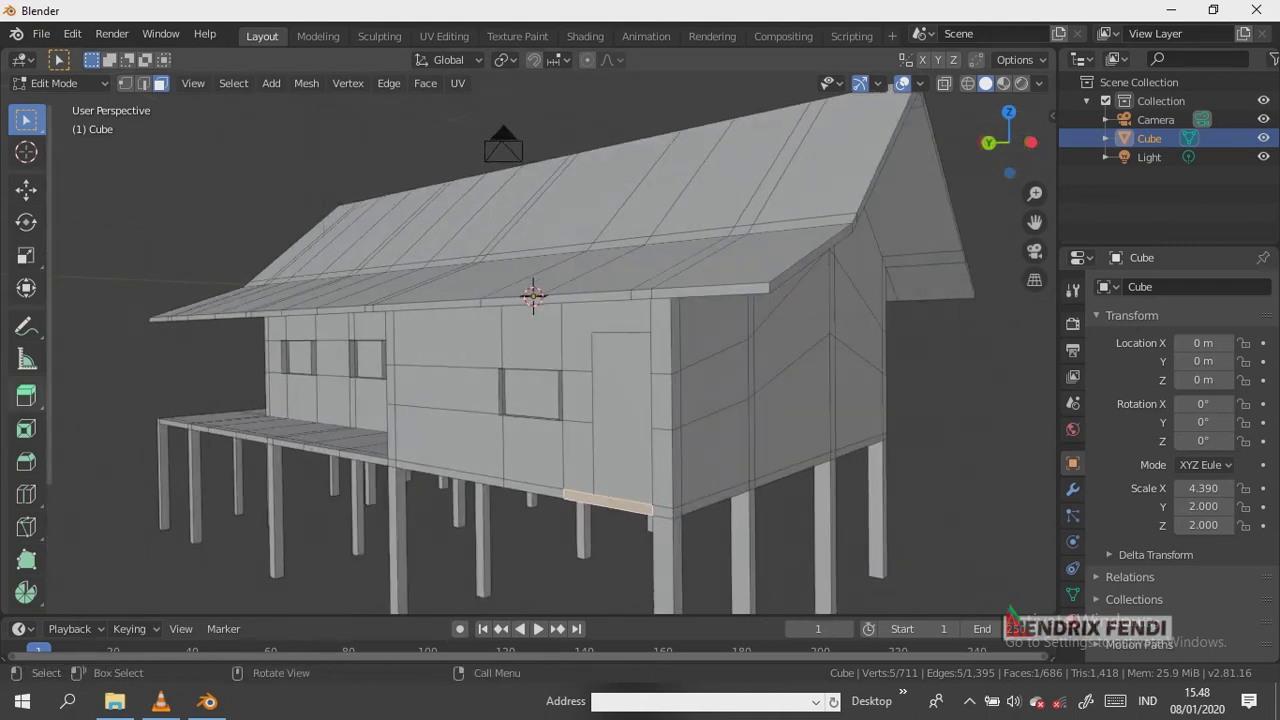
{"action": "left_click", "coordinate": [26, 395]}
{"action": "left_click_drag", "start_coordinate": [531, 523], "coordinate": [486, 522]}
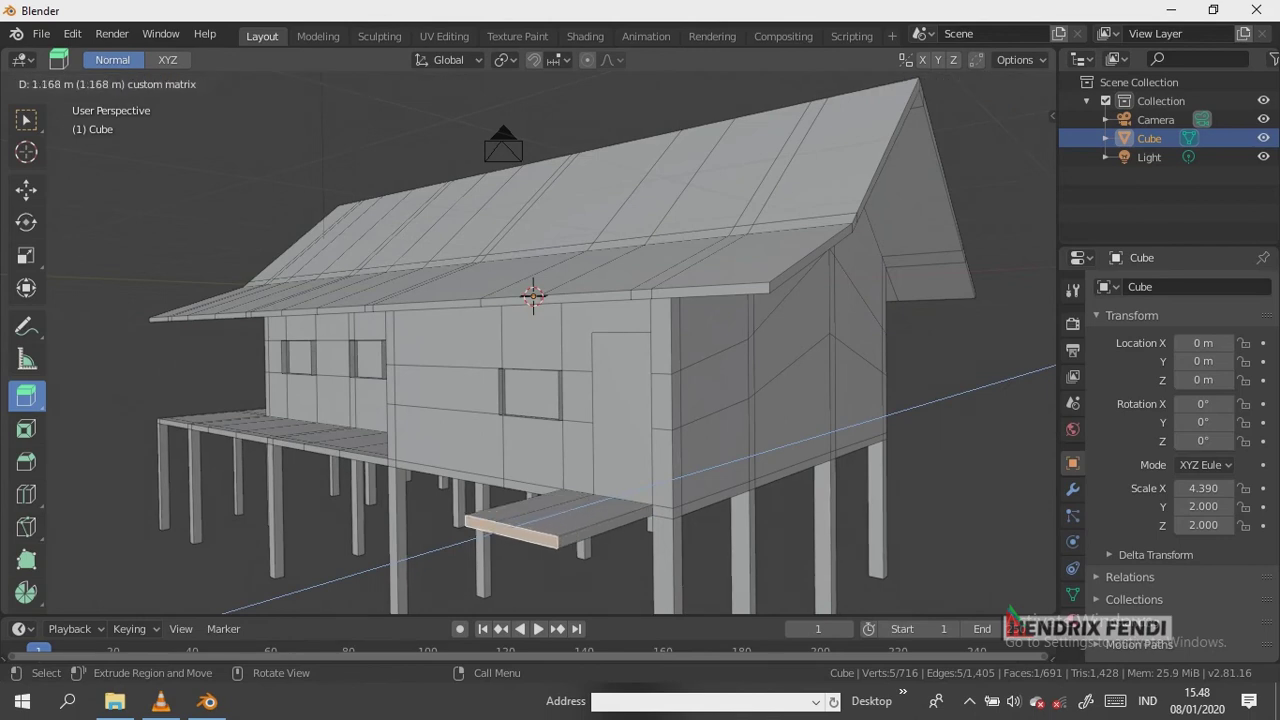
Extrude the platform's side face leftward along the front wall toward the porch
{"action": "middle_click_drag", "start_coordinate": [530, 400], "coordinate": [720, 400]}
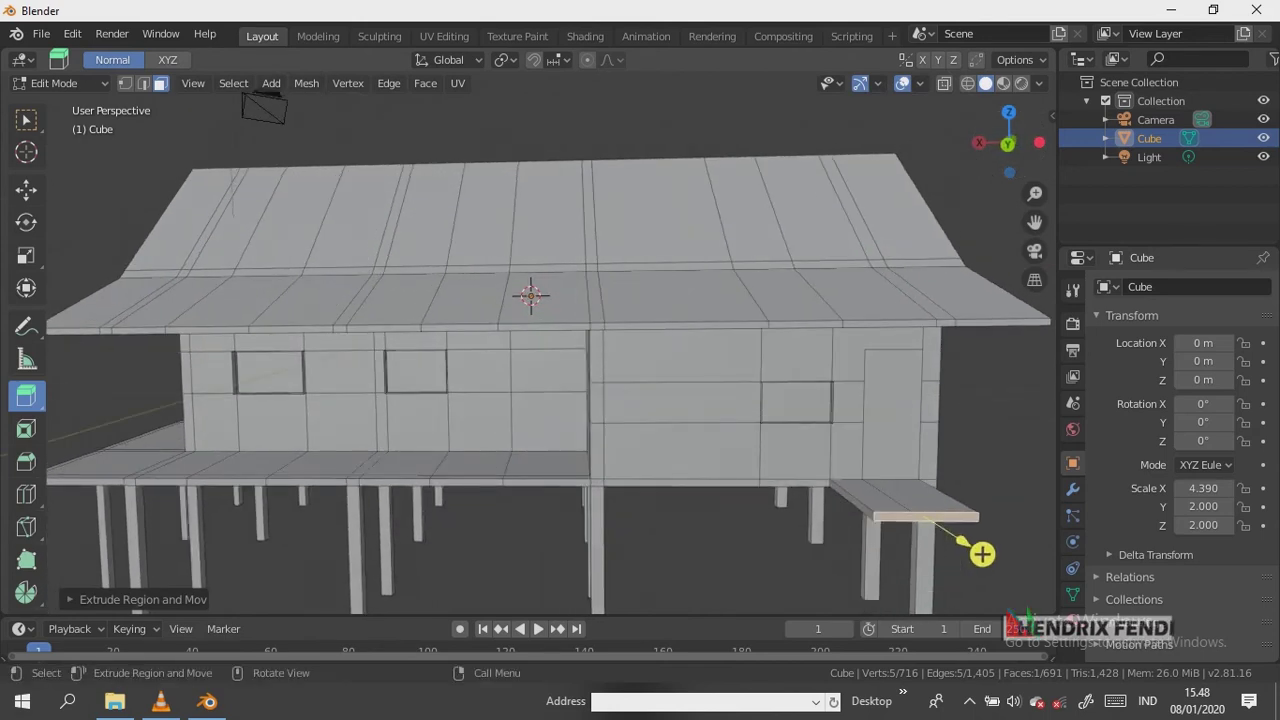
{"action": "left_click", "coordinate": [852, 500]}
{"action": "left_click_drag", "start_coordinate": [743, 498], "coordinate": [670, 500]}
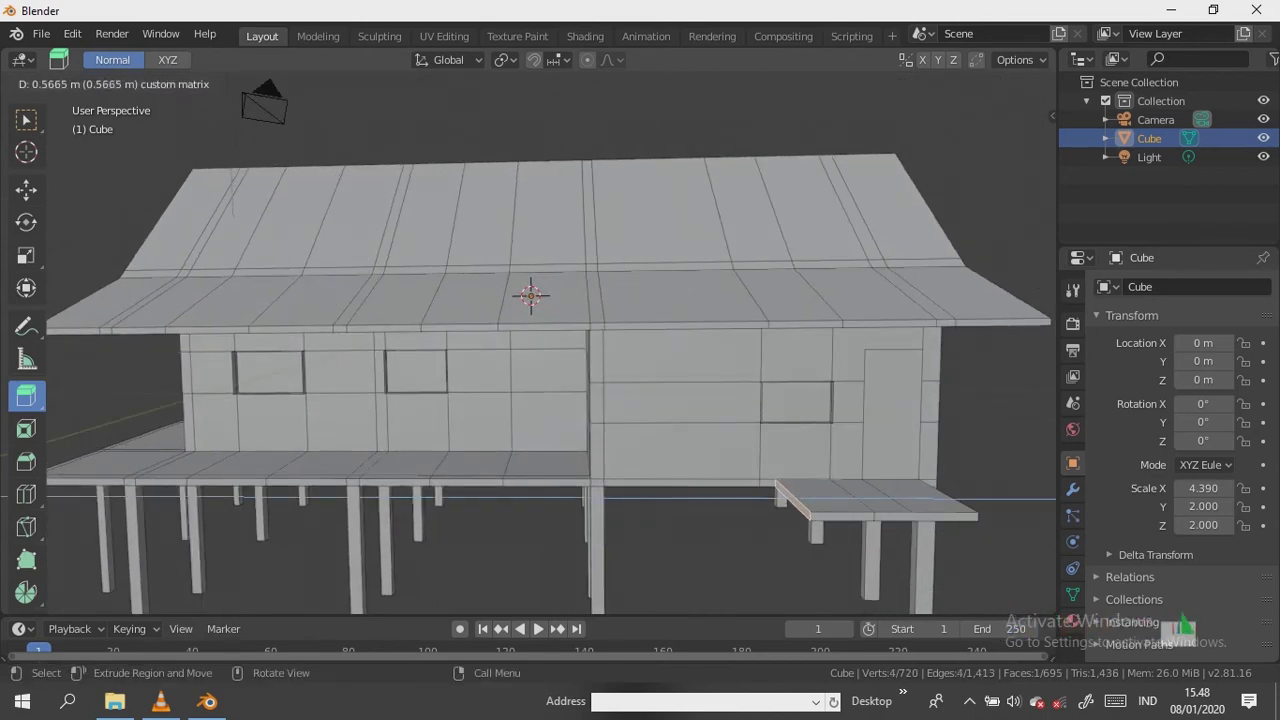
{"action": "left_click_drag", "start_coordinate": [670, 500], "coordinate": [656, 497]}
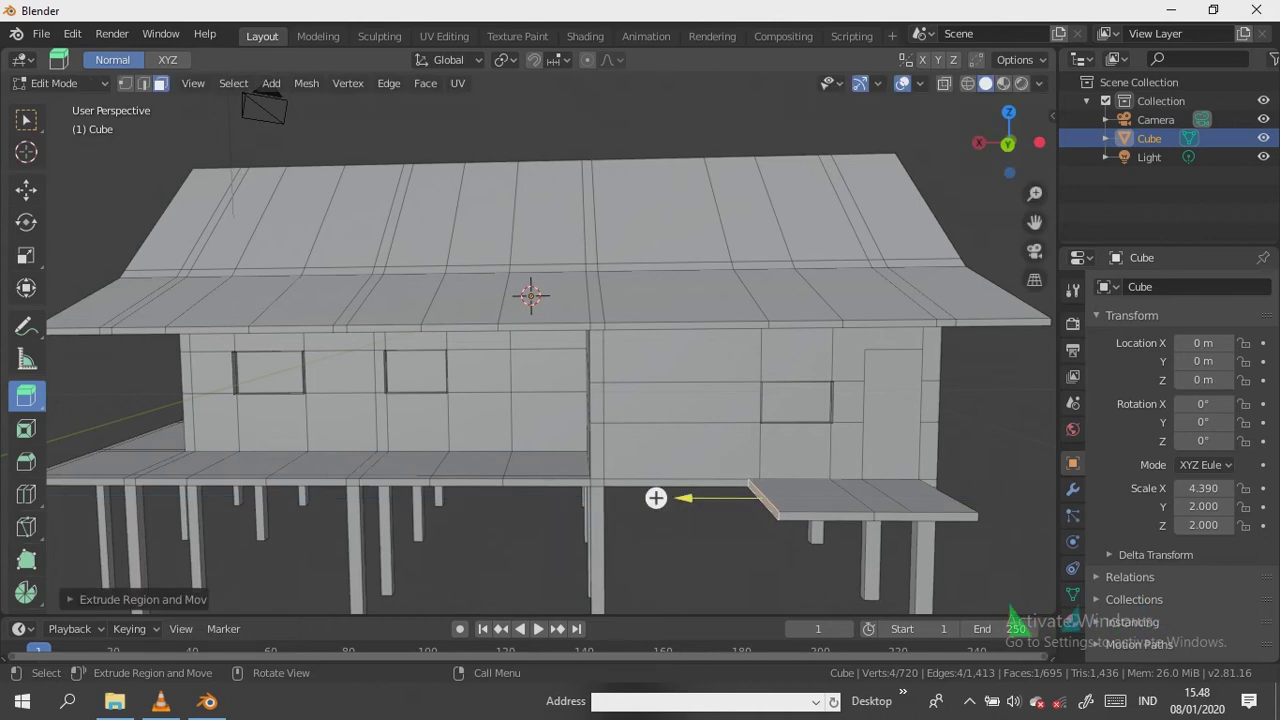
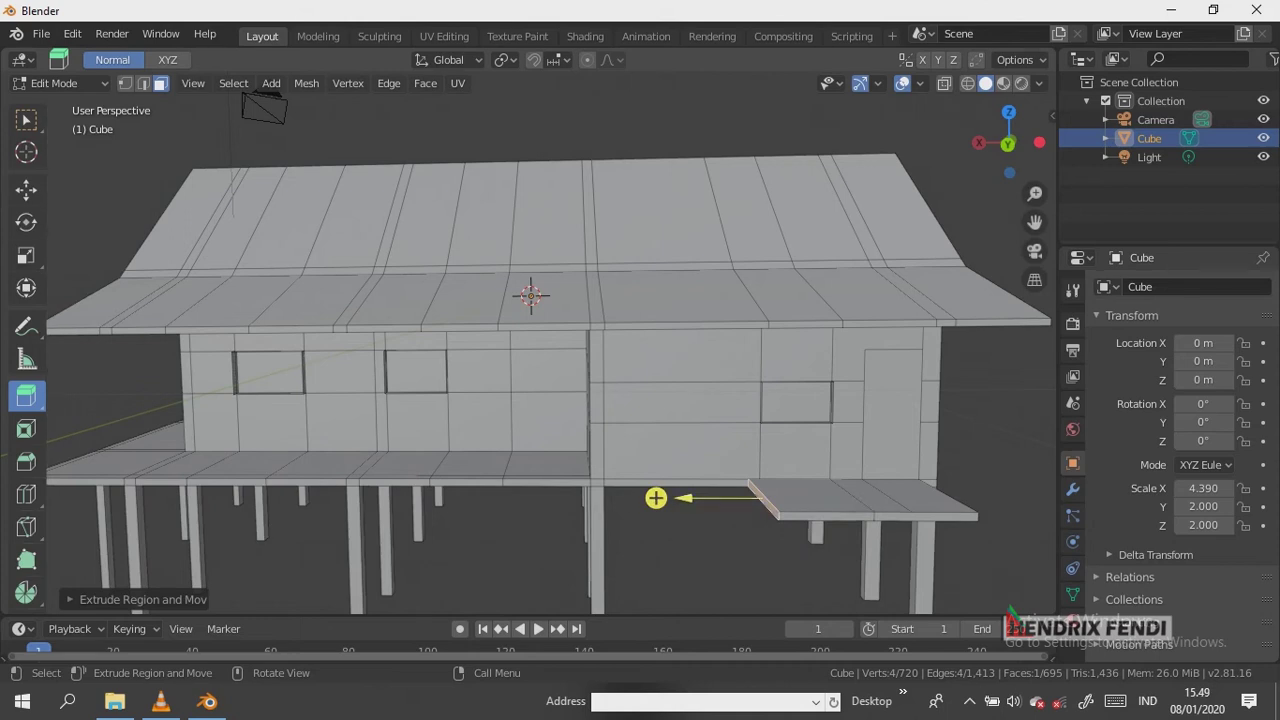
Cut a new edge loop across the side platform beside the house
{"action": "left_click_drag", "start_coordinate": [1008, 140], "coordinate": [1012, 162]}
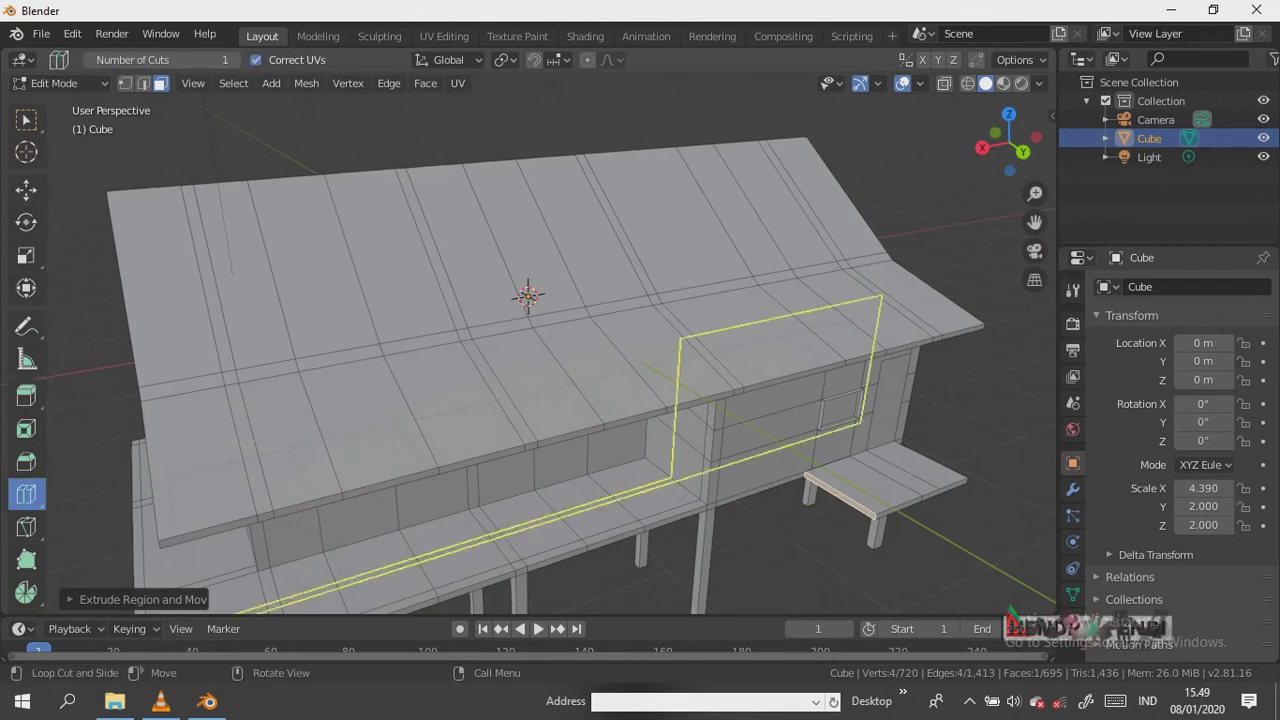
{"action": "mouse_move", "coordinate": [858, 470]}
{"action": "left_mouse_down"}
{"action": "mouse_move", "coordinate": [869, 483]}
{"action": "mouse_move", "coordinate": [850, 482]}
{"action": "left_mouse_up"}
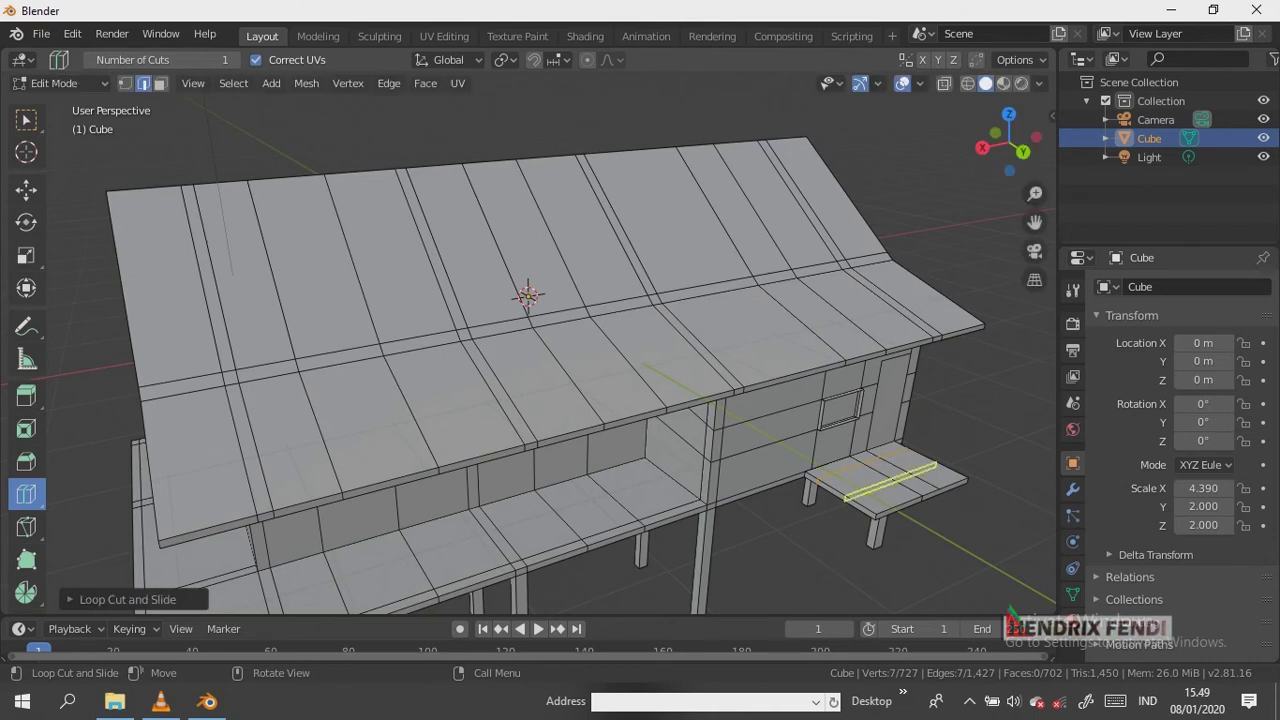
{"action": "left_click_drag", "start_coordinate": [1005, 135], "coordinate": [1010, 172]}
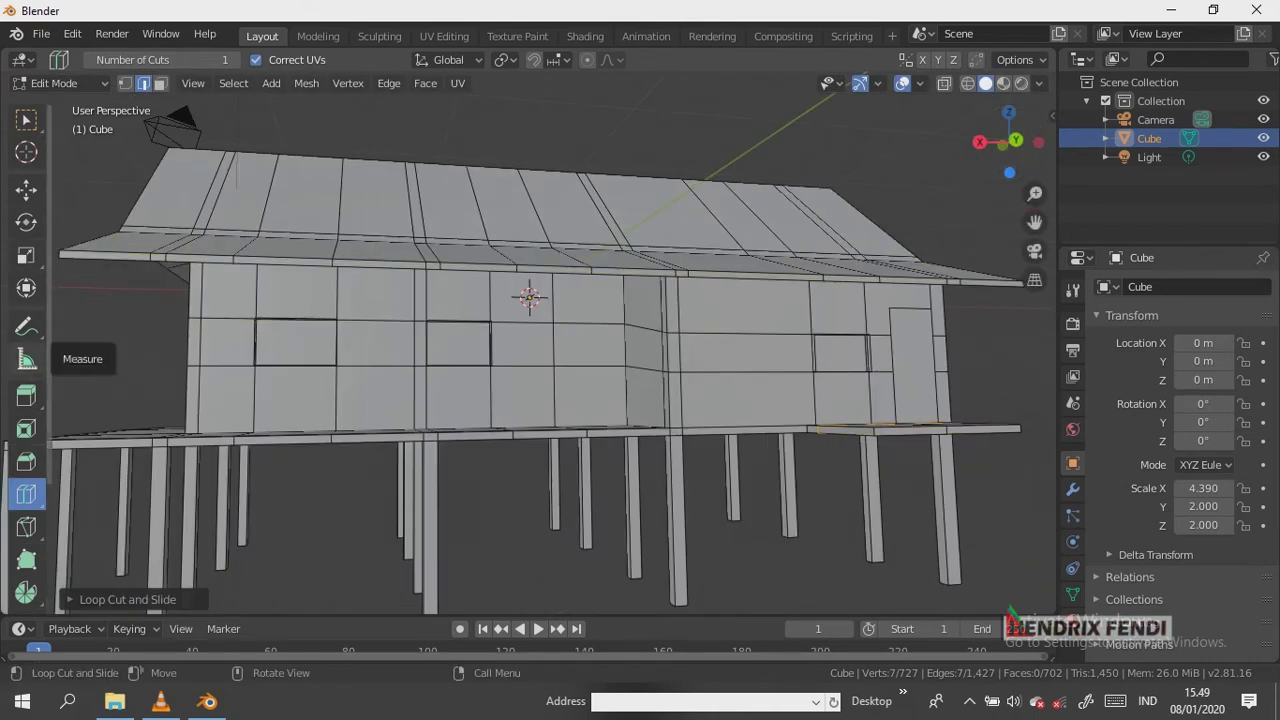
Select the platform's outer face in face mode and start extruding it outward
{"action": "left_click", "coordinate": [26, 395]}
{"action": "left_click", "coordinate": [848, 431]}
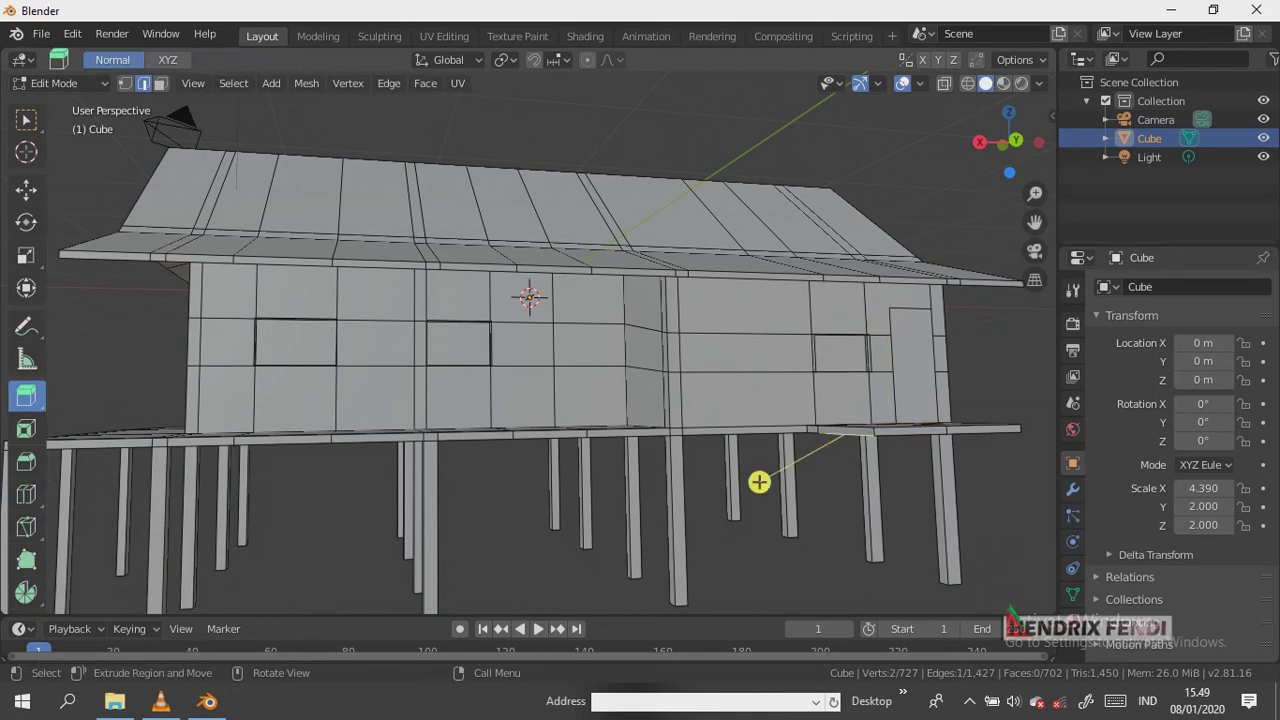
{"action": "key", "text": "3"}
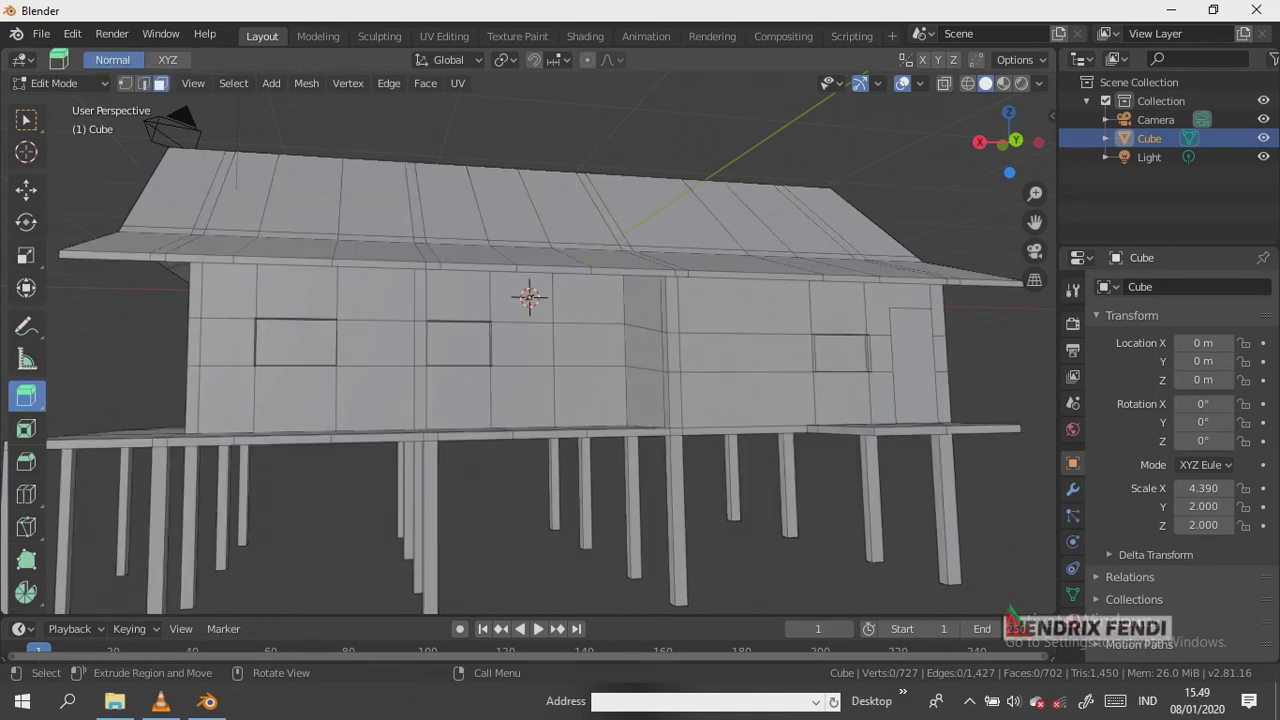
{"action": "left_click_drag", "start_coordinate": [748, 432], "coordinate": [734, 431]}
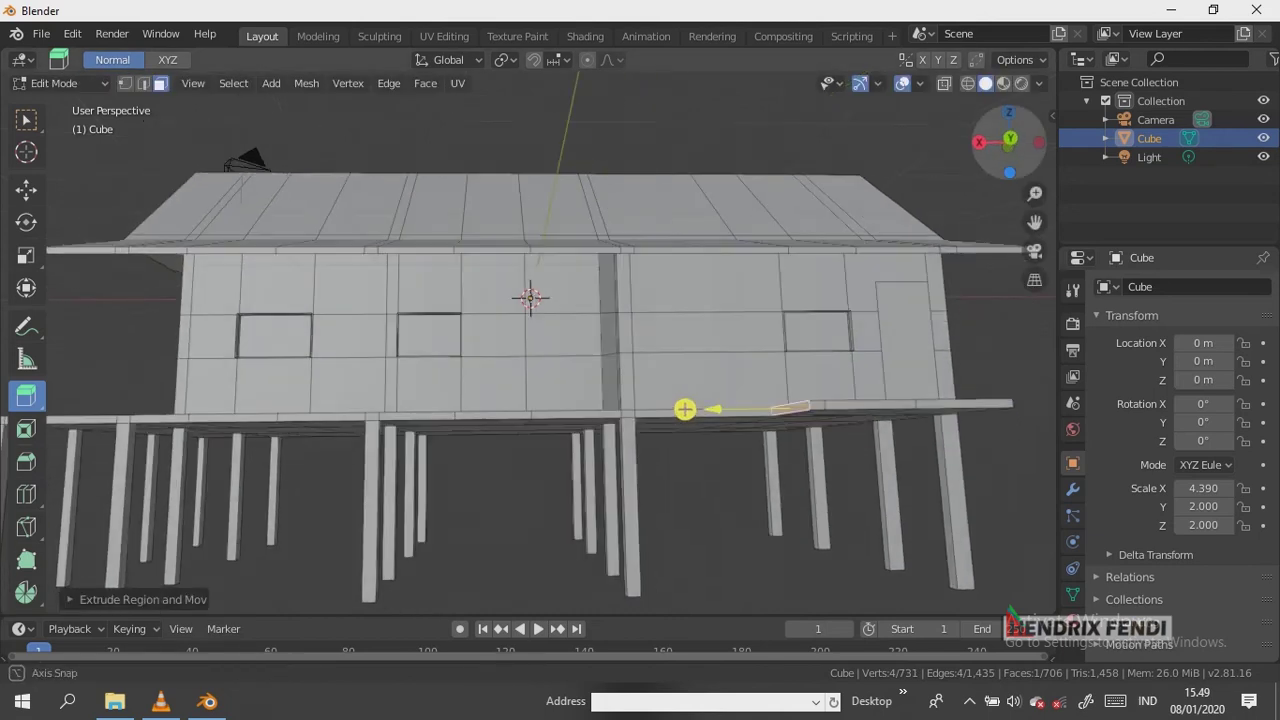
Extrude the first stair steps down from the platform's end face
{"action": "middle_click_drag", "start_coordinate": [734, 431], "coordinate": [720, 400]}
{"action": "middle_click_drag", "start_coordinate": [600, 450], "coordinate": [580, 390]}
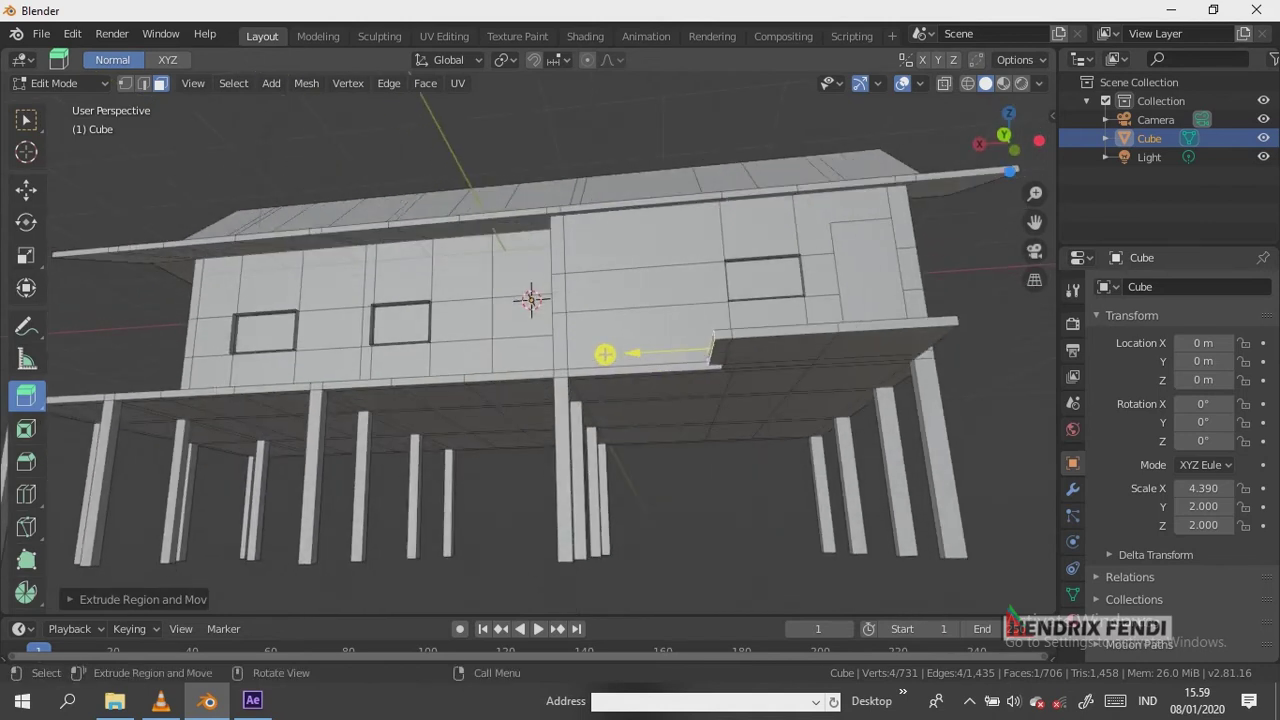
{"action": "left_click_drag", "start_coordinate": [605, 354], "coordinate": [729, 475]}
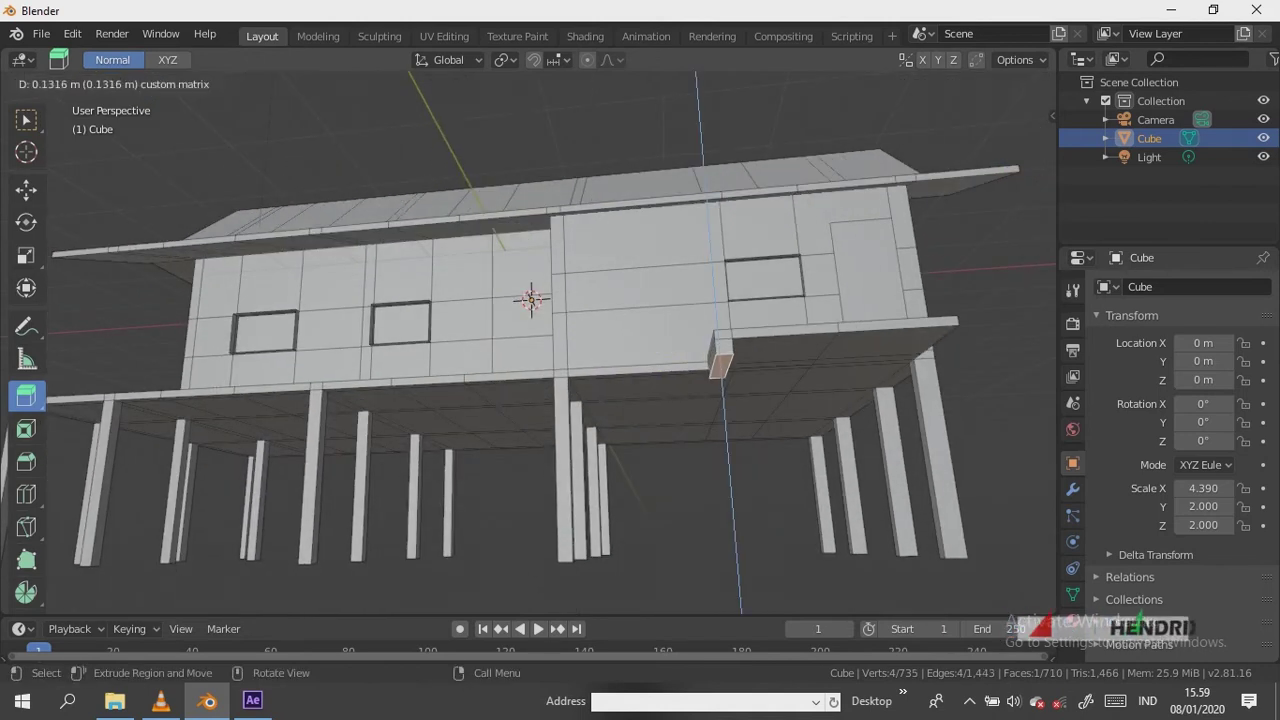
{"action": "key", "text": "e"}
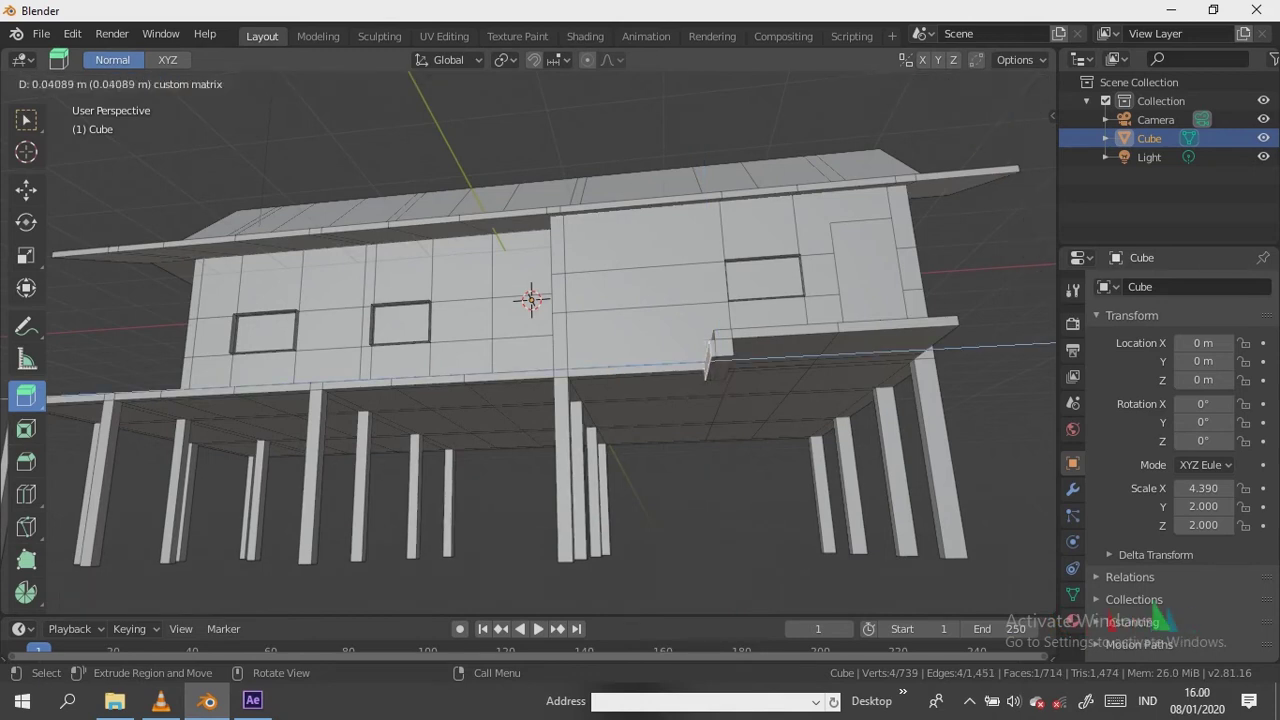
{"action": "key", "text": "Return"}
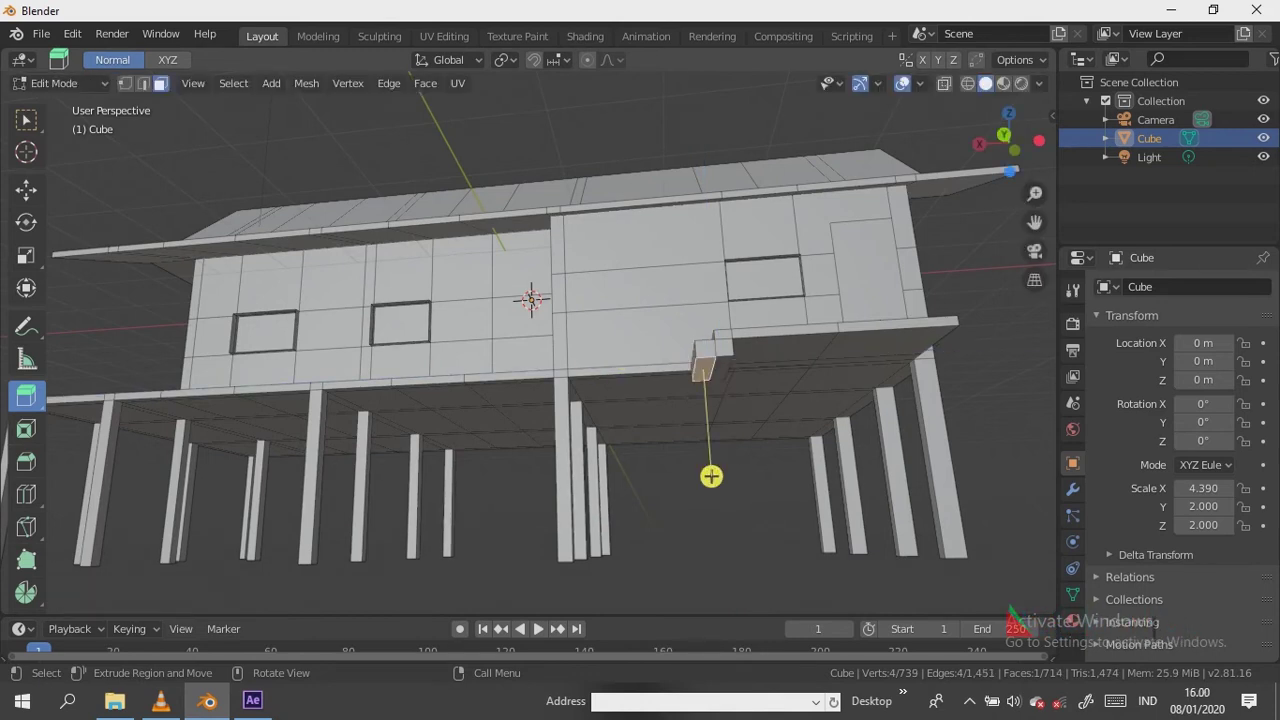
{"action": "key", "text": "e"}
{"action": "key", "text": "Return"}
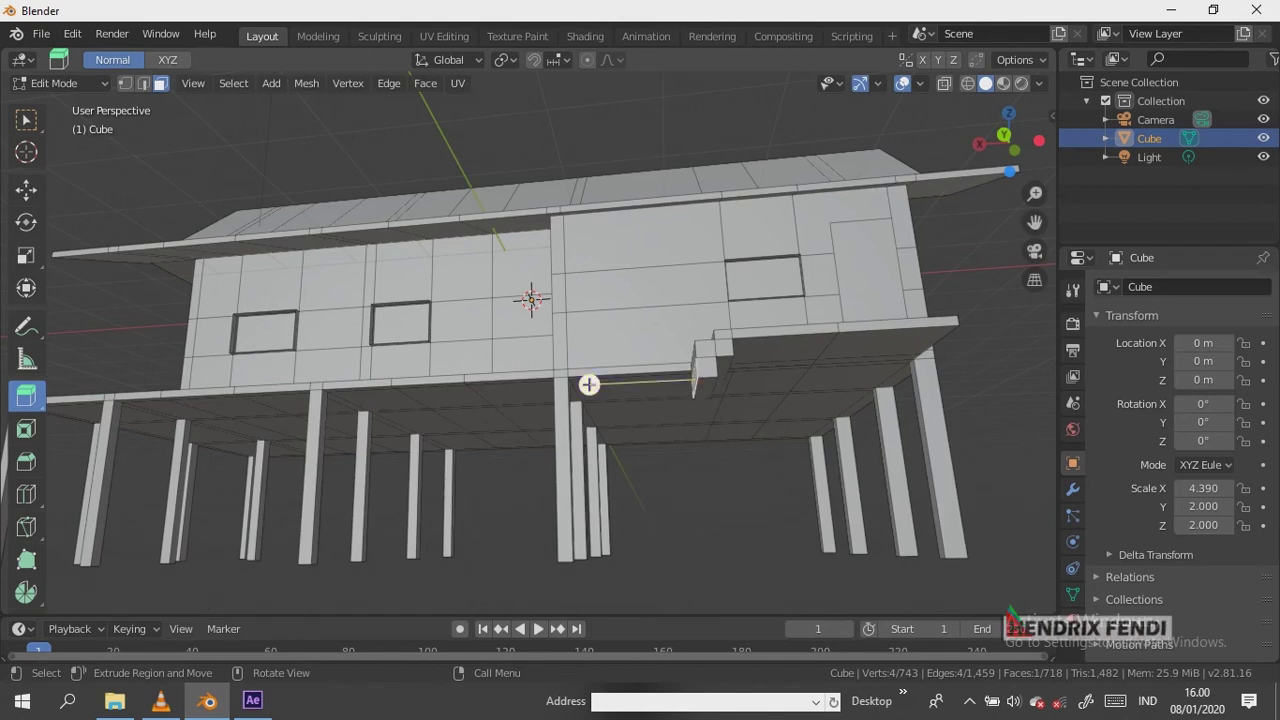
{"action": "key", "text": "e"}
{"action": "key", "text": "Return"}
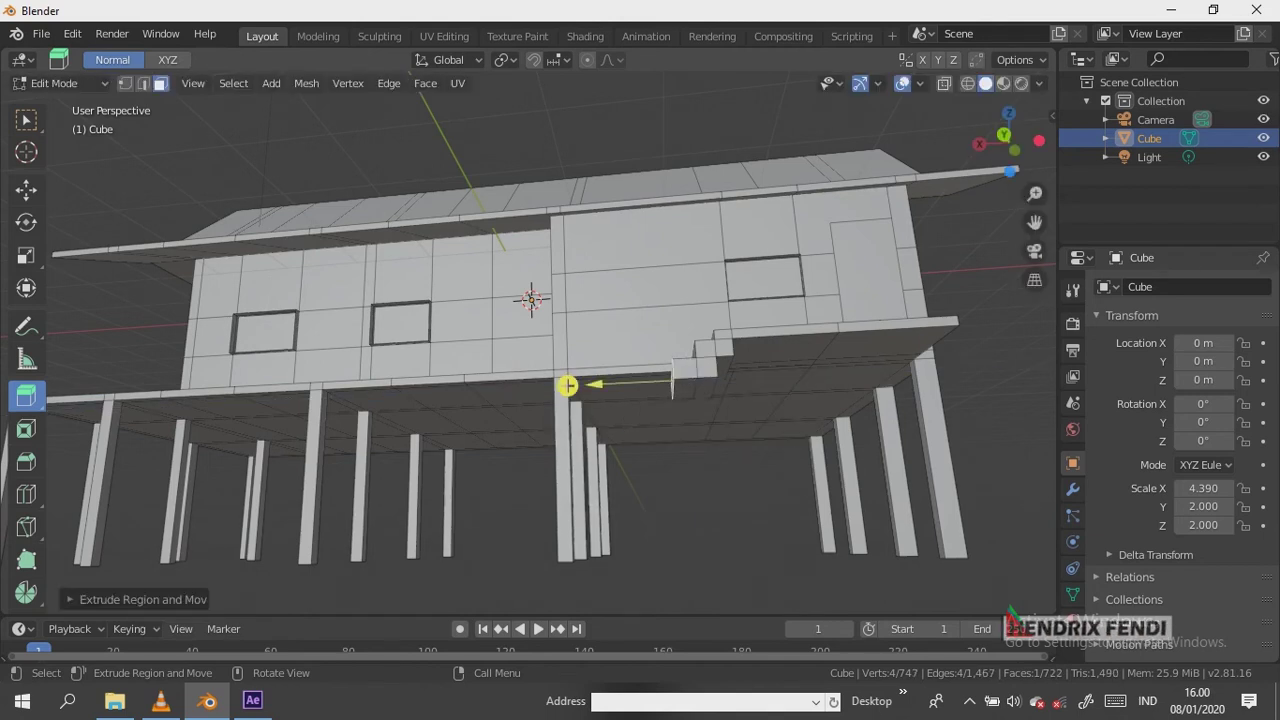
{"action": "left_click_drag", "start_coordinate": [567, 385], "coordinate": [691, 497]}
Extrude more steps from the lowest block and scale the newest step shorter
{"action": "key", "text": "e"}
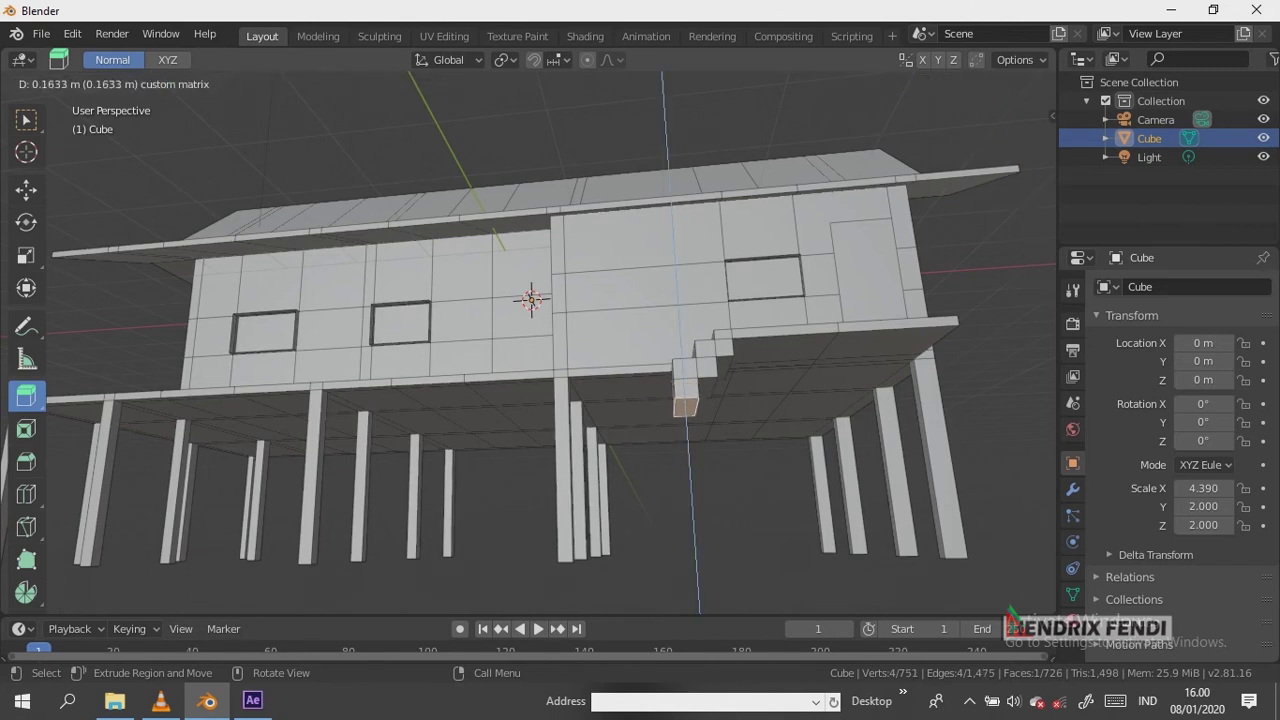
{"action": "left_click", "coordinate": [691, 512]}
{"action": "middle_click_drag", "start_coordinate": [691, 512], "coordinate": [757, 576]}
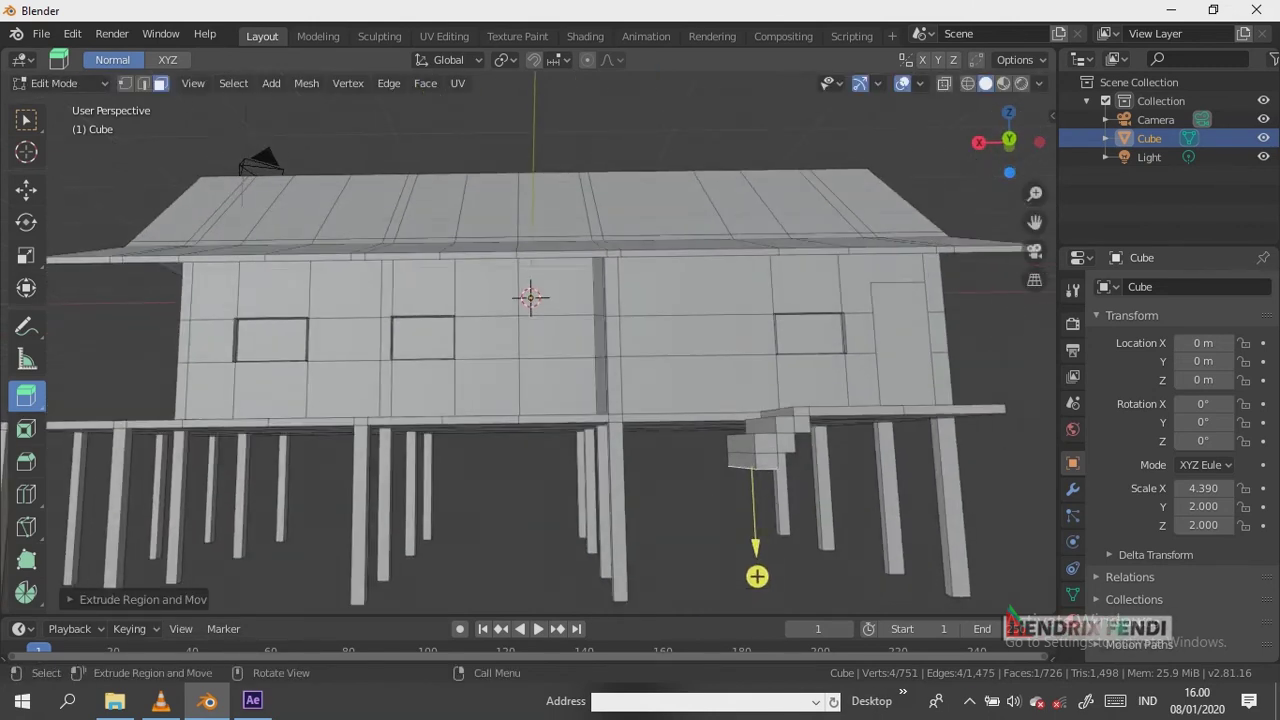
{"action": "left_click_drag", "start_coordinate": [634, 457], "coordinate": [617, 461]}
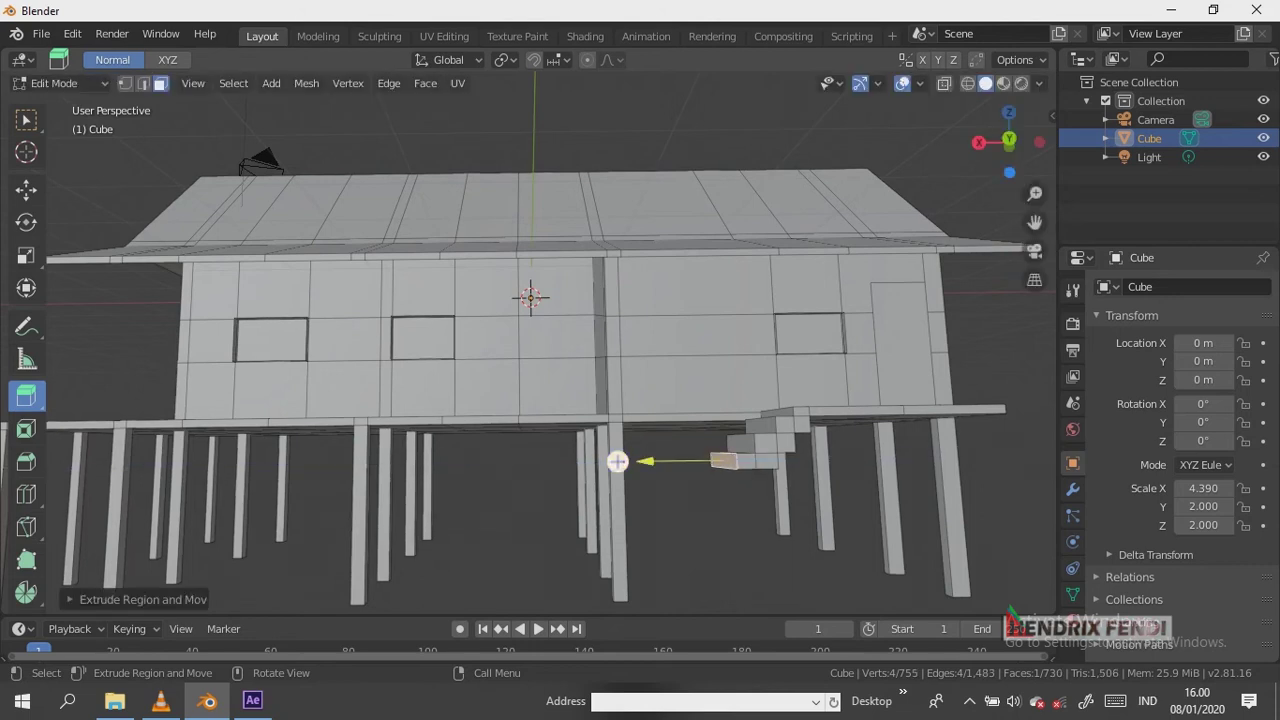
{"action": "middle_click_drag", "start_coordinate": [617, 461], "coordinate": [584, 364]}
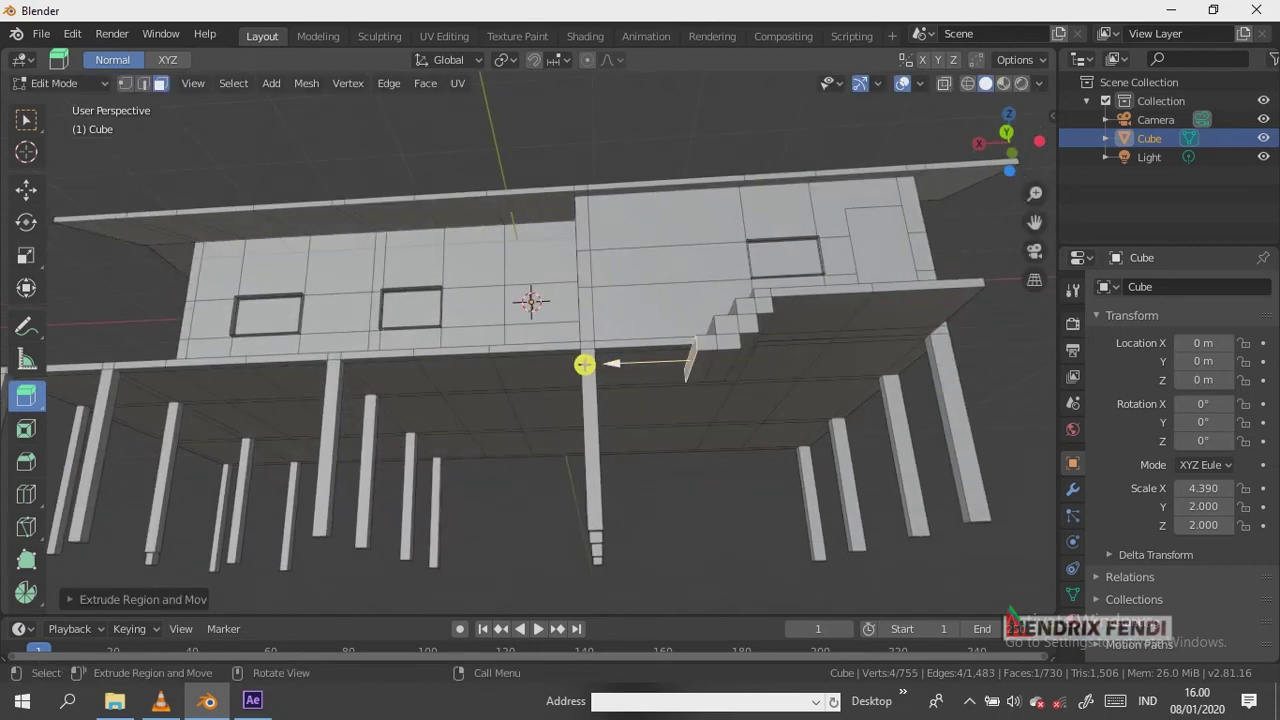
{"action": "mouse_move", "coordinate": [584, 364]}
{"action": "left_mouse_down"}
{"action": "mouse_move", "coordinate": [710, 472]}
{"action": "mouse_move", "coordinate": [712, 491]}
{"action": "left_mouse_up"}
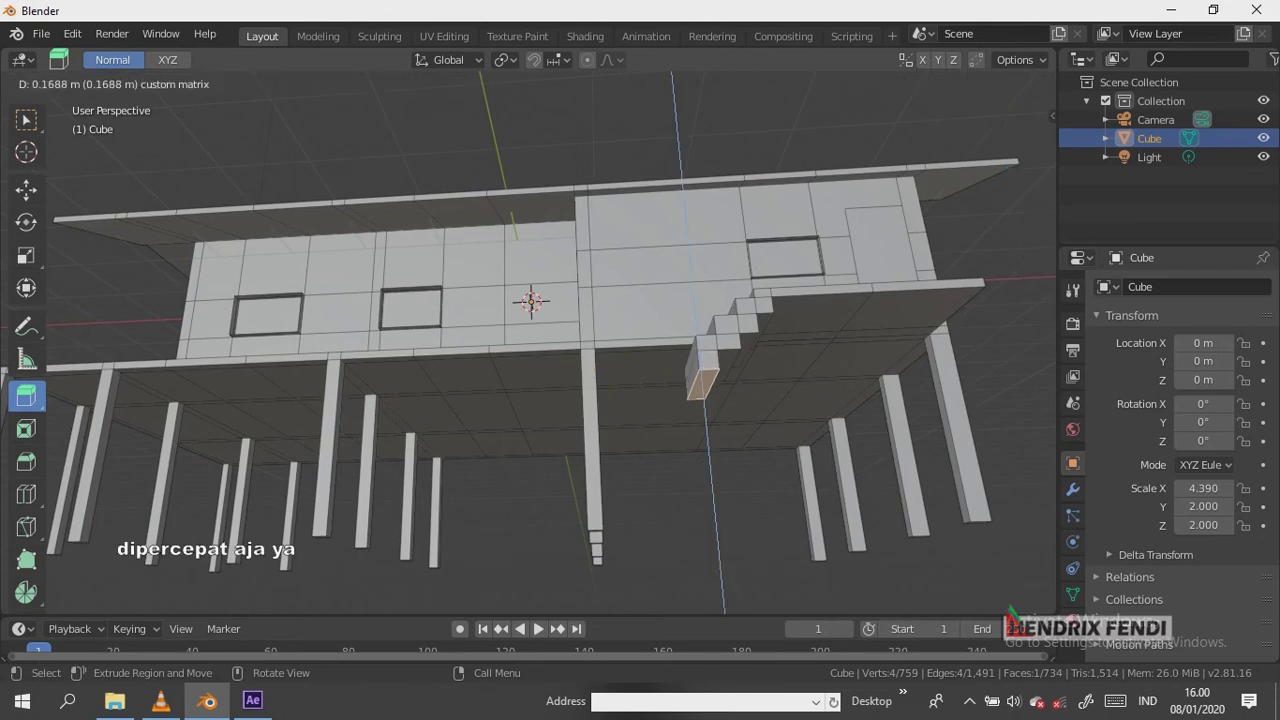
{"action": "key", "text": "s"}
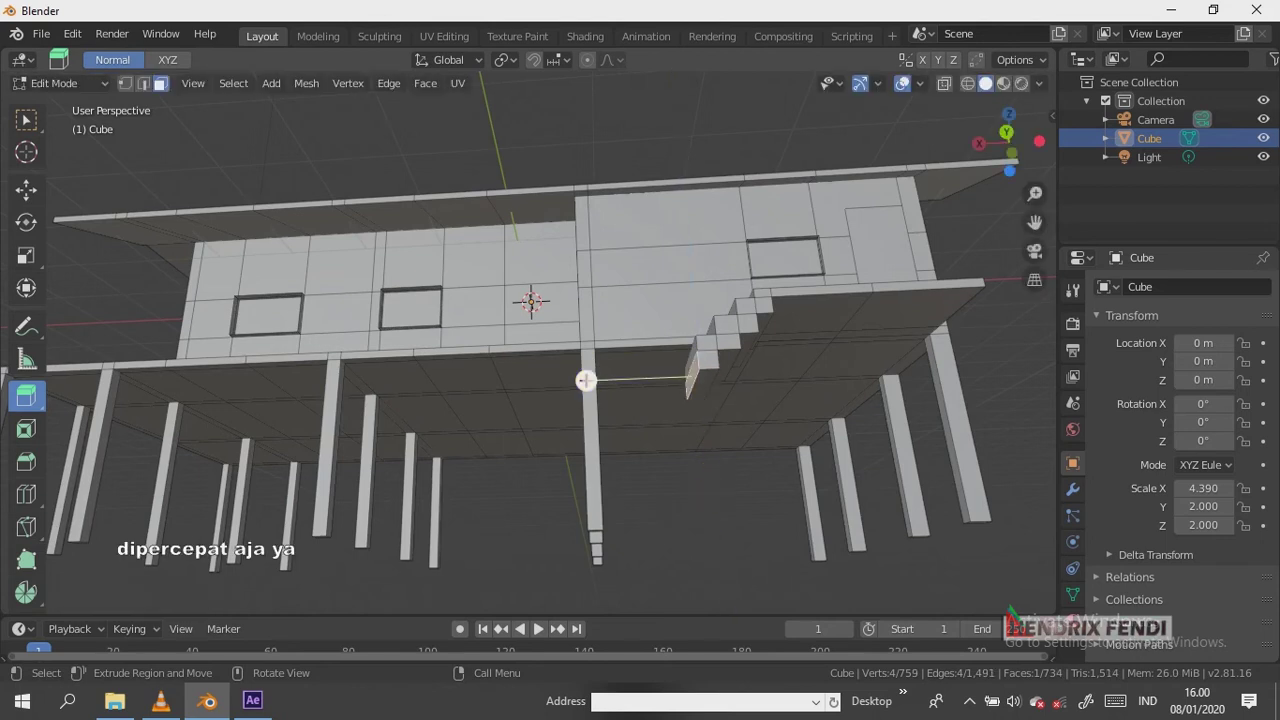
Continue extruding a run of stair steps downward toward the ground
{"action": "mouse_move", "coordinate": [585, 380]}
{"action": "left_mouse_down"}
{"action": "mouse_move", "coordinate": [566, 377]}
{"action": "mouse_move", "coordinate": [690, 492]}
{"action": "left_mouse_up"}
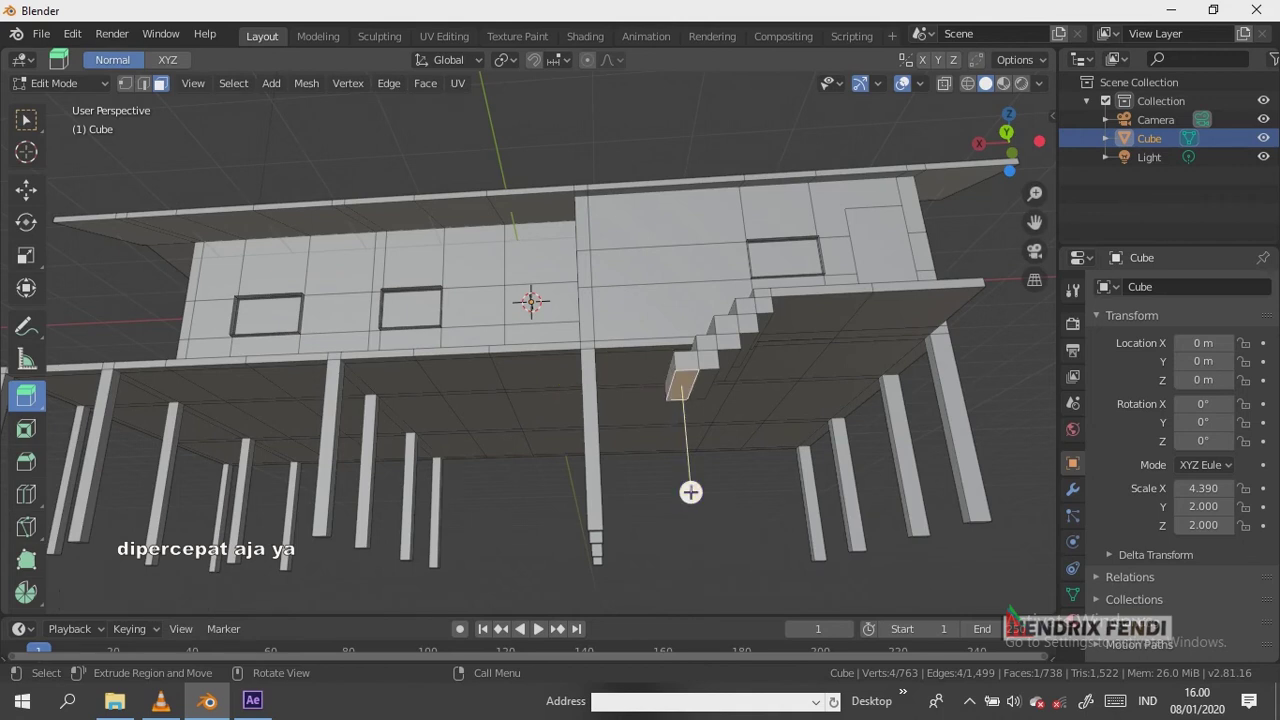
{"action": "key", "text": "e"}
{"action": "left_click", "coordinate": [691, 517]}
{"action": "key", "text": "e"}
{"action": "left_click", "coordinate": [540, 403]}
{"action": "key", "text": "e"}
{"action": "left_click", "coordinate": [543, 423]}
{"action": "key", "text": "e"}
{"action": "left_click", "coordinate": [646, 540]}
{"action": "key", "text": "e"}
{"action": "left_click", "coordinate": [521, 424]}
{"action": "middle_click_drag", "start_coordinate": [521, 424], "coordinate": [586, 429]}
Extrude the final bottom steps until the staircase reaches the ground
{"action": "key", "text": "e"}
{"action": "left_click", "coordinate": [566, 449]}
{"action": "key", "text": "e"}
{"action": "left_click", "coordinate": [569, 471]}
{"action": "key", "text": "e"}
{"action": "left_click", "coordinate": [546, 474]}
{"action": "key", "text": "e"}
{"action": "left_click", "coordinate": [646, 512]}
{"action": "key", "text": "e"}
{"action": "left_click", "coordinate": [526, 497]}
{"action": "key", "text": "e"}
{"action": "left_click", "coordinate": [640, 540]}
{"action": "key", "text": "e"}
{"action": "left_click", "coordinate": [612, 530]}
{"action": "mouse_move", "coordinate": [1007, 152]}
{"action": "left_mouse_down"}
{"action": "mouse_move", "coordinate": [1030, 160]}
{"action": "mouse_move", "coordinate": [1035, 196]}
{"action": "left_mouse_up"}
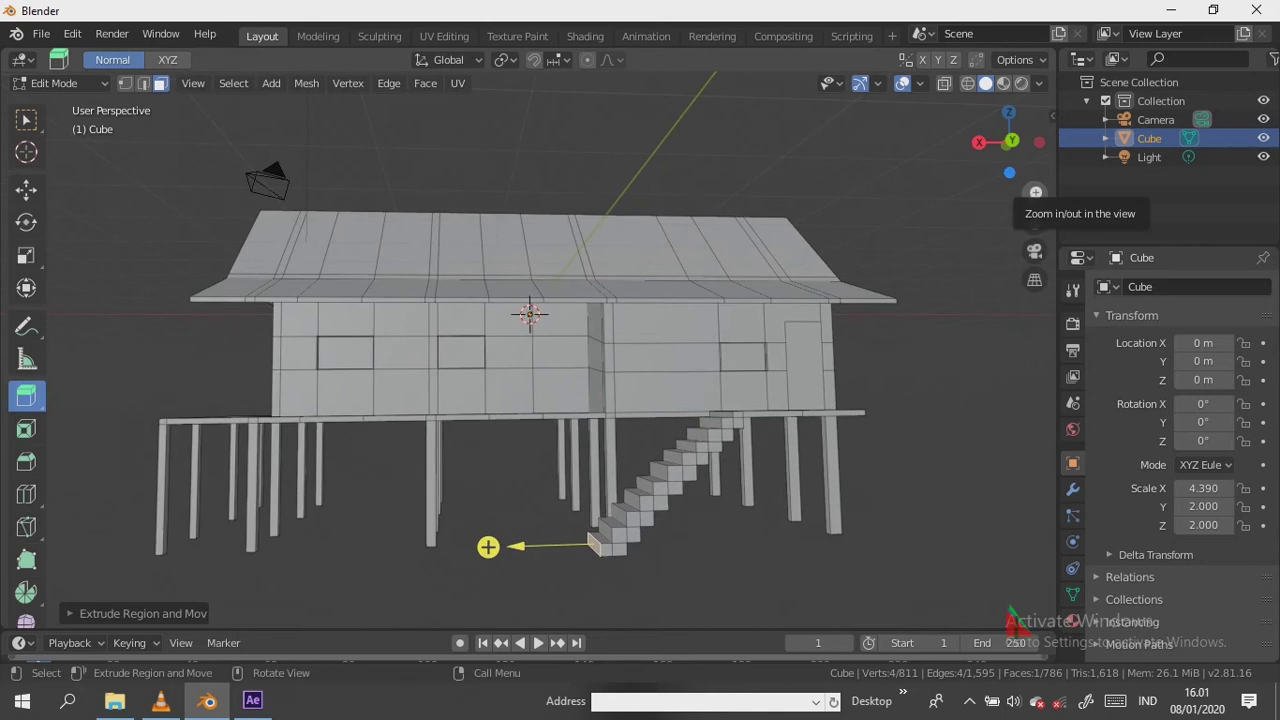
Extrude the door panel face on the door side of the house
{"action": "left_click_drag", "start_coordinate": [1010, 140], "coordinate": [985, 150]}
{"action": "left_click", "coordinate": [608, 405]}
{"action": "key", "text": "e"}
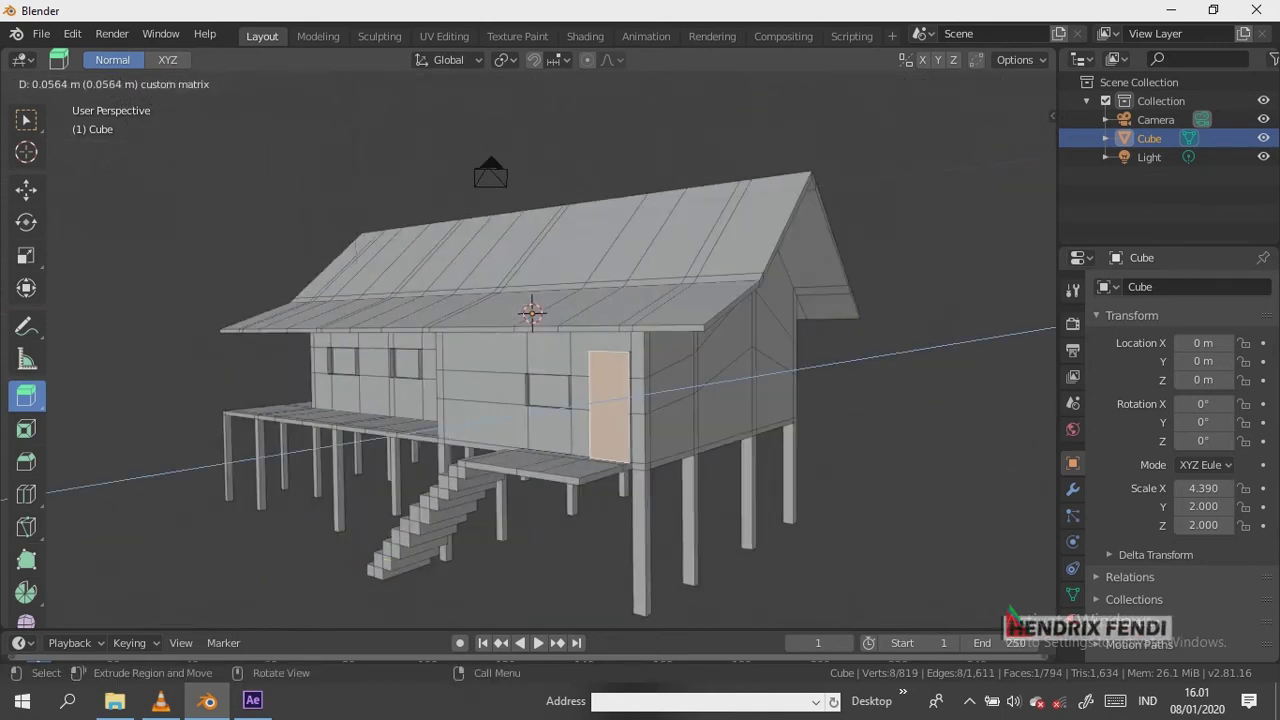
{"action": "left_click", "coordinate": [880, 370]}
{"action": "middle_click_drag", "start_coordinate": [891, 366], "coordinate": [715, 530]}
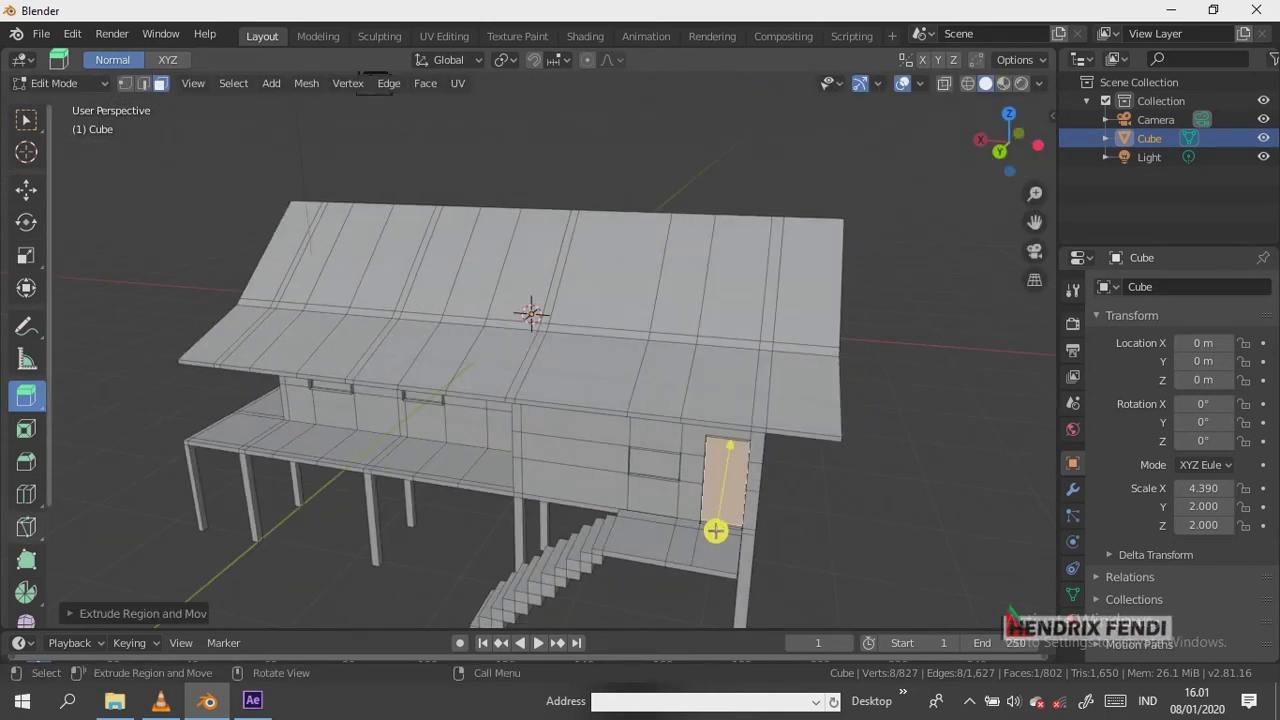
Cut several edge loops across the stair landing and porch floor
{"action": "left_click", "coordinate": [26, 527]}
{"action": "left_click", "coordinate": [26, 494]}
{"action": "key", "text": "2"}
{"action": "left_click_drag", "start_coordinate": [716, 545], "coordinate": [640, 540]}
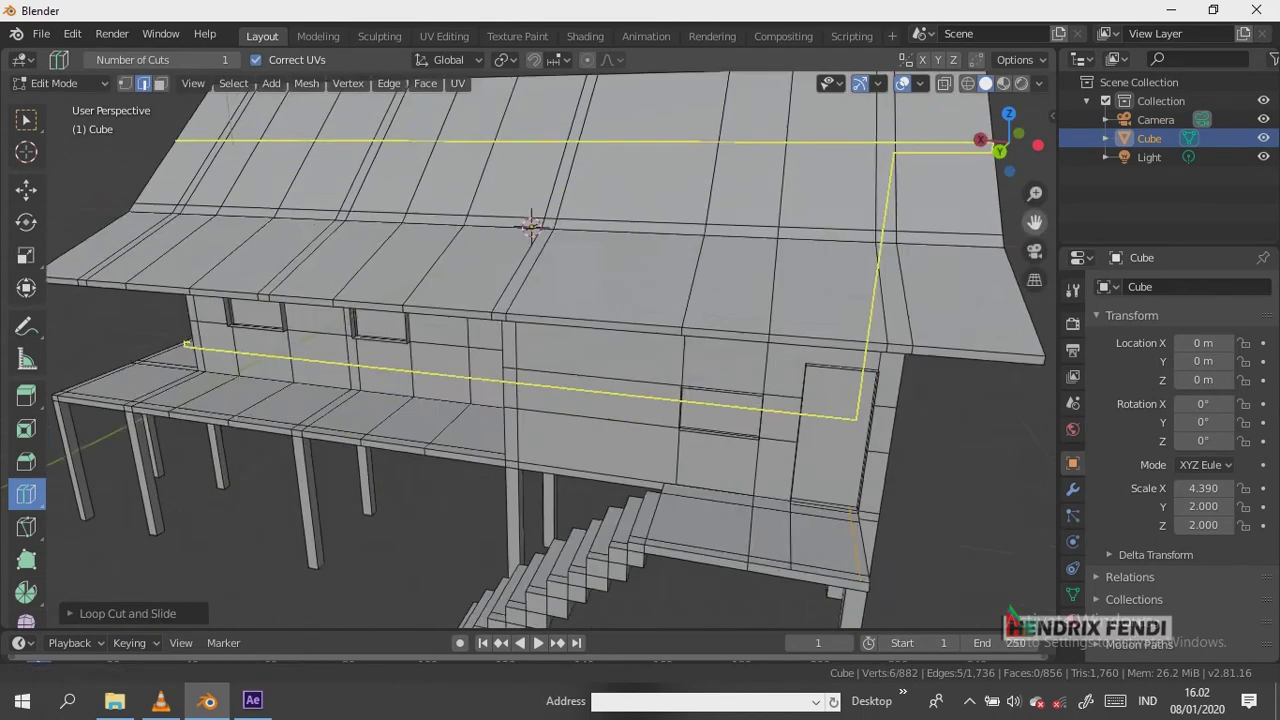
{"action": "middle_click_drag", "start_coordinate": [600, 300], "coordinate": [800, 440]}
{"action": "left_click_drag", "start_coordinate": [800, 440], "coordinate": [810, 445]}
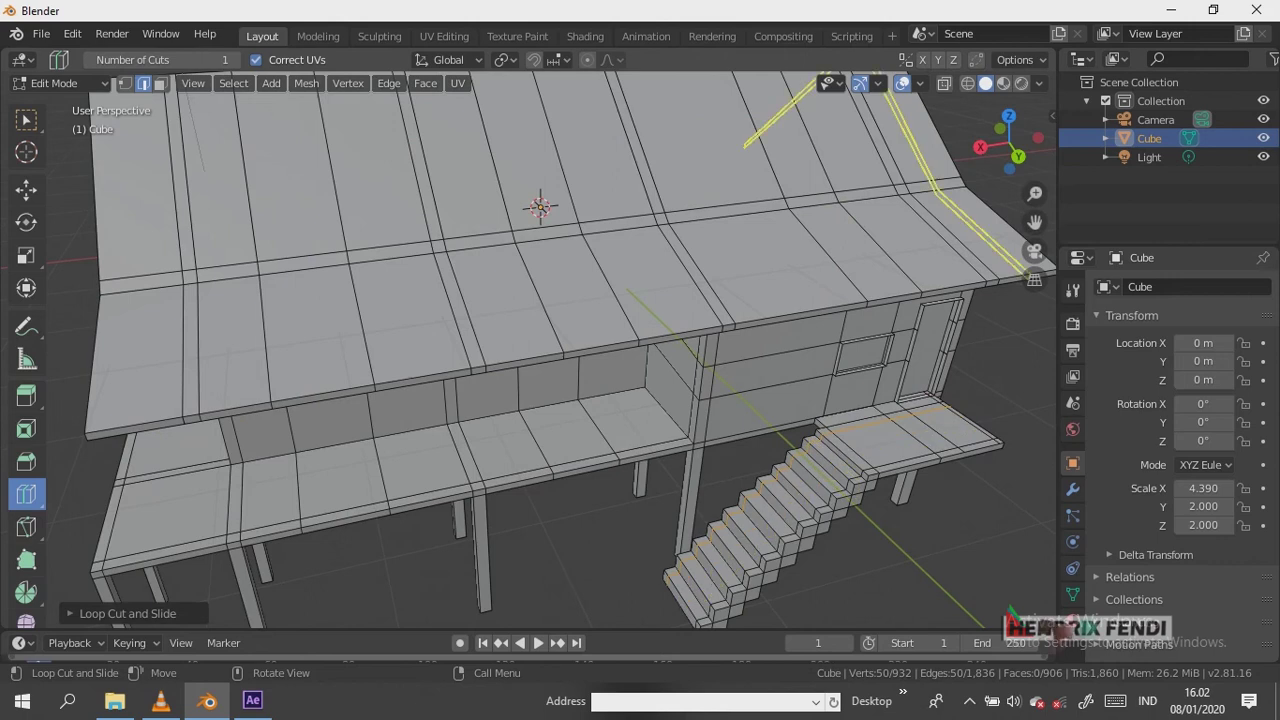
{"action": "left_click_drag", "start_coordinate": [1012, 140], "coordinate": [1008, 145]}
{"action": "left_click_drag", "start_coordinate": [677, 510], "coordinate": [677, 520]}
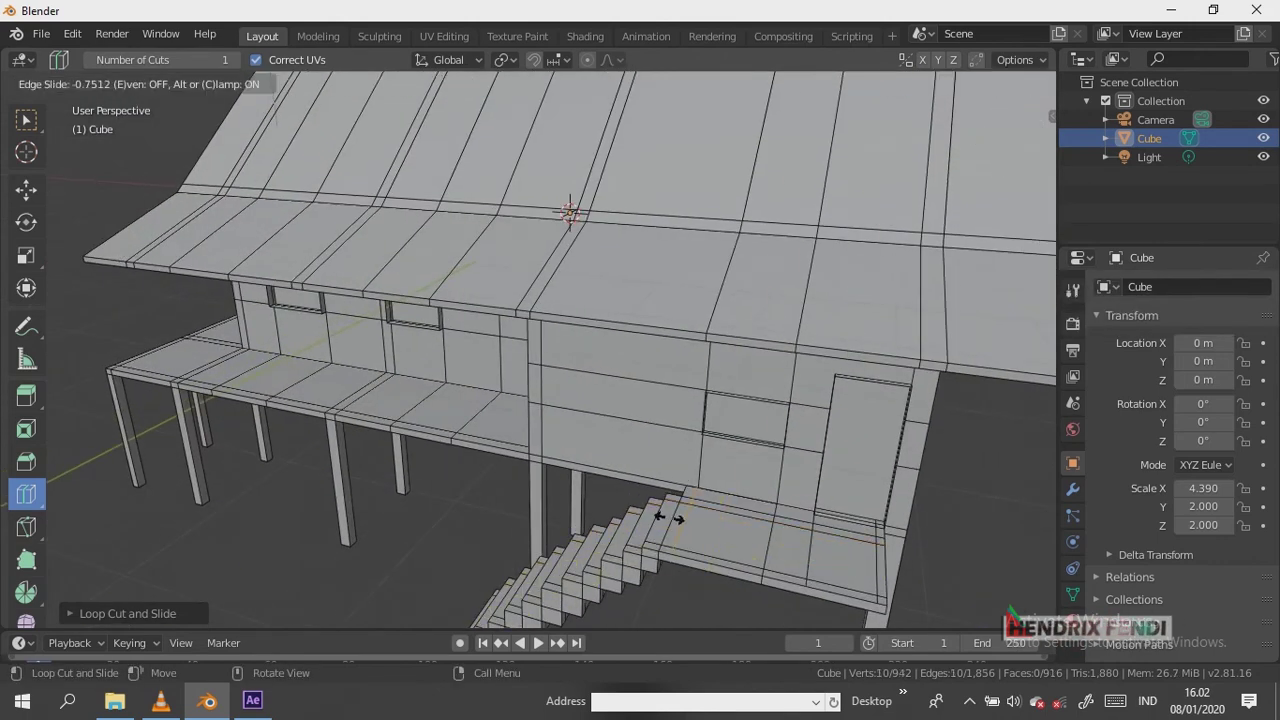
{"action": "scroll", "coordinate": [677, 520], "scroll_direction": "up", "scroll_amount": 3}
{"action": "middle_click_drag", "start_coordinate": [677, 520], "coordinate": [525, 78]}
Extrude the porch floor's corner faces upward into short posts
{"action": "key", "text": "shift+space"}
{"action": "key", "text": "e"}
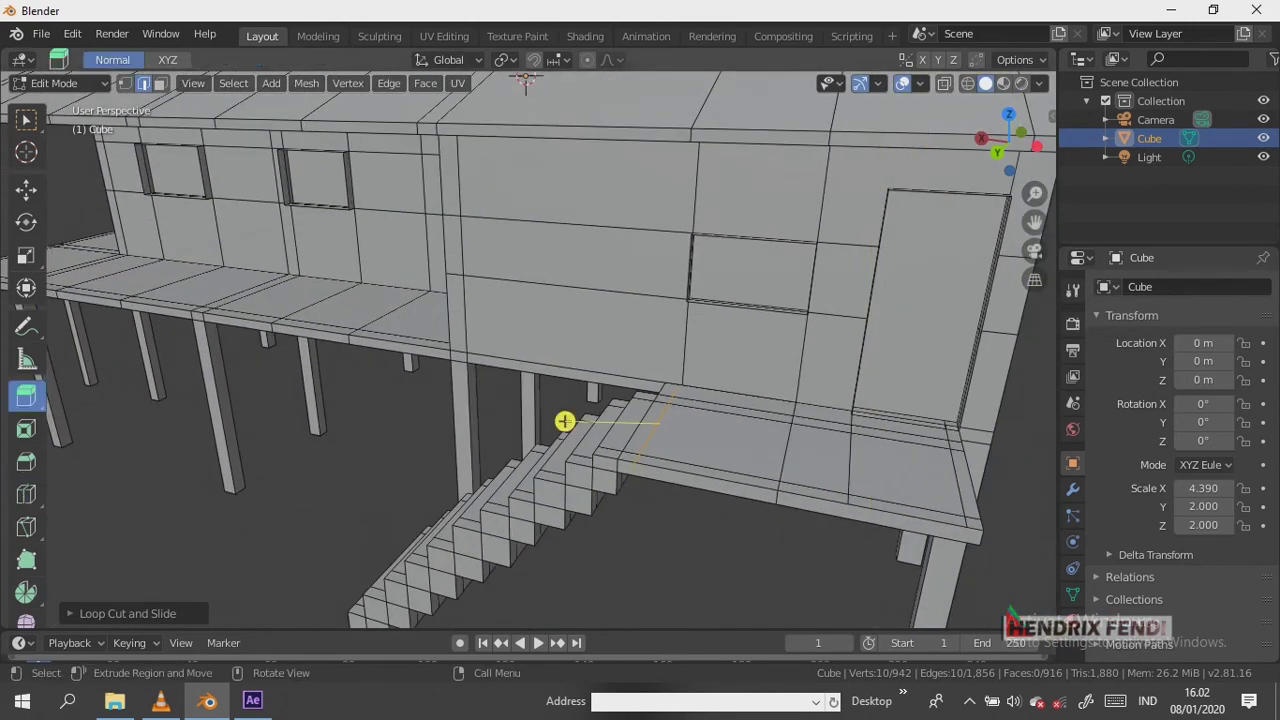
{"action": "key", "text": "alt+a"}
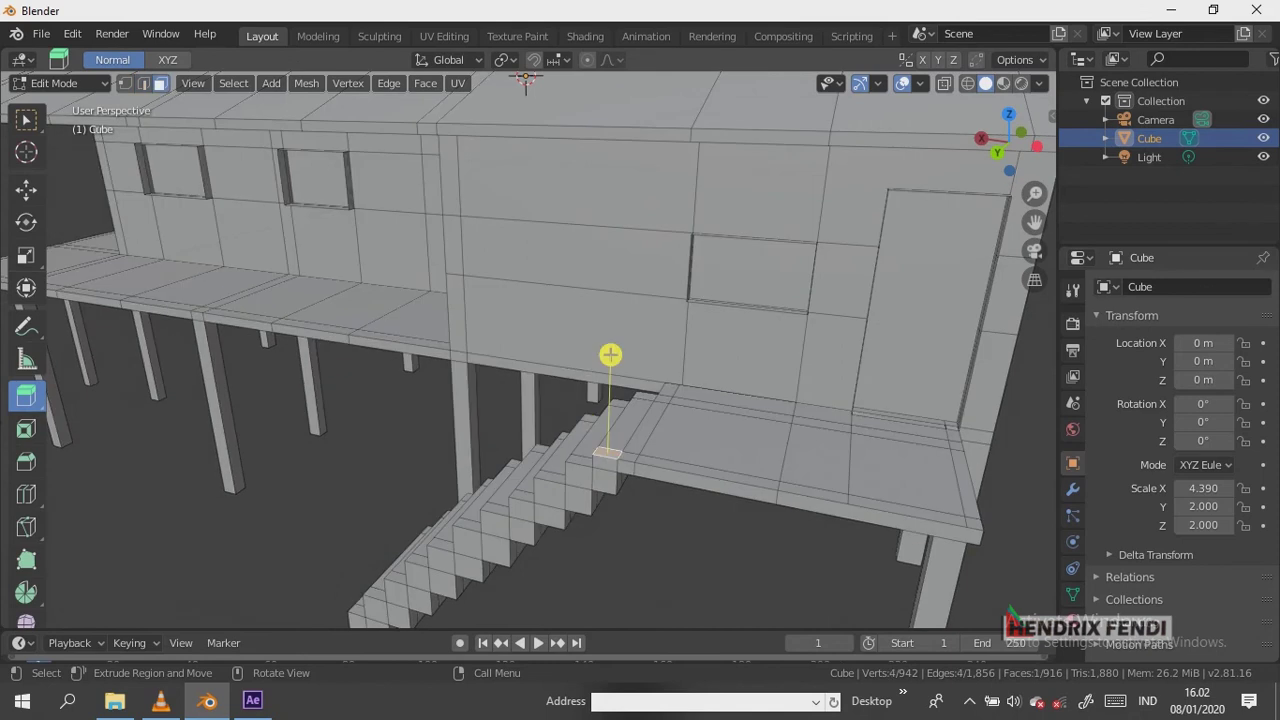
{"action": "left_click", "coordinate": [645, 397], "text": "shift"}
{"action": "left_click", "coordinate": [953, 434], "text": "shift"}
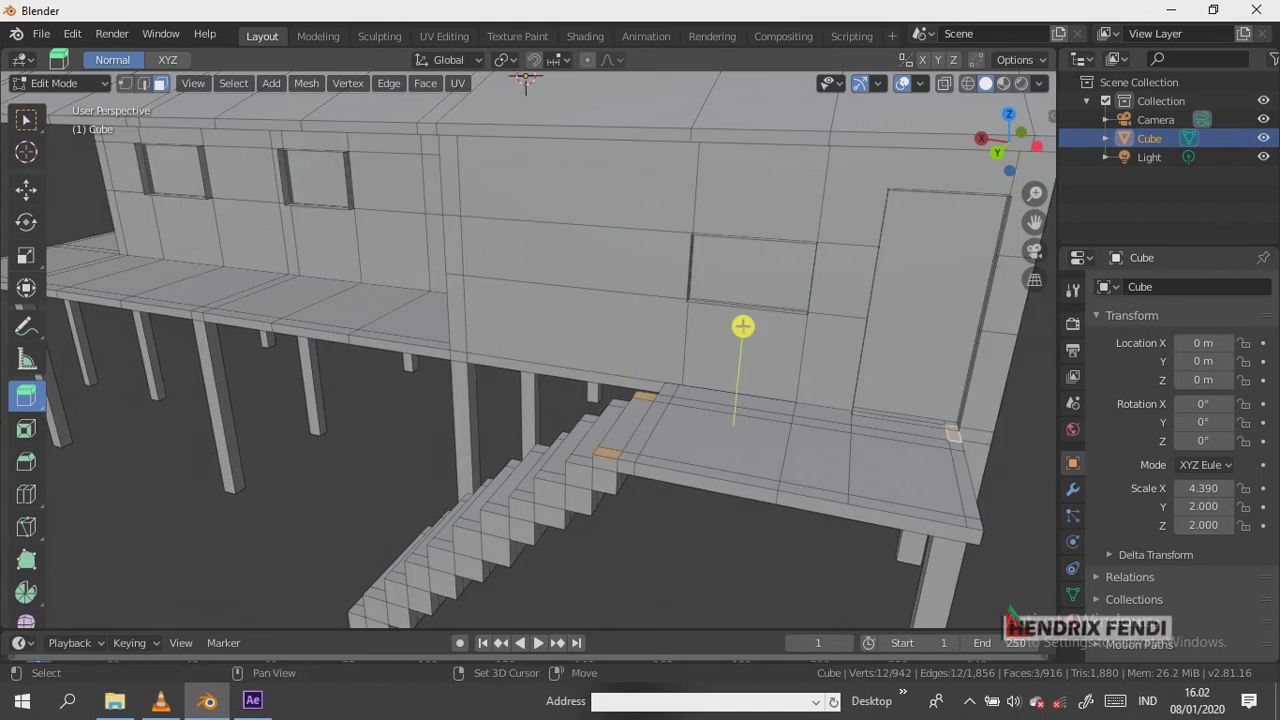
{"action": "left_click", "coordinate": [972, 524], "text": "shift"}
{"action": "left_click_drag", "start_coordinate": [1008, 140], "coordinate": [1000, 145]}
{"action": "key", "text": "e"}
{"action": "key", "text": "Return"}
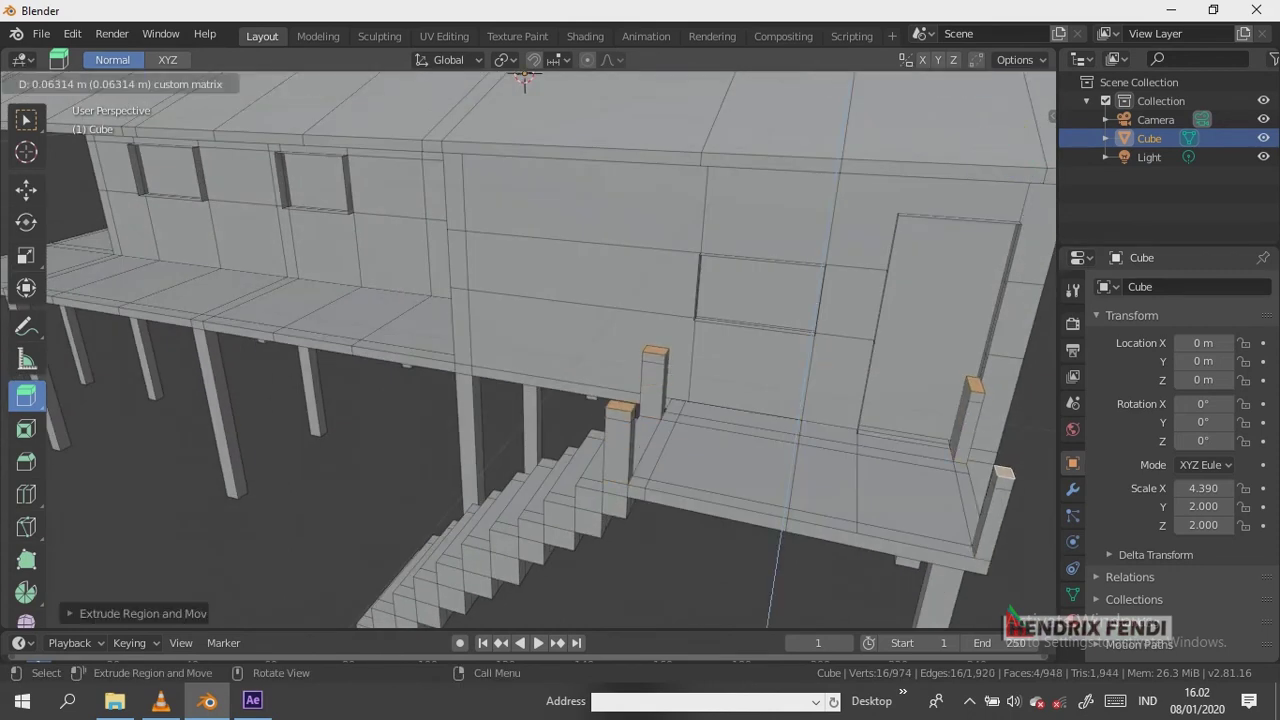
Extrude one post top along the landing into a long horizontal rail
{"action": "left_click", "coordinate": [1005, 467]}
{"action": "left_click_drag", "start_coordinate": [1023, 543], "coordinate": [622, 410]}
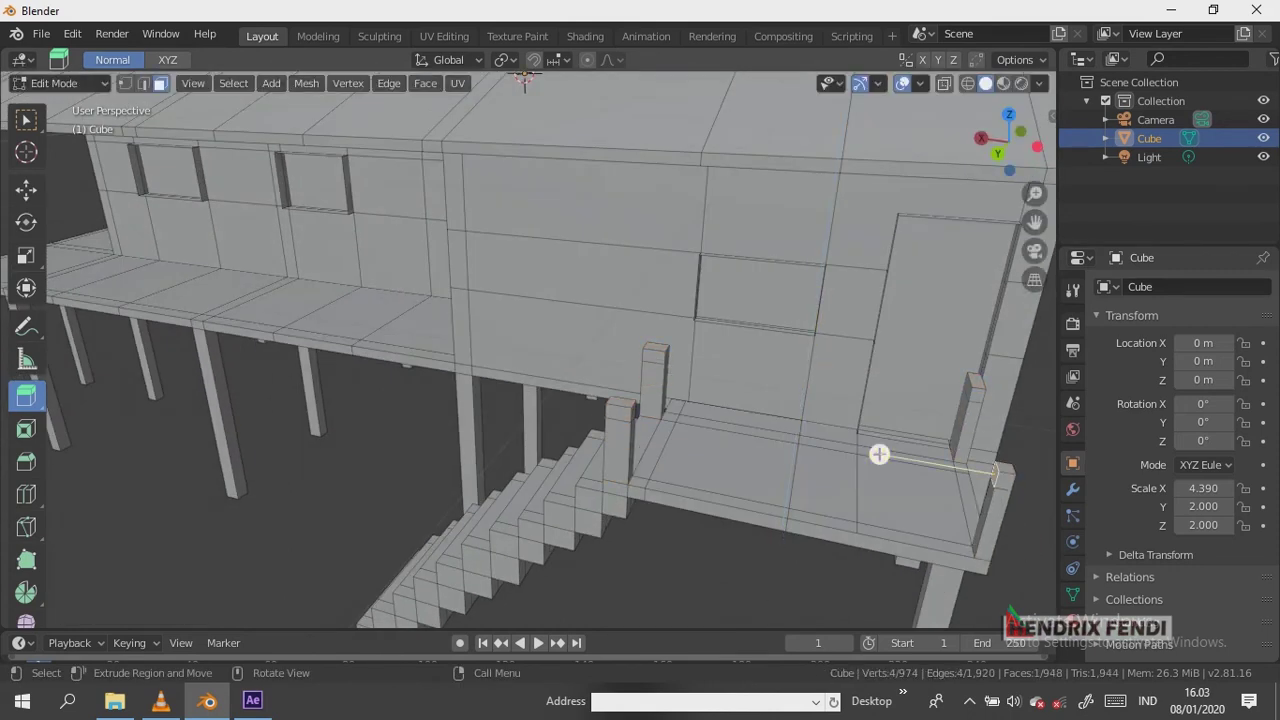
{"action": "left_click", "coordinate": [624, 410]}
{"action": "middle_click_drag", "start_coordinate": [624, 410], "coordinate": [449, 363]}
{"action": "key", "text": "e"}
{"action": "left_click", "coordinate": [560, 200]}
{"action": "mouse_move", "coordinate": [560, 200]}
{"action": "middle_mouse_down"}
{"action": "mouse_move", "coordinate": [853, 416]}
{"action": "mouse_move", "coordinate": [640, 420]}
{"action": "middle_mouse_up"}
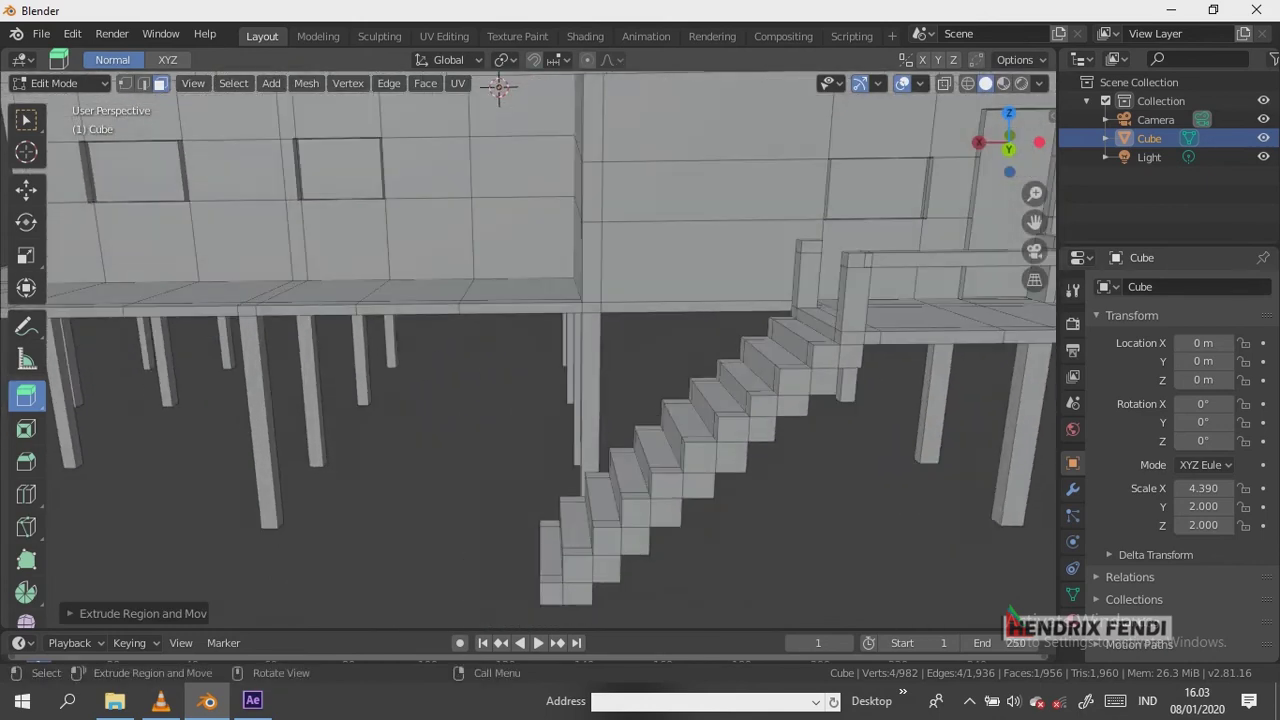
Extrude a rail from the right post top and lower its end into a diagonal handrail
{"action": "left_click", "coordinate": [845, 259]}
{"action": "left_click_drag", "start_coordinate": [738, 260], "coordinate": [374, 254]}
{"action": "left_click", "coordinate": [26, 188]}
{"action": "mouse_move", "coordinate": [485, 200]}
{"action": "left_mouse_down"}
{"action": "mouse_move", "coordinate": [490, 520]}
{"action": "mouse_move", "coordinate": [489, 470]}
{"action": "left_mouse_up"}
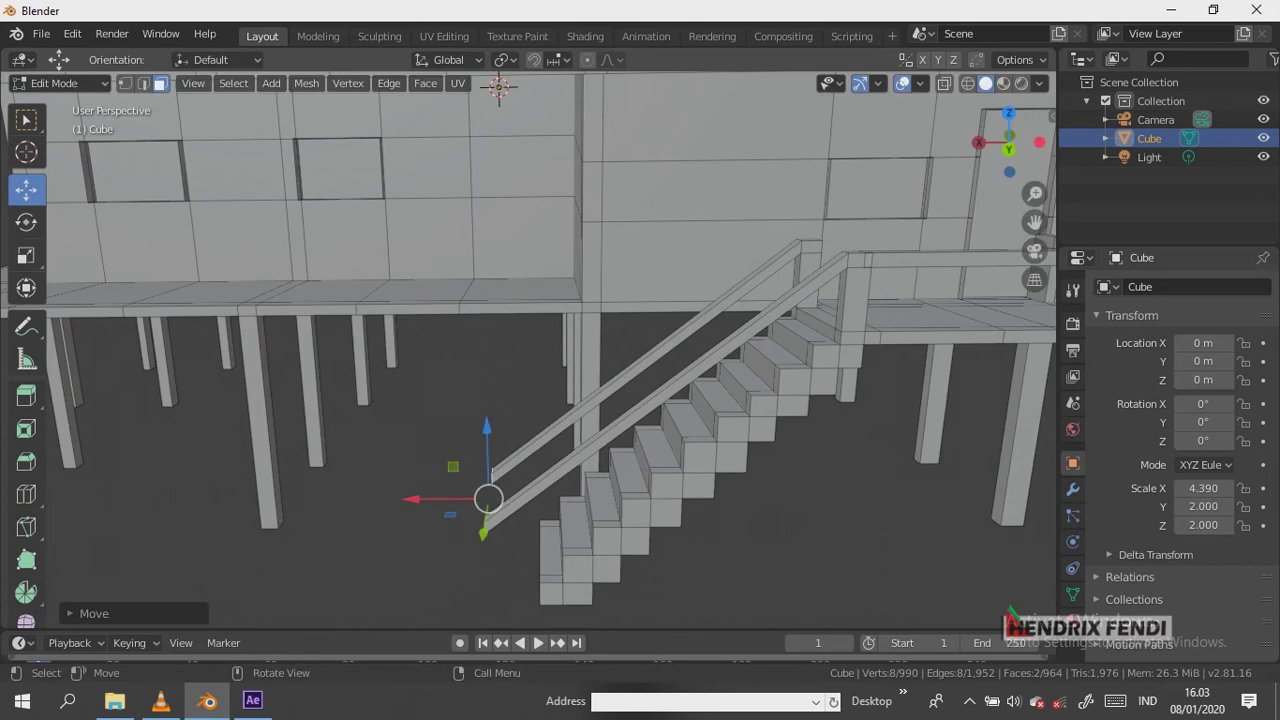
Extrude the bottom step's top face upward into a short post
{"action": "left_click", "coordinate": [549, 571]}
{"action": "left_click_drag", "start_coordinate": [549, 523], "coordinate": [550, 548]}
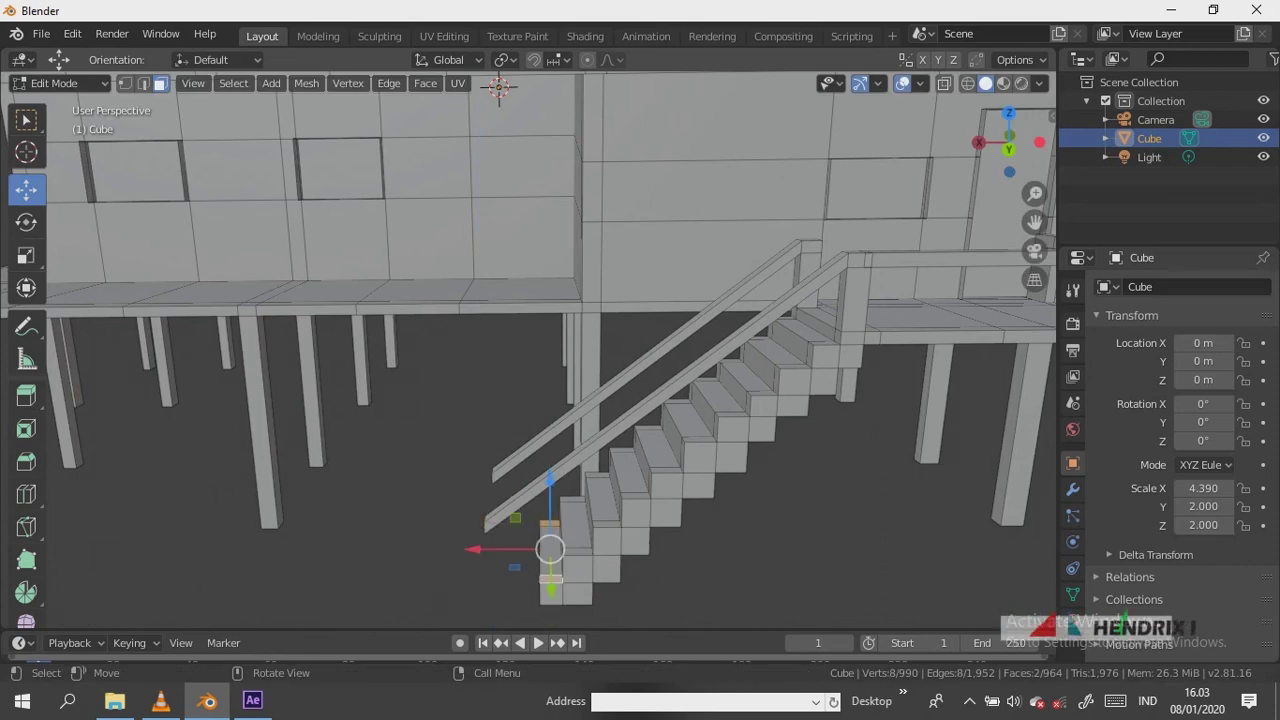
{"action": "left_click", "coordinate": [26, 395]}
{"action": "left_click_drag", "start_coordinate": [551, 448], "coordinate": [550, 396]}
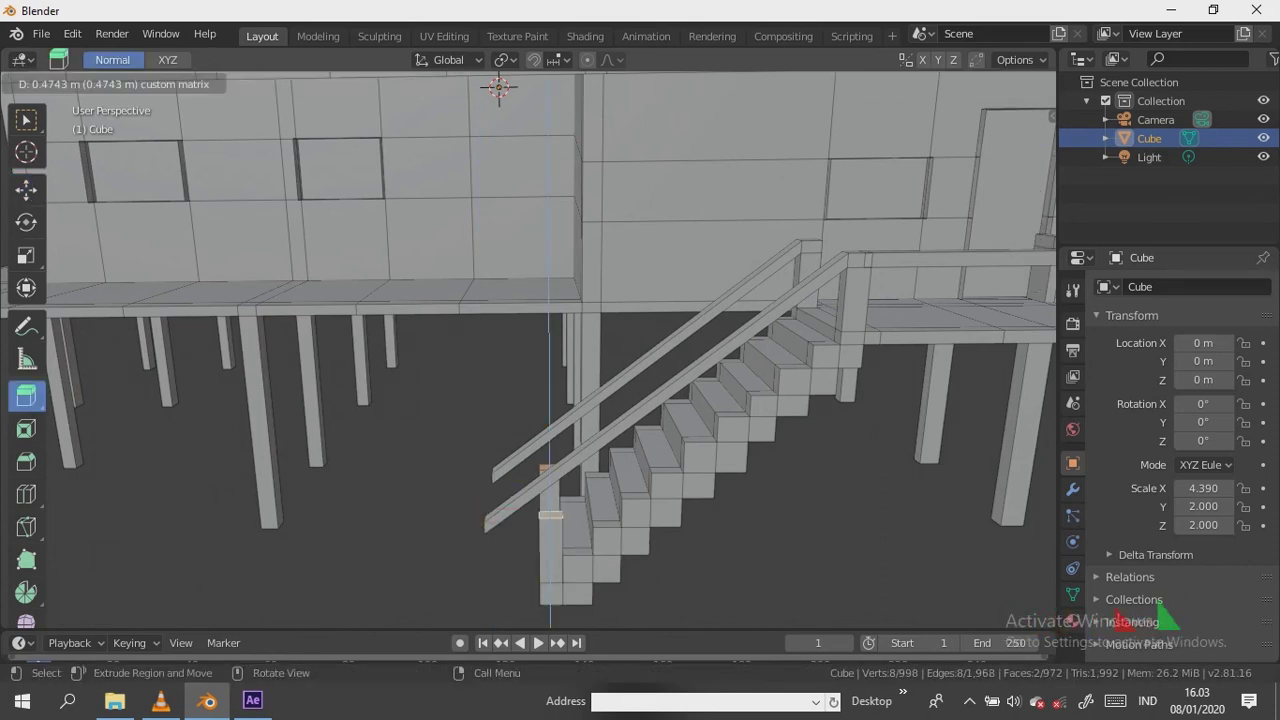
{"action": "middle_click_drag", "start_coordinate": [560, 420], "coordinate": [600, 330]}
{"action": "left_click_drag", "start_coordinate": [597, 240], "coordinate": [597, 214]}
{"action": "middle_click_drag", "start_coordinate": [597, 214], "coordinate": [640, 300]}
{"action": "left_click_drag", "start_coordinate": [673, 313], "coordinate": [671, 280]}
{"action": "mouse_move", "coordinate": [671, 280]}
{"action": "middle_mouse_down"}
{"action": "mouse_move", "coordinate": [560, 300]}
{"action": "mouse_move", "coordinate": [640, 330]}
{"action": "middle_mouse_up"}
{"action": "left_click", "coordinate": [26, 527]}
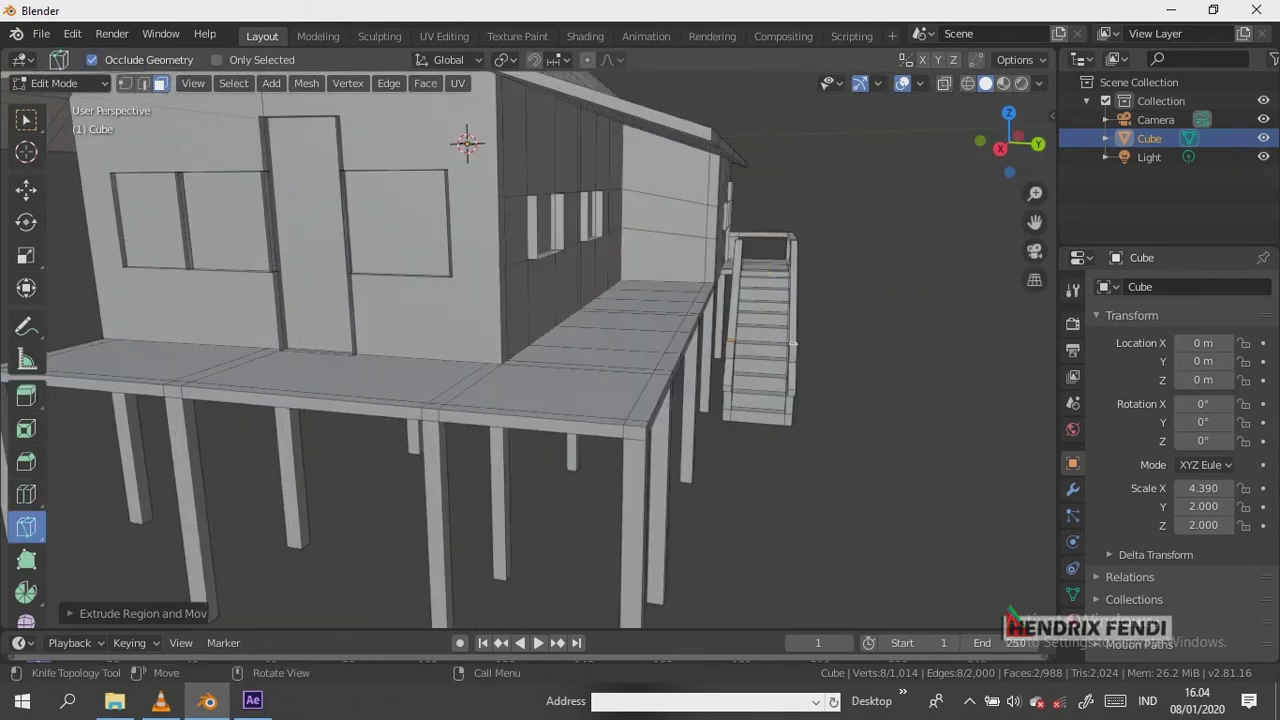
Knife-cut a door outline into the end wall beside the walkway
{"action": "left_click", "coordinate": [650, 169]}
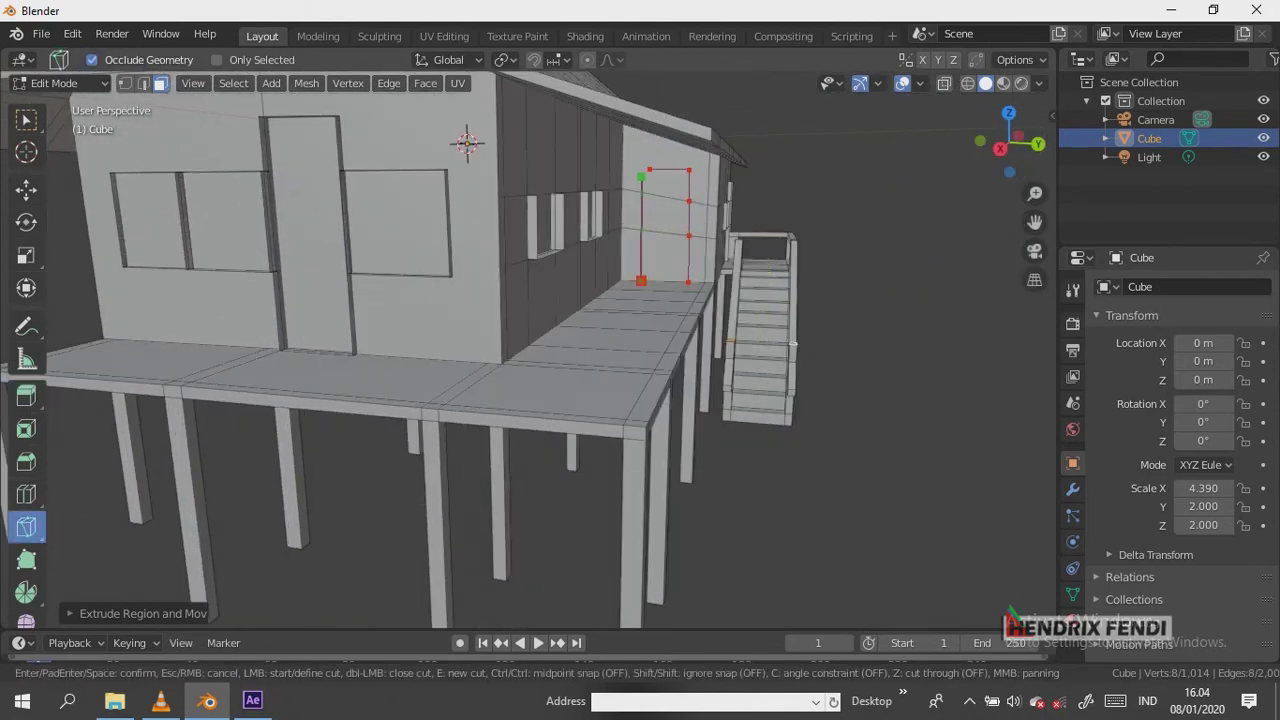
{"action": "key", "text": "Return"}
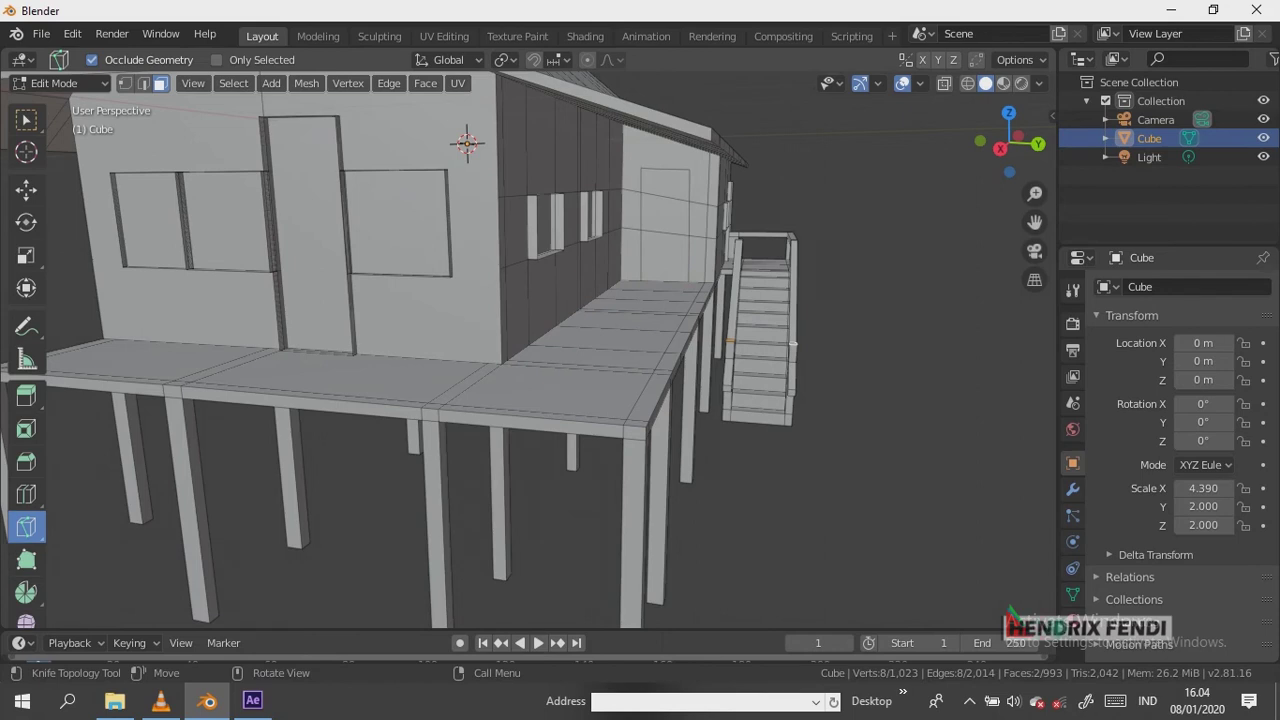
{"action": "left_click", "coordinate": [645, 173]}
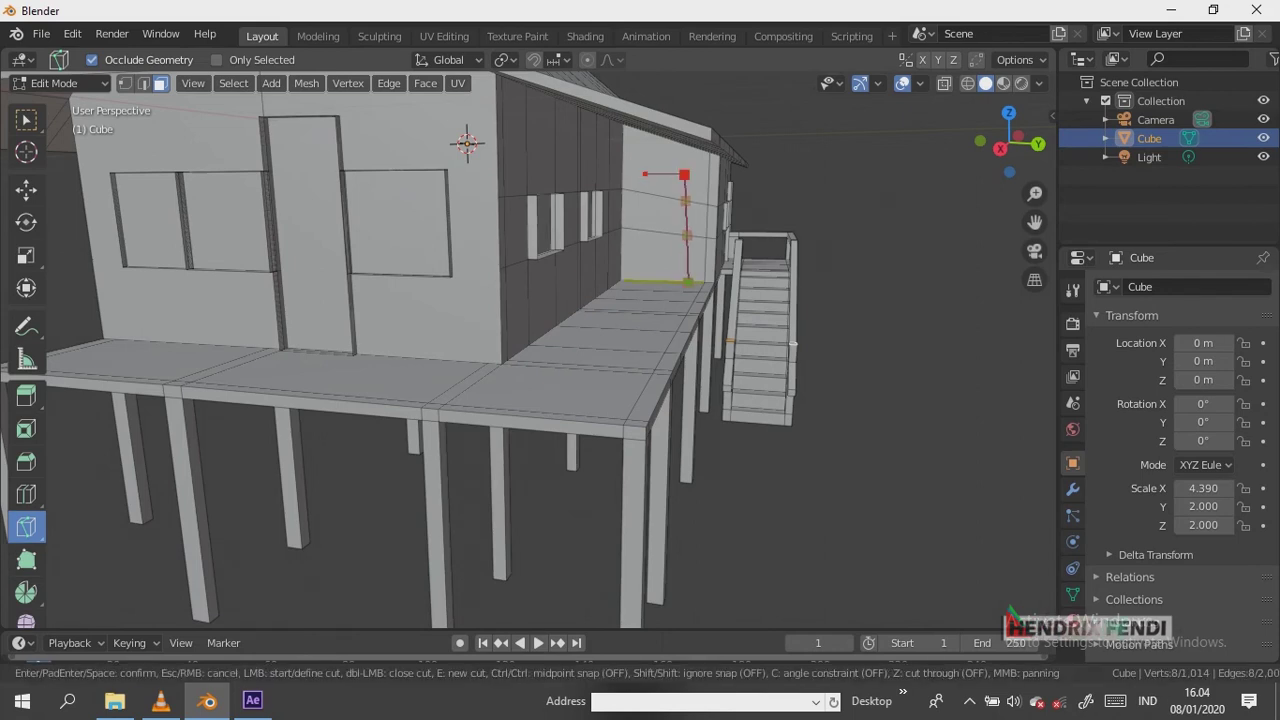
{"action": "key", "text": "Return"}
Extrude the door face inward to recess the door into the wall
{"action": "left_click", "coordinate": [26, 188]}
{"action": "left_click", "coordinate": [651, 214]}
{"action": "mouse_move", "coordinate": [651, 214]}
{"action": "middle_mouse_down"}
{"action": "mouse_move", "coordinate": [700, 260]}
{"action": "mouse_move", "coordinate": [640, 245]}
{"action": "middle_mouse_up"}
{"action": "key", "text": "2"}
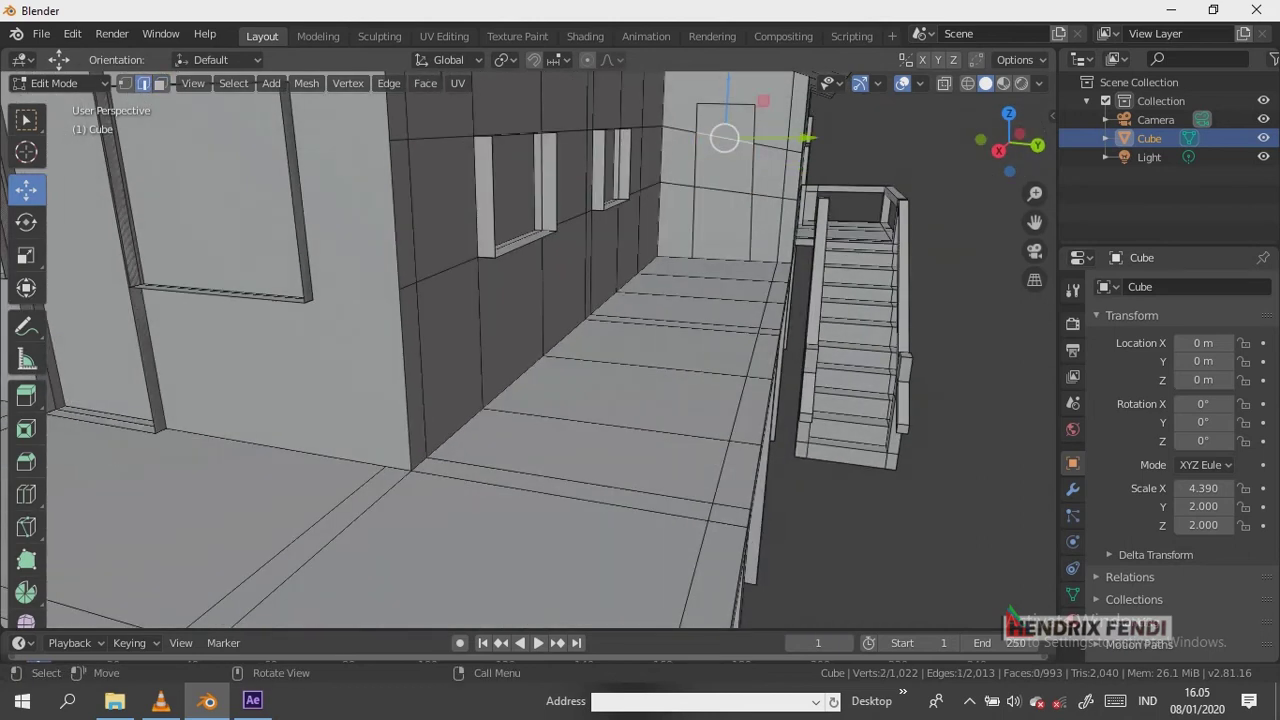
{"action": "left_click", "coordinate": [722, 185]}
{"action": "left_click", "coordinate": [26, 395]}
{"action": "left_click_drag", "start_coordinate": [722, 185], "coordinate": [705, 180]}
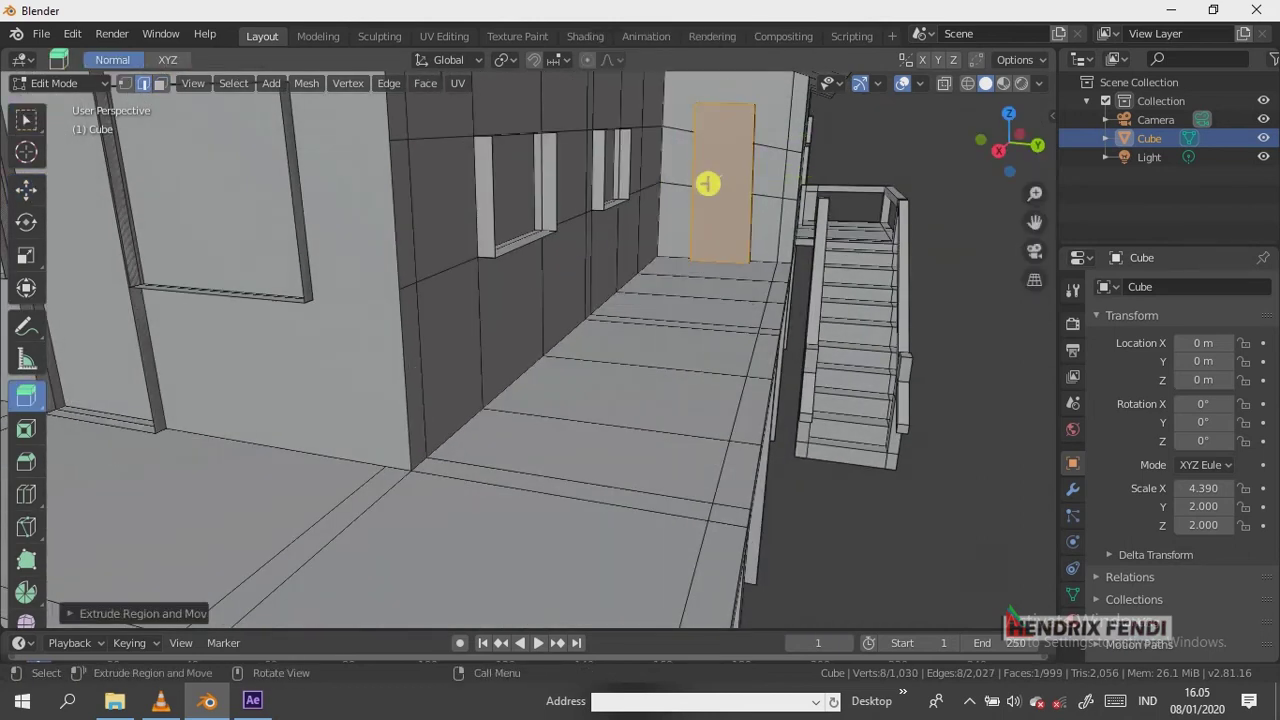
{"action": "middle_click_drag", "start_coordinate": [705, 180], "coordinate": [591, 183]}
{"action": "left_click_drag", "start_coordinate": [591, 183], "coordinate": [606, 183]}
{"action": "mouse_move", "coordinate": [606, 183]}
{"action": "middle_mouse_down"}
{"action": "mouse_move", "coordinate": [679, 190]}
{"action": "mouse_move", "coordinate": [705, 169]}
{"action": "middle_mouse_up"}
Deselect the door and select the edges along the walkway's outer edge
{"action": "left_click", "coordinate": [846, 229]}
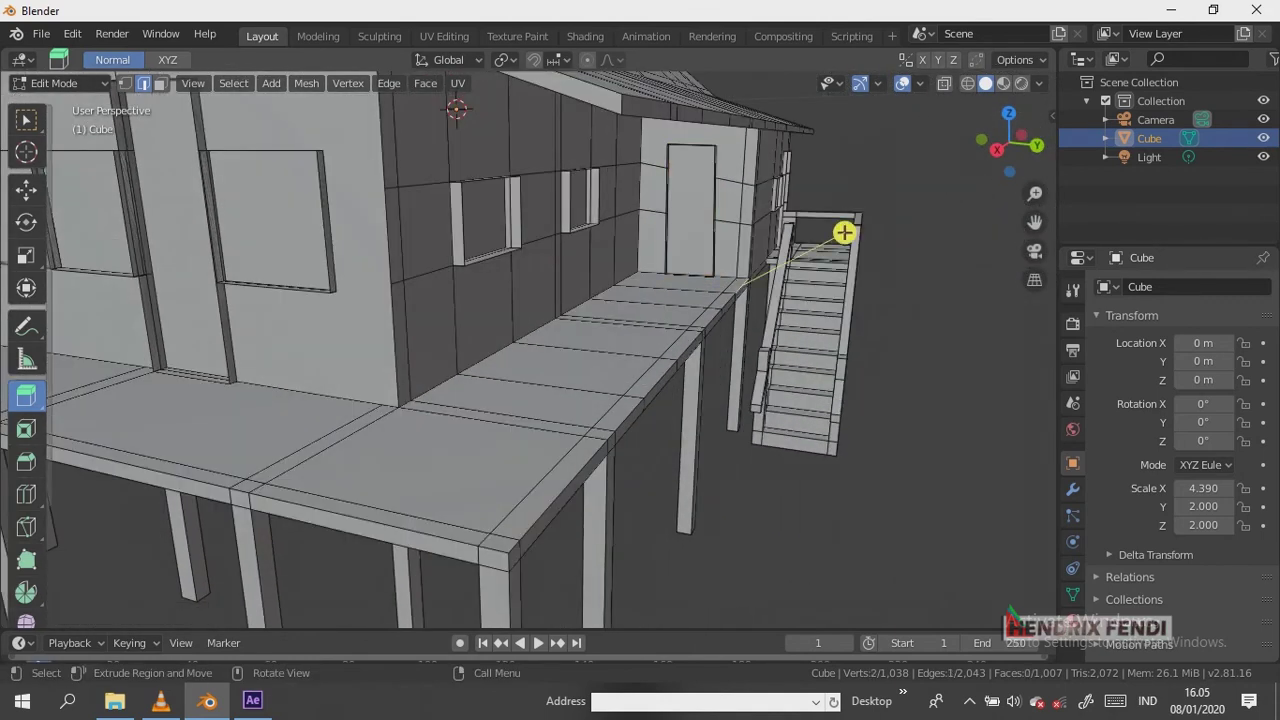
{"action": "left_click", "coordinate": [677, 248], "text": "ctrl"}
{"action": "middle_click_drag", "start_coordinate": [671, 251], "coordinate": [894, 234]}
Extrude the selected walkway edges upward into a railing wall around the veranda
{"action": "left_click", "coordinate": [786, 277], "text": "ctrl"}
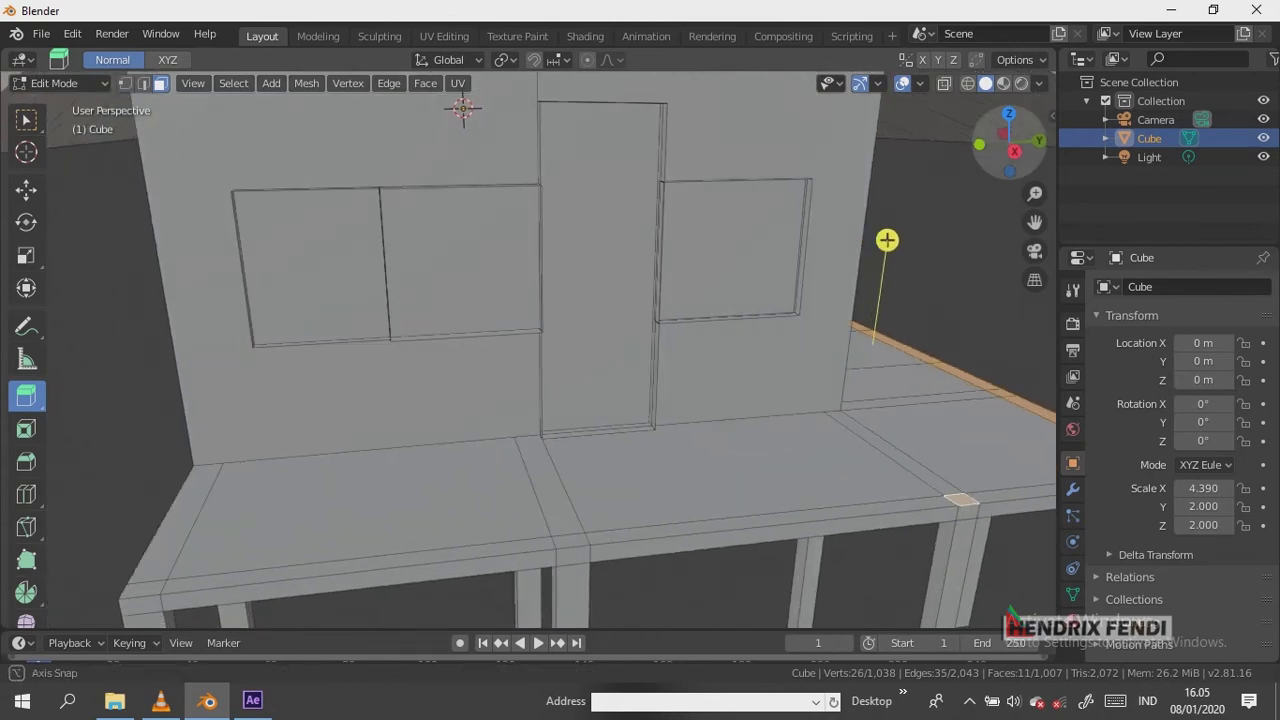
{"action": "middle_click_drag", "start_coordinate": [786, 277], "coordinate": [519, 244]}
{"action": "scroll", "coordinate": [519, 244], "scroll_direction": "down", "scroll_amount": 3}
{"action": "key", "text": "e"}
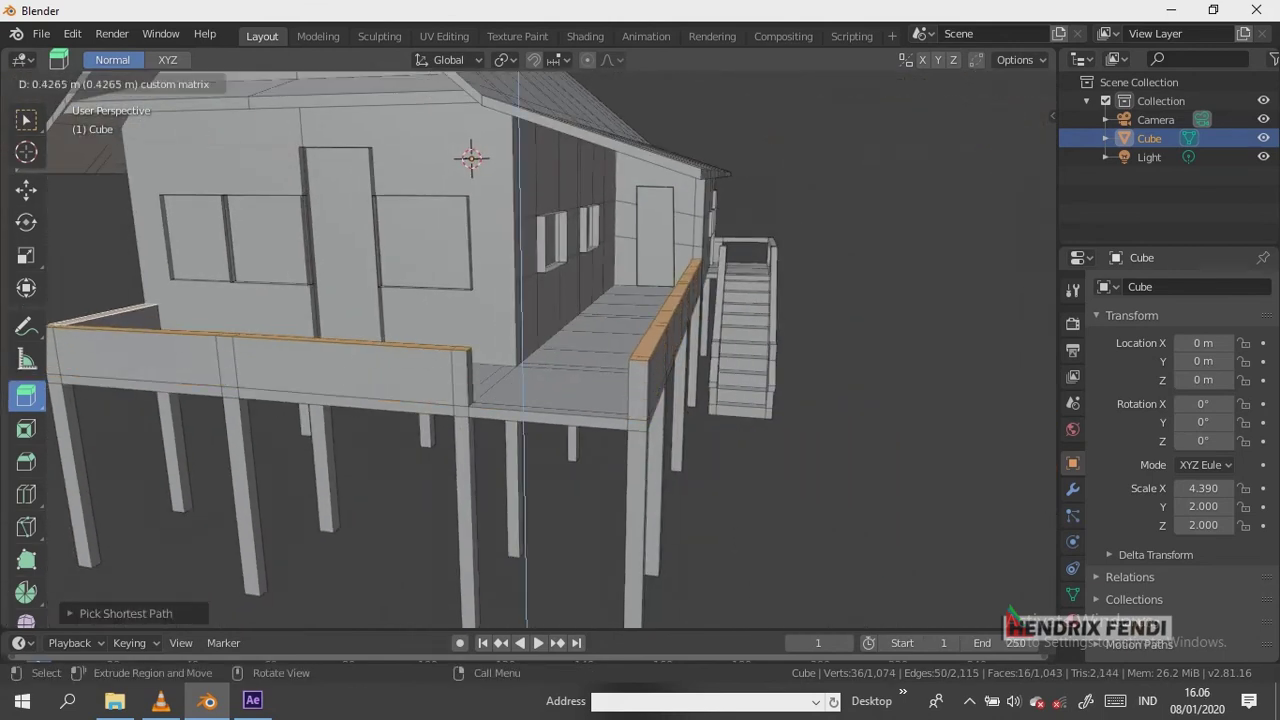
{"action": "left_click", "coordinate": [520, 182]}
{"action": "scroll", "coordinate": [520, 182], "scroll_direction": "down", "scroll_amount": 2}
Extrude a veranda floor-edge face outward into a new landing slab
{"action": "middle_click_drag", "start_coordinate": [521, 197], "coordinate": [300, 400]}
{"action": "left_click", "coordinate": [270, 405]}
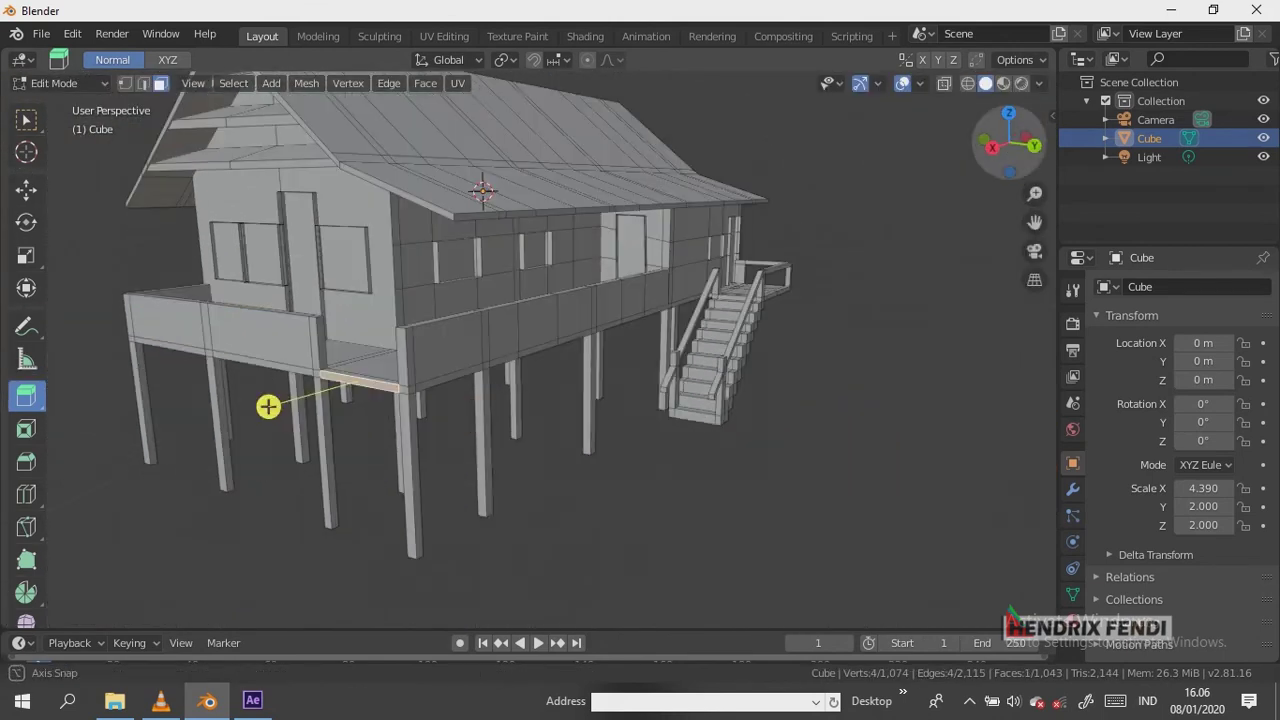
{"action": "left_click_drag", "start_coordinate": [266, 406], "coordinate": [177, 434]}
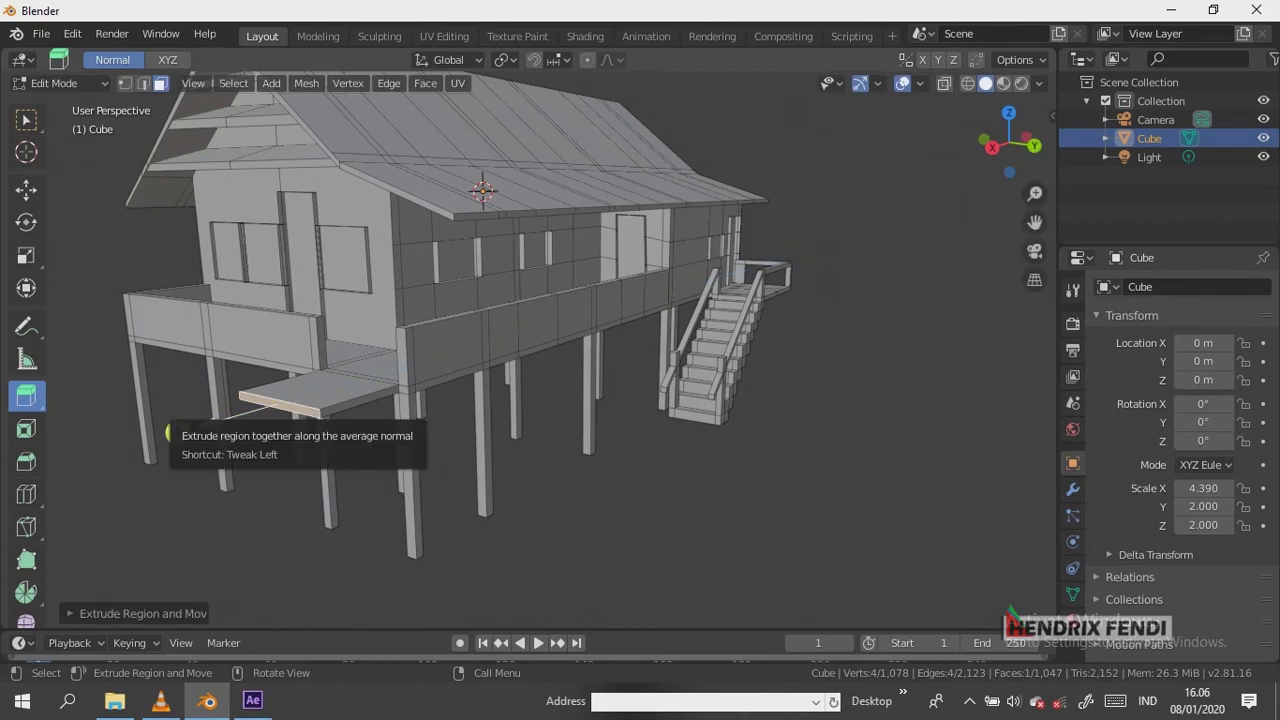
{"action": "mouse_move", "coordinate": [168, 432]}
{"action": "middle_mouse_down"}
{"action": "mouse_move", "coordinate": [646, 497]}
{"action": "mouse_move", "coordinate": [889, 410]}
{"action": "middle_mouse_up"}
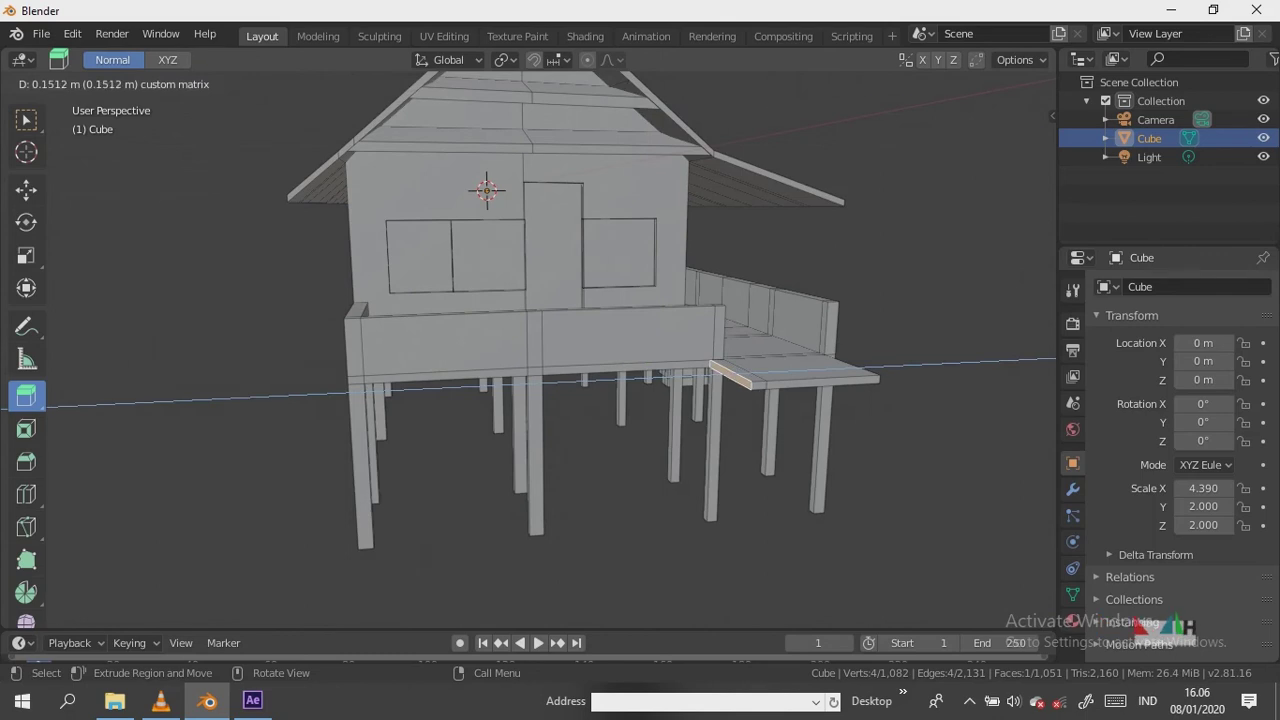
{"action": "middle_click_drag", "start_coordinate": [640, 378], "coordinate": [509, 277]}
Extend the slab face further and extrude it downward into the first stair blocks
{"action": "left_click_drag", "start_coordinate": [509, 251], "coordinate": [622, 262]}
{"action": "left_click_drag", "start_coordinate": [620, 371], "coordinate": [612, 300]}
{"action": "mouse_move", "coordinate": [491, 260]}
{"action": "left_mouse_down"}
{"action": "mouse_move", "coordinate": [605, 270]}
{"action": "mouse_move", "coordinate": [606, 383]}
{"action": "left_mouse_up"}
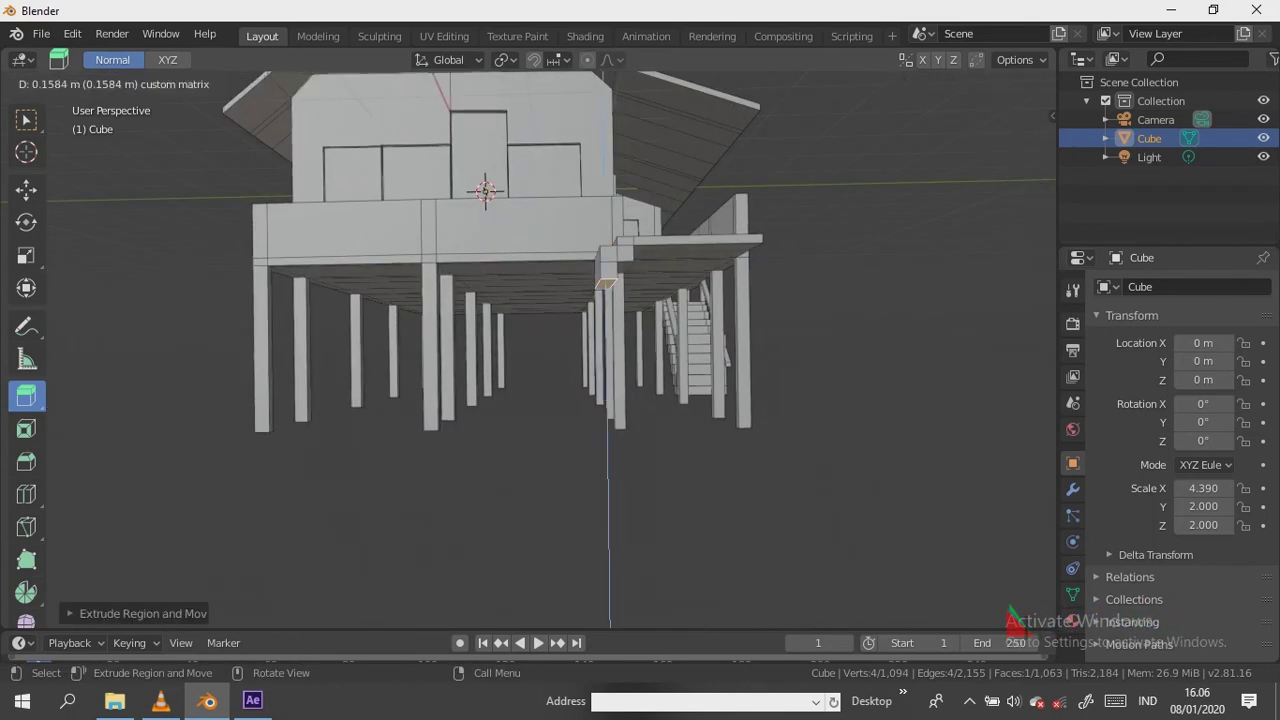
{"action": "middle_click_drag", "start_coordinate": [606, 383], "coordinate": [704, 423]}
{"action": "left_click_drag", "start_coordinate": [704, 423], "coordinate": [571, 314]}
{"action": "mouse_move", "coordinate": [571, 314]}
{"action": "middle_mouse_down"}
{"action": "mouse_move", "coordinate": [557, 240]}
{"action": "mouse_move", "coordinate": [585, 239]}
{"action": "middle_mouse_up"}
{"action": "left_click_drag", "start_coordinate": [585, 239], "coordinate": [565, 239]}
{"action": "mouse_move", "coordinate": [682, 383]}
{"action": "left_mouse_down"}
{"action": "mouse_move", "coordinate": [543, 263]}
{"action": "mouse_move", "coordinate": [546, 289]}
{"action": "left_mouse_up"}
Extrude the stair face down step by step to the ground, then start a walkway loop cut
{"action": "mouse_move", "coordinate": [546, 289]}
{"action": "middle_mouse_down"}
{"action": "mouse_move", "coordinate": [529, 497]}
{"action": "mouse_move", "coordinate": [763, 363]}
{"action": "middle_mouse_up"}
{"action": "left_click_drag", "start_coordinate": [763, 363], "coordinate": [1050, 365]}
{"action": "mouse_move", "coordinate": [1048, 380]}
{"action": "middle_mouse_down"}
{"action": "mouse_move", "coordinate": [946, 360]}
{"action": "mouse_move", "coordinate": [986, 286]}
{"action": "mouse_move", "coordinate": [1000, 286]}
{"action": "mouse_move", "coordinate": [1015, 216]}
{"action": "middle_mouse_up"}
{"action": "left_click_drag", "start_coordinate": [1015, 216], "coordinate": [902, 375]}
{"action": "left_click_drag", "start_coordinate": [1034, 228], "coordinate": [1036, 248]}
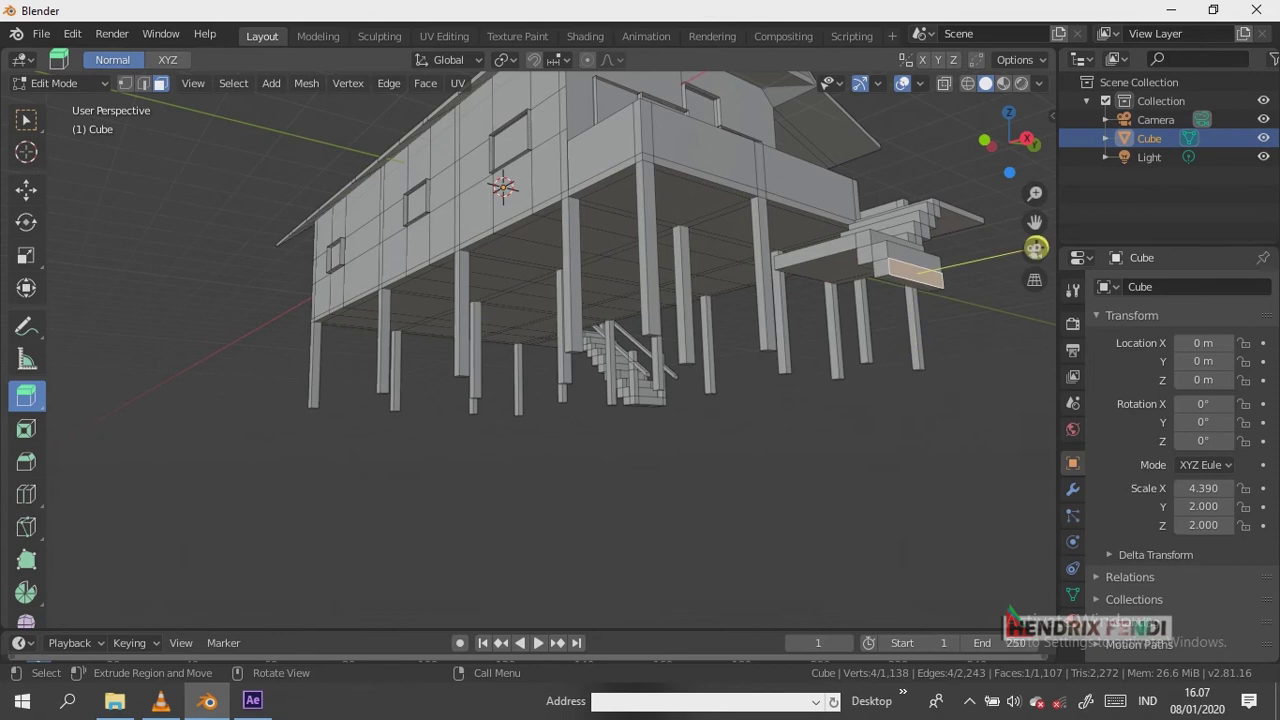
{"action": "middle_click_drag", "start_coordinate": [1036, 248], "coordinate": [990, 250]}
{"action": "mouse_move", "coordinate": [950, 245]}
{"action": "left_mouse_down"}
{"action": "mouse_move", "coordinate": [934, 237]}
{"action": "mouse_move", "coordinate": [900, 300]}
{"action": "mouse_move", "coordinate": [977, 270]}
{"action": "left_mouse_up"}
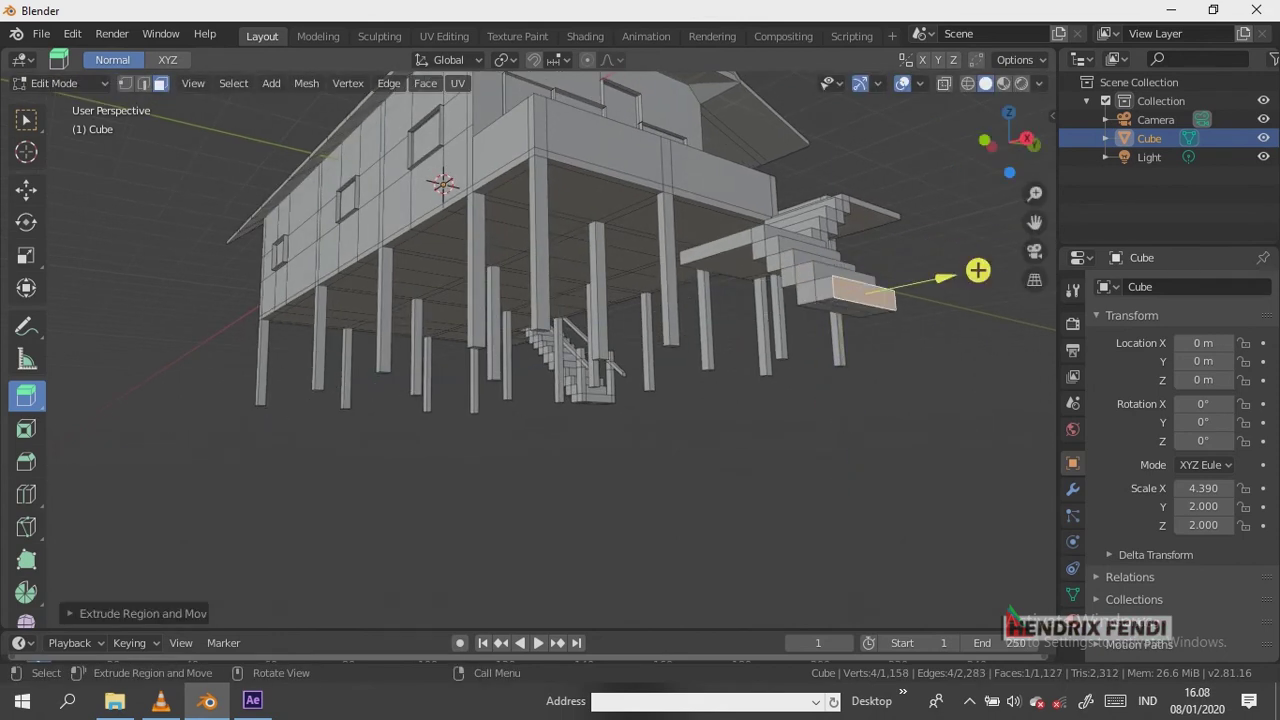
{"action": "left_click_drag", "start_coordinate": [866, 411], "coordinate": [885, 445]}
{"action": "left_click_drag", "start_coordinate": [1010, 140], "coordinate": [1000, 146]}
{"action": "left_click", "coordinate": [26, 494]}
{"action": "left_click_drag", "start_coordinate": [605, 515], "coordinate": [636, 469]}
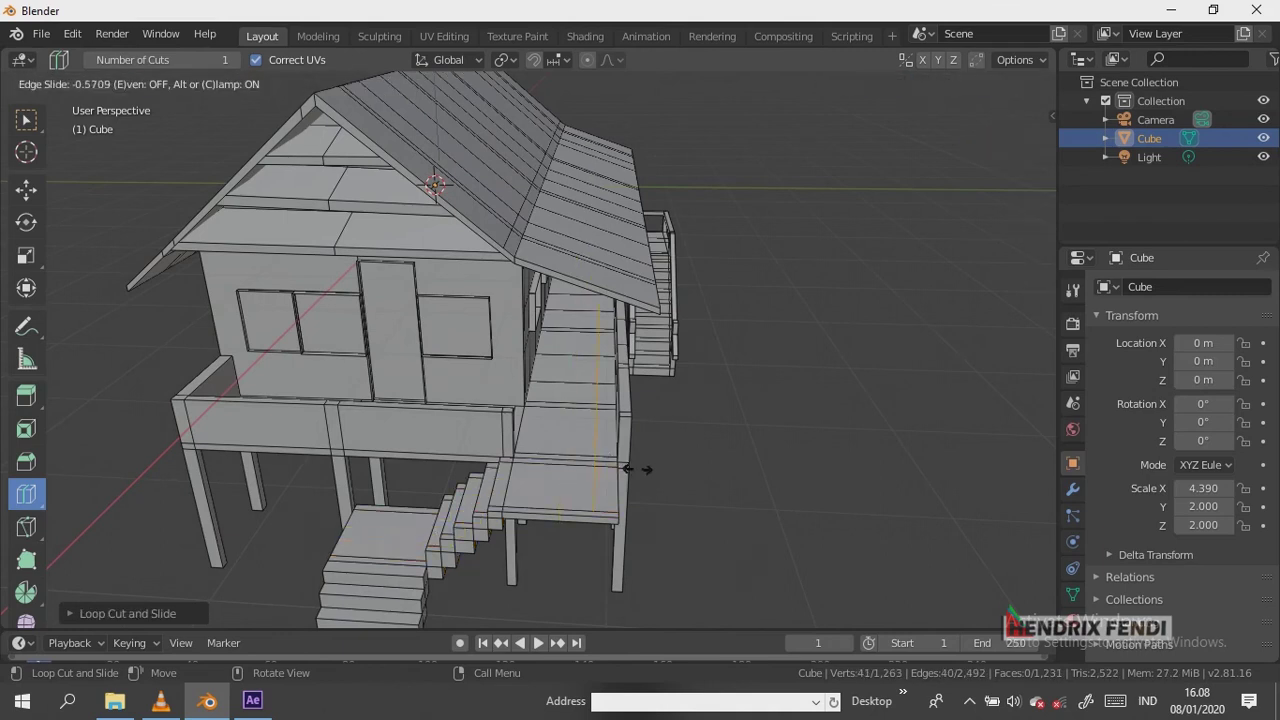
Place edge loops across the veranda walkway and the lower stairs
{"action": "left_click", "coordinate": [648, 473]}
{"action": "left_click_drag", "start_coordinate": [1010, 142], "coordinate": [1000, 150]}
{"action": "mouse_move", "coordinate": [530, 470]}
{"action": "left_mouse_down"}
{"action": "mouse_move", "coordinate": [485, 470]}
{"action": "mouse_move", "coordinate": [598, 467]}
{"action": "left_mouse_up"}
{"action": "left_click", "coordinate": [600, 470]}
{"action": "left_click_drag", "start_coordinate": [1010, 142], "coordinate": [1000, 150]}
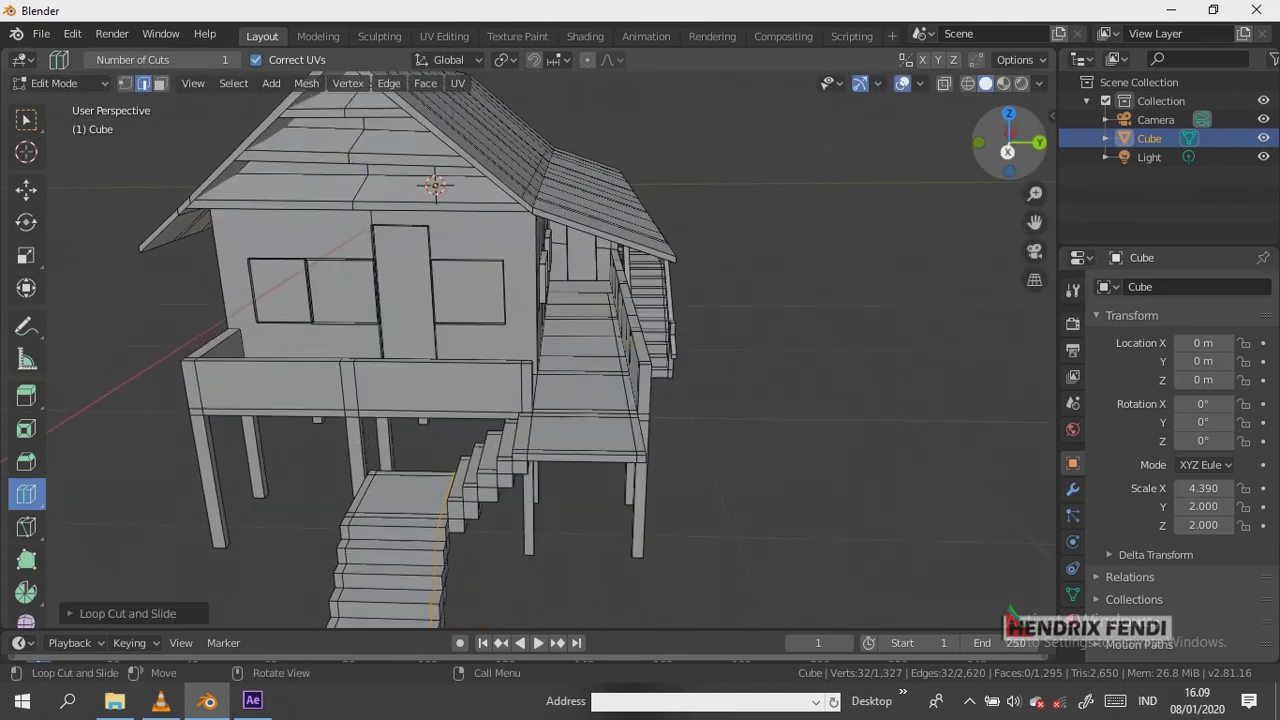
{"action": "left_click_drag", "start_coordinate": [1035, 193], "coordinate": [1035, 221]}
{"action": "left_click_drag", "start_coordinate": [1010, 142], "coordinate": [1004, 150]}
Frame the new landing and lower stairs for extruding the corner post faces
{"action": "left_click", "coordinate": [26, 395]}
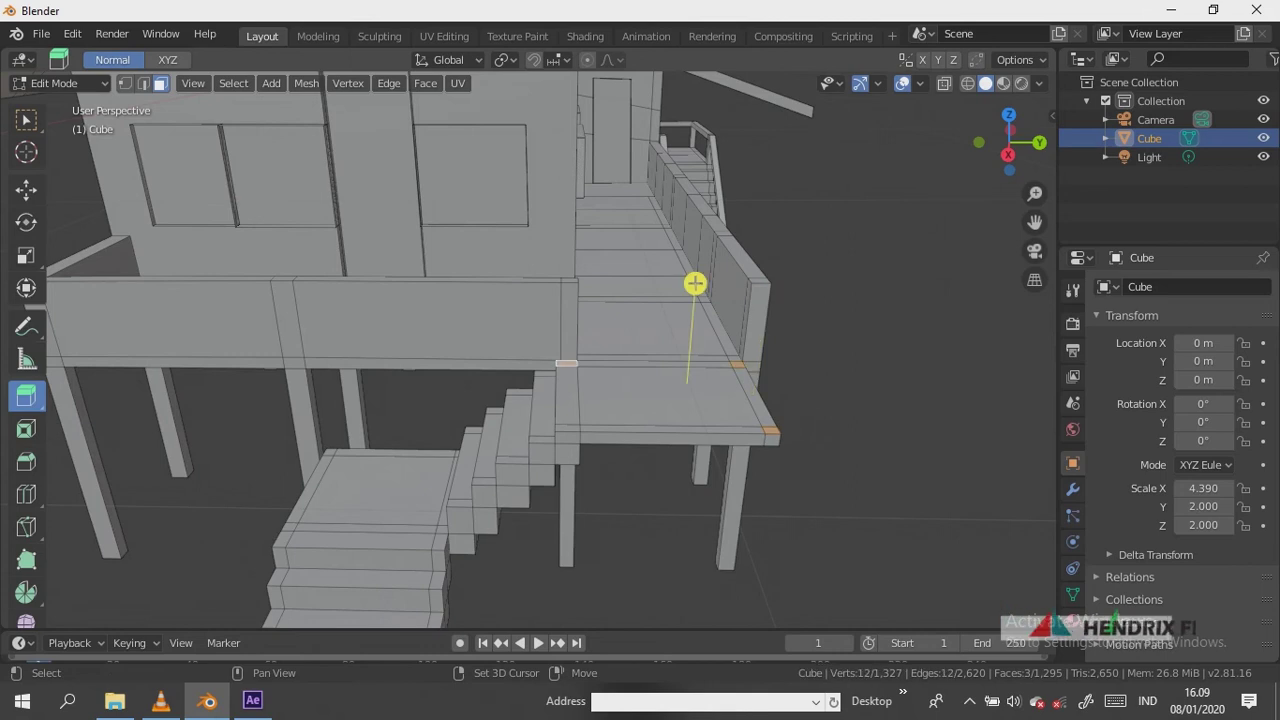
{"action": "left_click_drag", "start_coordinate": [1008, 140], "coordinate": [1010, 148]}
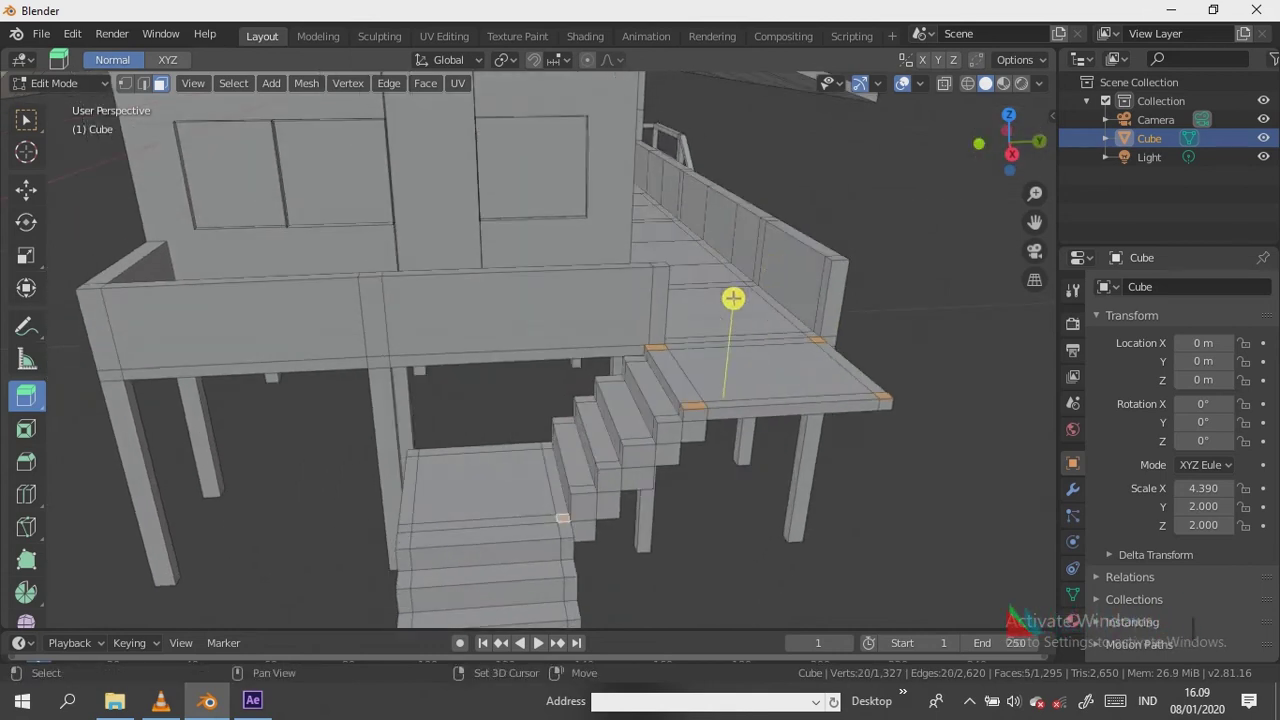
{"action": "middle_click_drag", "start_coordinate": [540, 450], "coordinate": [546, 215], "text": "shift"}
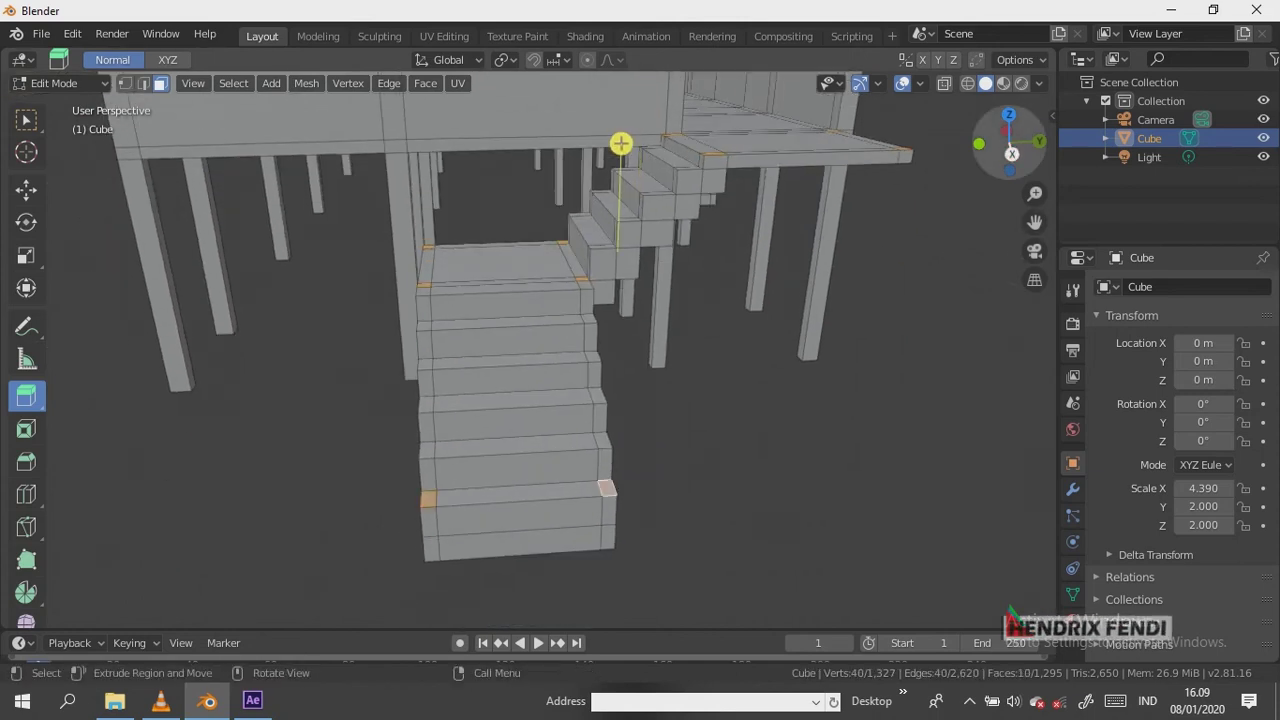
{"action": "middle_click_drag", "start_coordinate": [560, 400], "coordinate": [540, 450]}
Extrude the landing's corner faces up into short posts and extend the post tops
{"action": "key", "text": "e"}
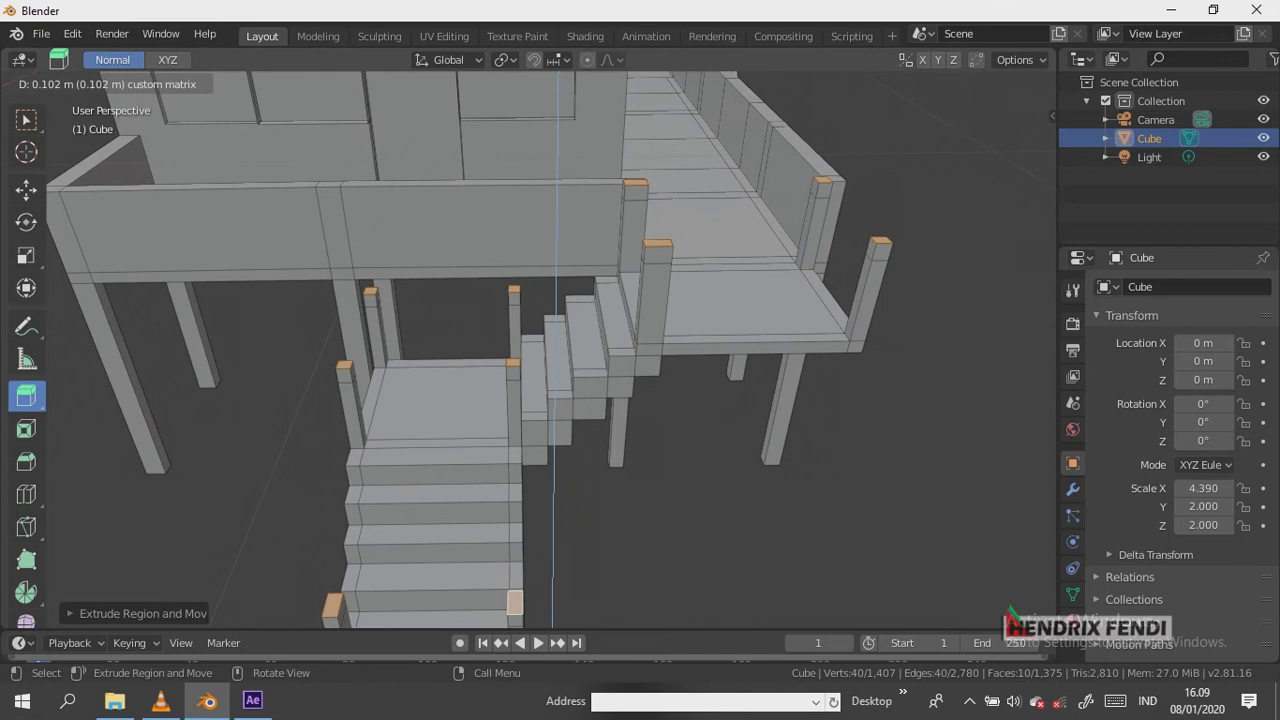
{"action": "left_click", "coordinate": [557, 231]}
{"action": "middle_click_drag", "start_coordinate": [557, 231], "coordinate": [166, 123]}
{"action": "left_click", "coordinate": [400, 177]}
{"action": "key", "text": "e"}
{"action": "mouse_move", "coordinate": [400, 177]}
{"action": "middle_mouse_down"}
{"action": "mouse_move", "coordinate": [450, 210]}
{"action": "mouse_move", "coordinate": [928, 200]}
{"action": "middle_mouse_up"}
{"action": "left_click", "coordinate": [500, 234]}
{"action": "key", "text": "e"}
{"action": "left_click", "coordinate": [580, 157]}
{"action": "middle_click_drag", "start_coordinate": [580, 157], "coordinate": [737, 197]}
Pull a rail out from a post top, lower its end along the stairs and extend it left
{"action": "mouse_move", "coordinate": [717, 199]}
{"action": "left_mouse_down"}
{"action": "mouse_move", "coordinate": [697, 153]}
{"action": "mouse_move", "coordinate": [641, 155]}
{"action": "mouse_move", "coordinate": [645, 286]}
{"action": "mouse_move", "coordinate": [676, 283]}
{"action": "left_mouse_up"}
{"action": "key", "text": "shift+space"}
{"action": "key", "text": "g"}
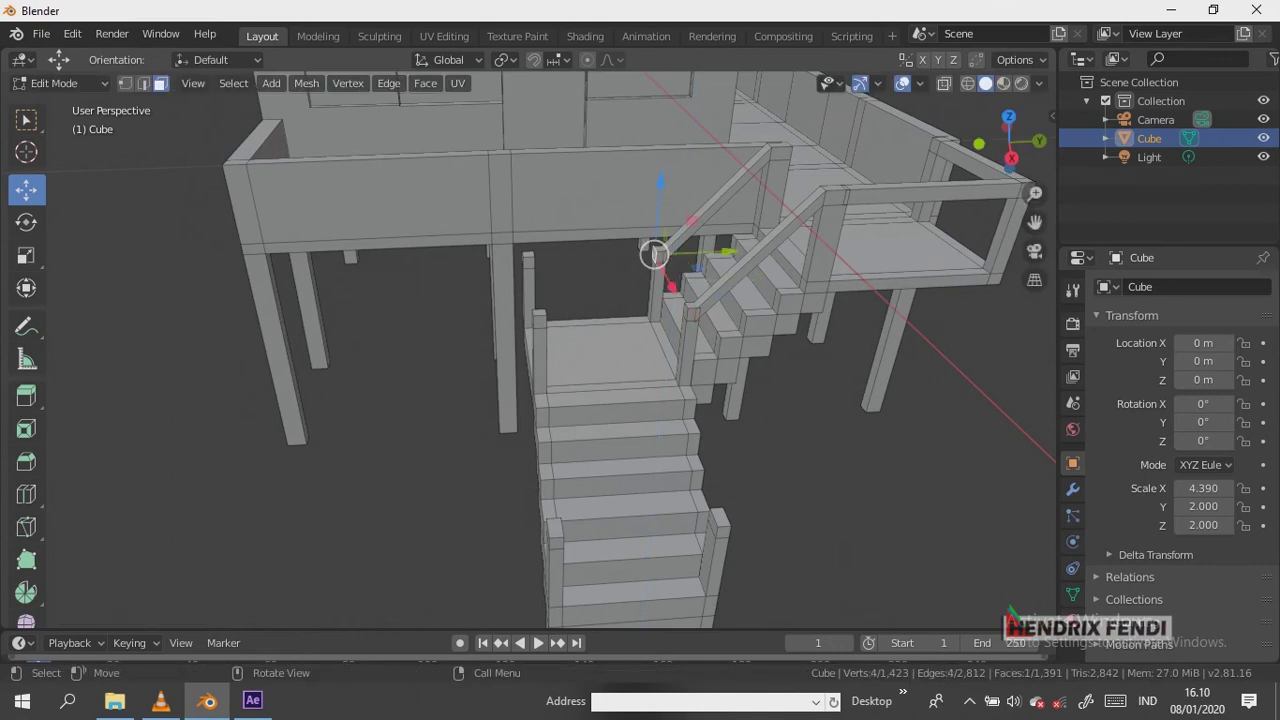
{"action": "key", "text": "shift+space"}
{"action": "key", "text": "e"}
{"action": "left_click_drag", "start_coordinate": [549, 257], "coordinate": [425, 263]}
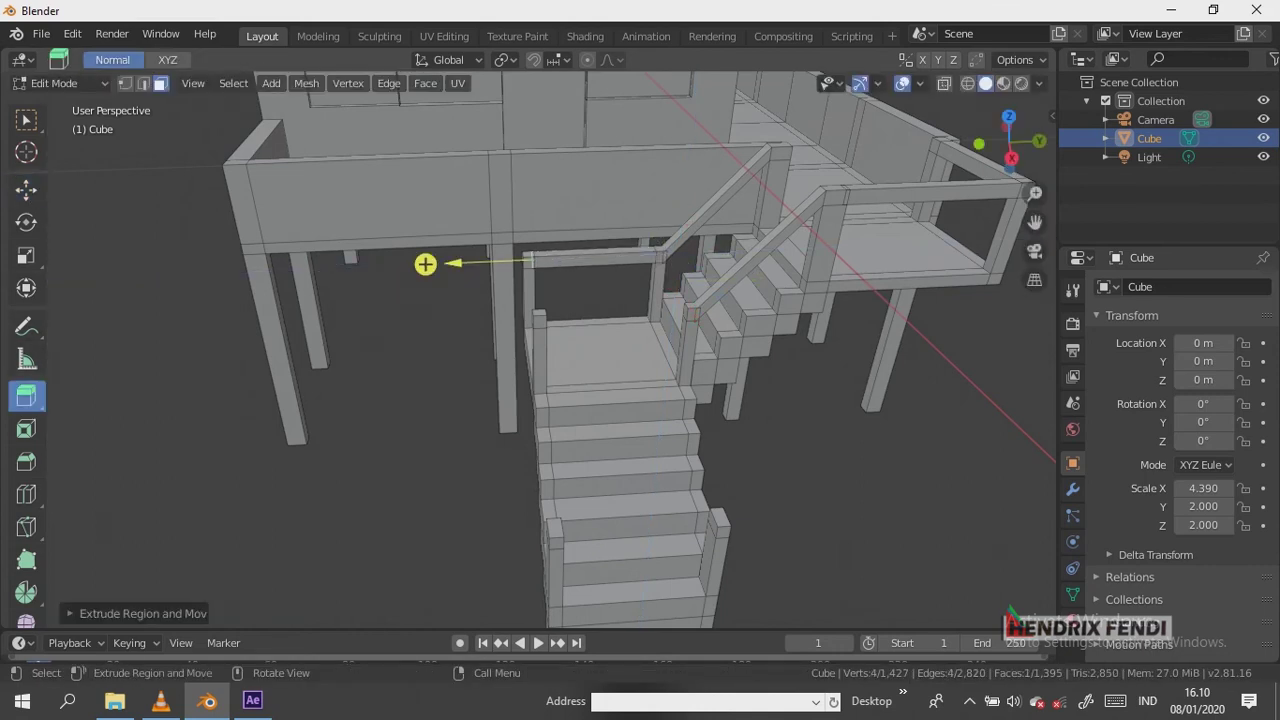
{"action": "left_click_drag", "start_coordinate": [538, 313], "coordinate": [550, 370]}
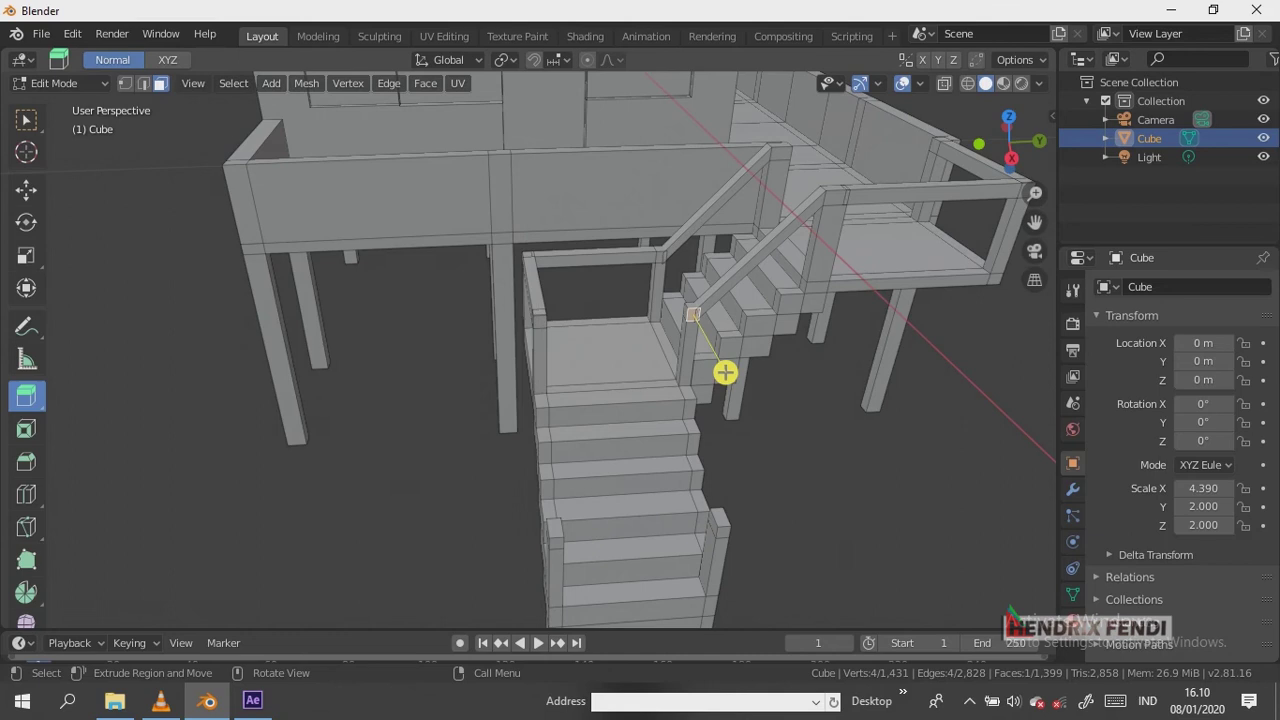
Extend the stair rail ends outward and move them down along the steps
{"action": "middle_click_drag", "start_coordinate": [638, 376], "coordinate": [200, 234]}
{"action": "mouse_move", "coordinate": [200, 234]}
{"action": "left_mouse_down"}
{"action": "mouse_move", "coordinate": [69, 266]}
{"action": "mouse_move", "coordinate": [214, 337]}
{"action": "mouse_move", "coordinate": [214, 390]}
{"action": "left_mouse_up"}
{"action": "key", "text": "shift+space"}
{"action": "key", "text": "g"}
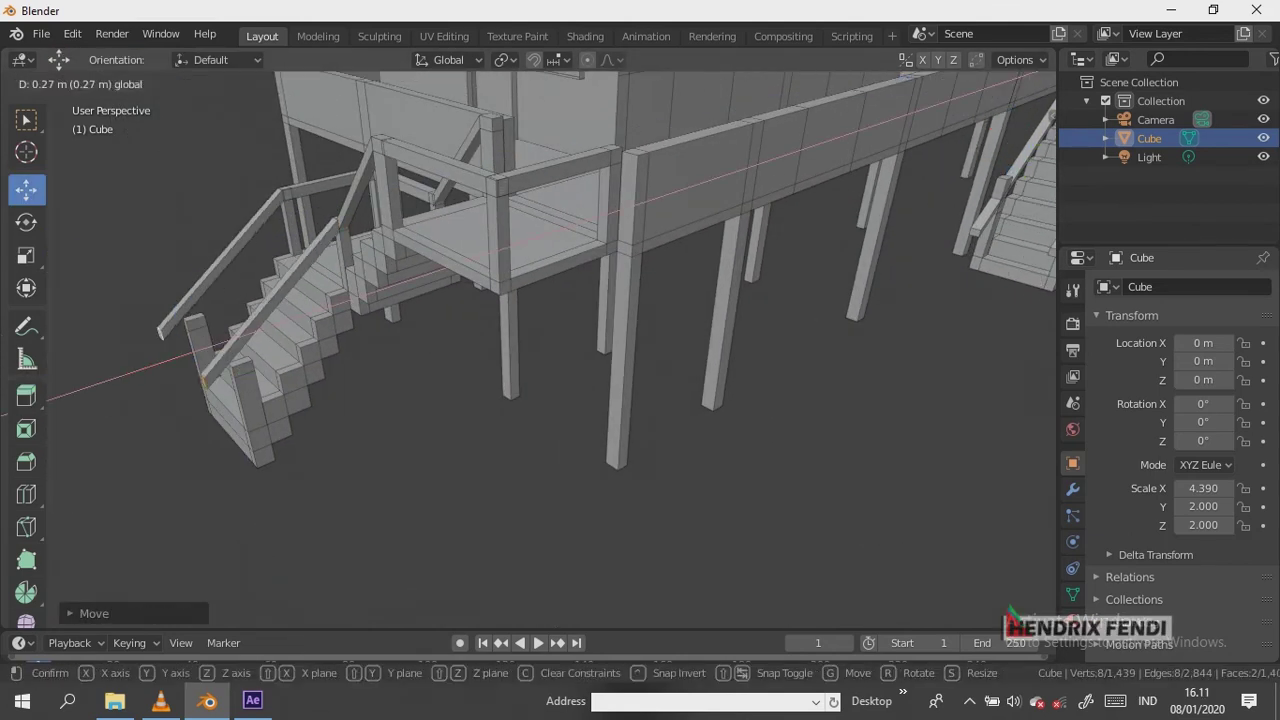
{"action": "key", "text": "Return"}
{"action": "left_click_drag", "start_coordinate": [1012, 160], "coordinate": [900, 175]}
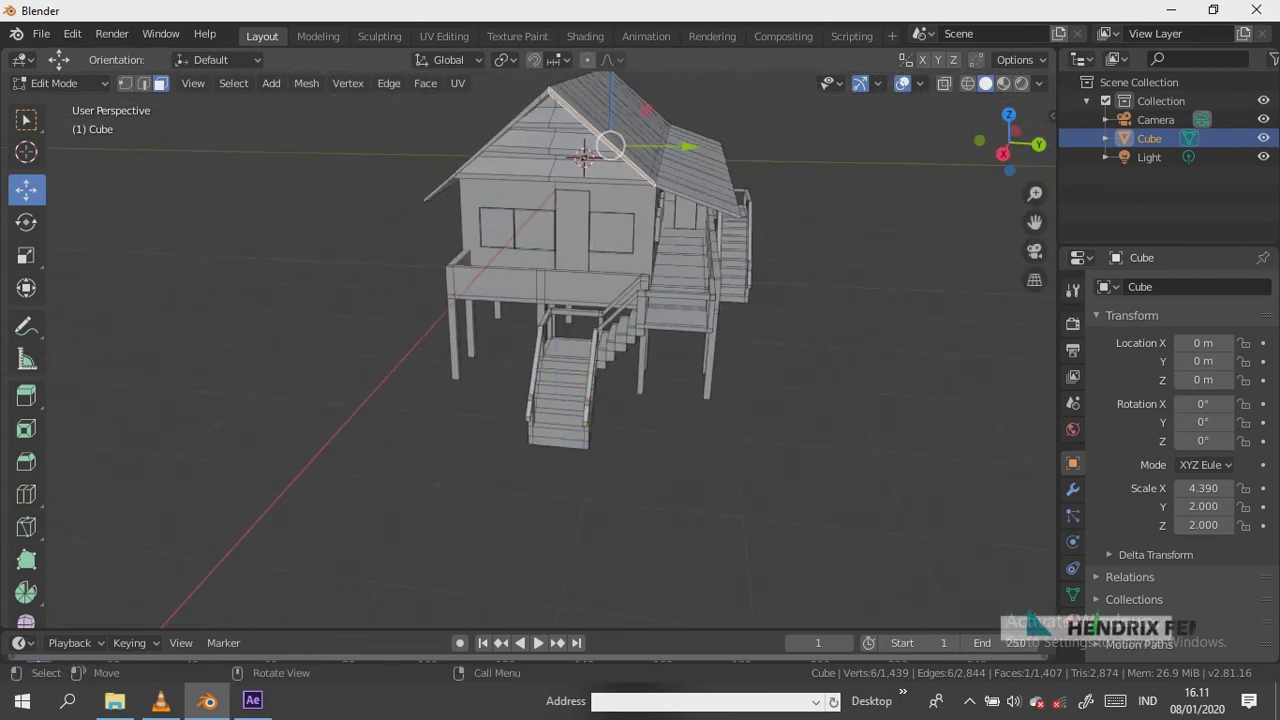
Knife-cut a new edge across the front roof
{"action": "scroll", "coordinate": [600, 330], "scroll_direction": "up", "scroll_amount": 3}
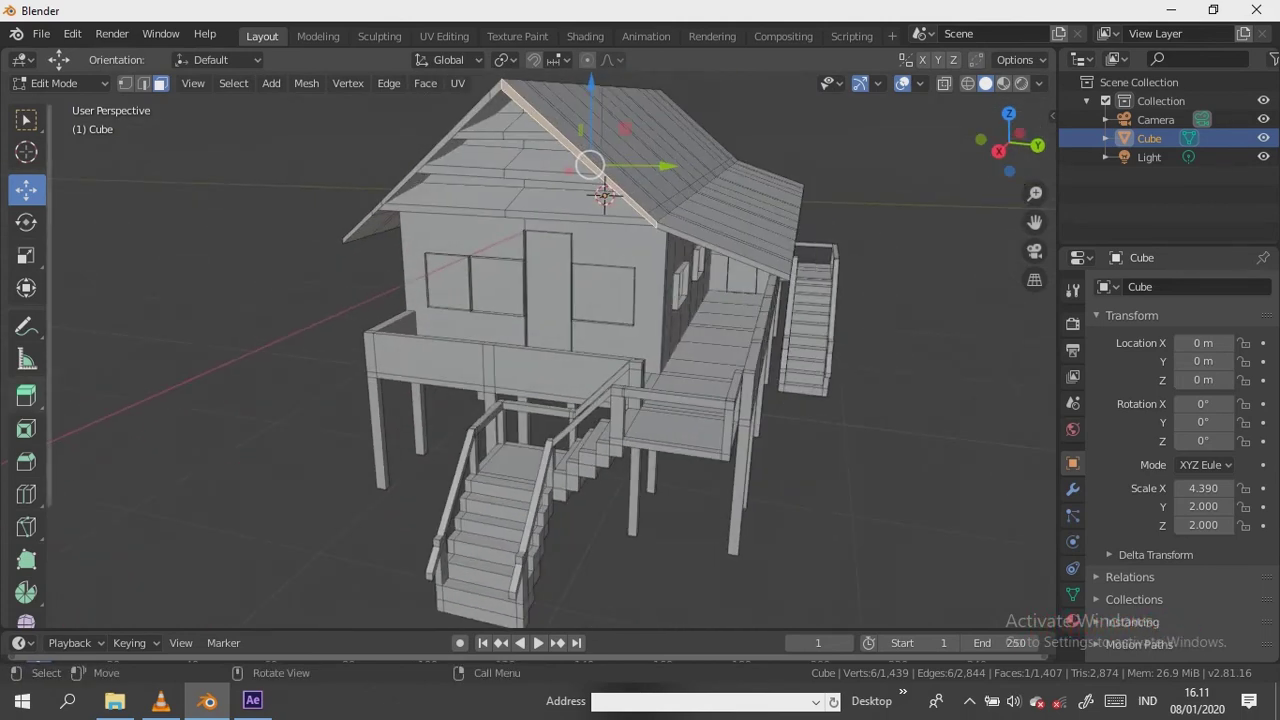
{"action": "left_click", "coordinate": [26, 527]}
{"action": "left_click", "coordinate": [648, 218]}
{"action": "key", "text": "Return"}
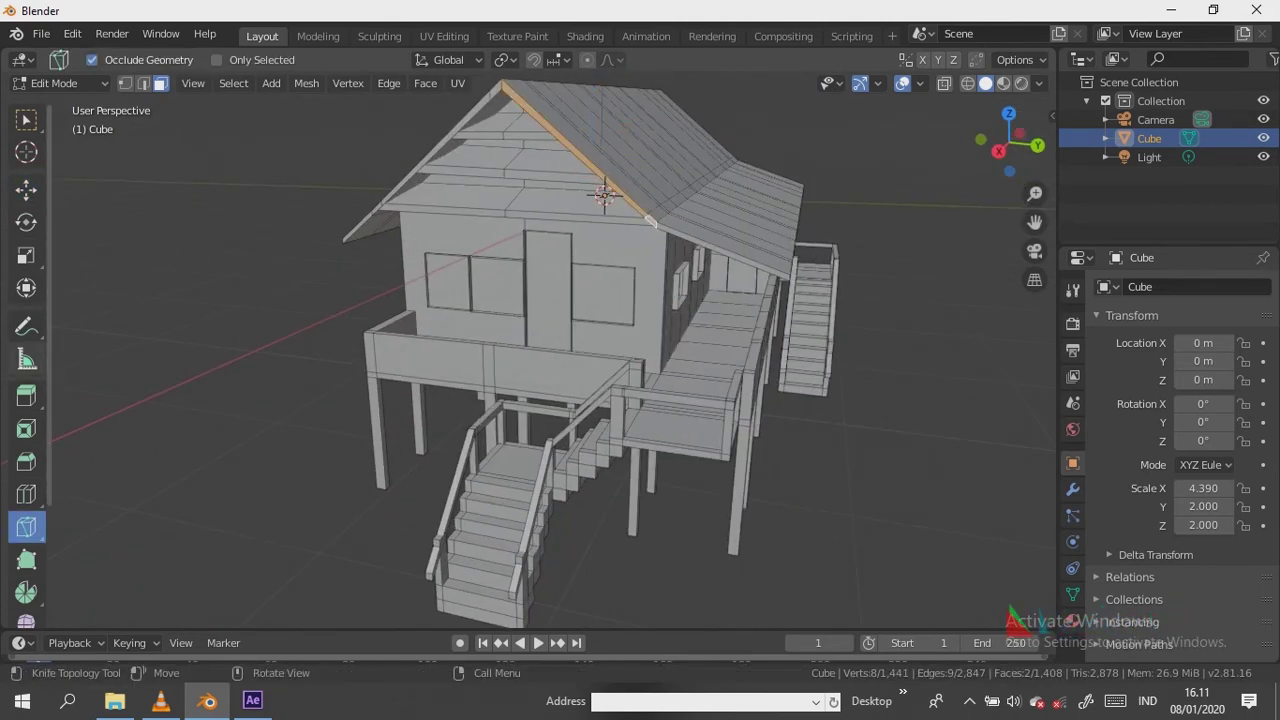
Extrude a roof face up into a slab and move it down over the front of the house
{"action": "left_click", "coordinate": [26, 395]}
{"action": "left_click_drag", "start_coordinate": [571, 189], "coordinate": [603, 194]}
{"action": "middle_click_drag", "start_coordinate": [600, 350], "coordinate": [840, 335]}
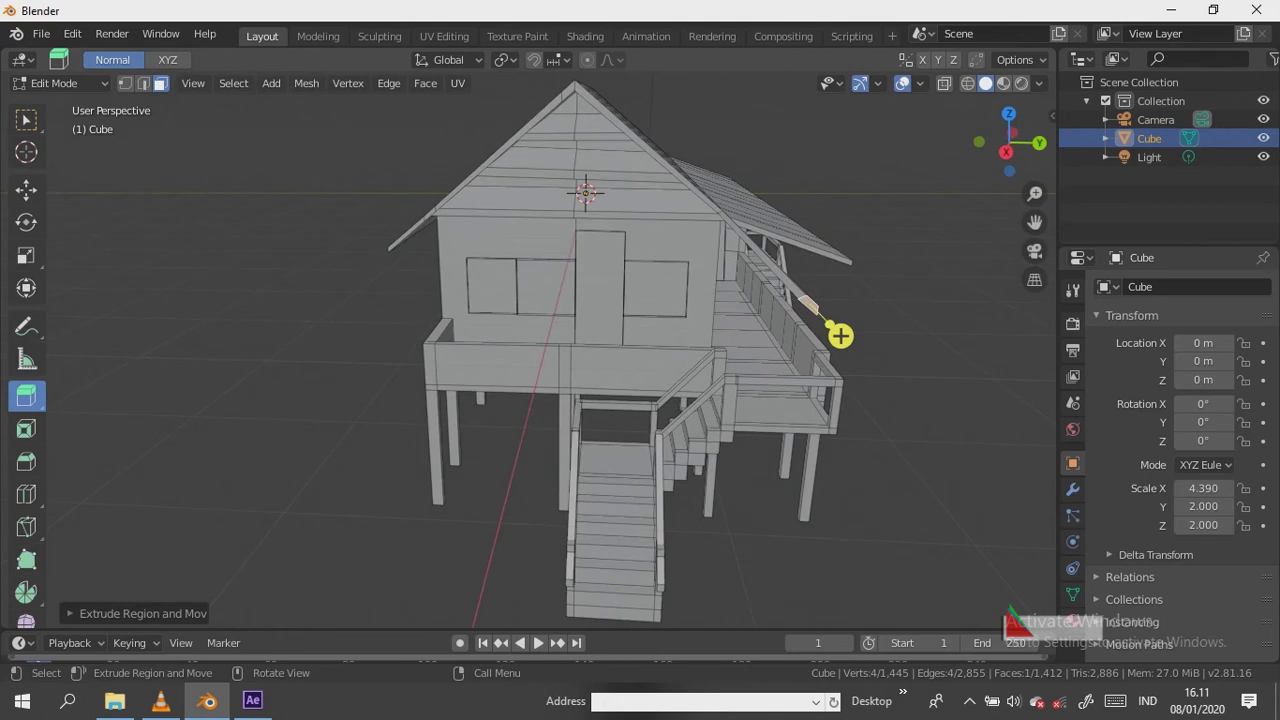
{"action": "left_click_drag", "start_coordinate": [709, 145], "coordinate": [765, 60]}
{"action": "key", "text": "ctrl+z"}
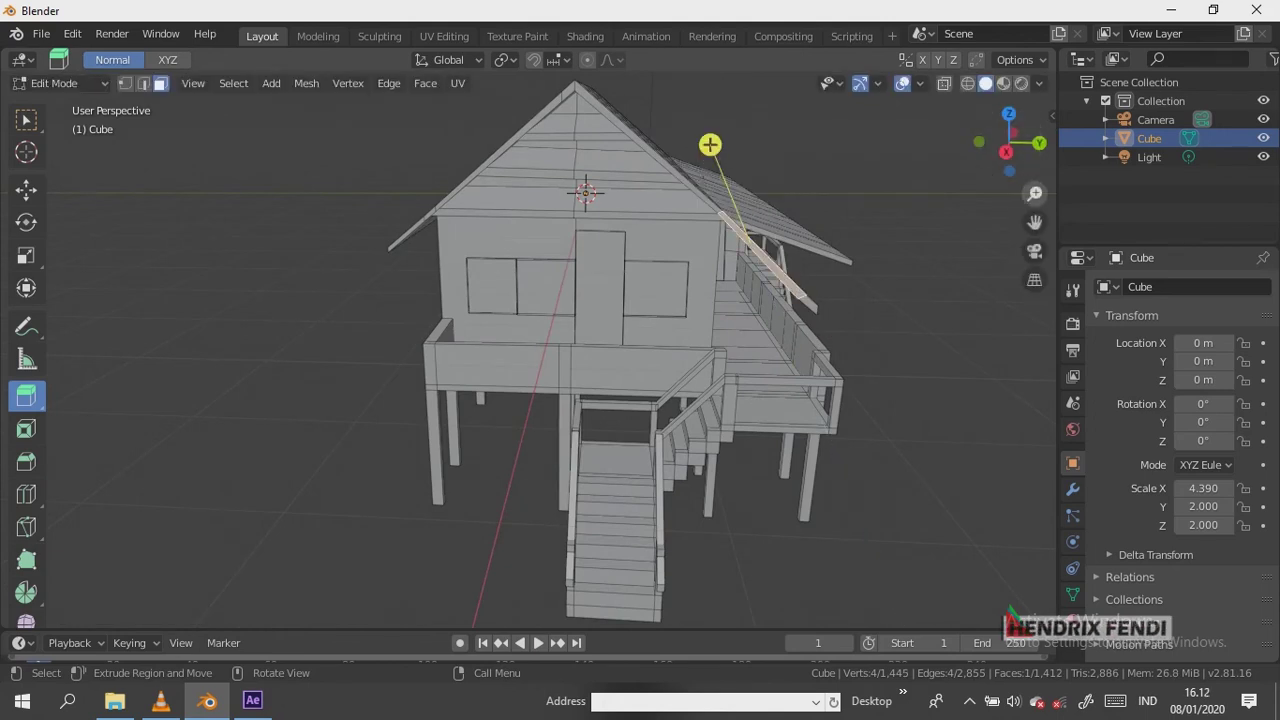
{"action": "scroll", "coordinate": [700, 150], "scroll_direction": "down", "scroll_amount": 2}
{"action": "left_click_drag", "start_coordinate": [636, 180], "coordinate": [600, 92]}
{"action": "left_click", "coordinate": [26, 189]}
{"action": "left_click_drag", "start_coordinate": [610, 140], "coordinate": [548, 357]}
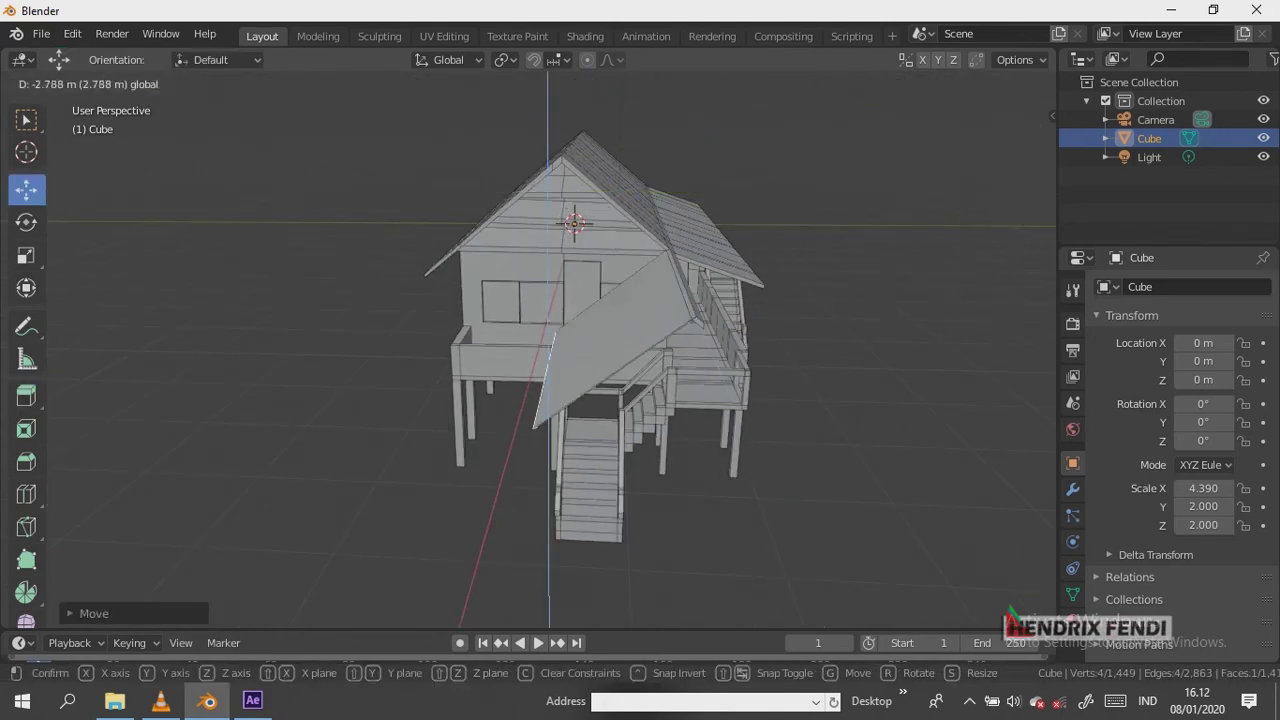
{"action": "mouse_move", "coordinate": [600, 350]}
{"action": "middle_mouse_down"}
{"action": "mouse_move", "coordinate": [545, 340]}
{"action": "mouse_move", "coordinate": [610, 330]}
{"action": "middle_mouse_up"}
{"action": "left_click", "coordinate": [600, 255]}
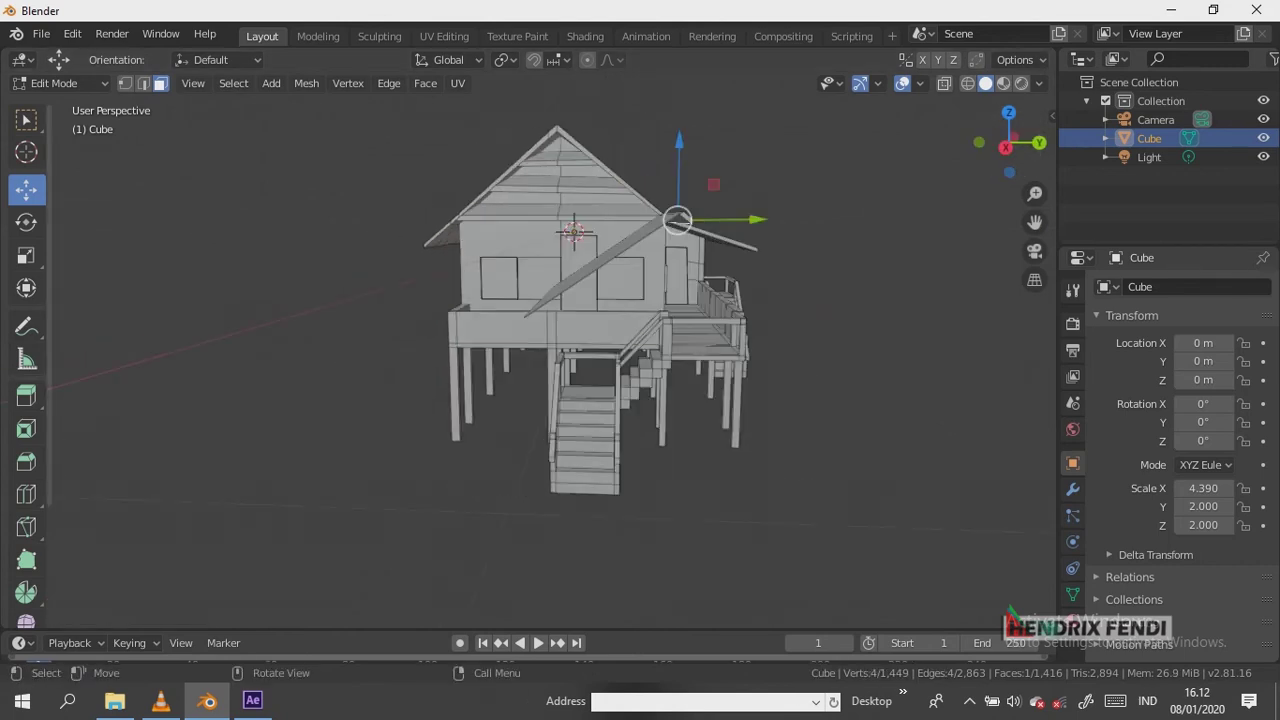
Extend the porch roof slab outward and lower it vertically
{"action": "left_click", "coordinate": [26, 394]}
{"action": "left_click_drag", "start_coordinate": [786, 217], "coordinate": [830, 225]}
{"action": "left_click", "coordinate": [26, 189]}
{"action": "left_click_drag", "start_coordinate": [800, 140], "coordinate": [800, 200]}
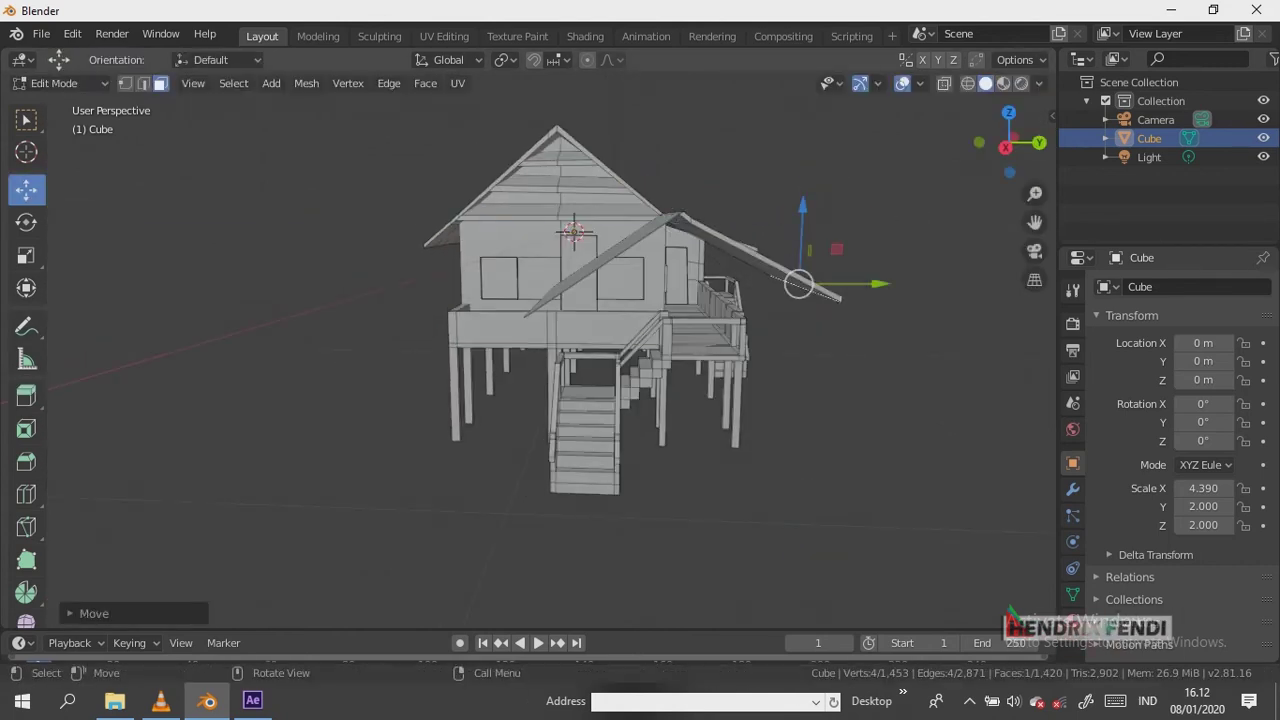
{"action": "mouse_move", "coordinate": [600, 350]}
{"action": "middle_mouse_down"}
{"action": "mouse_move", "coordinate": [655, 338]}
{"action": "mouse_move", "coordinate": [665, 300]}
{"action": "middle_mouse_up"}
Add loop cuts across the right and left roof panels
{"action": "left_click", "coordinate": [26, 494]}
{"action": "mouse_move", "coordinate": [650, 150]}
{"action": "left_mouse_down"}
{"action": "mouse_move", "coordinate": [659, 157]}
{"action": "mouse_move", "coordinate": [662, 110]}
{"action": "mouse_move", "coordinate": [657, 152]}
{"action": "left_mouse_up"}
{"action": "left_click_drag", "start_coordinate": [745, 140], "coordinate": [740, 142]}
{"action": "left_click_drag", "start_coordinate": [555, 150], "coordinate": [502, 178]}
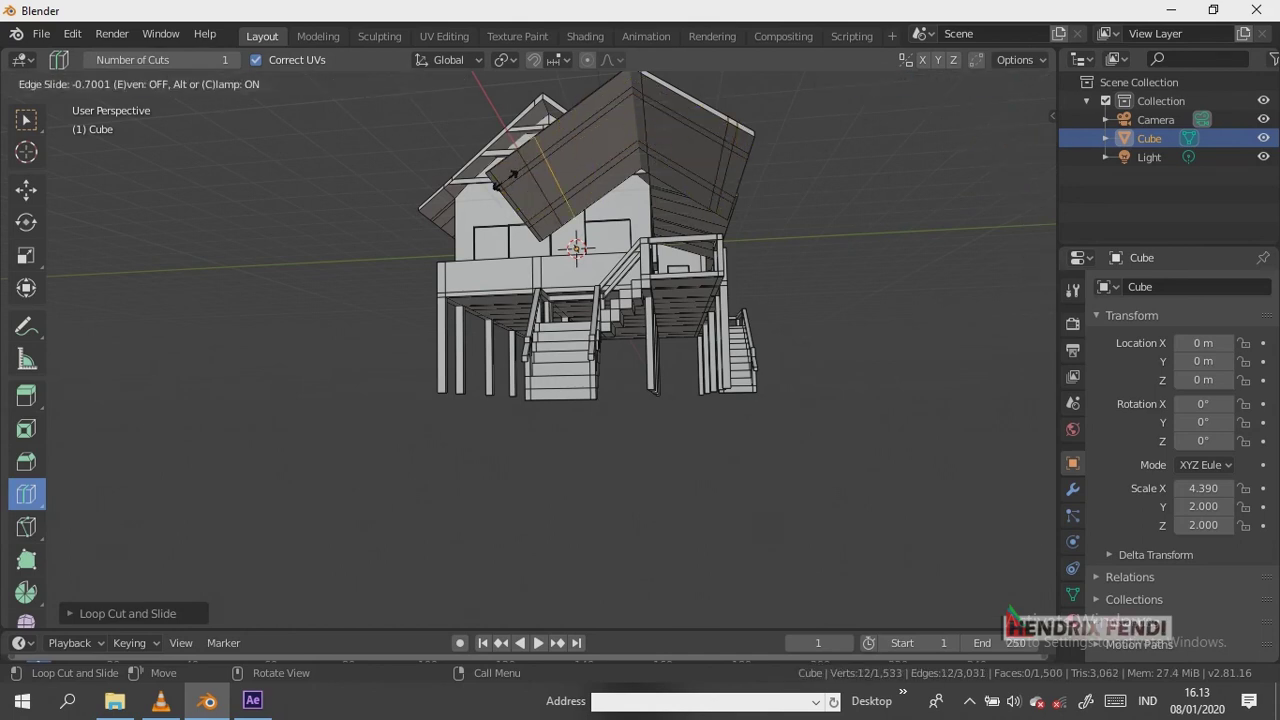
{"action": "left_click", "coordinate": [500, 183]}
{"action": "key", "text": "alt+a"}
Extrude support posts down from the roof corners
{"action": "left_click", "coordinate": [26, 395]}
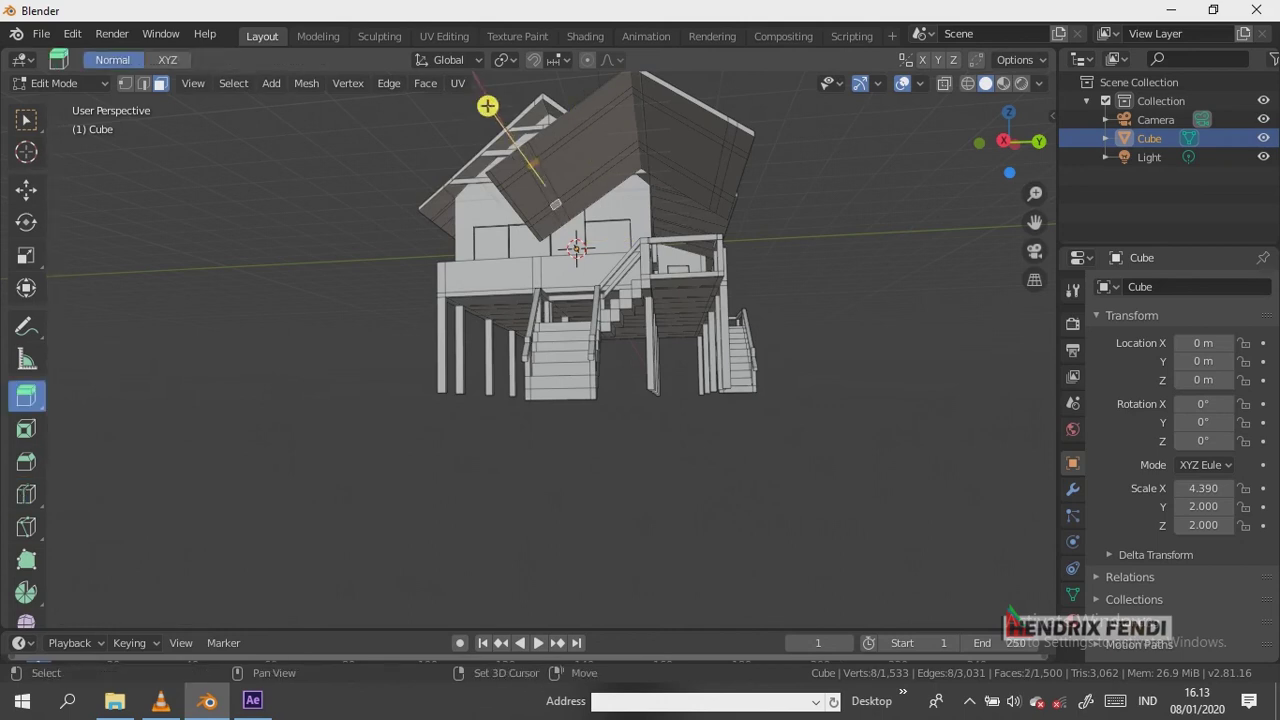
{"action": "middle_click_drag", "start_coordinate": [560, 300], "coordinate": [551, 320]}
{"action": "left_click_drag", "start_coordinate": [551, 320], "coordinate": [745, 328]}
{"action": "key", "text": "ctrl+z"}
{"action": "key", "text": "e"}
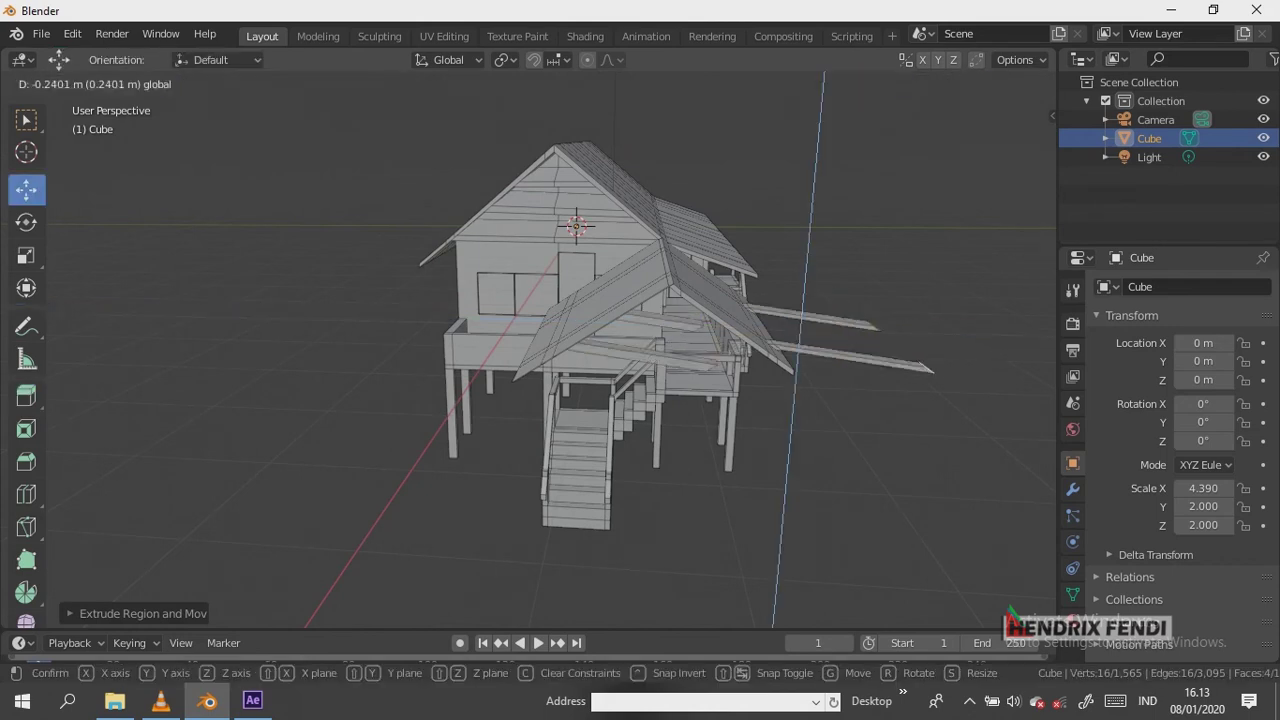
{"action": "key", "text": "Return"}
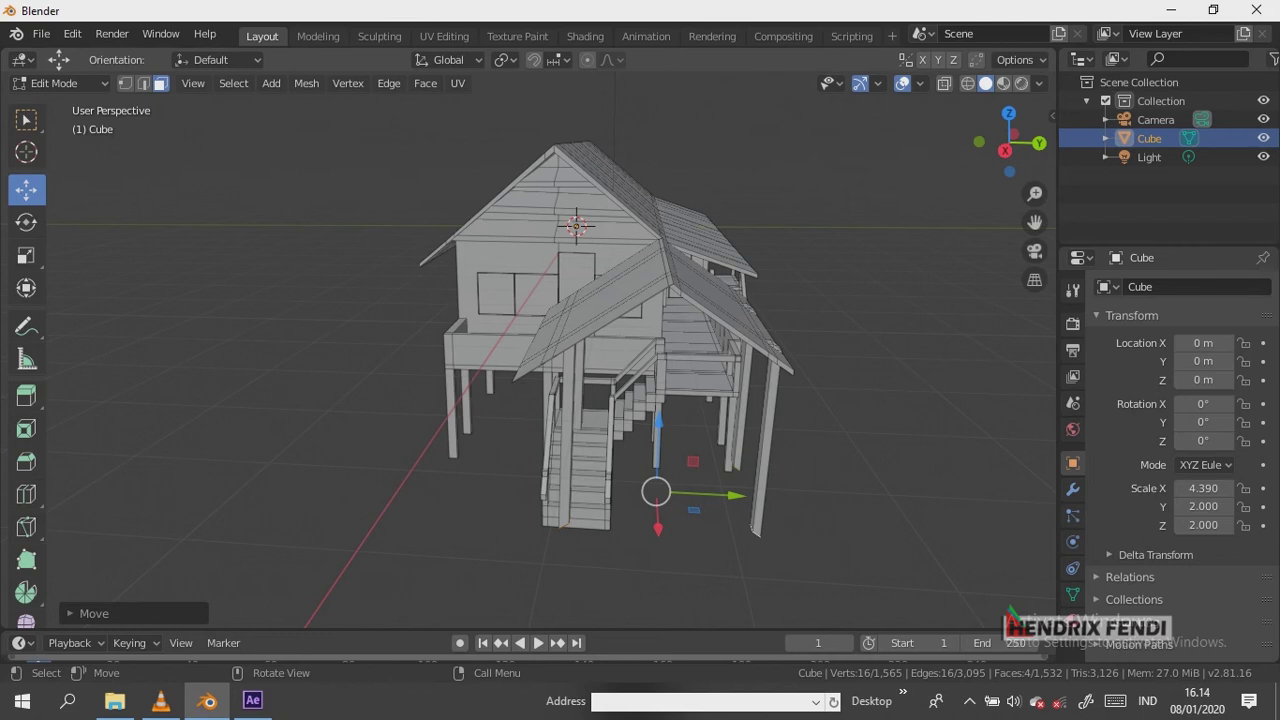
Try shifting the left front post, then undo the move
{"action": "middle_click_drag", "start_coordinate": [560, 340], "coordinate": [580, 290]}
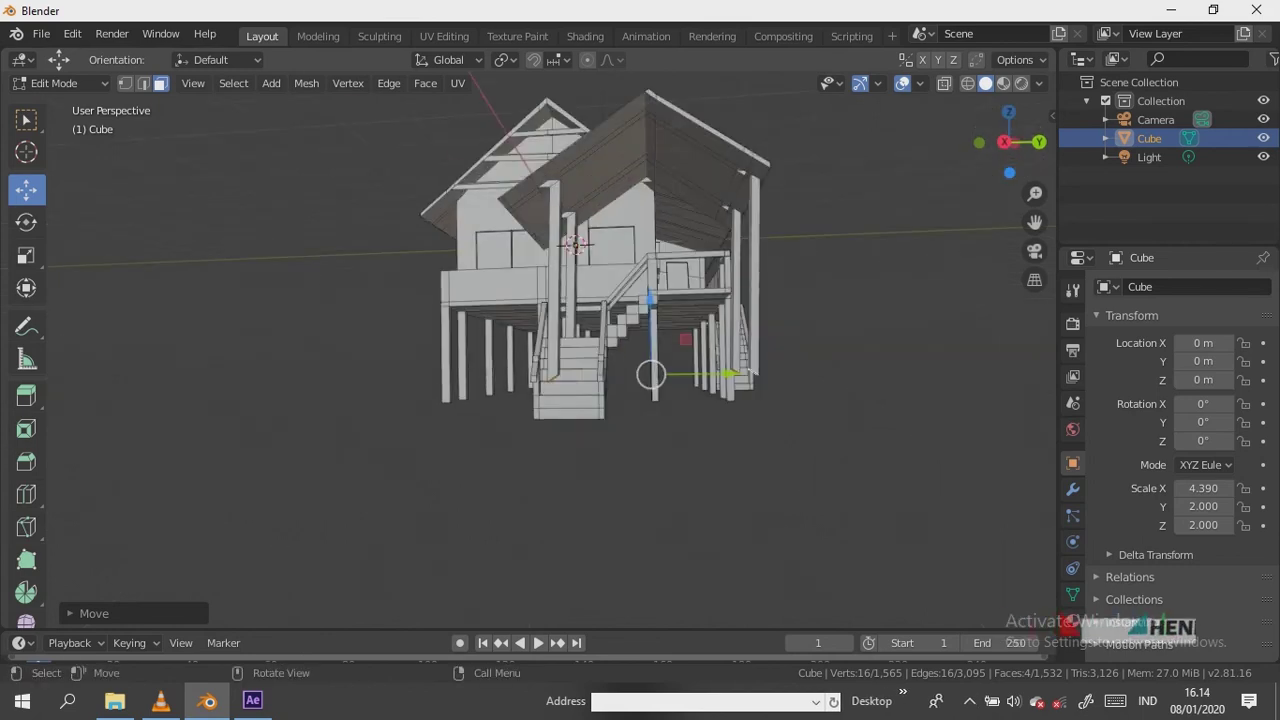
{"action": "left_click", "coordinate": [551, 250]}
{"action": "key", "text": "g"}
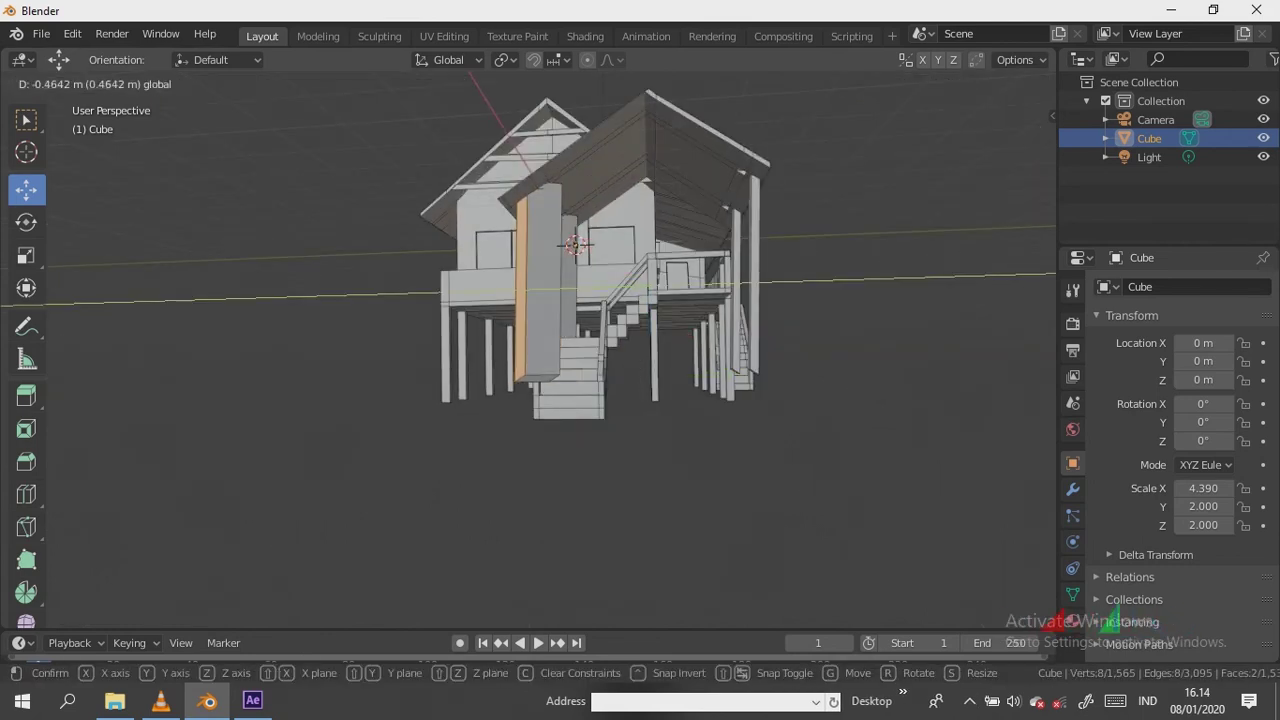
{"action": "key", "text": "Return"}
{"action": "key", "text": "ctrl+z"}
{"action": "key", "text": "ctrl+z"}
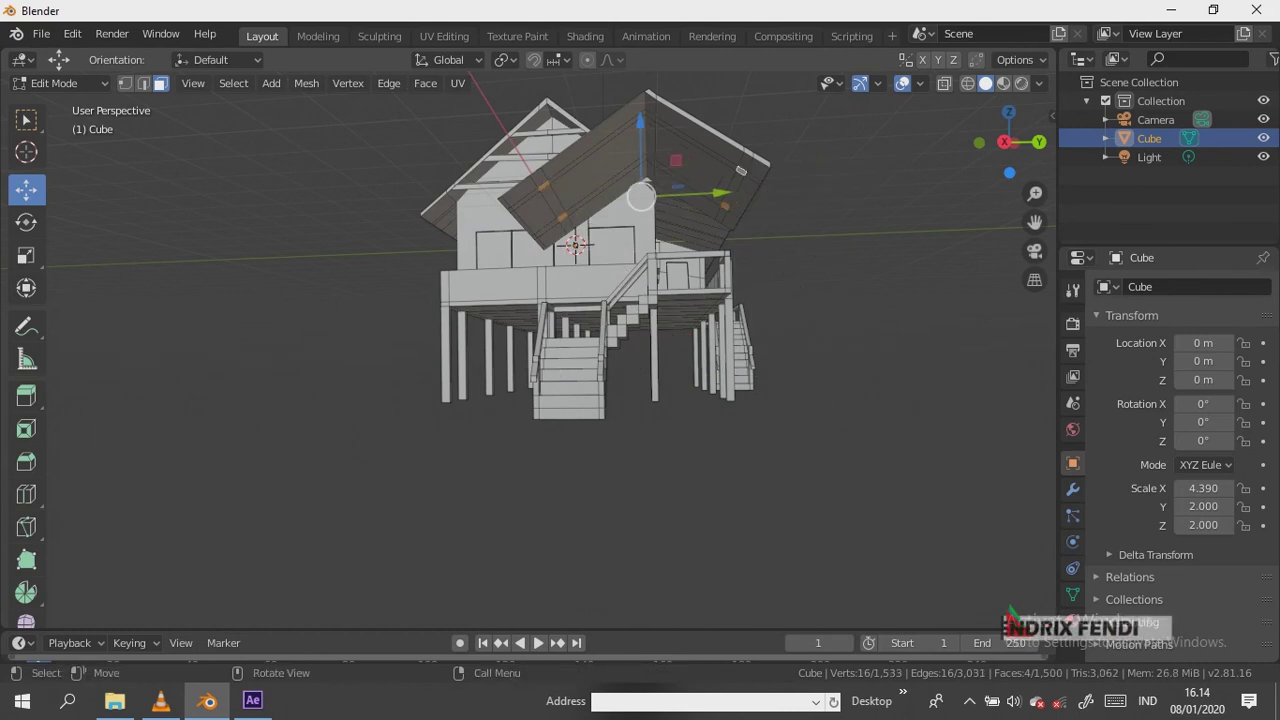
Lower the porch roof piece slightly with the Move gizmo and check it from the side
{"action": "left_click_drag", "start_coordinate": [1020, 140], "coordinate": [990, 142]}
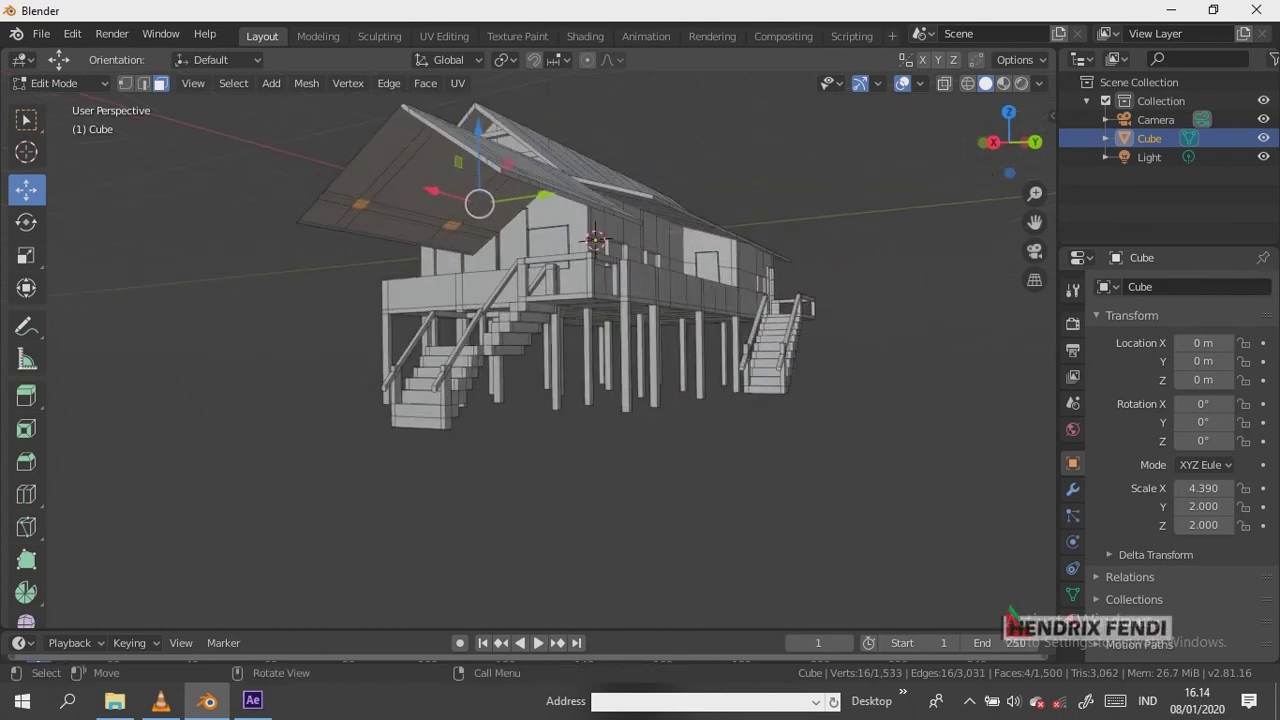
{"action": "left_click", "coordinate": [26, 395]}
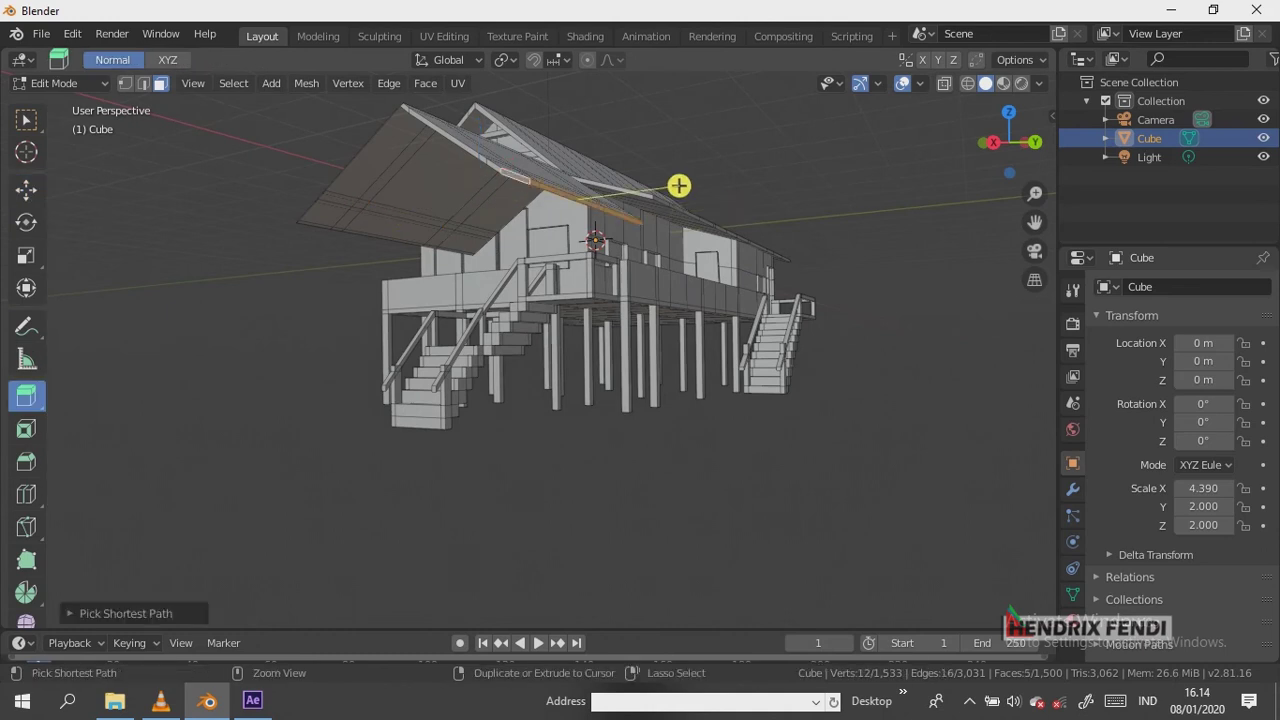
{"action": "left_click", "coordinate": [26, 189]}
{"action": "left_click_drag", "start_coordinate": [1010, 150], "coordinate": [1040, 150]}
{"action": "left_click_drag", "start_coordinate": [741, 250], "coordinate": [741, 270]}
{"action": "left_click_drag", "start_coordinate": [1010, 150], "coordinate": [1040, 150]}
{"action": "left_click_drag", "start_coordinate": [724, 236], "coordinate": [724, 226]}
{"action": "left_click", "coordinate": [724, 226]}
{"action": "scroll", "coordinate": [724, 226], "scroll_direction": "up", "scroll_amount": 3}
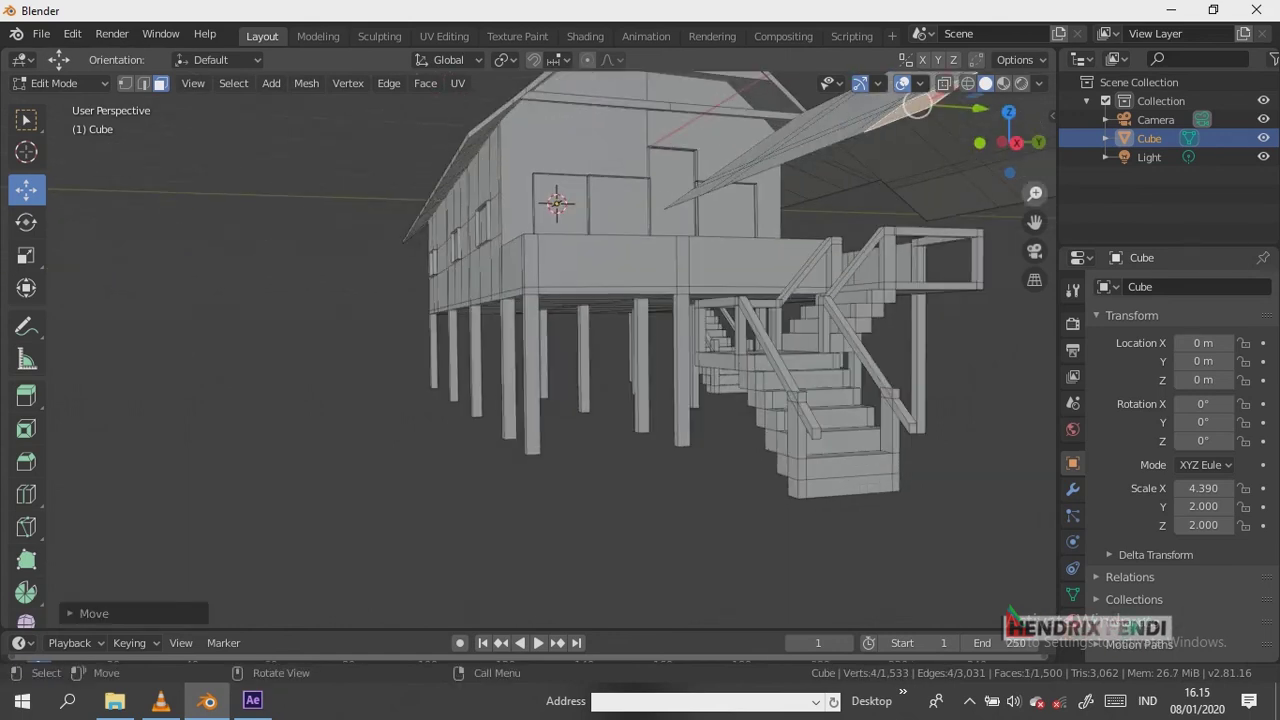
{"action": "middle_click_drag", "start_coordinate": [600, 350], "coordinate": [500, 350]}
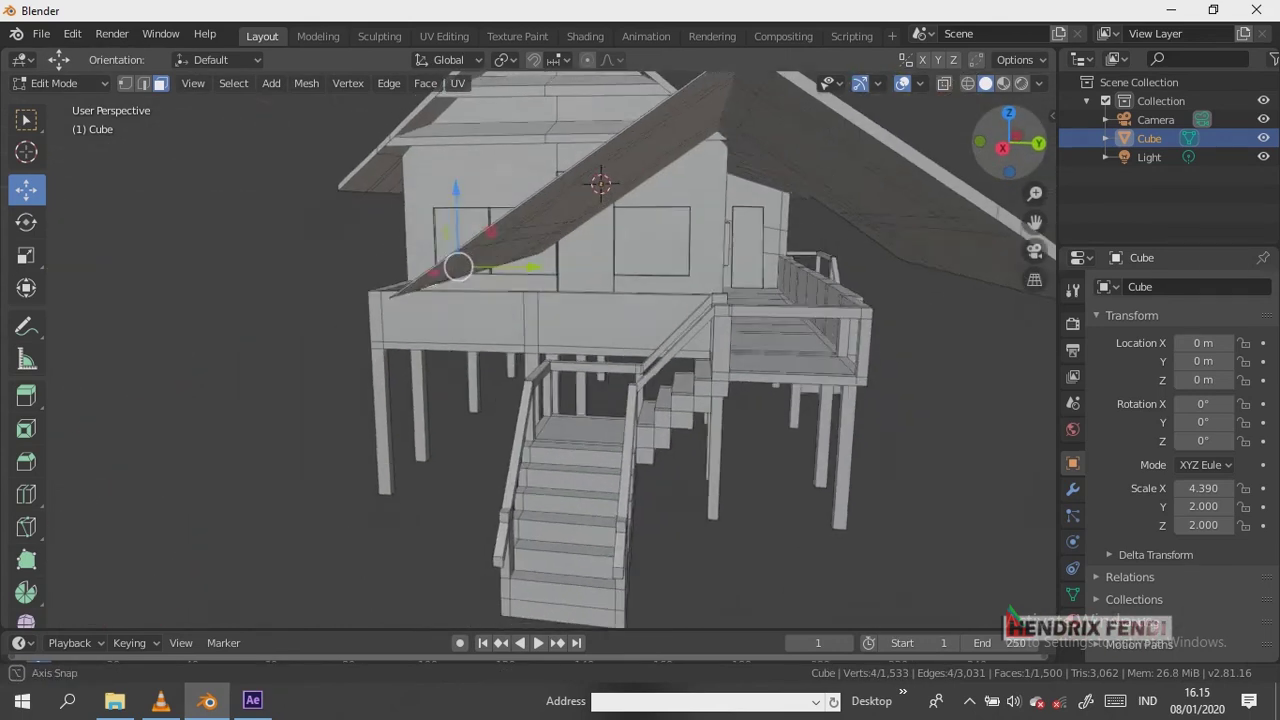
Try a loop cut on the left roof edge, then undo it
{"action": "key", "text": "ctrl+r"}
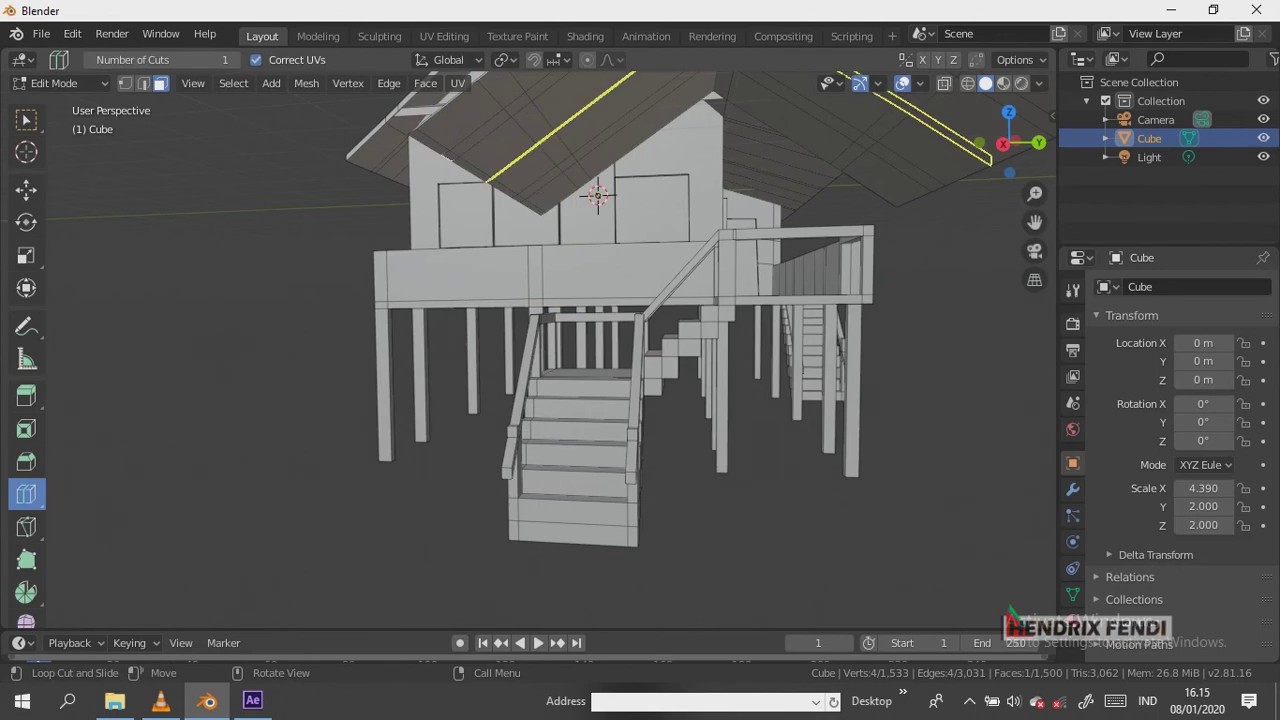
{"action": "left_click", "coordinate": [485, 165]}
{"action": "left_click", "coordinate": [485, 165]}
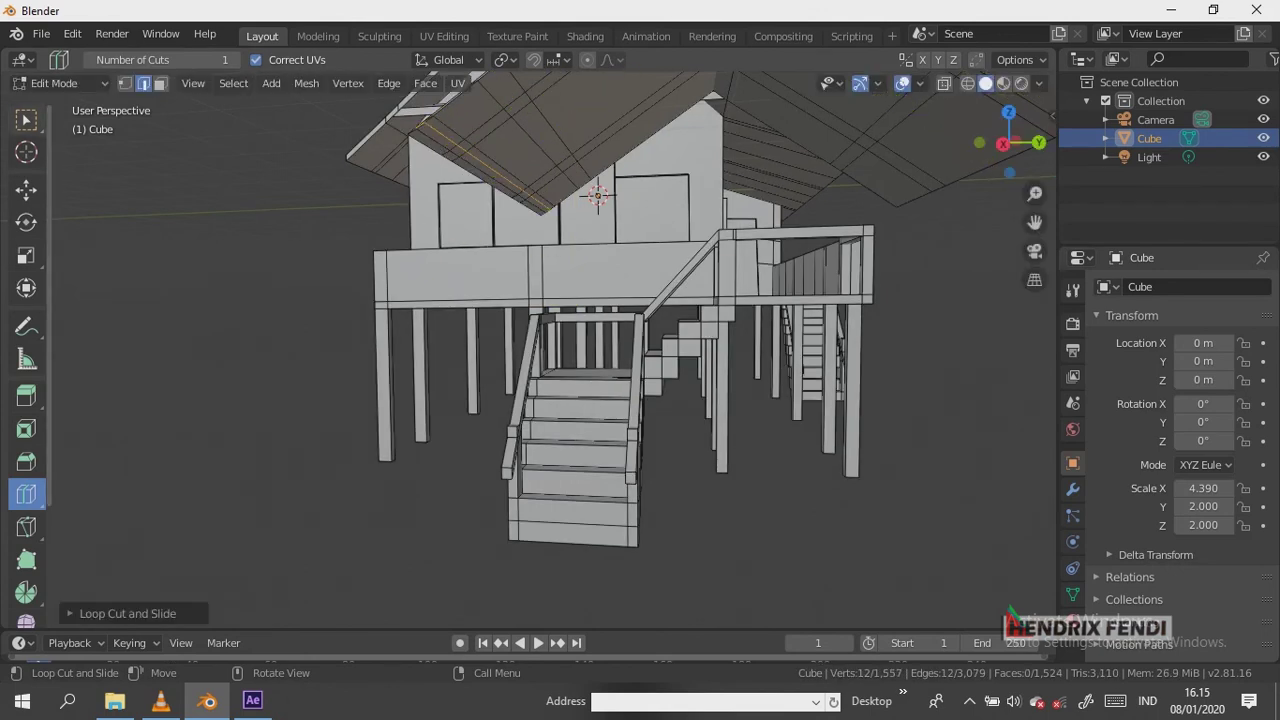
{"action": "key", "text": "ctrl+z"}
{"action": "middle_click_drag", "start_coordinate": [600, 300], "coordinate": [640, 300]}
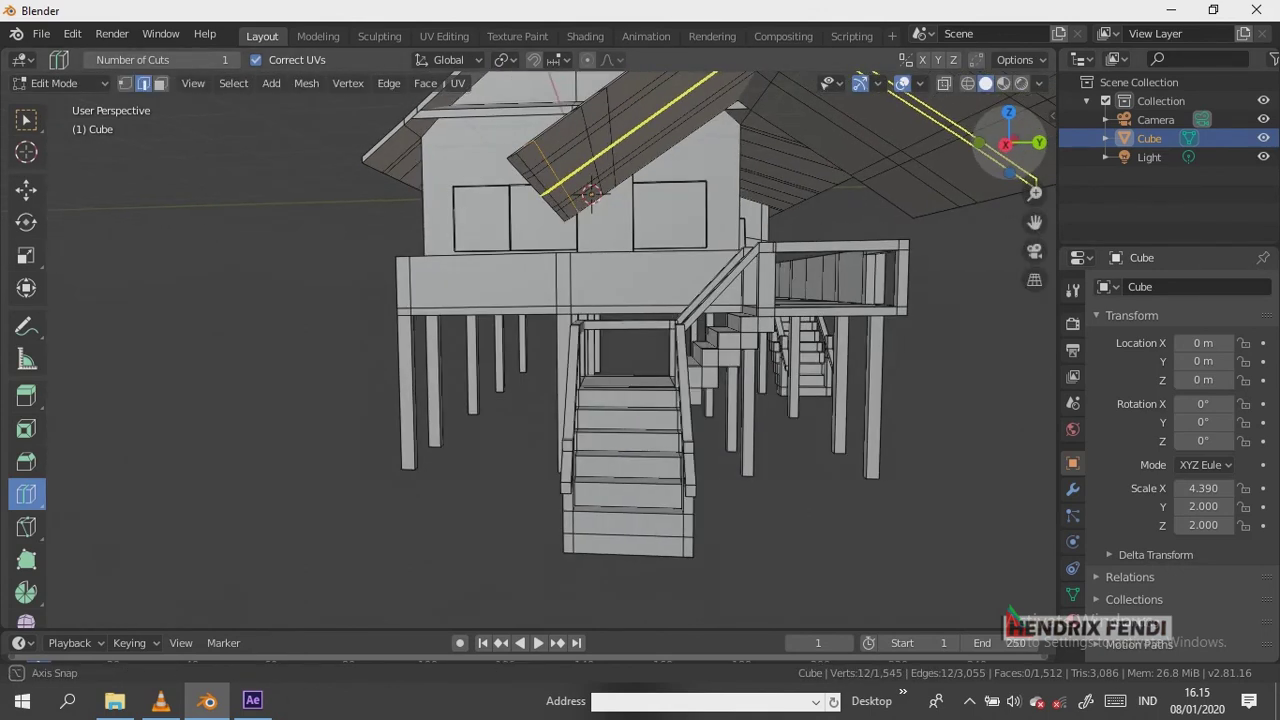
In face select mode, select the roof-overhang faces on the left side
{"action": "left_click", "coordinate": [26, 189]}
{"action": "key", "text": "3"}
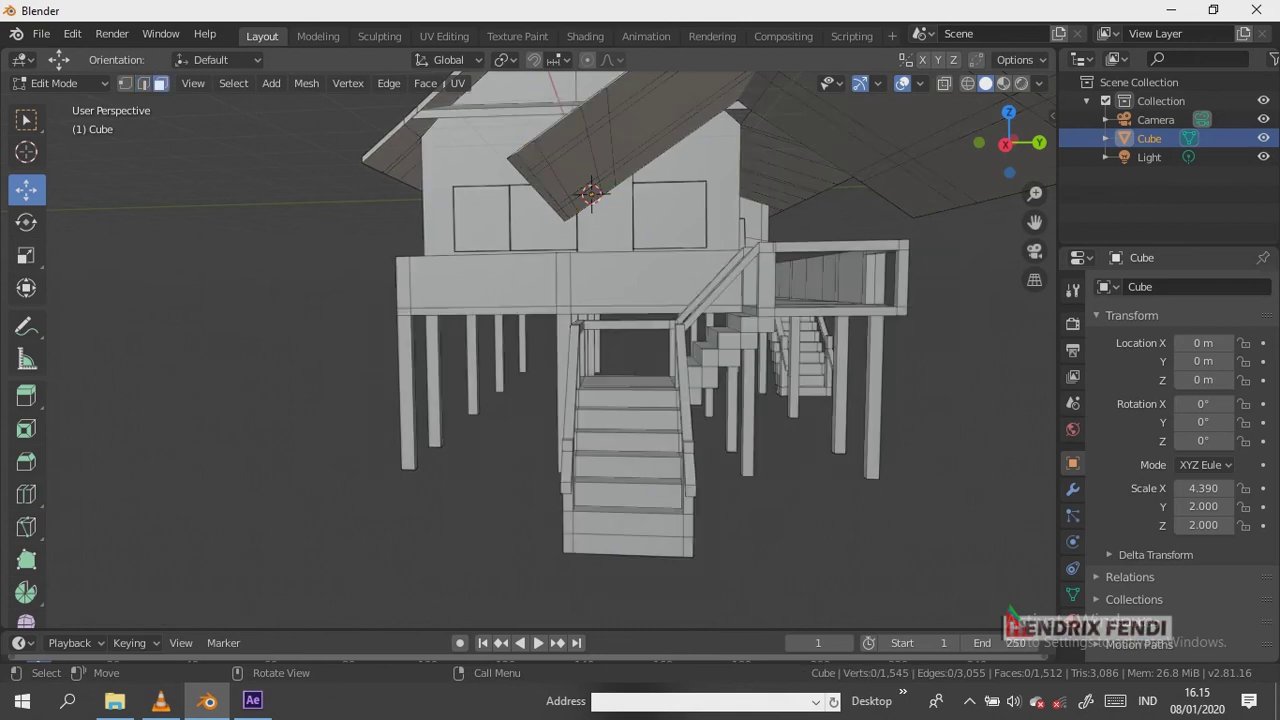
{"action": "left_click", "coordinate": [545, 225]}
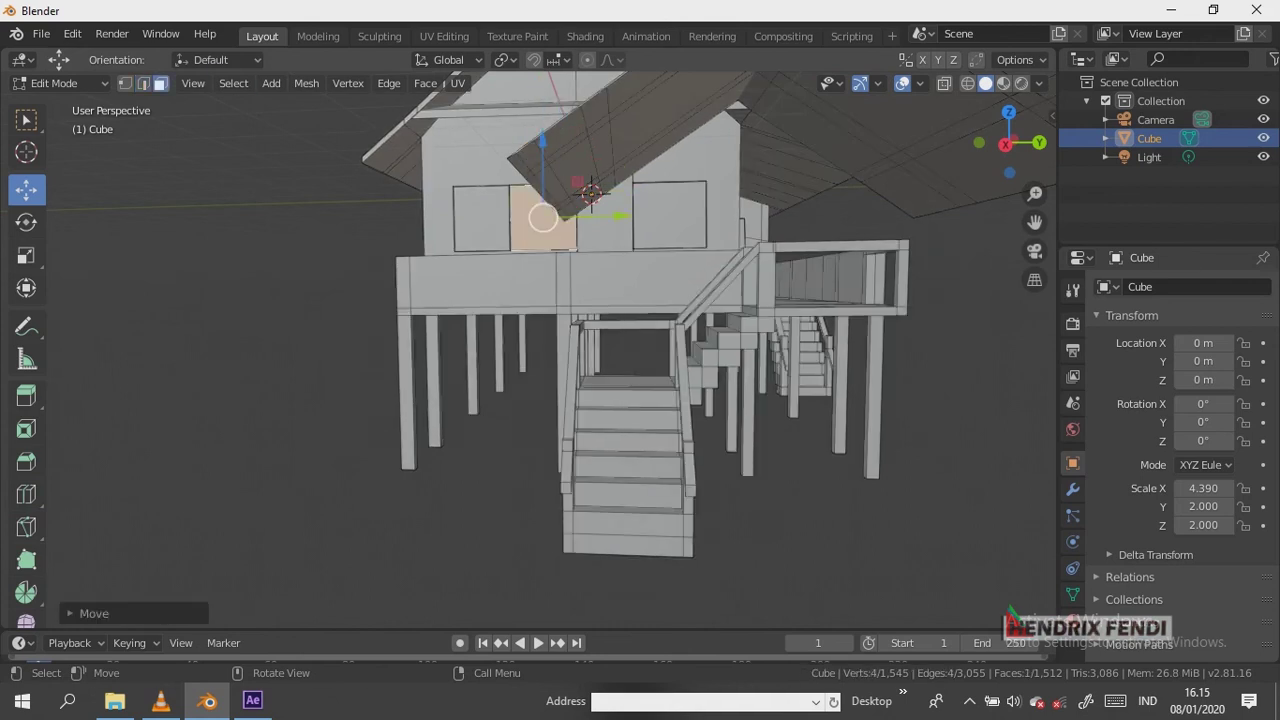
{"action": "scroll", "coordinate": [640, 350], "scroll_direction": "up", "scroll_amount": 1}
{"action": "mouse_move", "coordinate": [1008, 143]}
{"action": "left_mouse_down"}
{"action": "mouse_move", "coordinate": [1030, 143]}
{"action": "mouse_move", "coordinate": [1000, 134]}
{"action": "left_mouse_up"}
{"action": "left_click", "coordinate": [390, 150]}
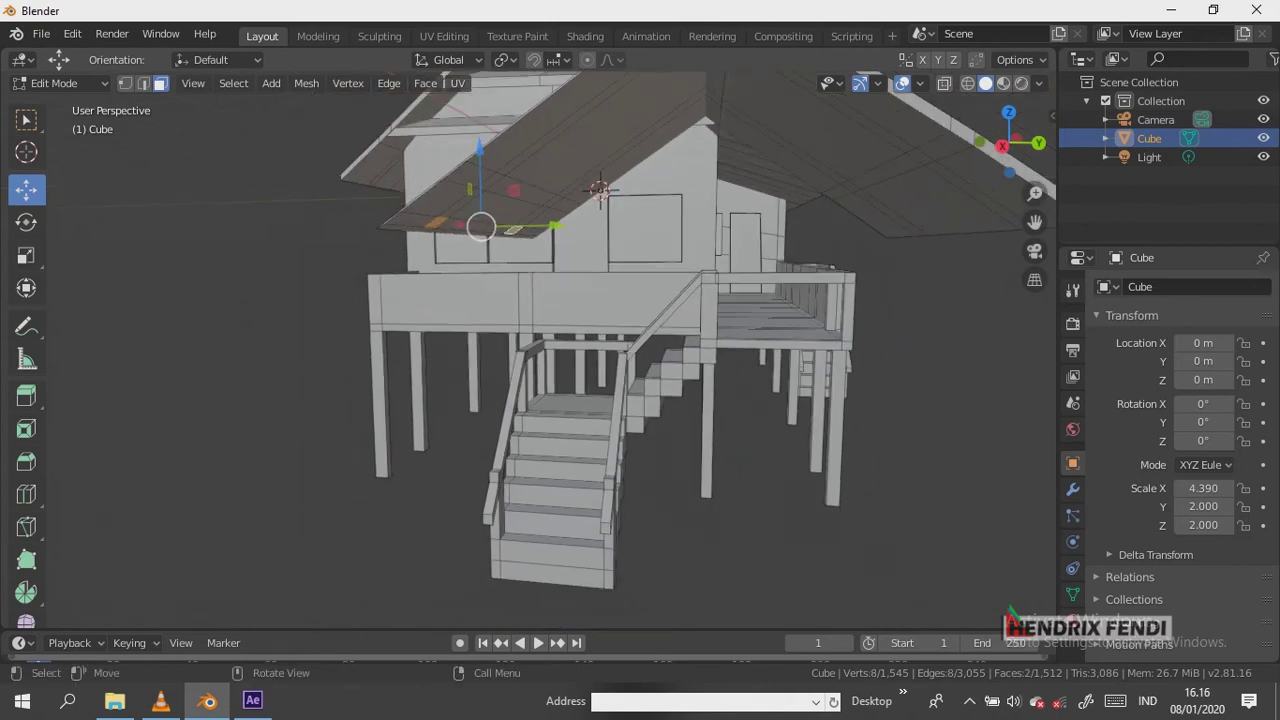
Extrude the overhang faces on both sides into posts and move them down to lengthen them
{"action": "key", "text": "e"}
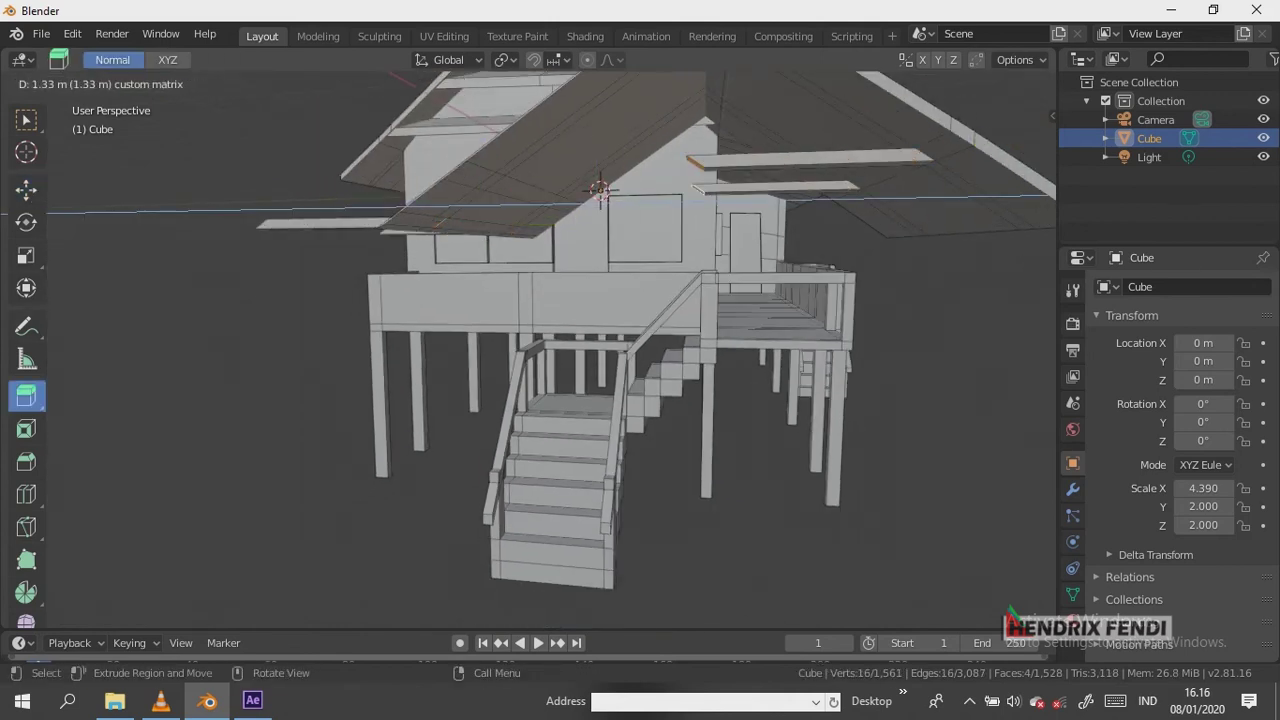
{"action": "key", "text": "Return"}
{"action": "key", "text": "g"}
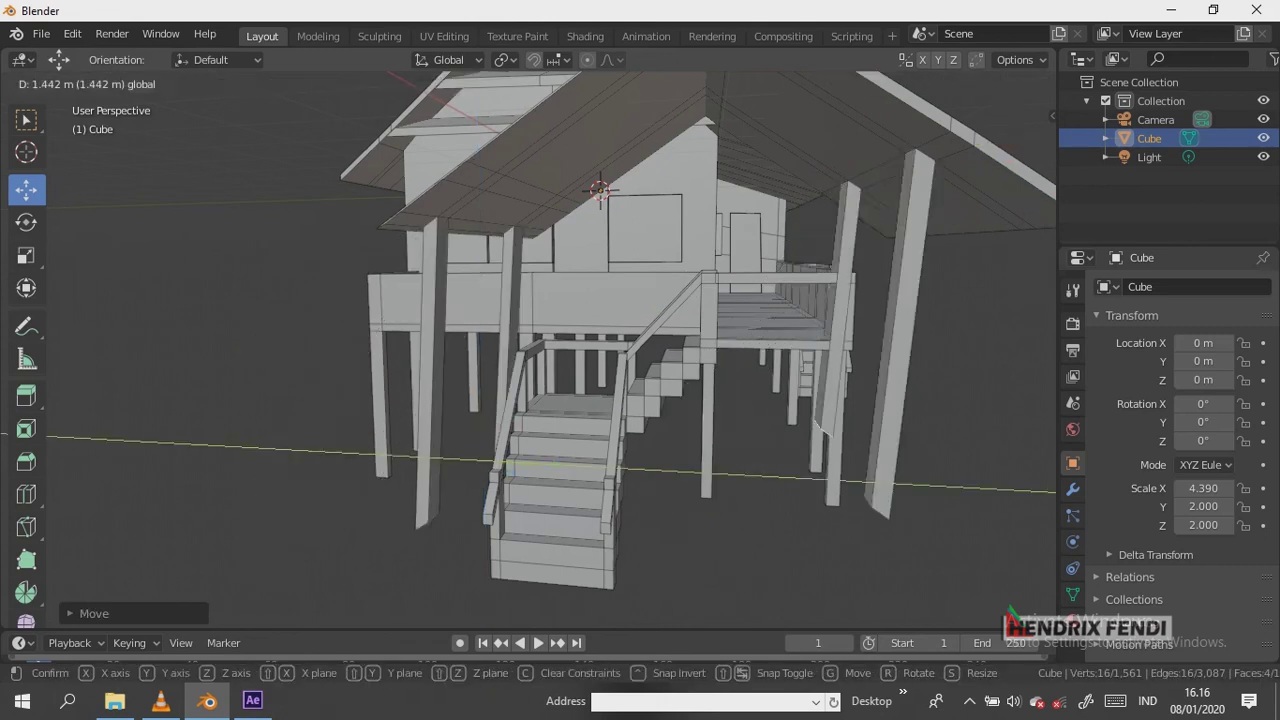
{"action": "left_click", "coordinate": [842, 432]}
{"action": "key", "text": "g"}
{"action": "key", "text": "Return"}
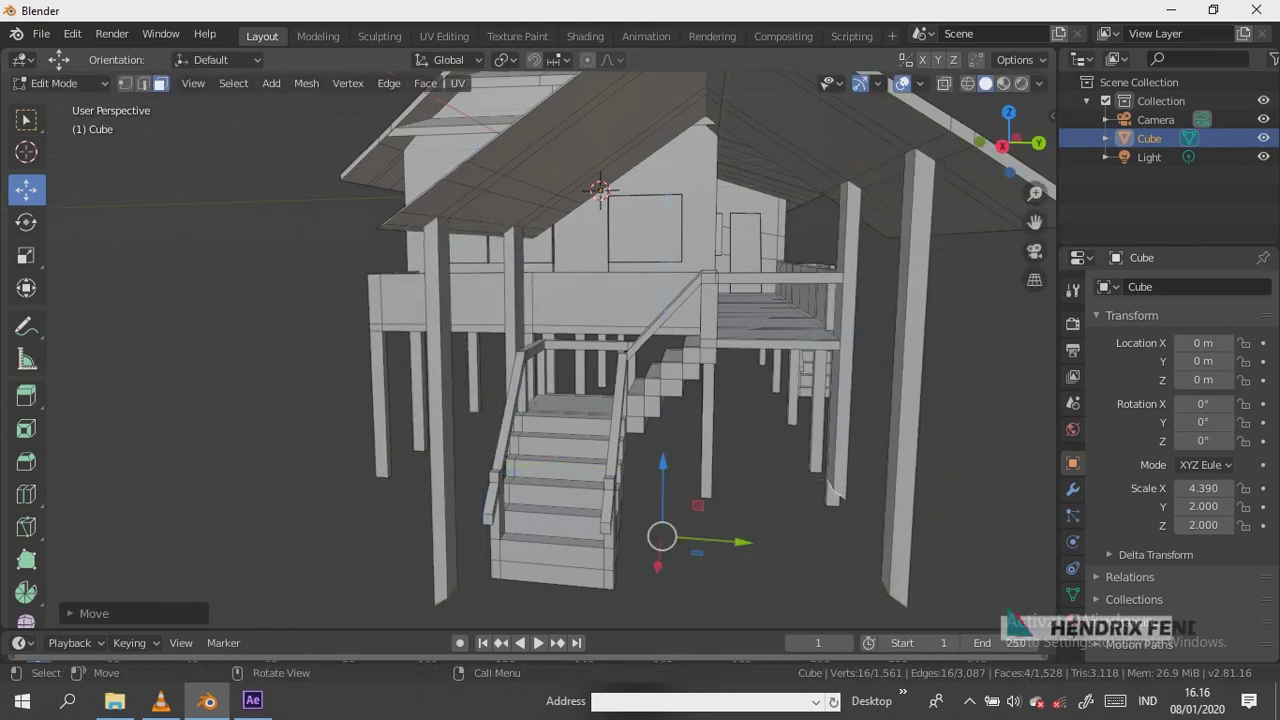
{"action": "scroll", "coordinate": [540, 350], "scroll_direction": "down", "scroll_amount": 3}
{"action": "middle_click_drag", "start_coordinate": [540, 350], "coordinate": [600, 340]}
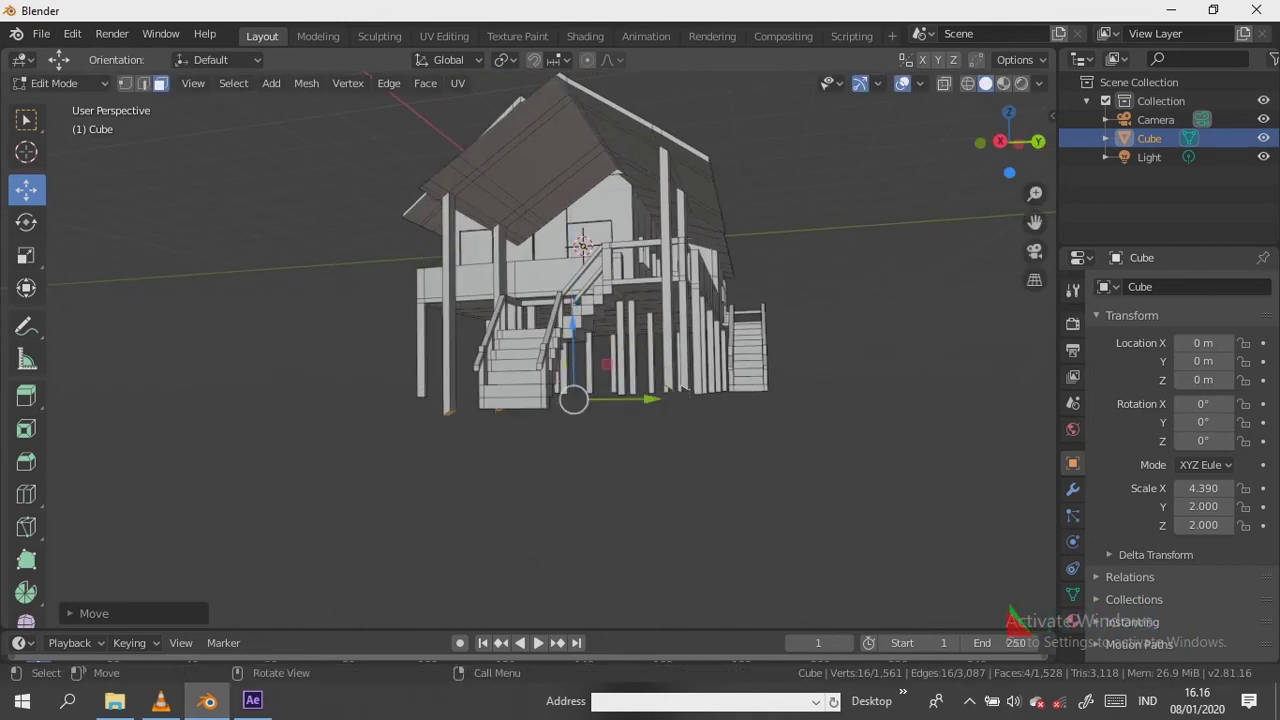
{"action": "middle_click_drag", "start_coordinate": [560, 300], "coordinate": [620, 300]}
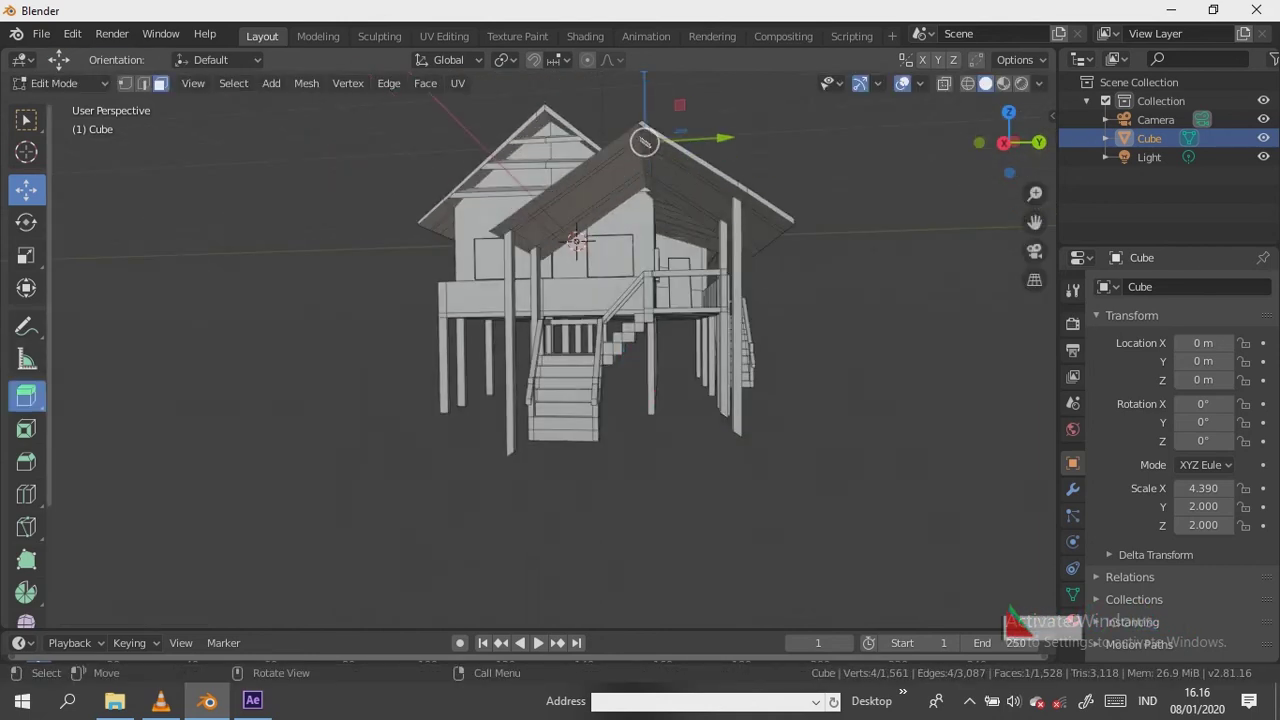
Extrude a roof face down into a new post beside the stairs
{"action": "key", "text": "e"}
{"action": "left_click", "coordinate": [423, 429]}
{"action": "key", "text": "g"}
{"action": "key", "text": "Return"}
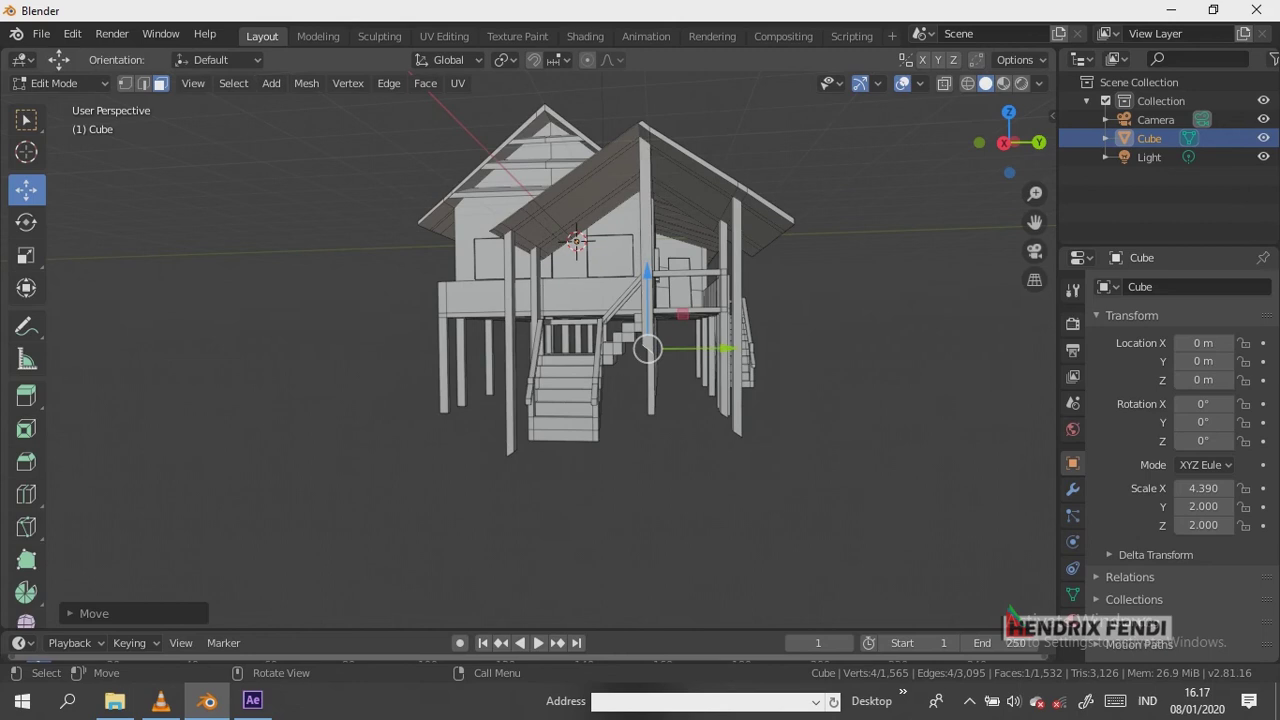
{"action": "middle_click_drag", "start_coordinate": [600, 350], "coordinate": [700, 340]}
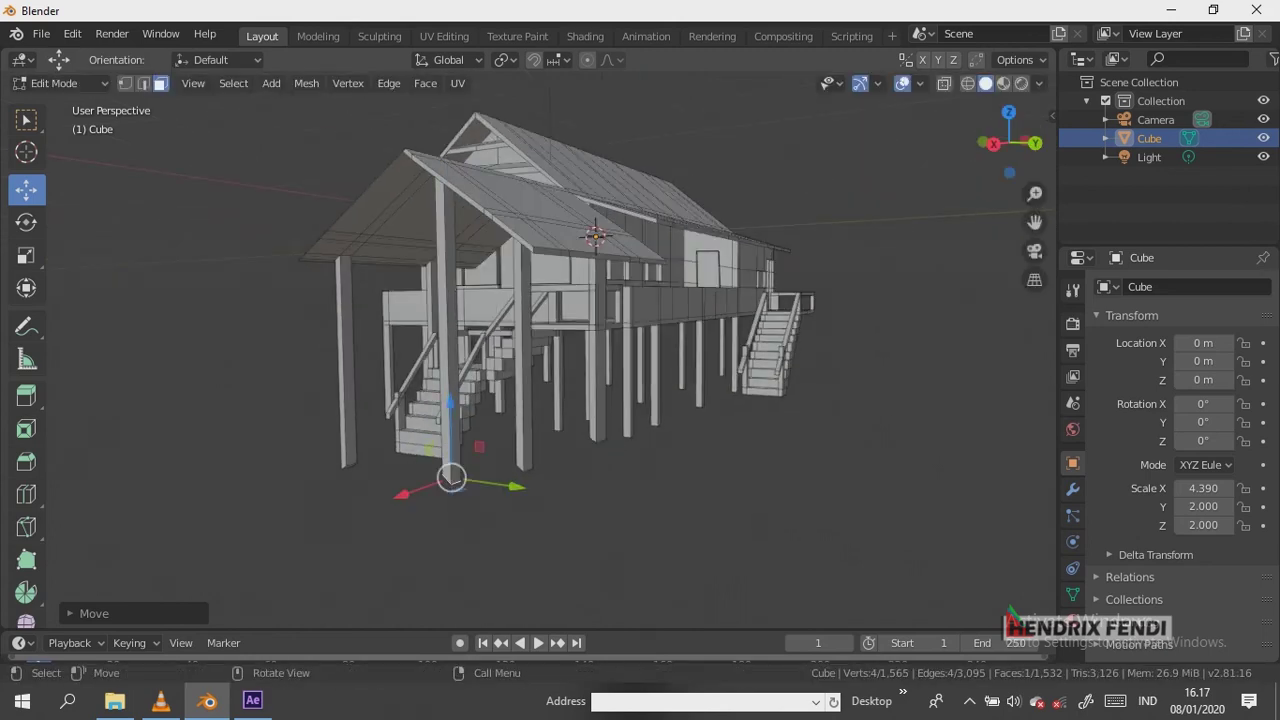
{"action": "middle_click_drag", "start_coordinate": [600, 350], "coordinate": [700, 350]}
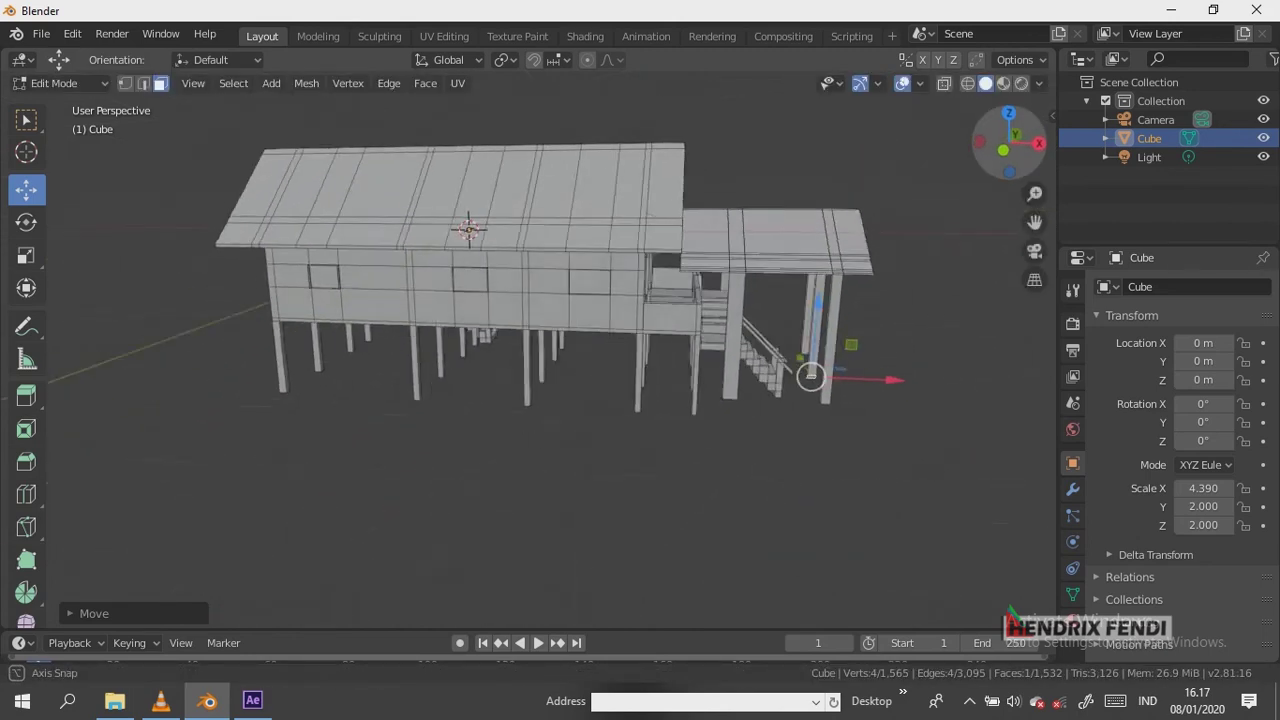
{"action": "middle_click_drag", "start_coordinate": [600, 350], "coordinate": [420, 350]}
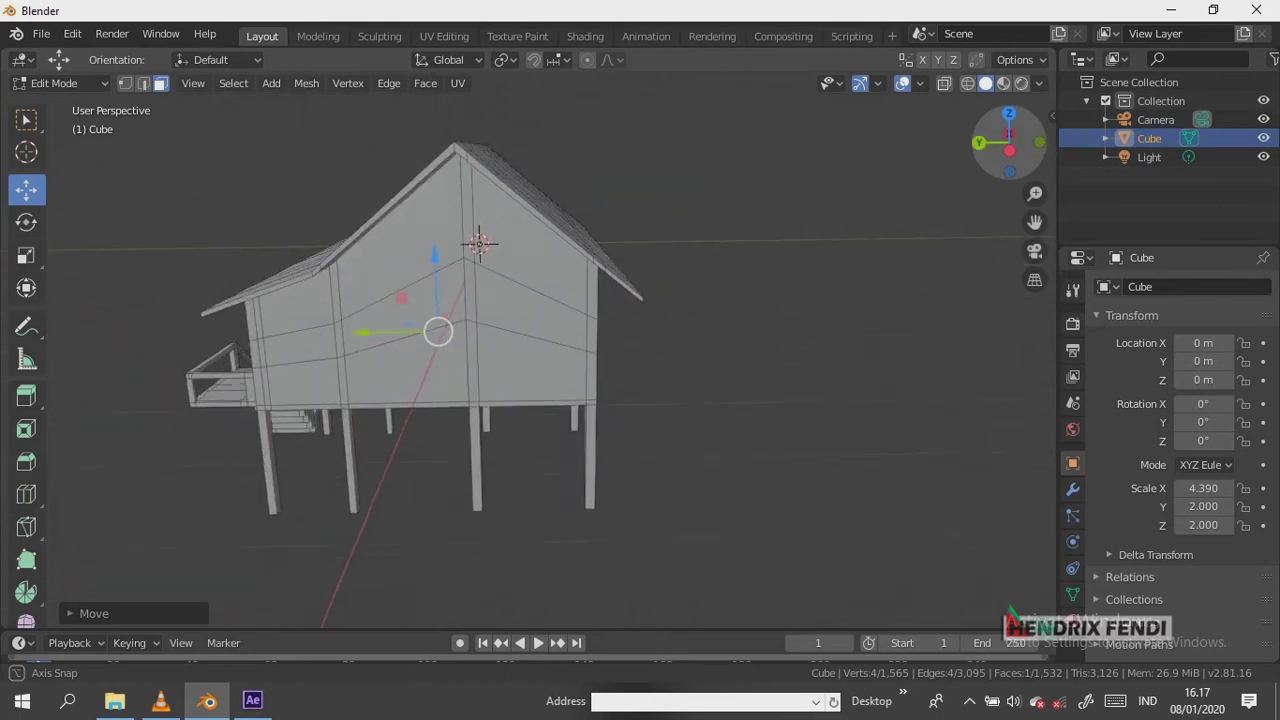
Add a loop cut and two knife cuts across the gable wall
{"action": "left_click", "coordinate": [26, 494]}
{"action": "left_click", "coordinate": [415, 300]}
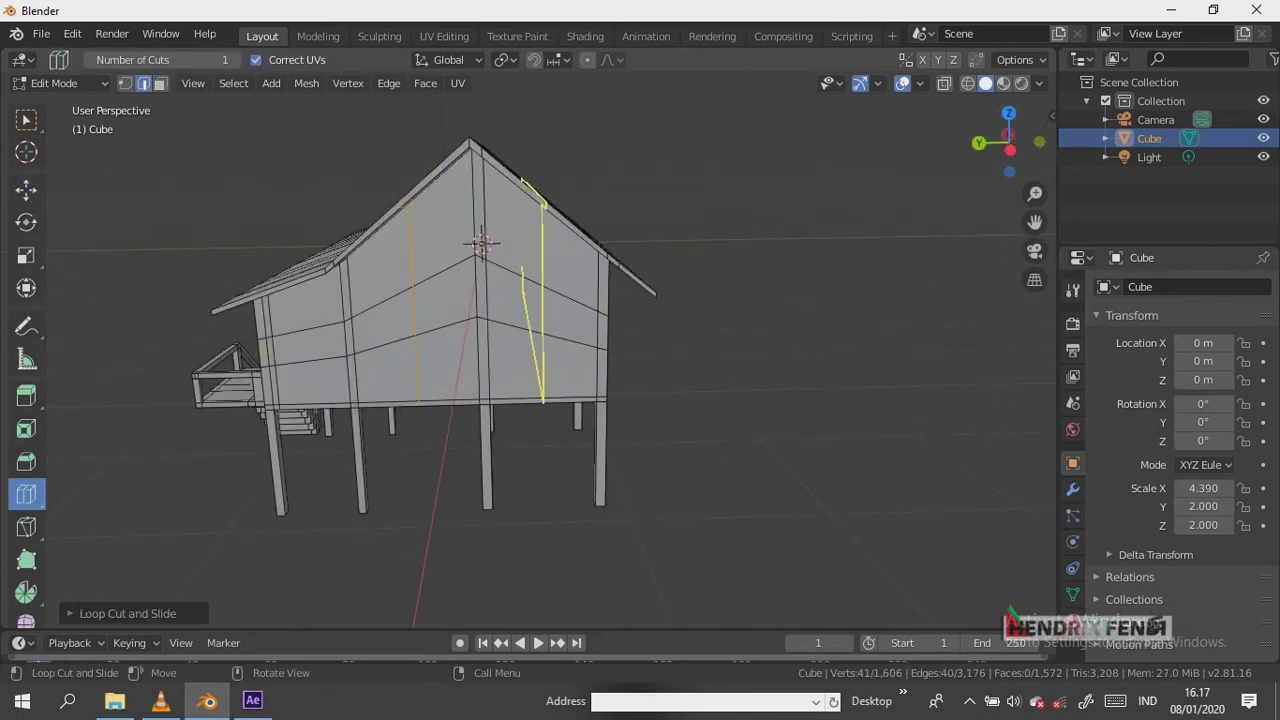
{"action": "left_click", "coordinate": [26, 527]}
{"action": "left_click", "coordinate": [410, 240]}
{"action": "key", "text": "Return"}
{"action": "left_click", "coordinate": [412, 287]}
{"action": "left_click", "coordinate": [541, 286]}
{"action": "key", "text": "Return"}
Raise a wall edge and dissolve the extra edges to leave a rectangular panel
{"action": "left_click", "coordinate": [26, 188]}
{"action": "left_click", "coordinate": [522, 262]}
{"action": "left_click_drag", "start_coordinate": [514, 327], "coordinate": [513, 268]}
{"action": "key", "text": "x"}
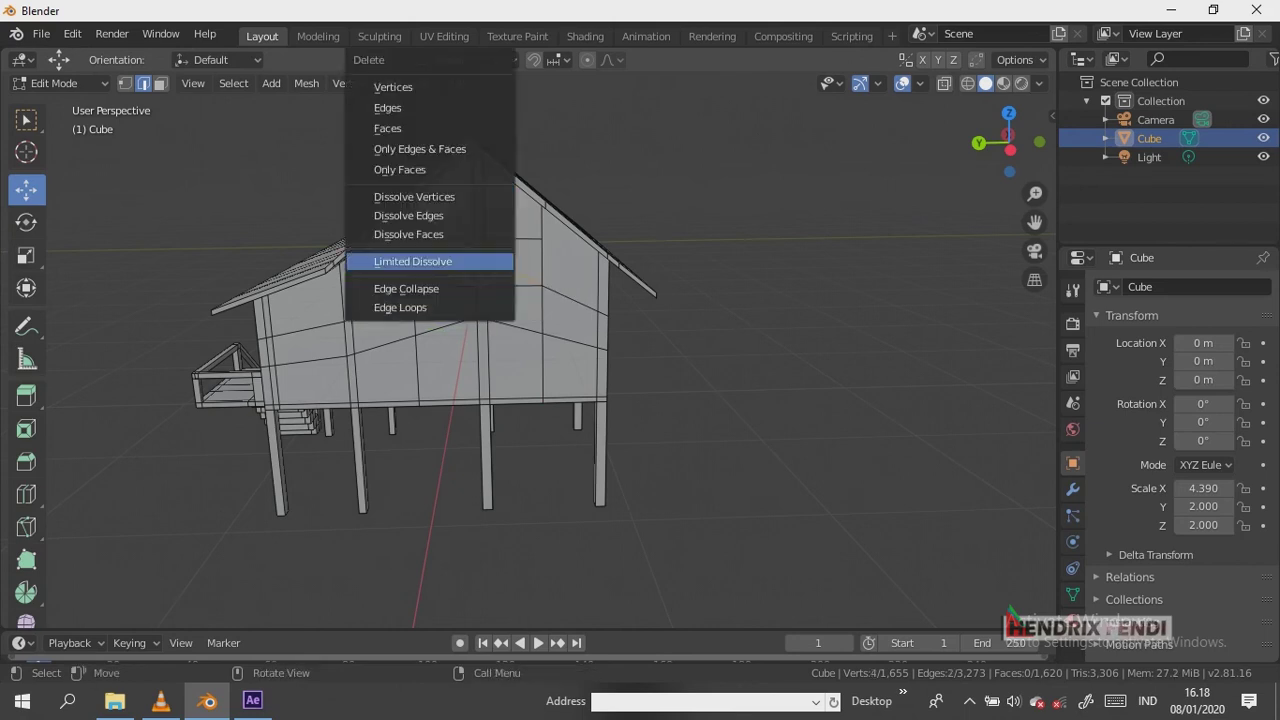
{"action": "left_click", "coordinate": [470, 257]}
{"action": "scroll", "coordinate": [458, 190], "scroll_direction": "up", "scroll_amount": 3}
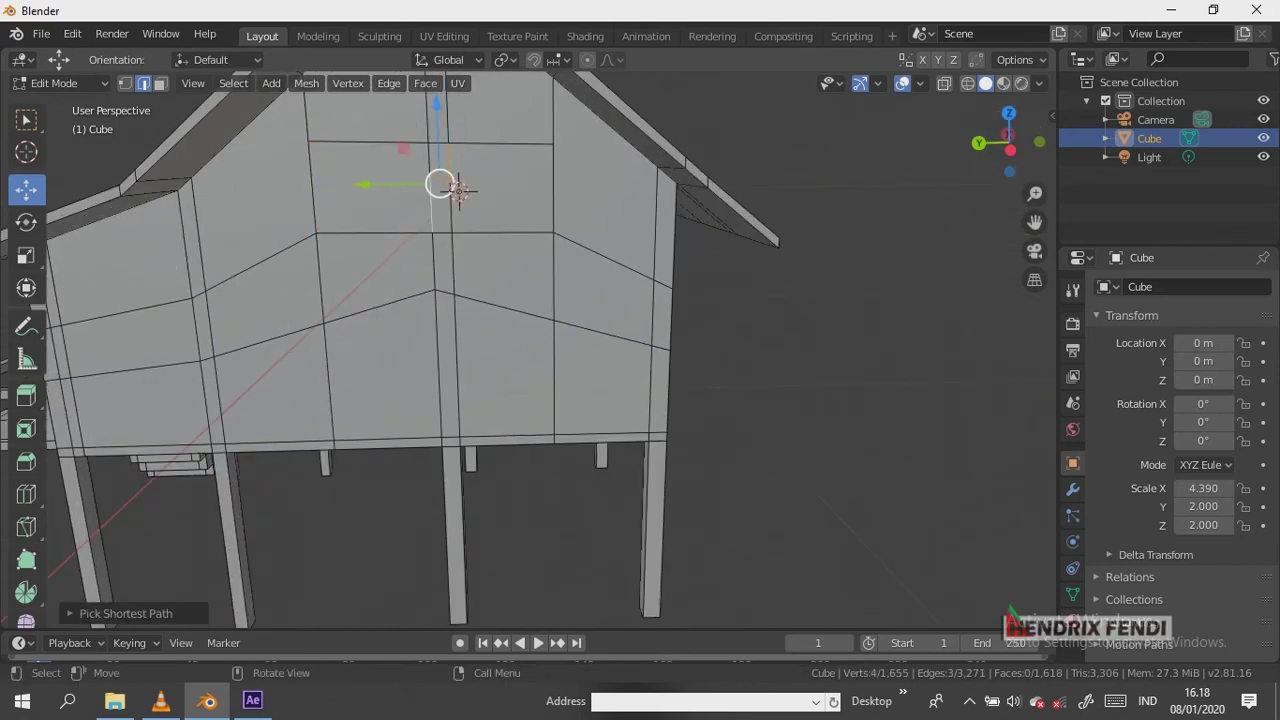
{"action": "key", "text": "x"}
{"action": "left_click", "coordinate": [458, 190]}
Extrude the rectangular gable panel slightly outward from the wall
{"action": "left_click", "coordinate": [458, 190]}
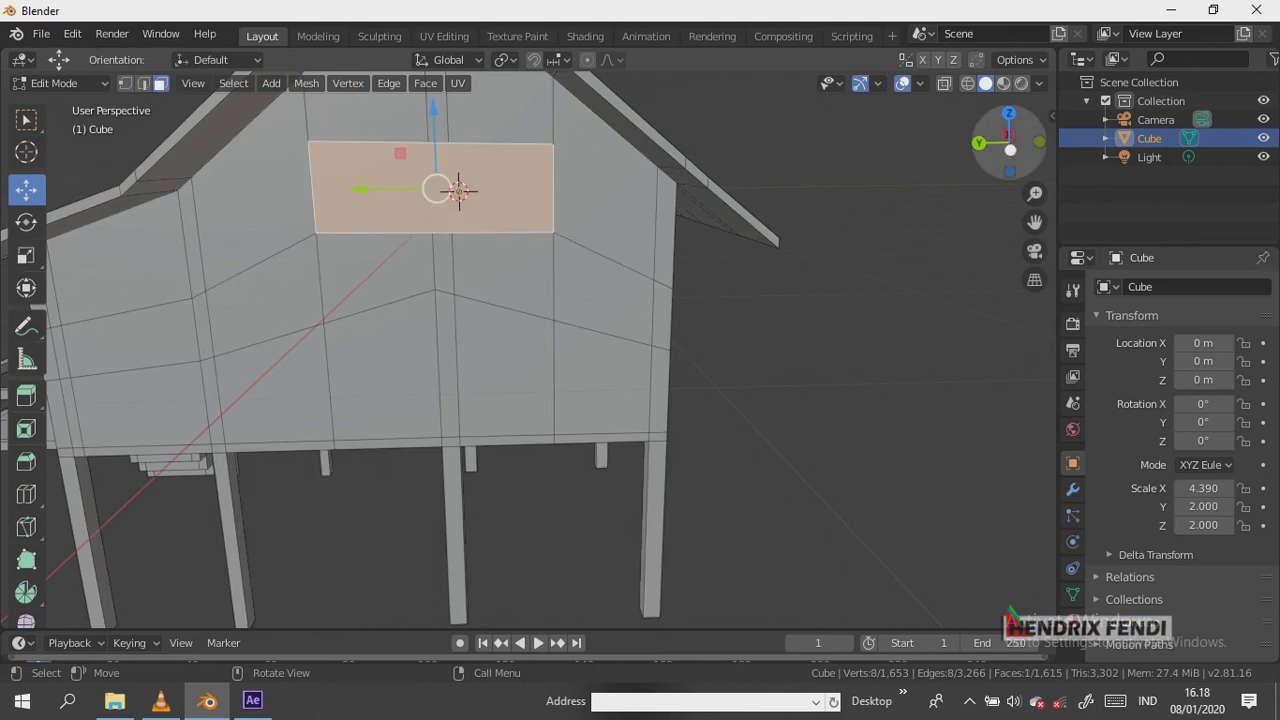
{"action": "middle_click_drag", "start_coordinate": [458, 190], "coordinate": [600, 200]}
{"action": "left_click", "coordinate": [27, 395]}
{"action": "left_click_drag", "start_coordinate": [149, 280], "coordinate": [137, 283]}
{"action": "scroll", "coordinate": [286, 323], "scroll_direction": "down", "scroll_amount": 4}
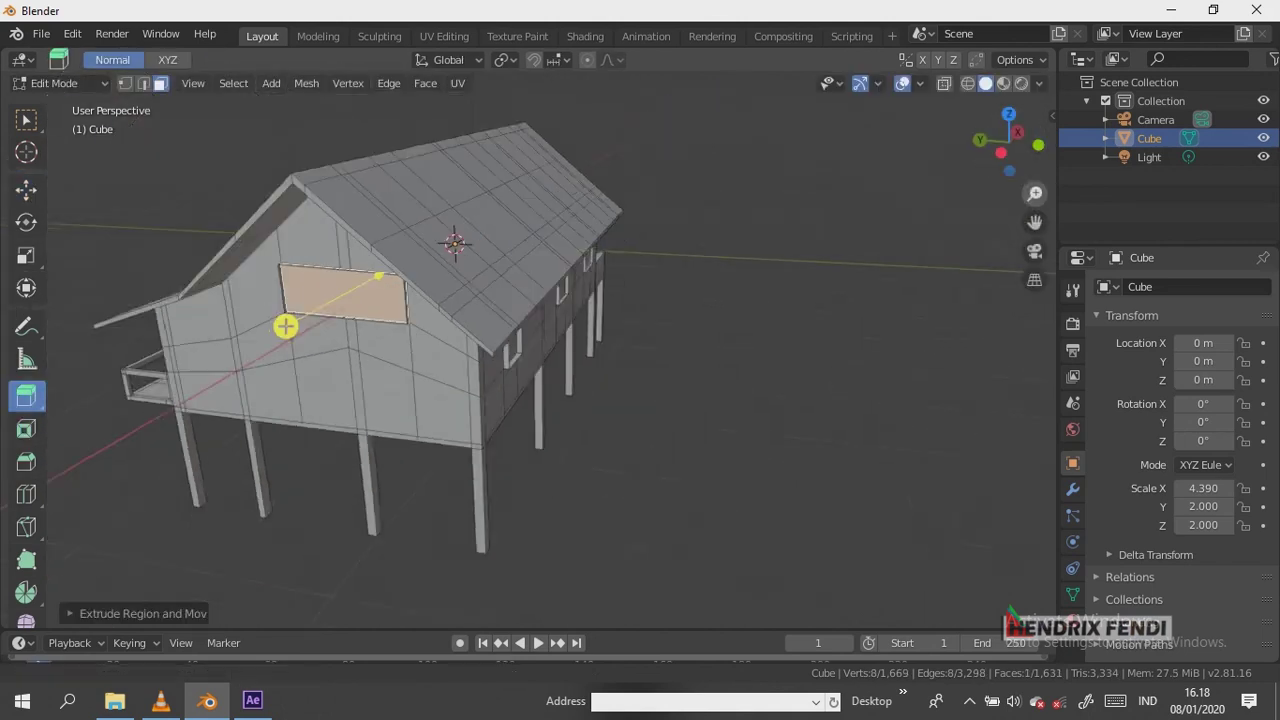
Try a horizontal loop cut across the roof, then cancel it
{"action": "middle_click_drag", "start_coordinate": [297, 331], "coordinate": [630, 182]}
{"action": "middle_click_drag", "start_coordinate": [640, 360], "coordinate": [770, 345]}
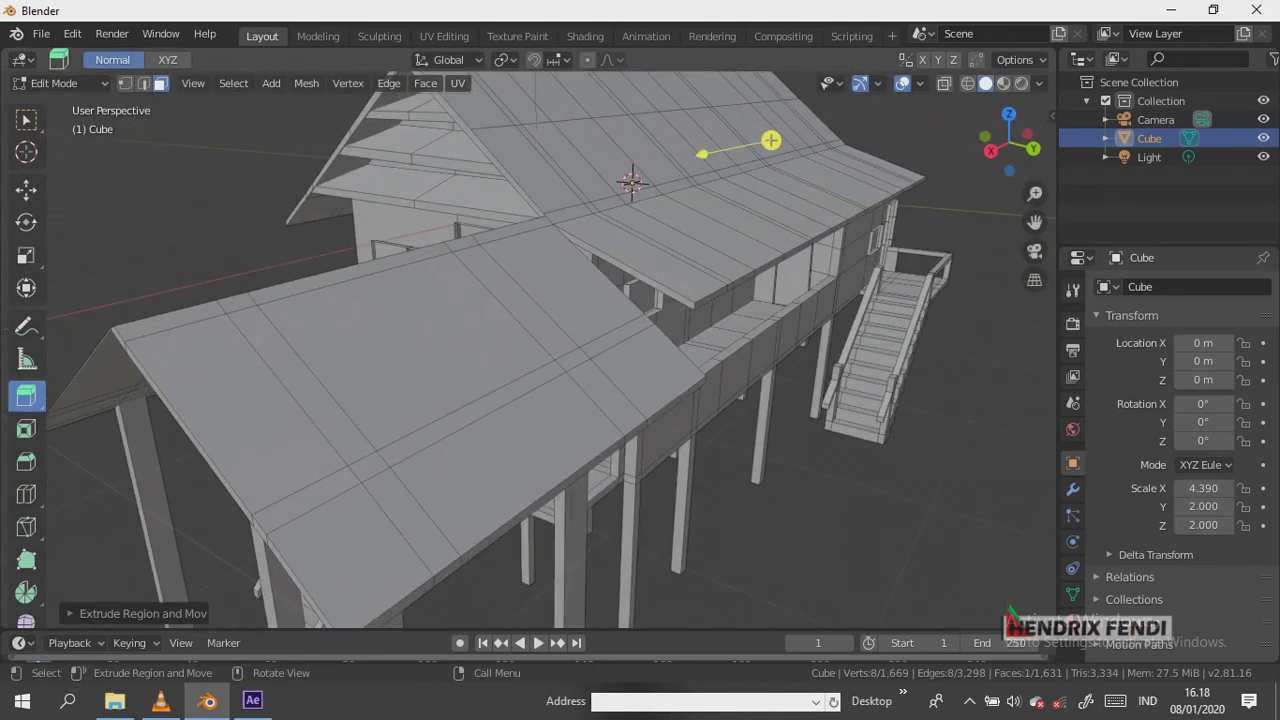
{"action": "left_click", "coordinate": [26, 494]}
{"action": "left_click_drag", "start_coordinate": [772, 350], "coordinate": [764, 390]}
{"action": "right_click", "coordinate": [763, 390]}
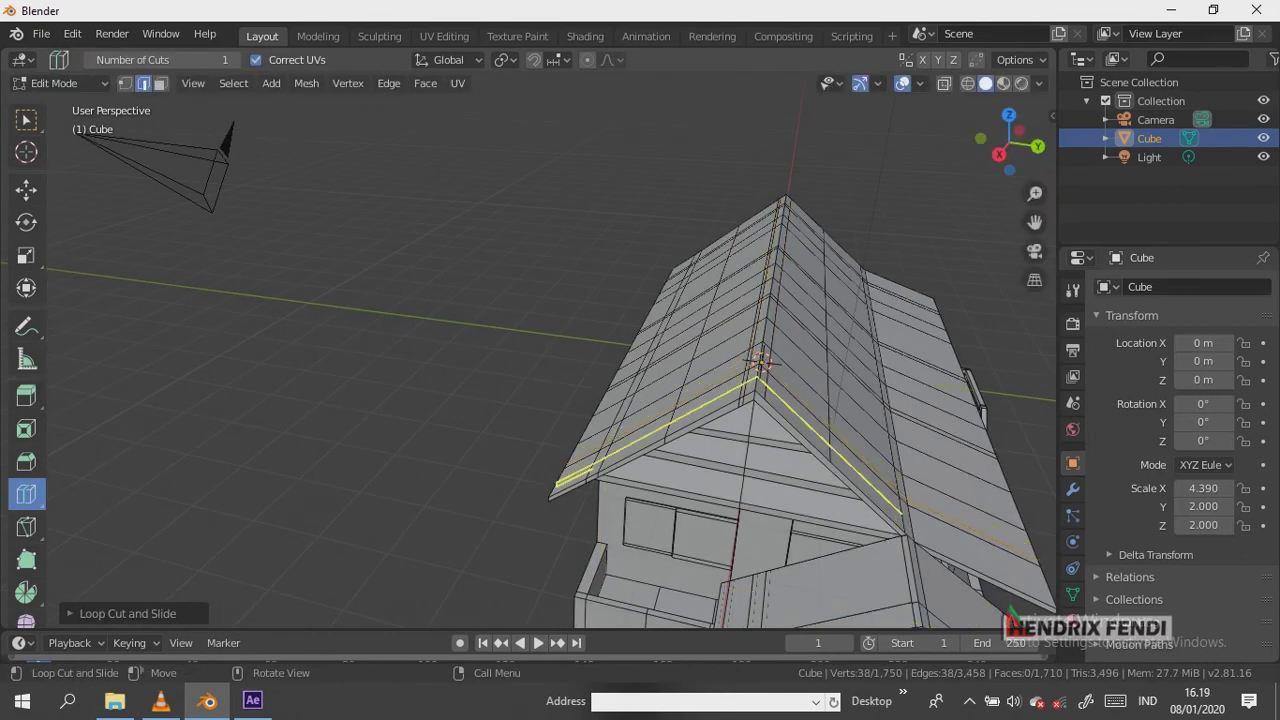
Loop-cut along the ridge and extrude a crossed finial from one ridge end
{"action": "left_click", "coordinate": [790, 330]}
{"action": "left_click", "coordinate": [762, 380]}
{"action": "left_click", "coordinate": [26, 395]}
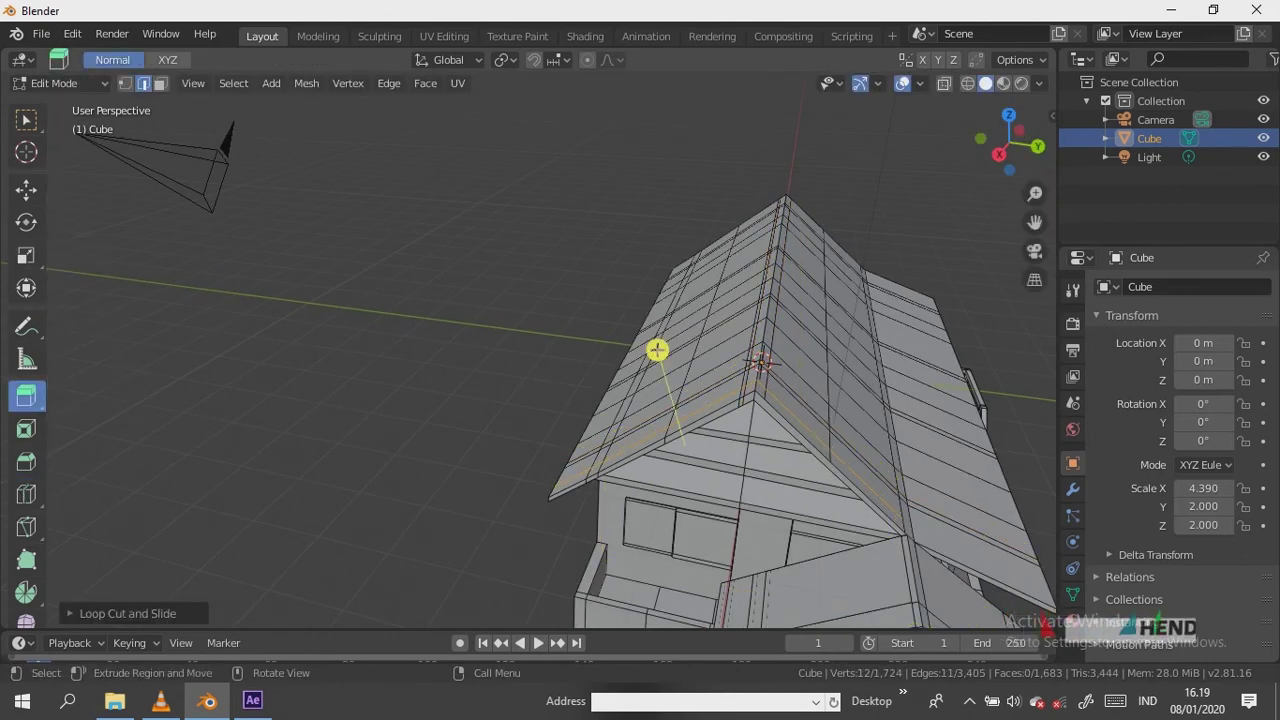
{"action": "left_click", "coordinate": [762, 362]}
{"action": "mouse_move", "coordinate": [845, 322]}
{"action": "left_mouse_down"}
{"action": "mouse_move", "coordinate": [802, 357]}
{"action": "mouse_move", "coordinate": [891, 289]}
{"action": "left_mouse_up"}
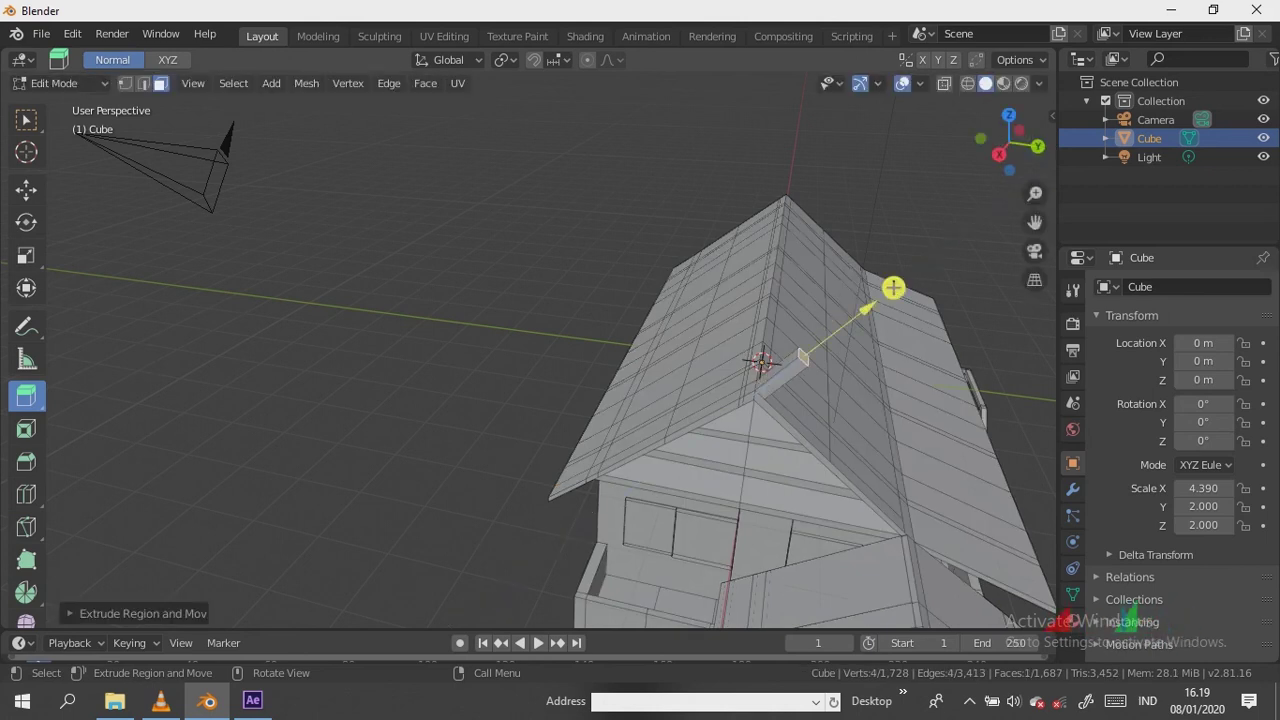
{"action": "left_click_drag", "start_coordinate": [737, 451], "coordinate": [720, 346]}
{"action": "left_click_drag", "start_coordinate": [1008, 142], "coordinate": [990, 150]}
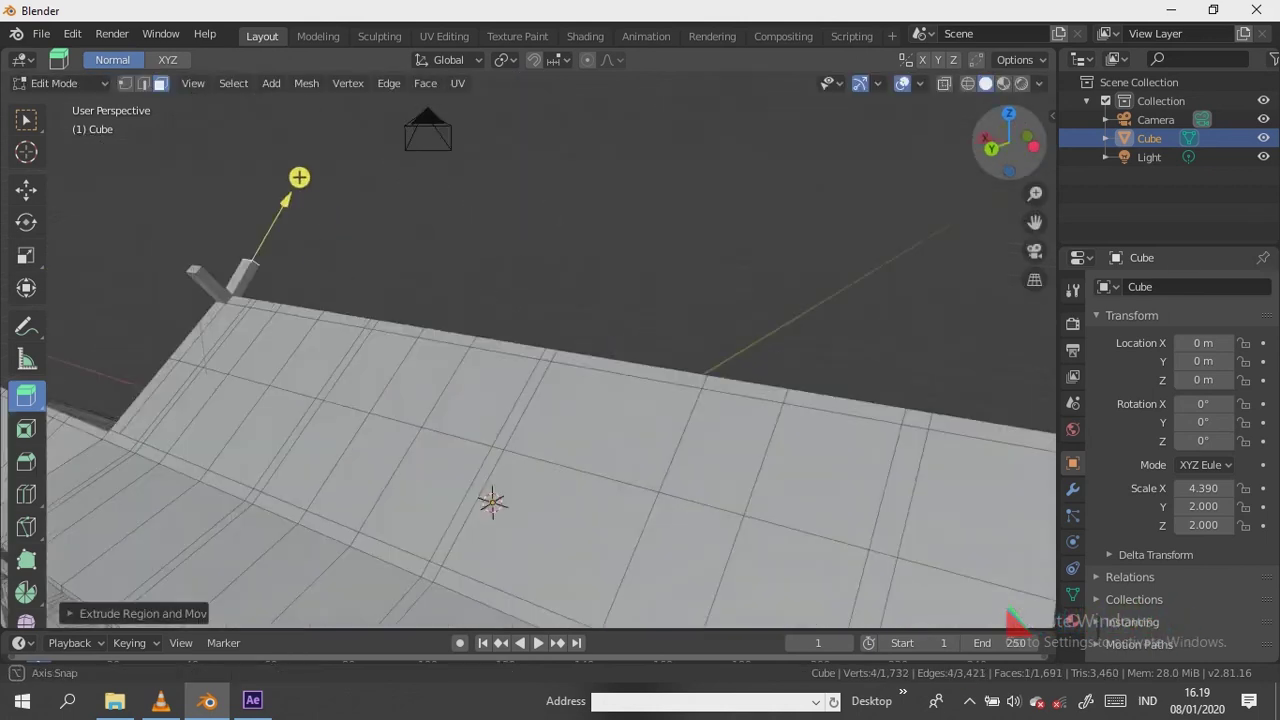
Cut a loop at the far roof edge and extrude the matching finial there
{"action": "left_click", "coordinate": [26, 494]}
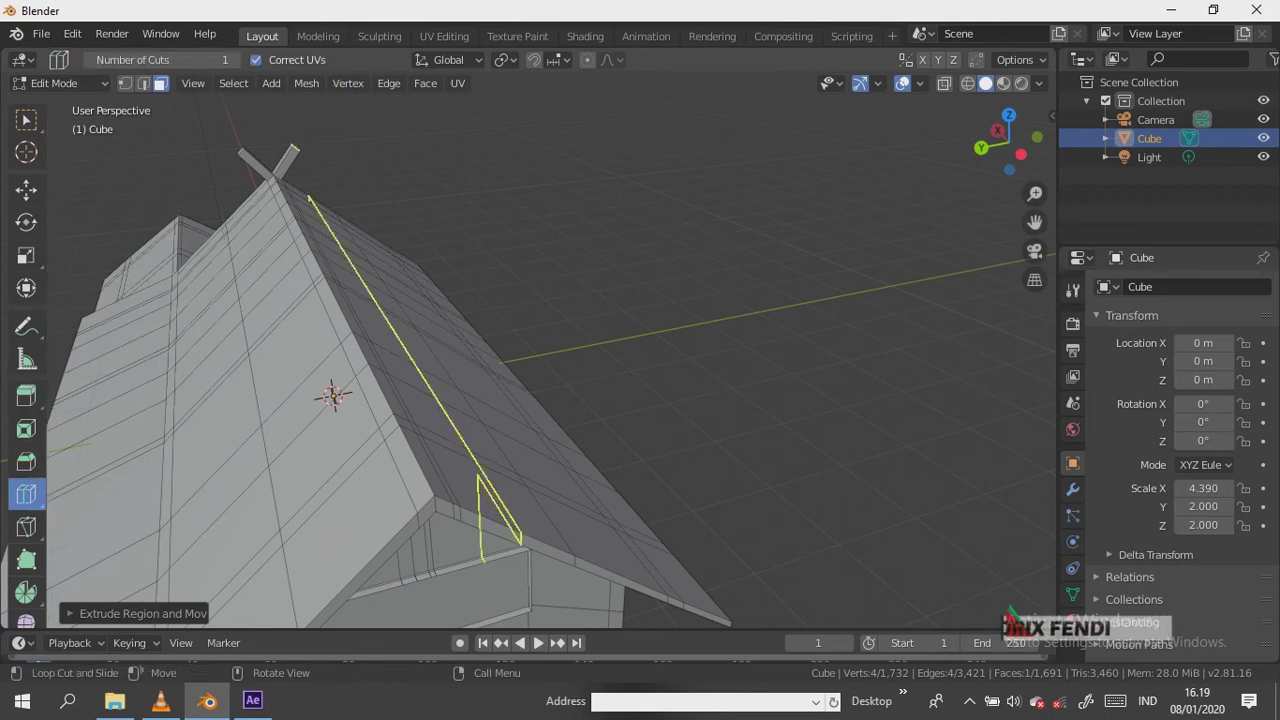
{"action": "left_click", "coordinate": [470, 470]}
{"action": "left_click", "coordinate": [26, 188]}
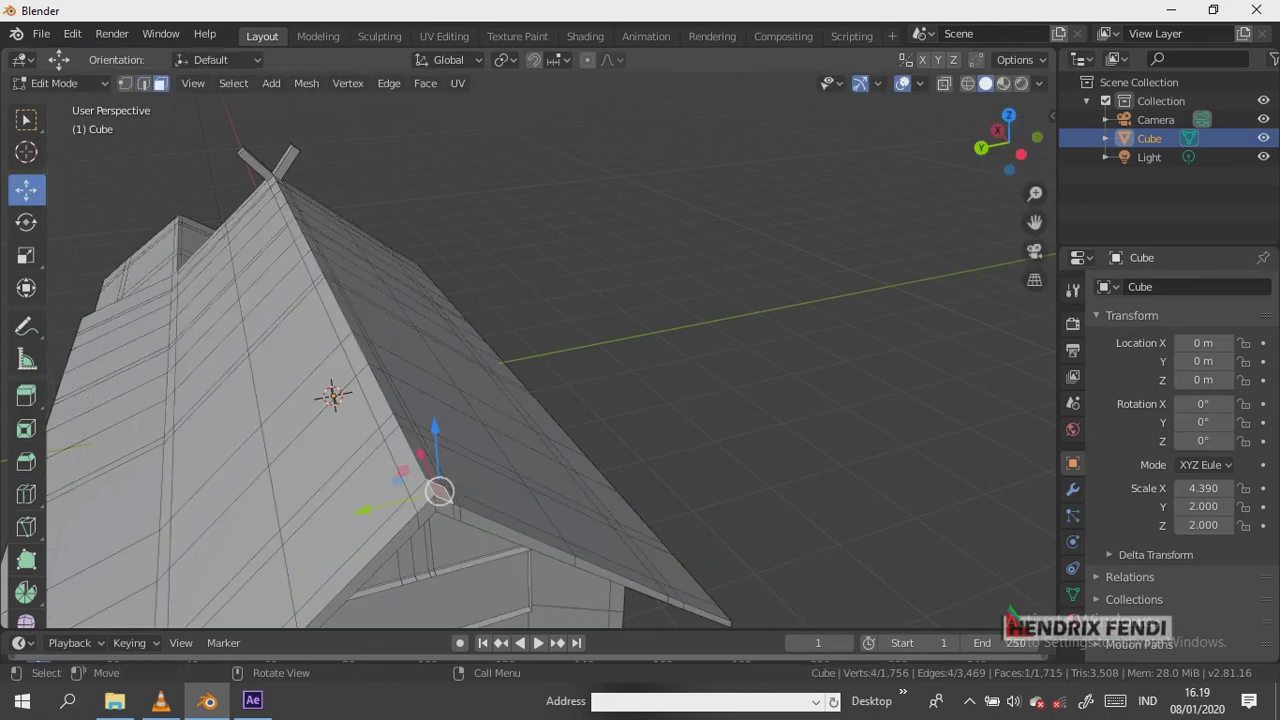
{"action": "left_click", "coordinate": [26, 395]}
{"action": "left_click_drag", "start_coordinate": [500, 406], "coordinate": [534, 360]}
{"action": "left_click", "coordinate": [534, 360]}
{"action": "left_click_drag", "start_coordinate": [1008, 142], "coordinate": [850, 86]}
{"action": "scroll", "coordinate": [710, 78], "scroll_direction": "down", "scroll_amount": 4}
{"action": "middle_click_drag", "start_coordinate": [710, 78], "coordinate": [729, 71]}
Add a plane, move it below the house and scale it up
{"action": "left_click", "coordinate": [271, 83]}
{"action": "left_click", "coordinate": [290, 103]}
{"action": "key", "text": "g"}
{"action": "left_click", "coordinate": [533, 455]}
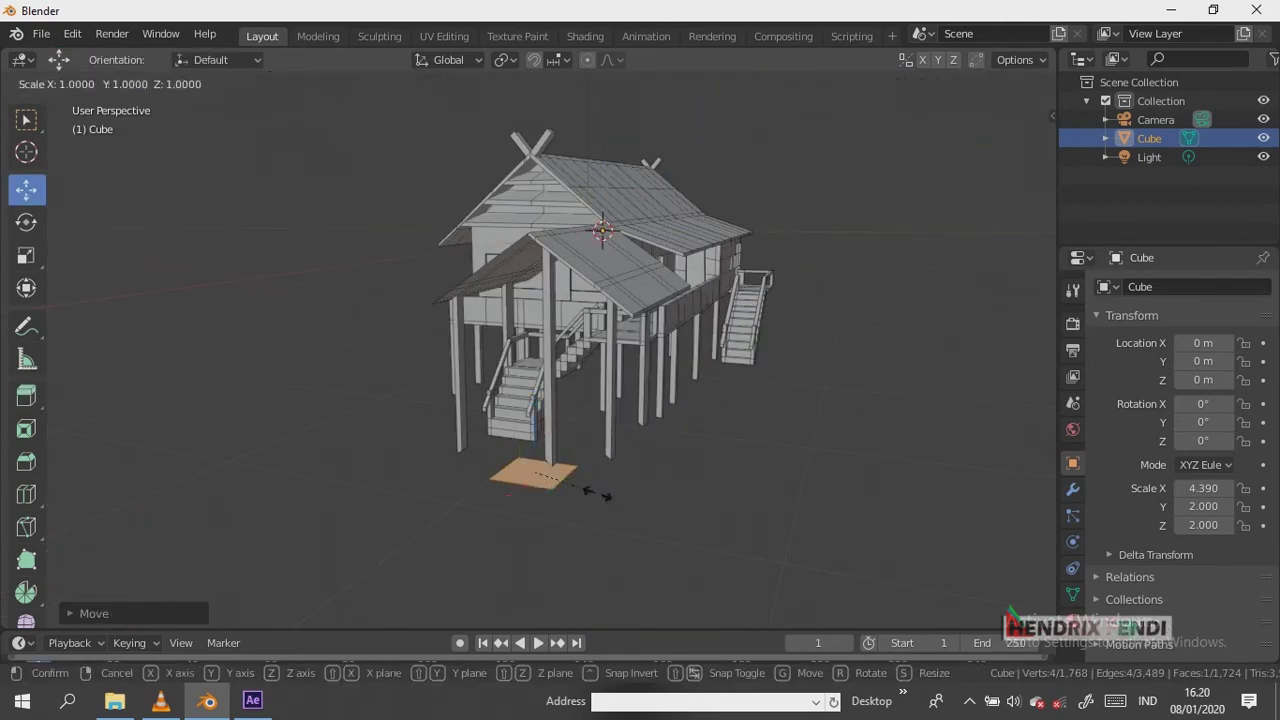
{"action": "key", "text": "s"}
{"action": "left_click", "coordinate": [700, 560]}
Move the plane up under the house and enlarge it further
{"action": "mouse_move", "coordinate": [700, 560]}
{"action": "middle_mouse_down"}
{"action": "mouse_move", "coordinate": [533, 449]}
{"action": "mouse_move", "coordinate": [600, 330]}
{"action": "middle_mouse_up"}
{"action": "key", "text": "g"}
{"action": "left_click", "coordinate": [588, 380]}
{"action": "key", "text": "s"}
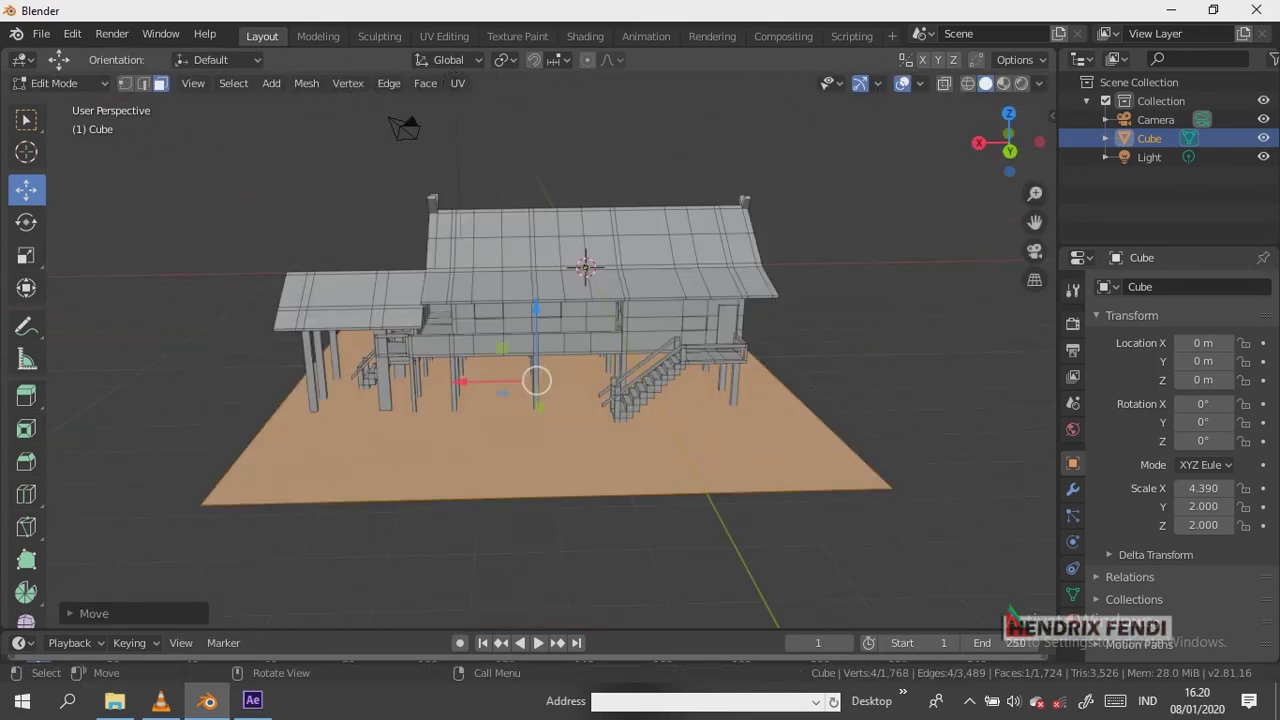
{"action": "left_click", "coordinate": [860, 440]}
Fine-tune the ground plane's position and view the house from the front
{"action": "mouse_move", "coordinate": [860, 440]}
{"action": "middle_mouse_down"}
{"action": "mouse_move", "coordinate": [720, 400]}
{"action": "mouse_move", "coordinate": [700, 420]}
{"action": "mouse_move", "coordinate": [620, 370]}
{"action": "mouse_move", "coordinate": [600, 380]}
{"action": "mouse_move", "coordinate": [615, 372]}
{"action": "middle_mouse_up"}
{"action": "key", "text": "g"}
{"action": "left_click", "coordinate": [700, 420]}
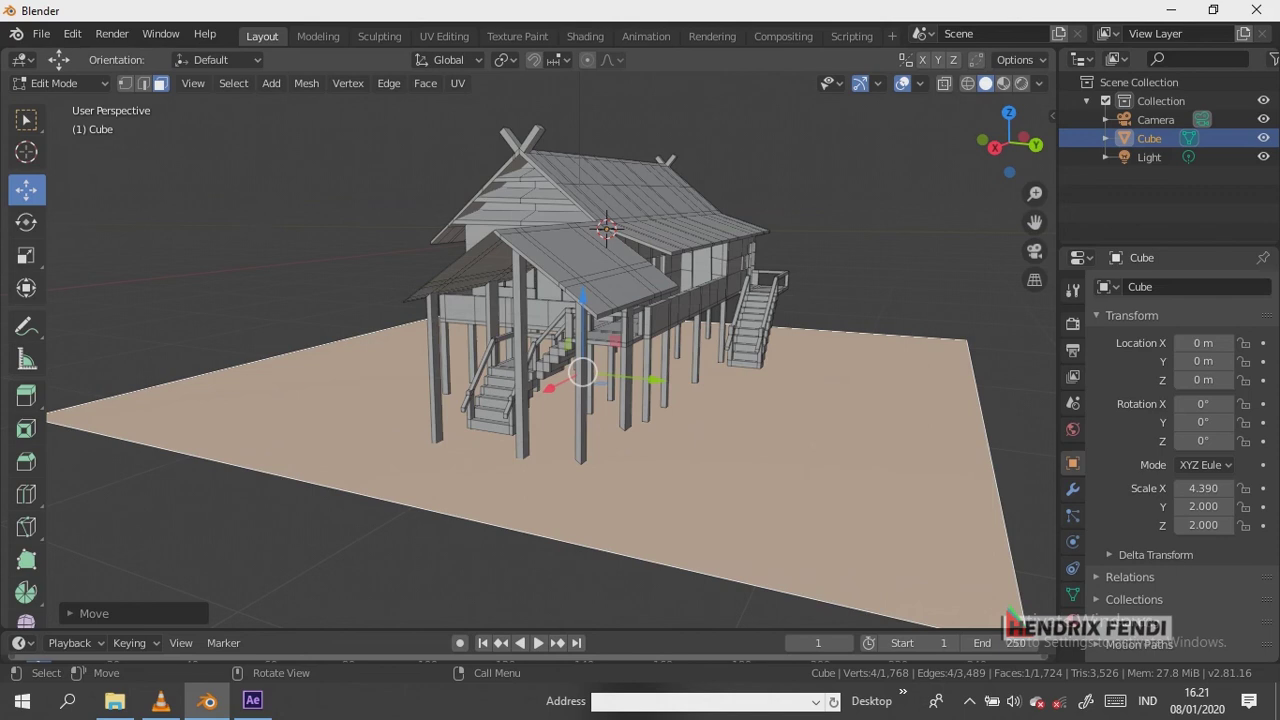
{"action": "left_click_drag", "start_coordinate": [1009, 143], "coordinate": [1003, 152]}
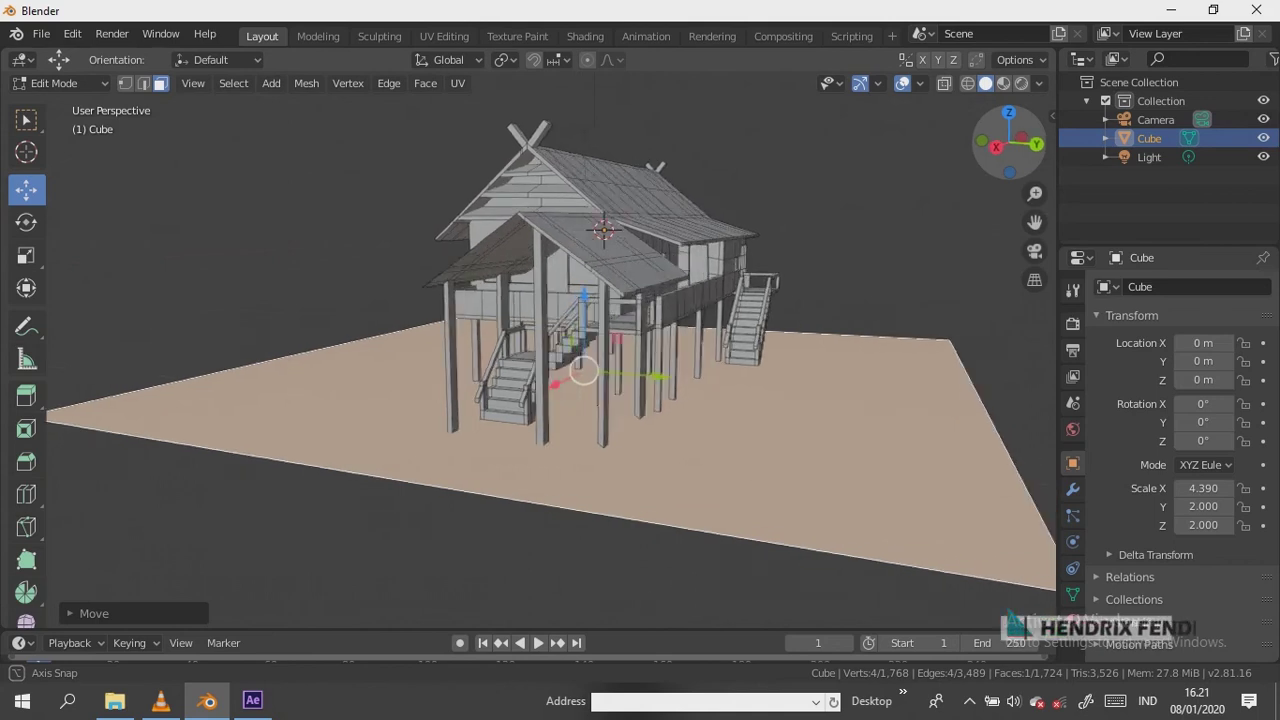
{"action": "left_click_drag", "start_coordinate": [1003, 152], "coordinate": [1005, 150]}
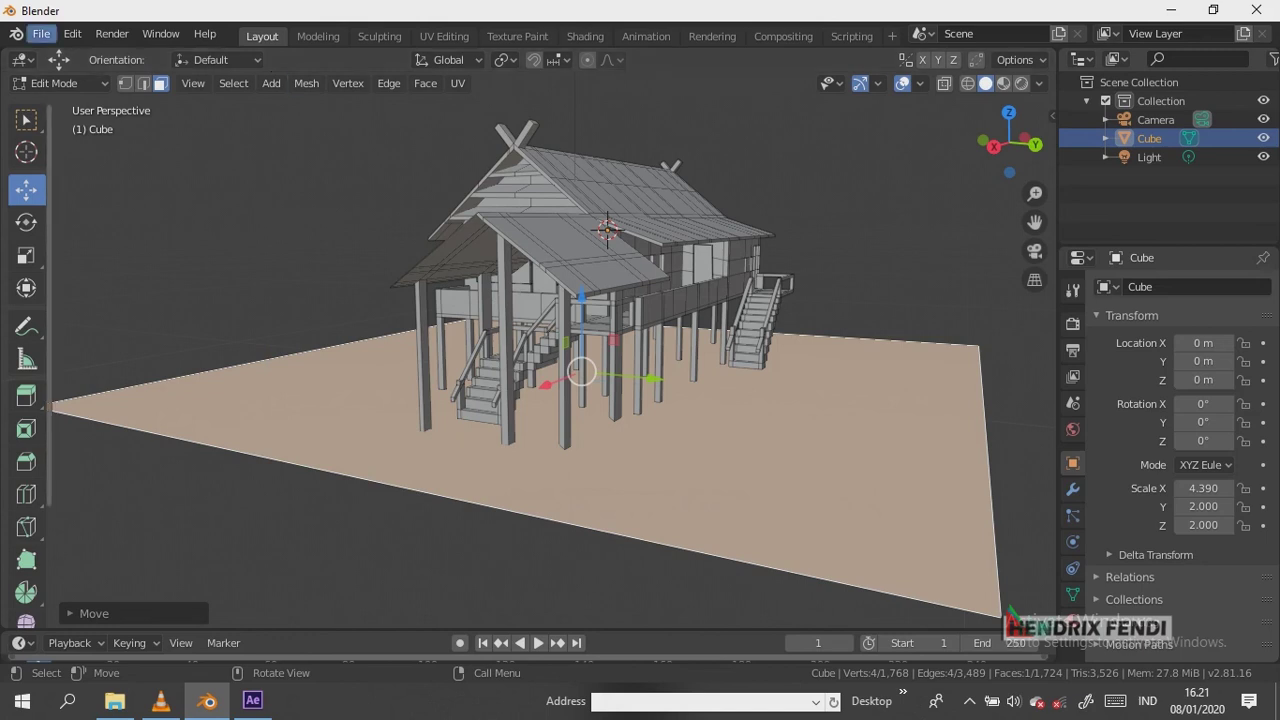
Save As 'rumah adat 7.blend' in the hasil folder, then deselect everything
{"action": "left_click", "coordinate": [41, 34]}
{"action": "mouse_move", "coordinate": [88, 259]}
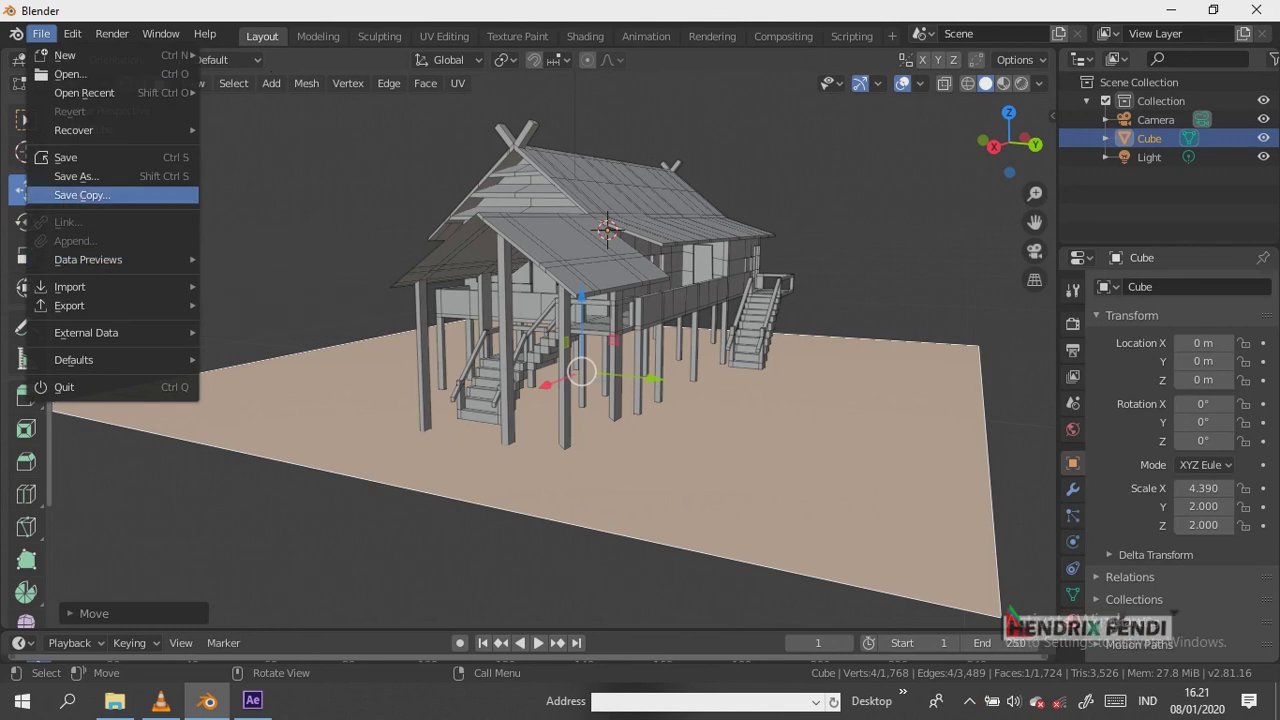
{"action": "left_click", "coordinate": [76, 176]}
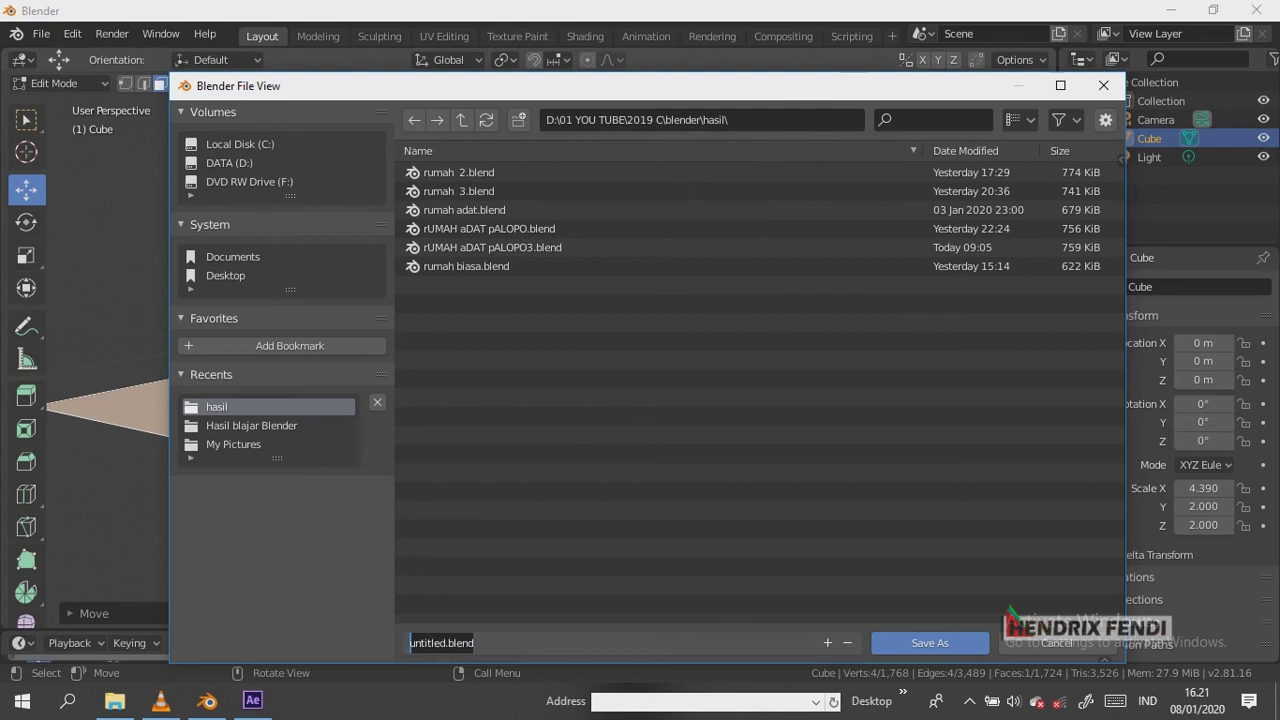
{"action": "type", "text": "rum"}
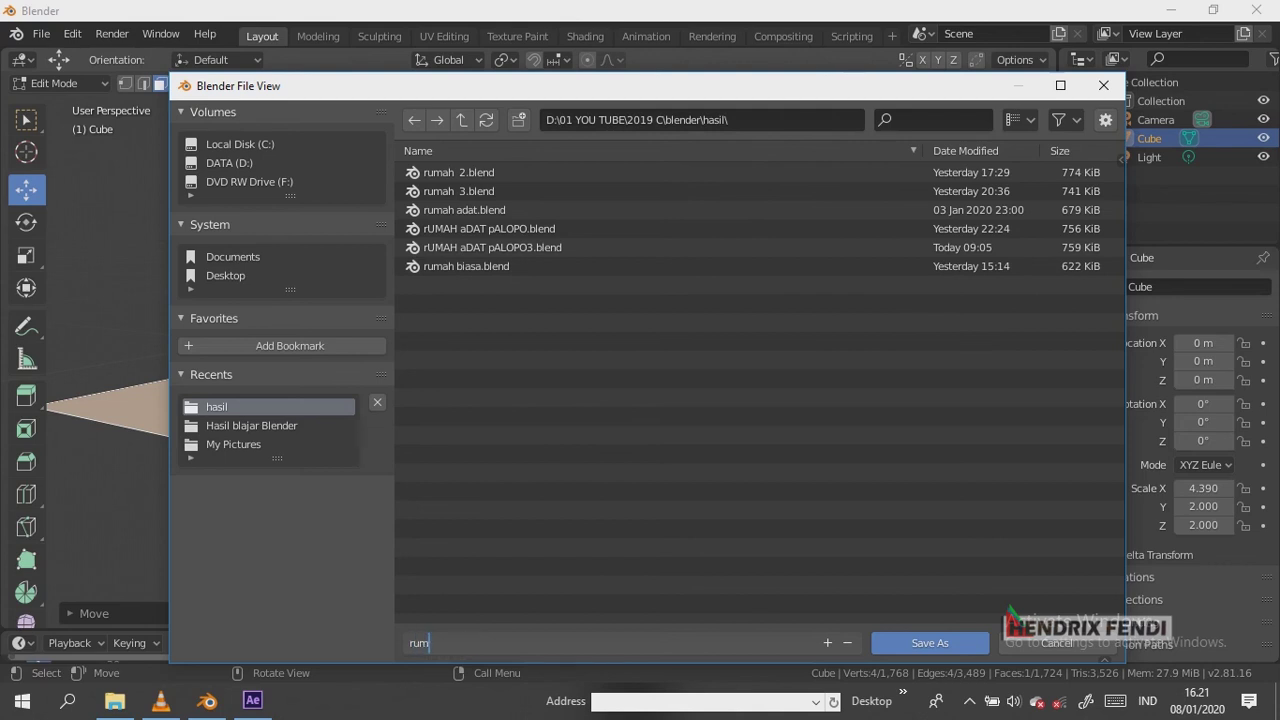
{"action": "type", "text": "ah ad"}
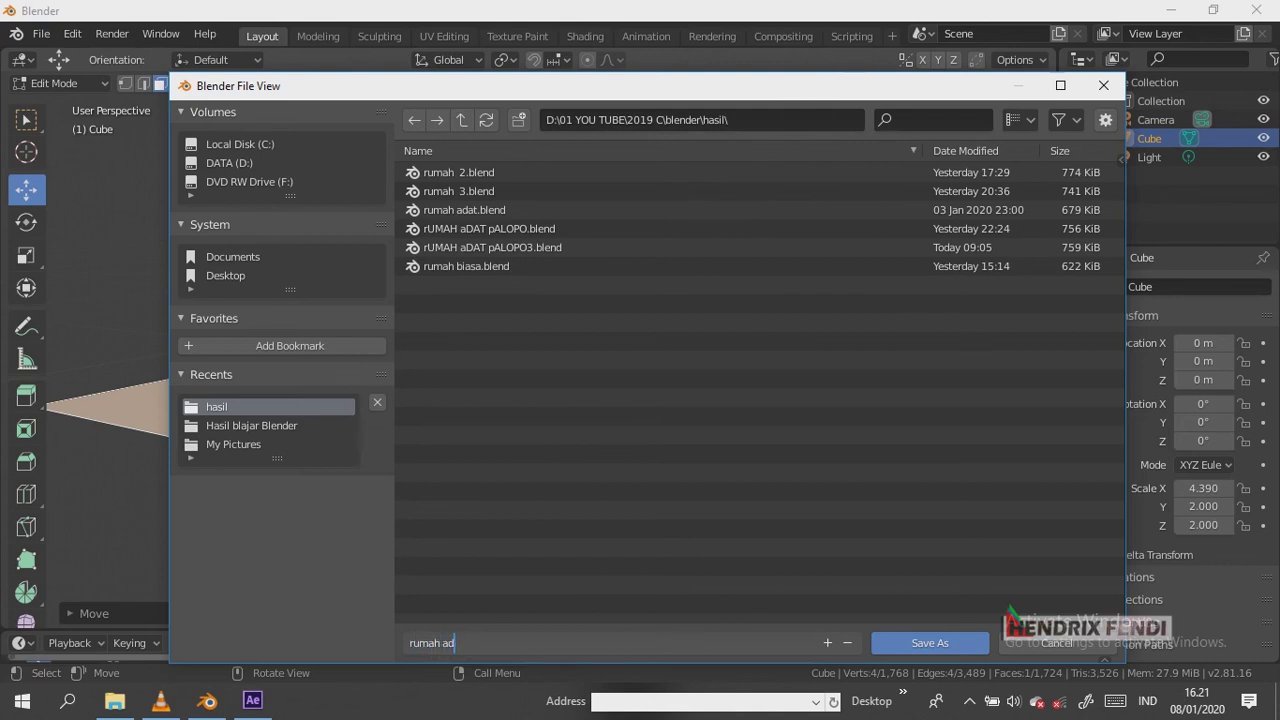
{"action": "type", "text": "at 7"}
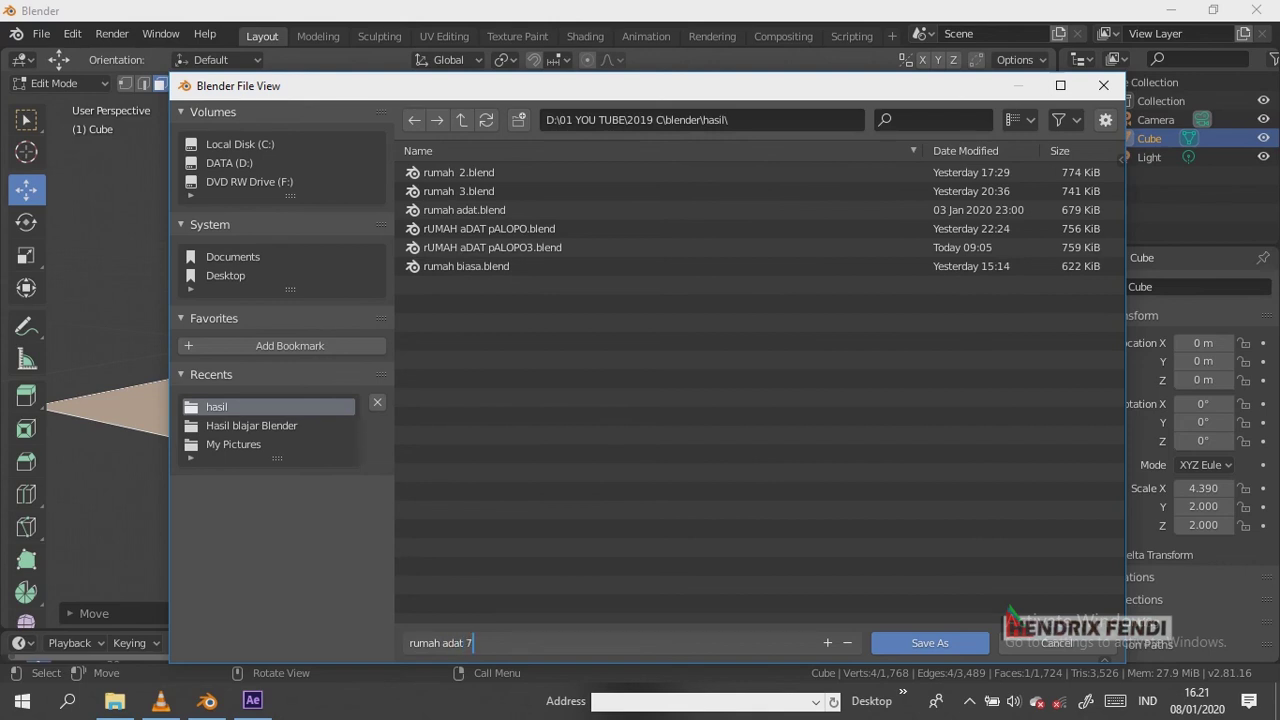
{"action": "key", "text": "Return"}
{"action": "key", "text": "Return"}
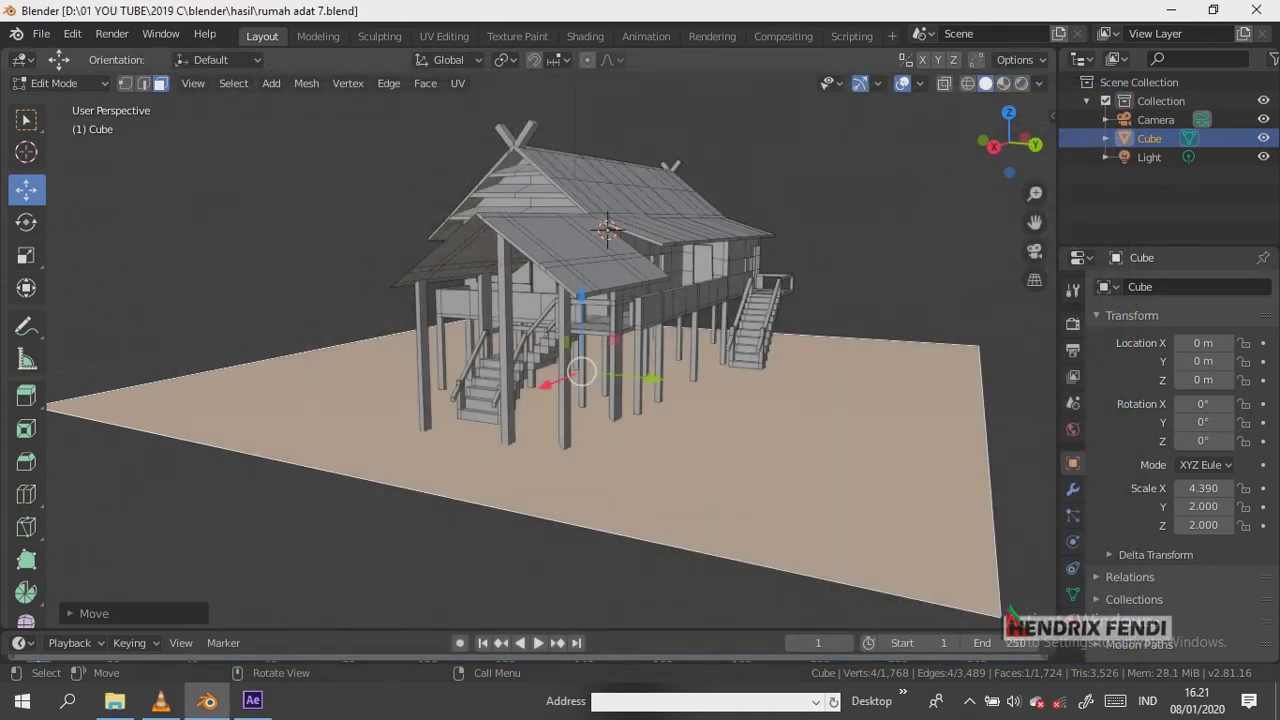
{"action": "key", "text": "alt+a"}
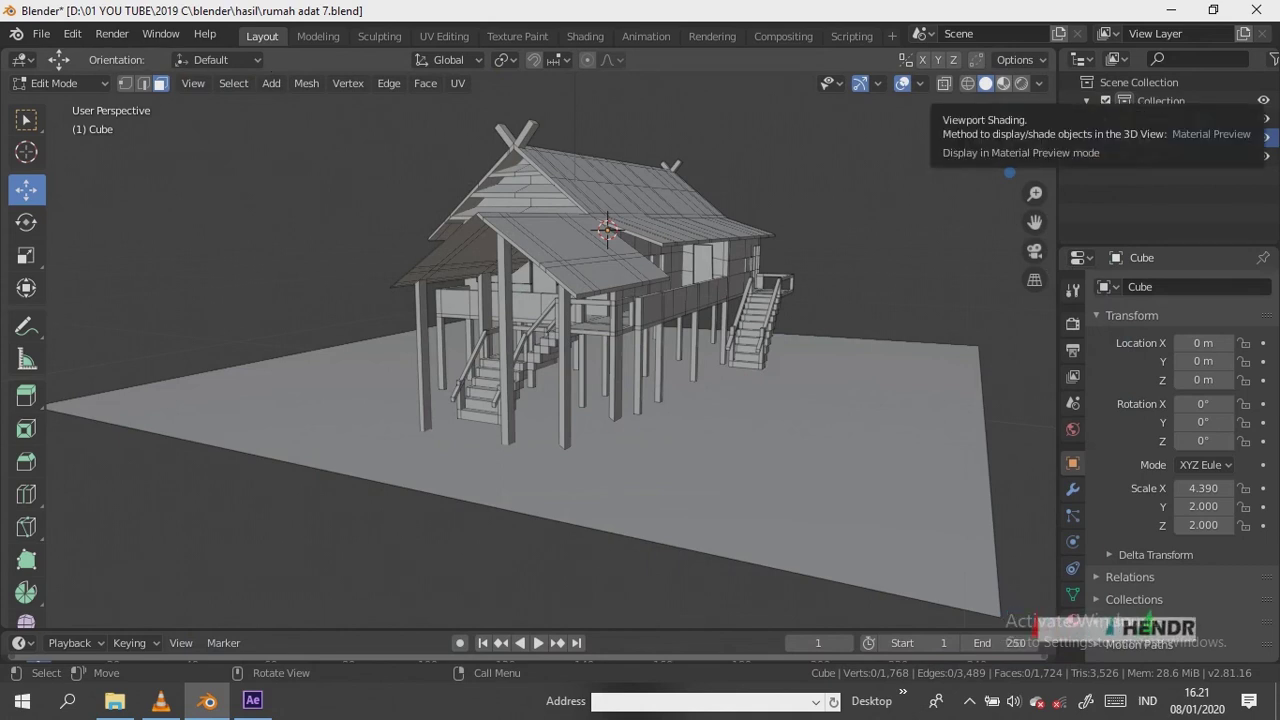
Switch the viewport to Material Preview shading and turn the house front-on
{"action": "left_click", "coordinate": [1003, 83]}
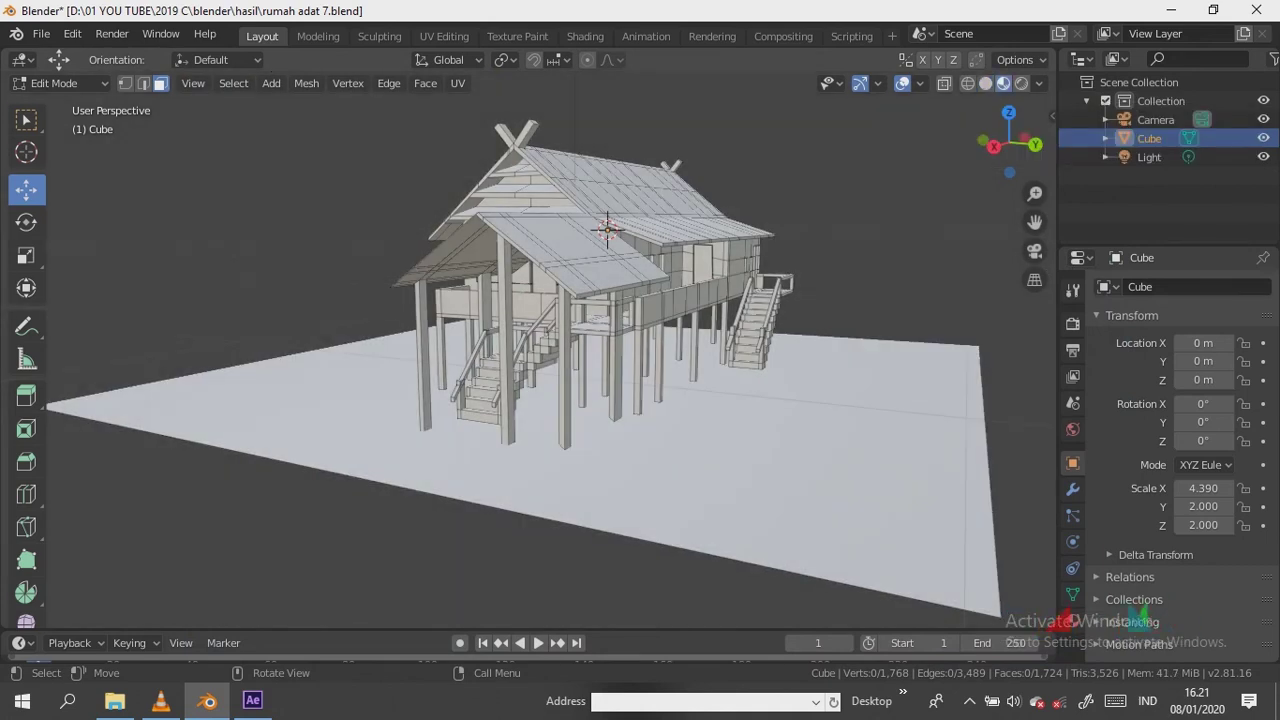
{"action": "left_click_drag", "start_coordinate": [1010, 140], "coordinate": [988, 148]}
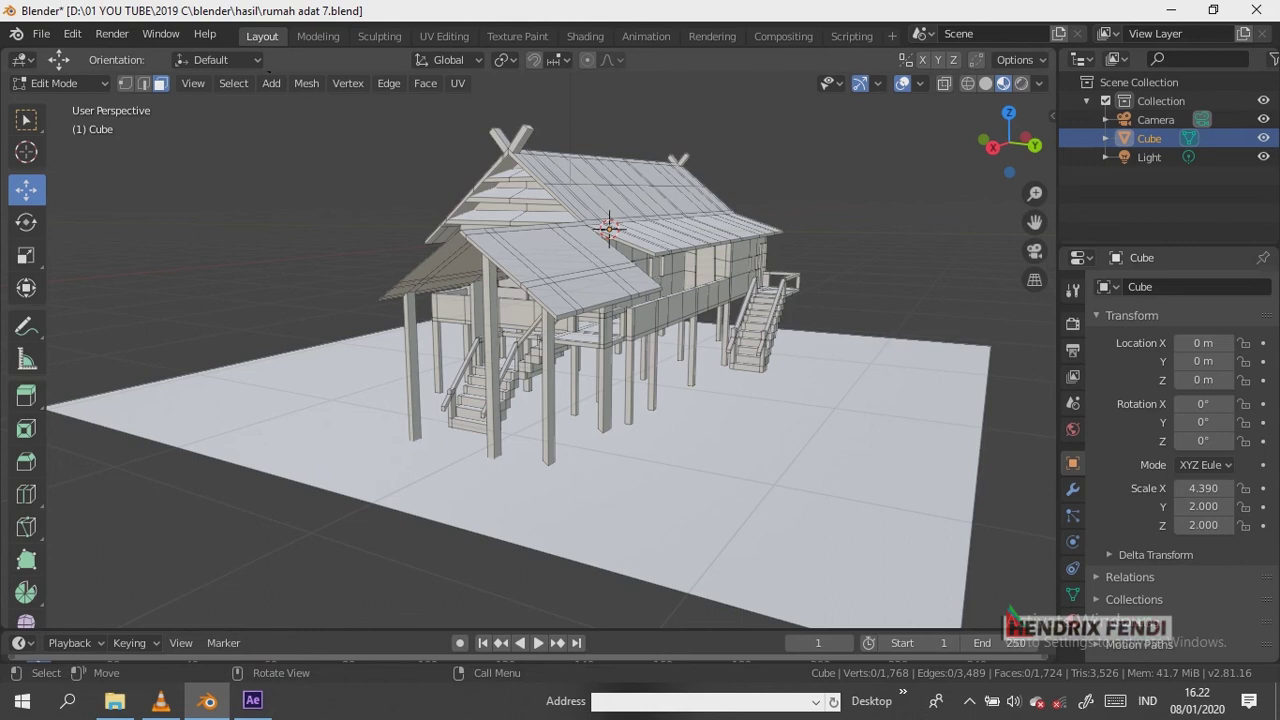
{"action": "left_click_drag", "start_coordinate": [1008, 145], "coordinate": [1040, 147]}
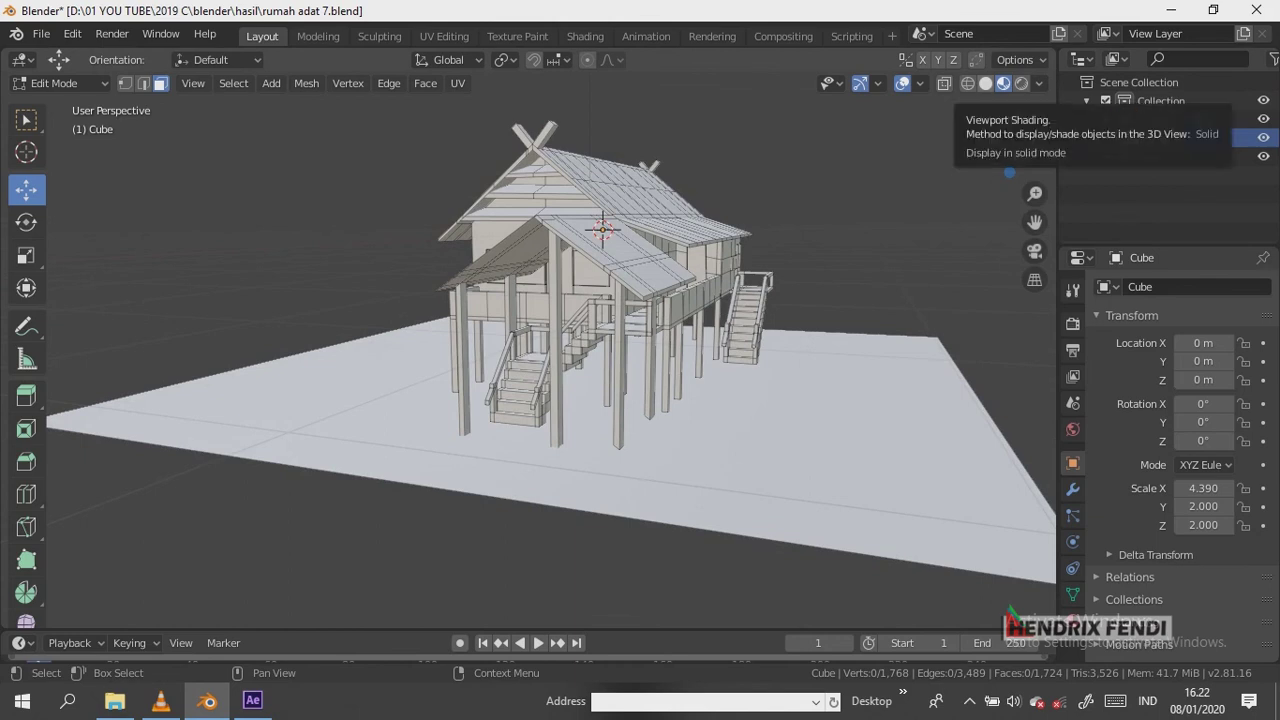
{"action": "left_click", "coordinate": [985, 83]}
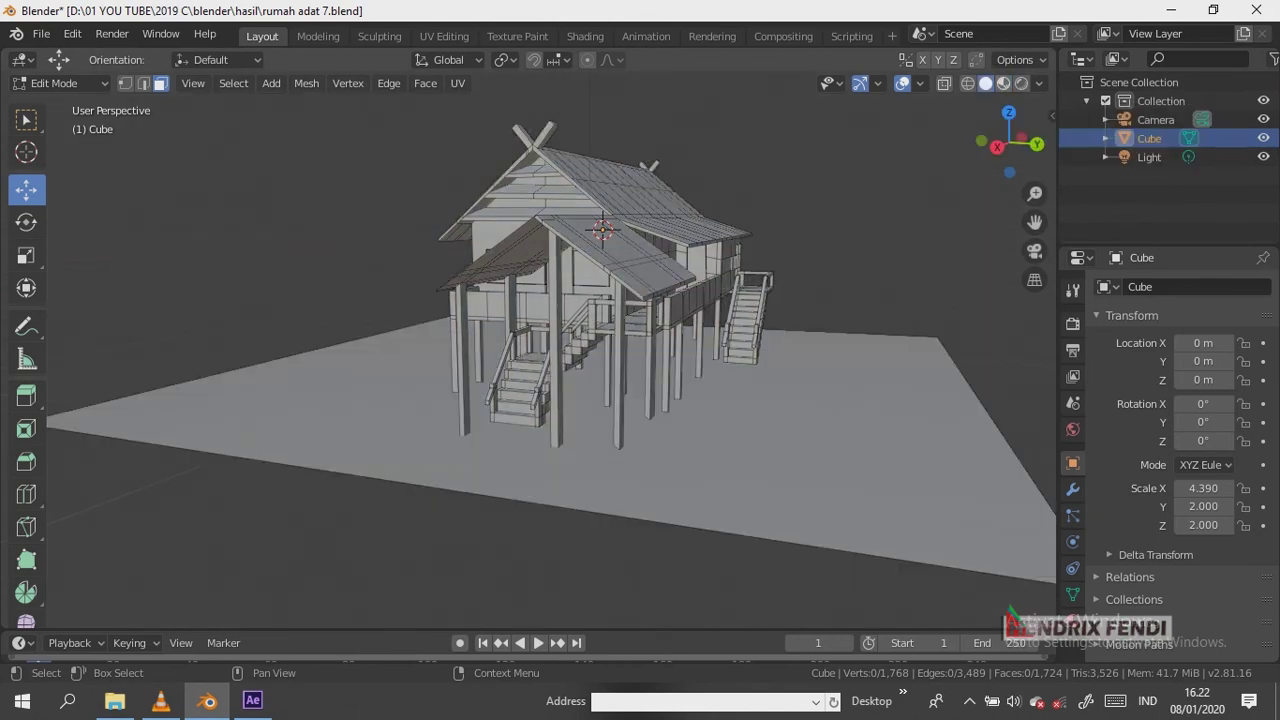
{"action": "left_click", "coordinate": [1003, 83]}
Try the studio, blue sky and forest HDRIs, settling on the neutral sky one
{"action": "left_click", "coordinate": [1039, 83]}
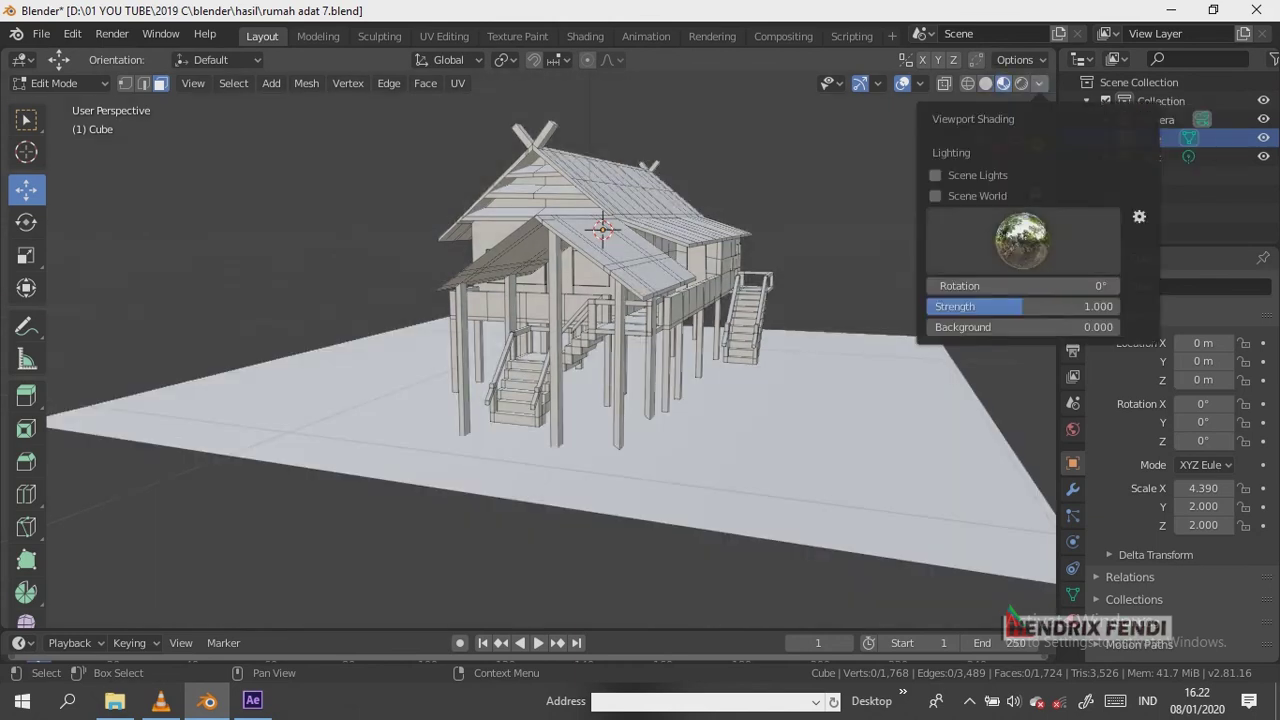
{"action": "left_click", "coordinate": [1022, 240]}
{"action": "left_click", "coordinate": [918, 306]}
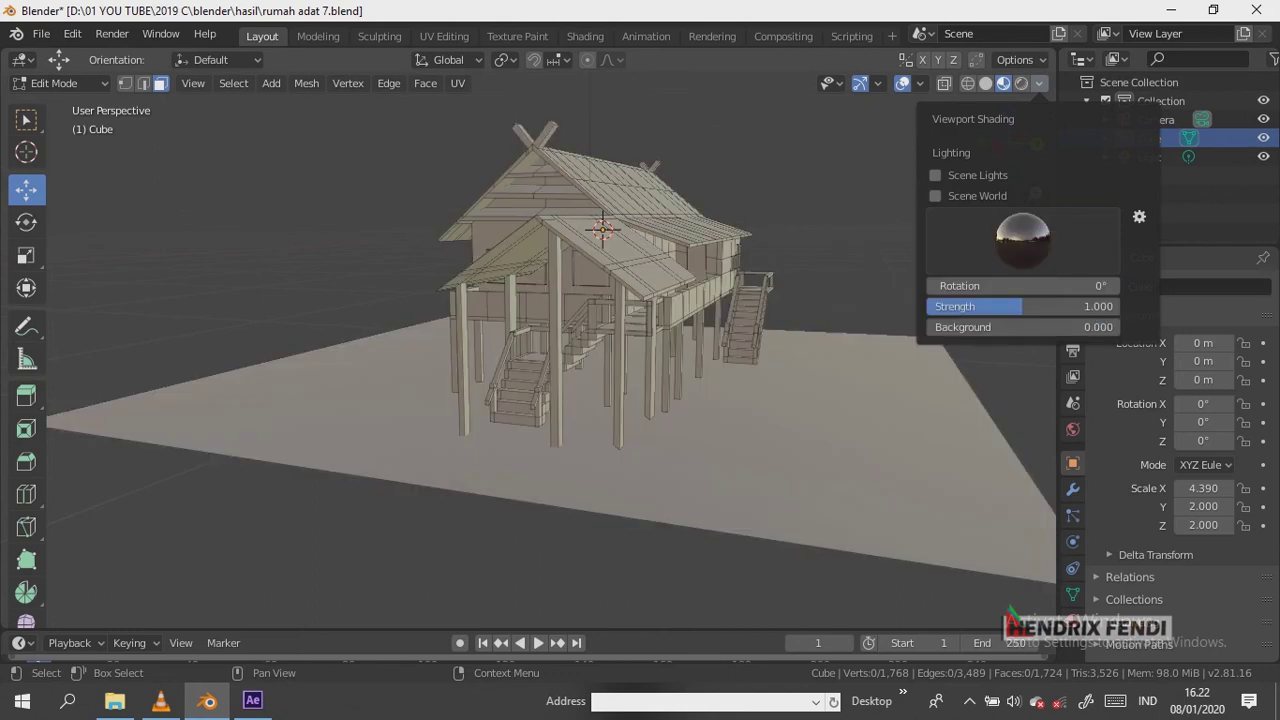
{"action": "left_click", "coordinate": [1022, 240]}
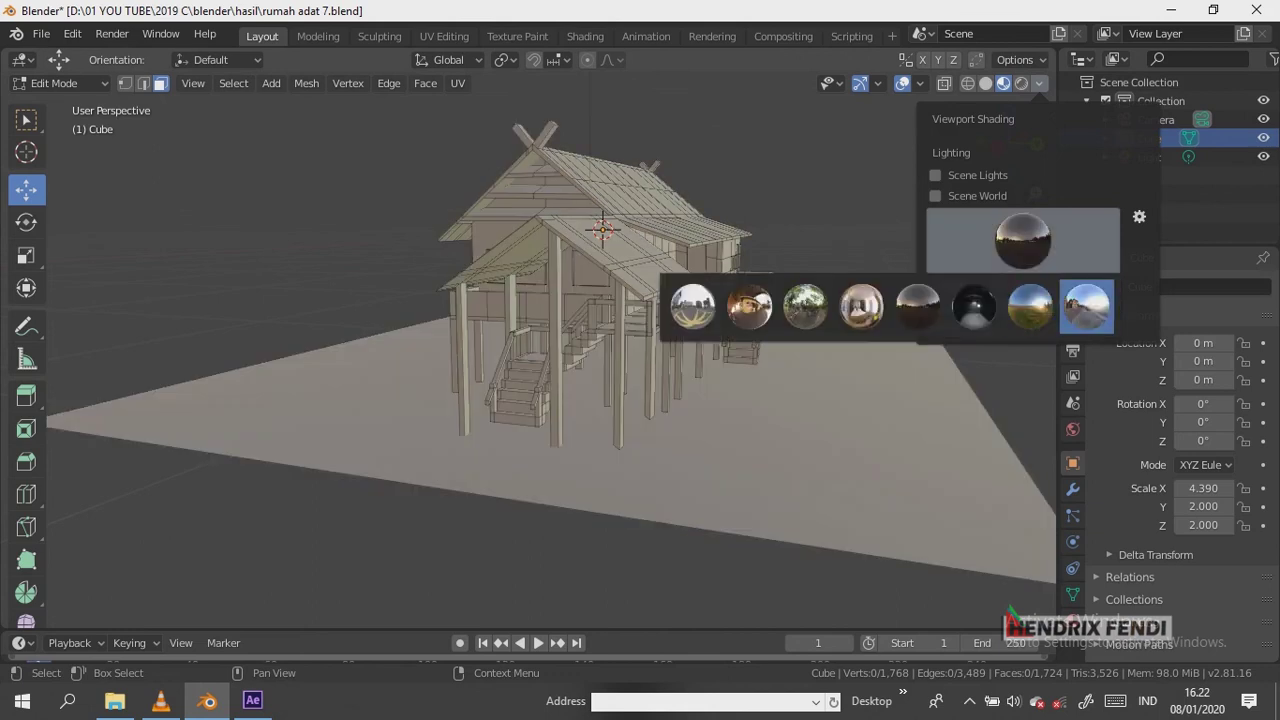
{"action": "left_click", "coordinate": [1087, 306]}
{"action": "left_click", "coordinate": [1022, 240]}
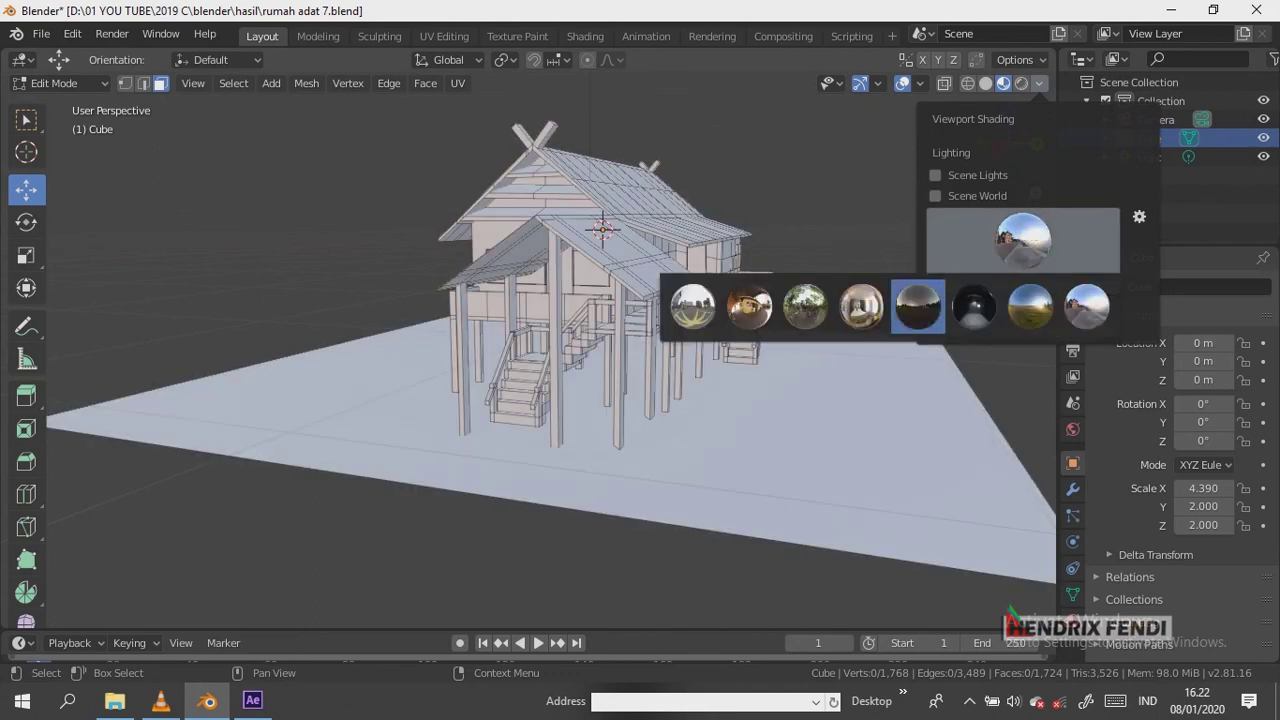
{"action": "left_click", "coordinate": [805, 306]}
{"action": "left_click", "coordinate": [1022, 240]}
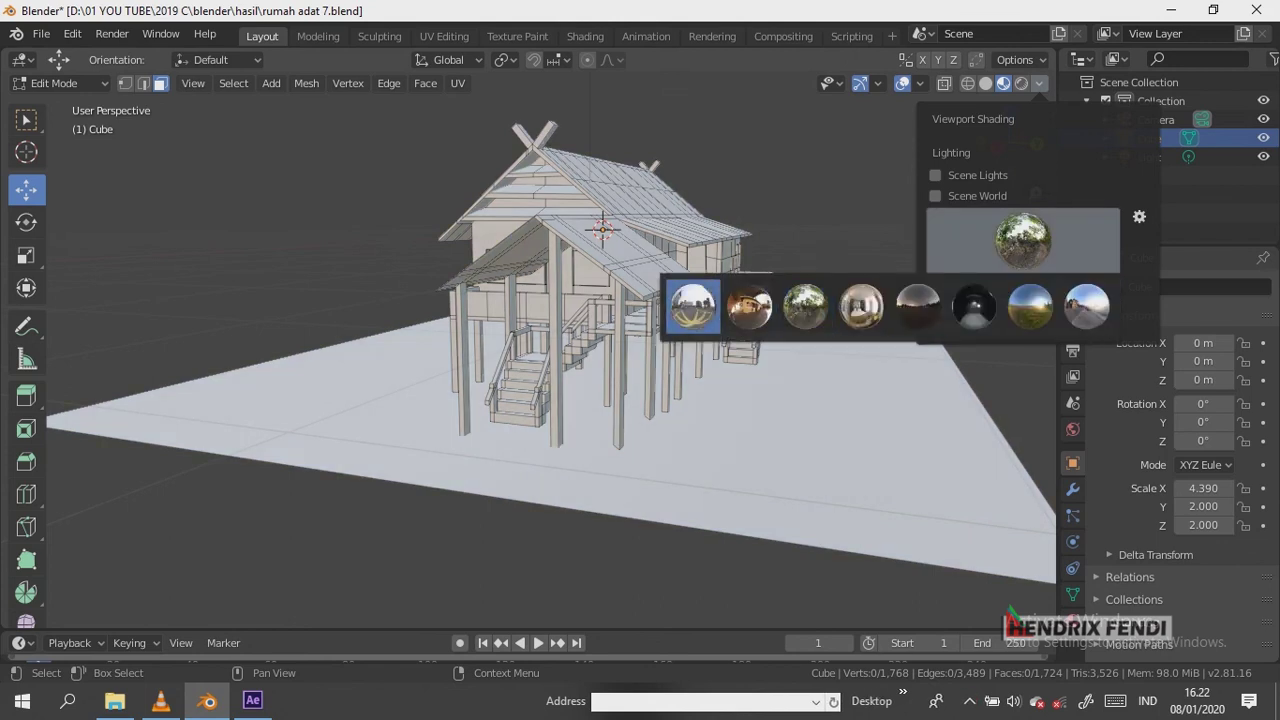
{"action": "left_click", "coordinate": [692, 306]}
{"action": "left_click", "coordinate": [1022, 240]}
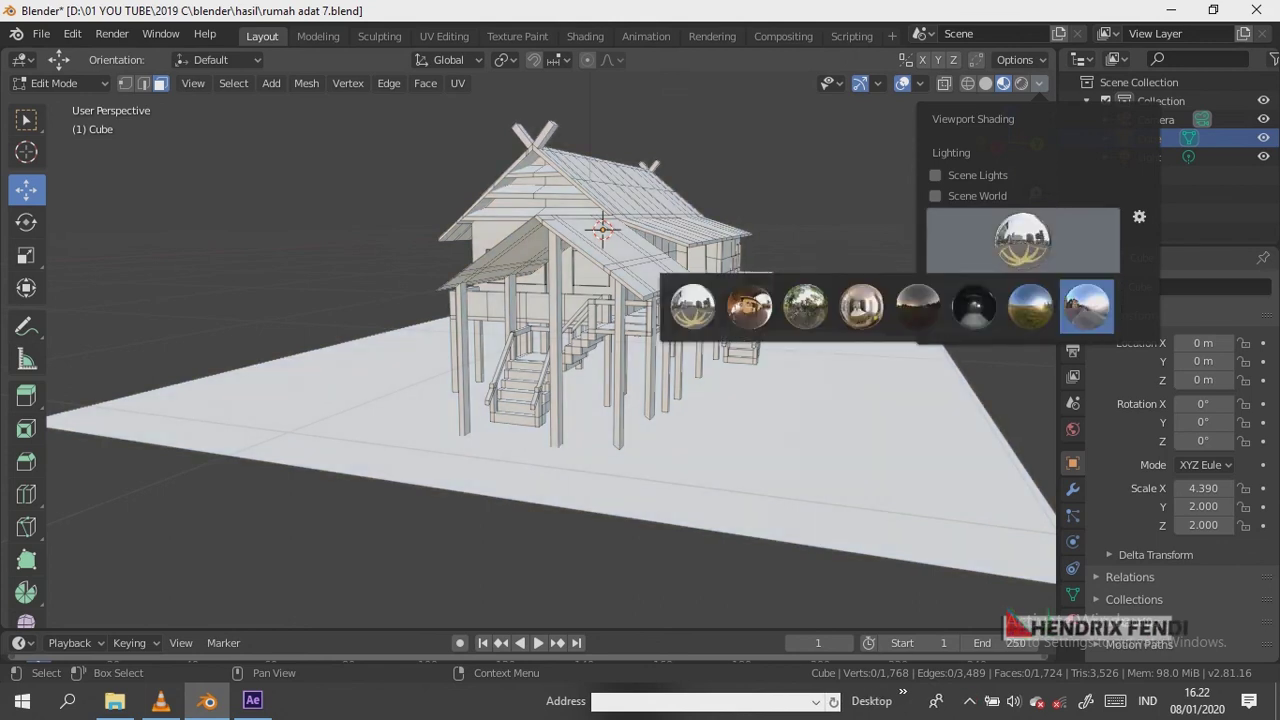
{"action": "left_click", "coordinate": [1087, 306]}
{"action": "left_click", "coordinate": [1022, 240]}
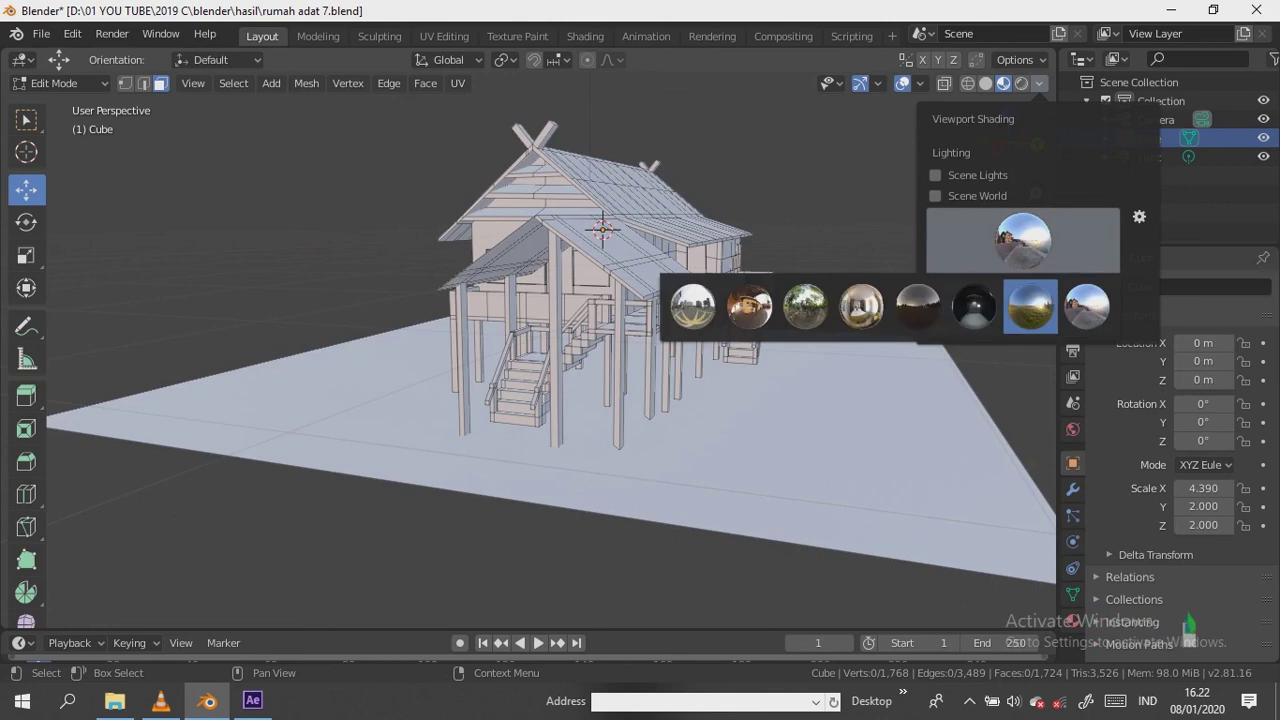
{"action": "left_click", "coordinate": [1030, 306]}
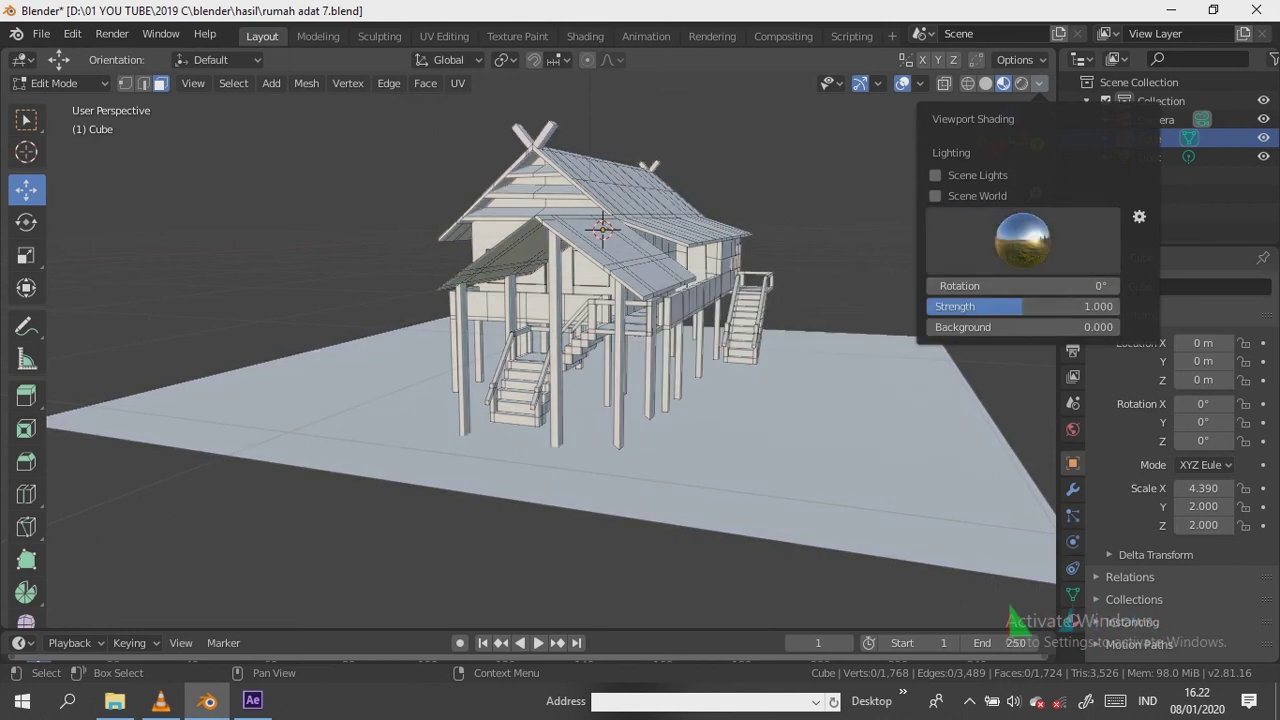
Select the ground plane face and open the mesh's material properties
{"action": "left_click_drag", "start_coordinate": [1010, 140], "coordinate": [985, 145]}
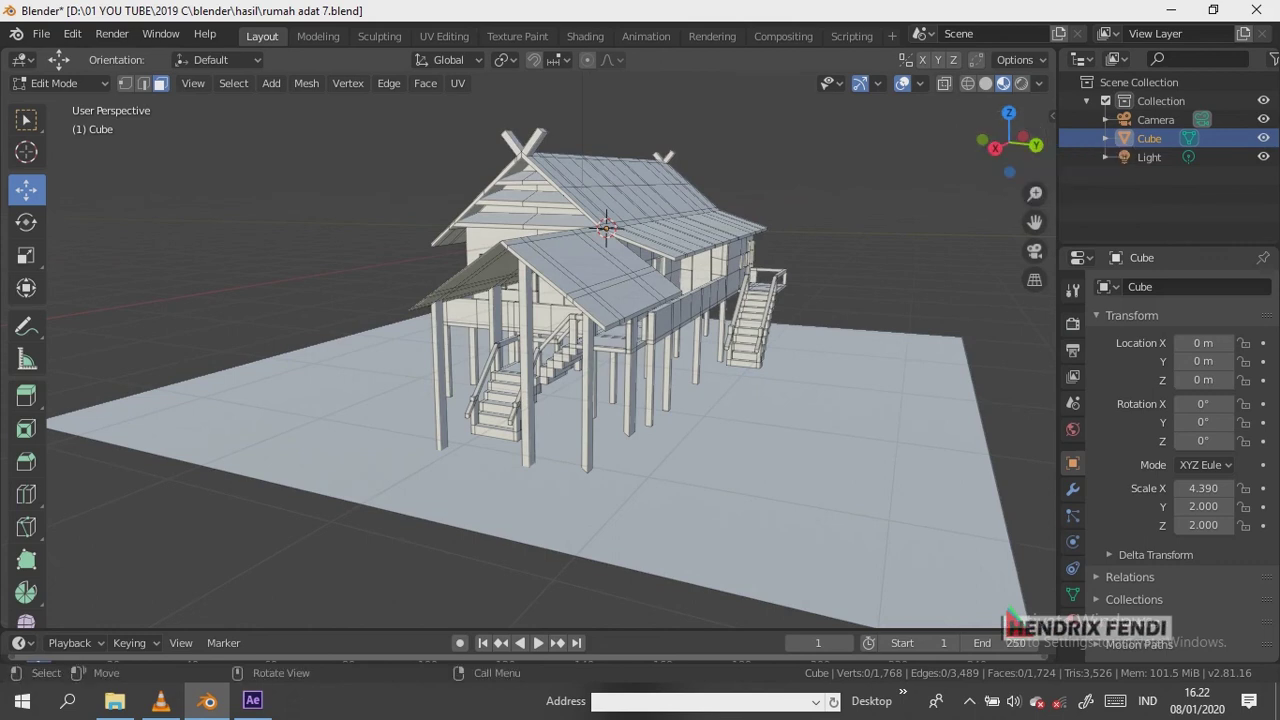
{"action": "left_click", "coordinate": [800, 480]}
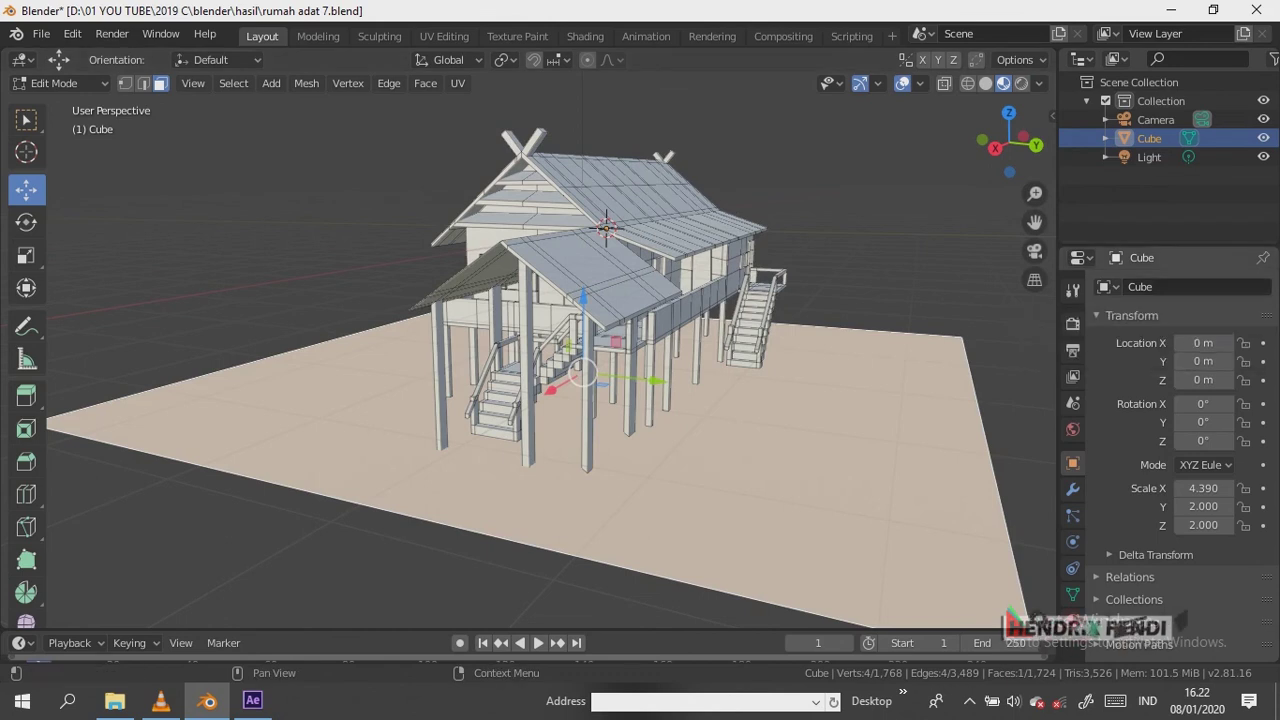
{"action": "left_click", "coordinate": [1072, 620]}
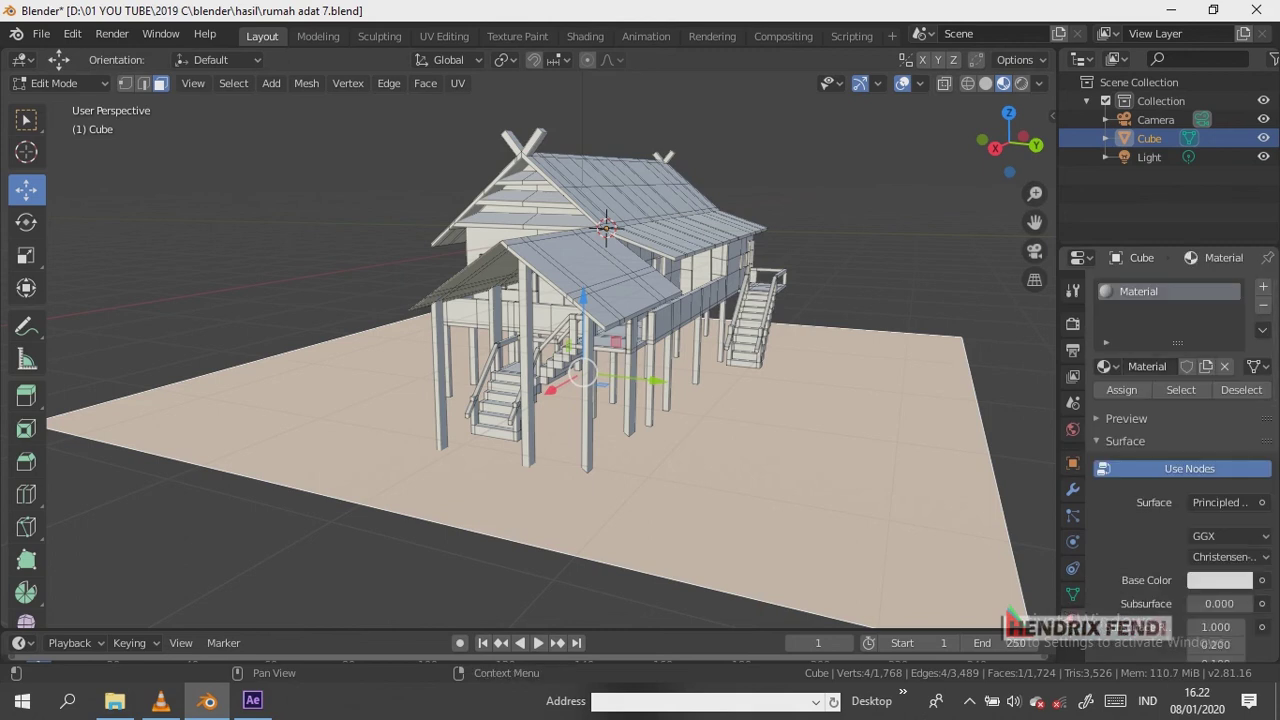
Create a green material named 'hijau' in a new slot and assign it to the ground
{"action": "left_click", "coordinate": [1263, 287]}
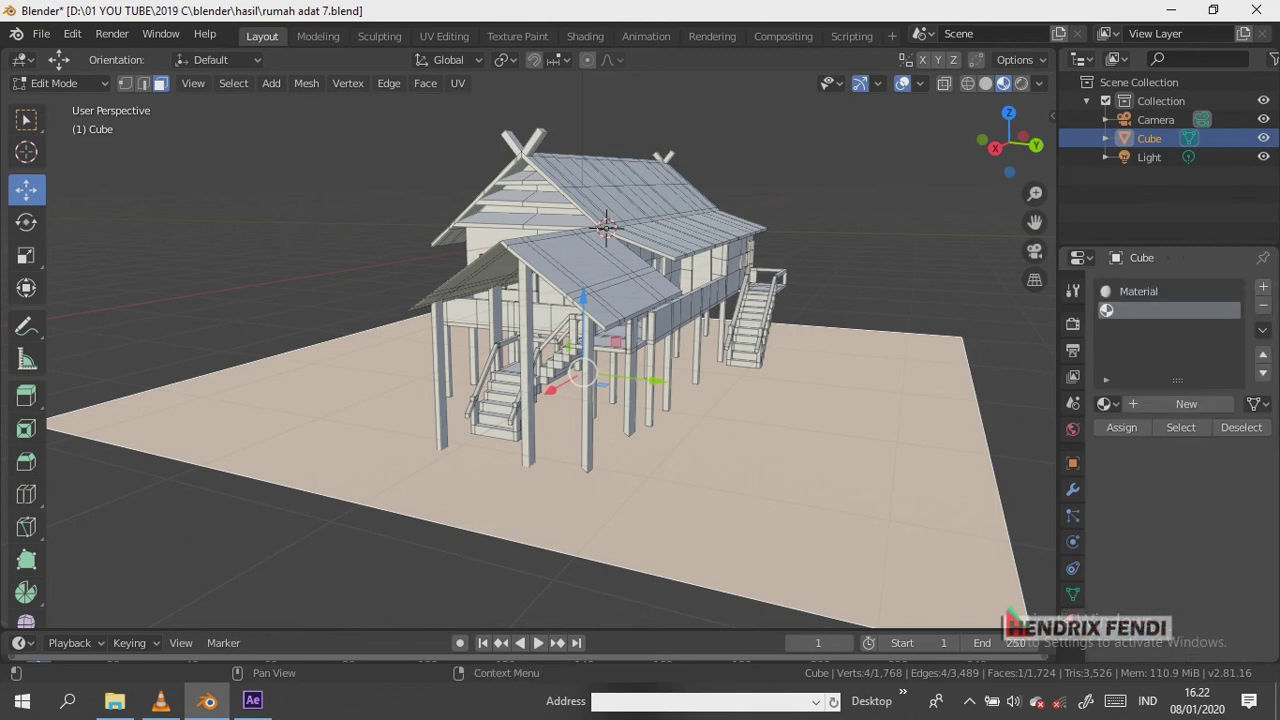
{"action": "left_click", "coordinate": [1186, 403]}
{"action": "left_click", "coordinate": [1150, 403]}
{"action": "type", "text": "hija"}
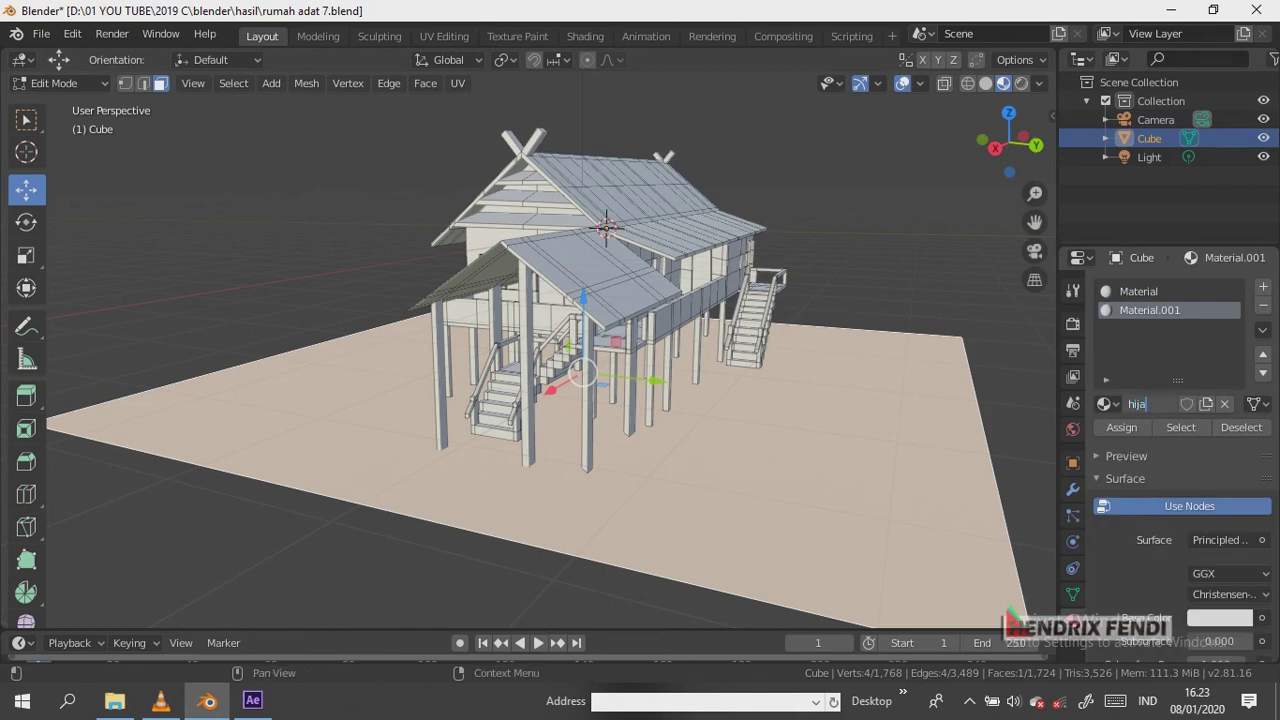
{"action": "key", "text": "Return"}
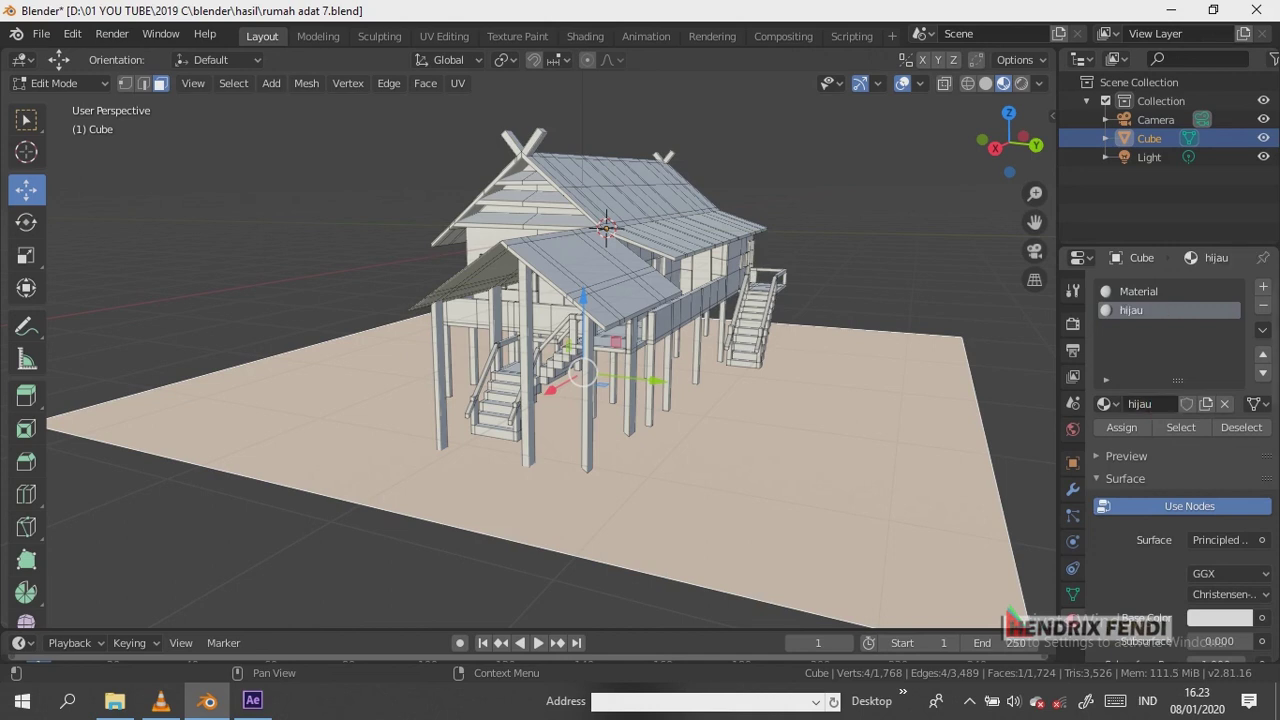
{"action": "left_click", "coordinate": [1219, 618]}
{"action": "left_click", "coordinate": [1092, 386]}
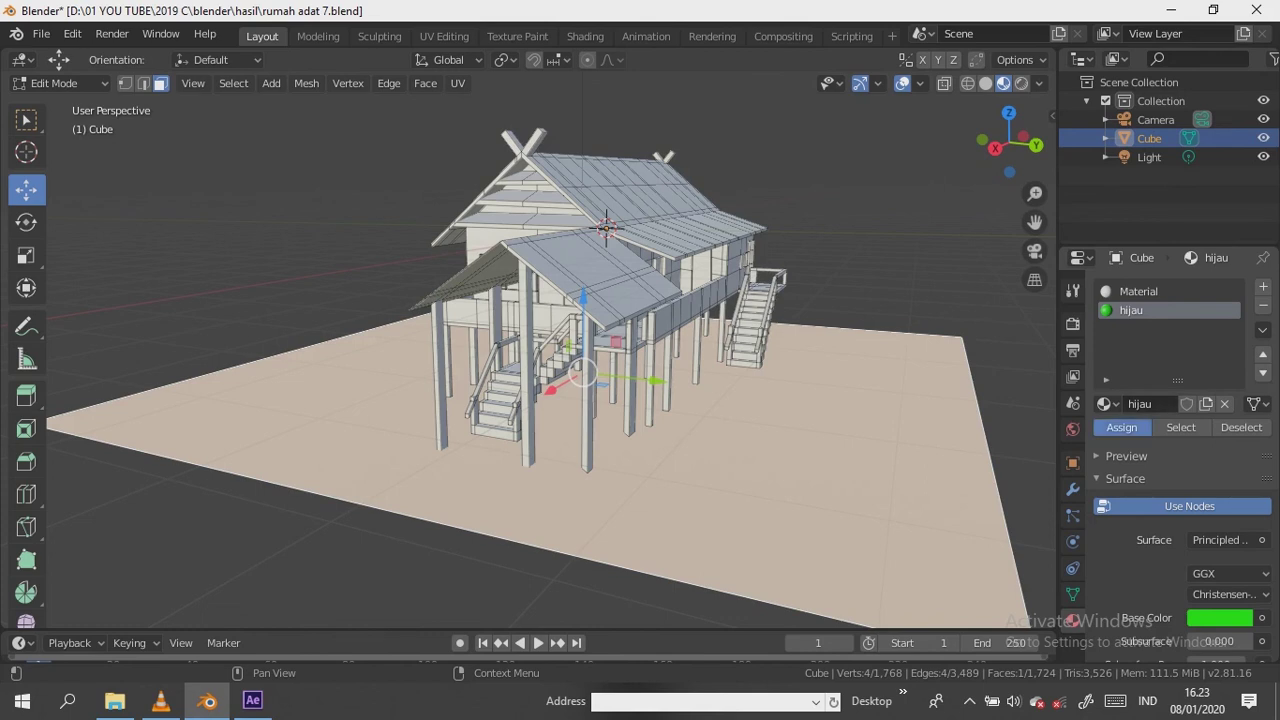
{"action": "left_click", "coordinate": [1121, 427]}
Save the file, deselect the ground face and save again
{"action": "key", "text": "w"}
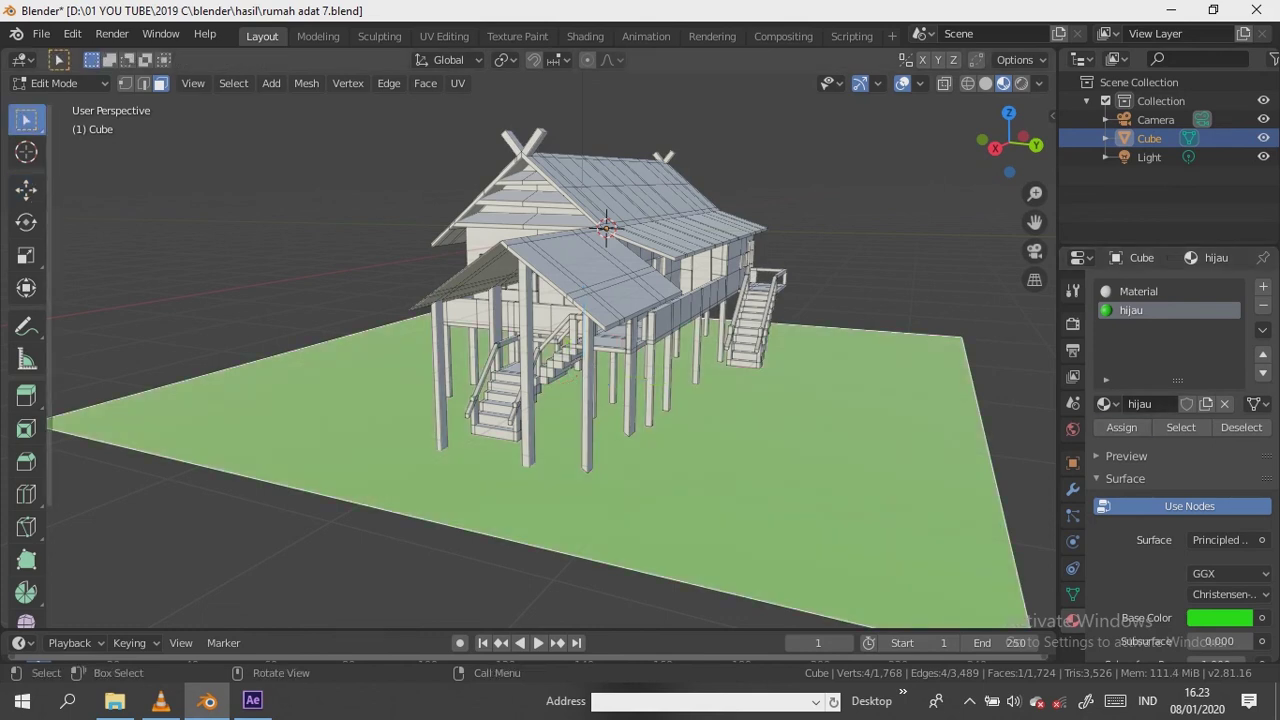
{"action": "left_click_drag", "start_coordinate": [1008, 145], "coordinate": [993, 147]}
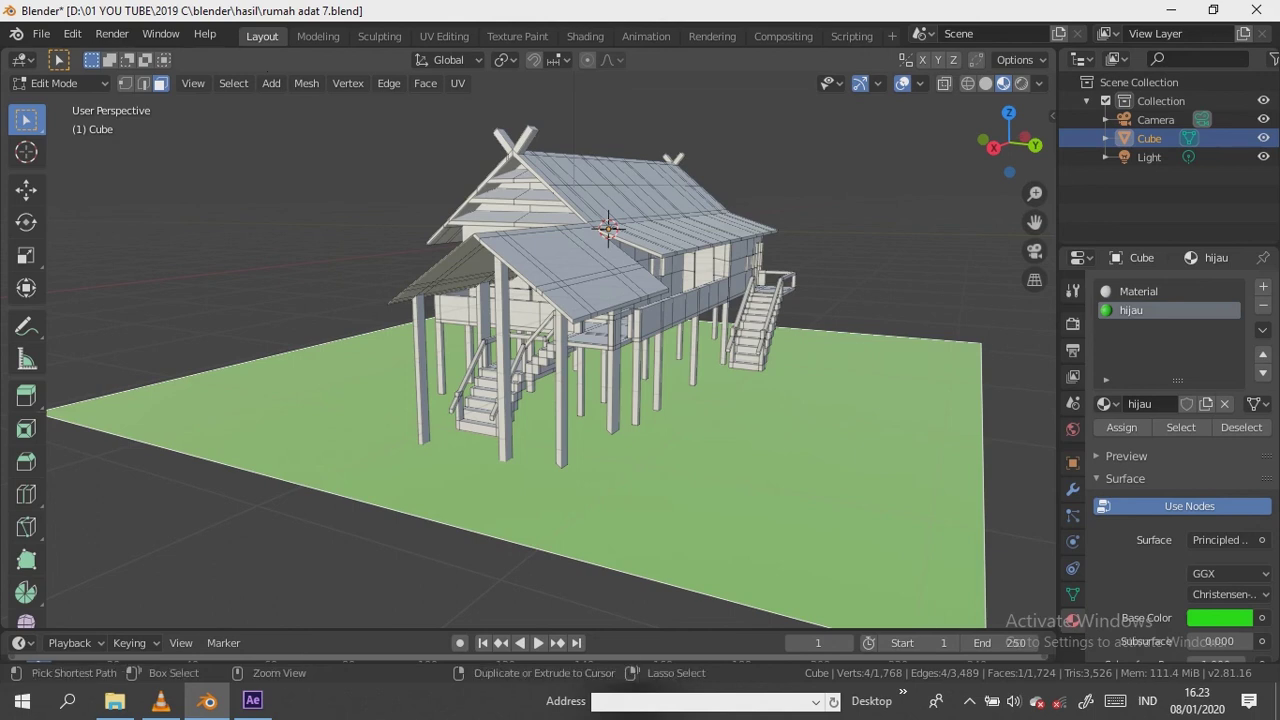
{"action": "key", "text": "ctrl+s"}
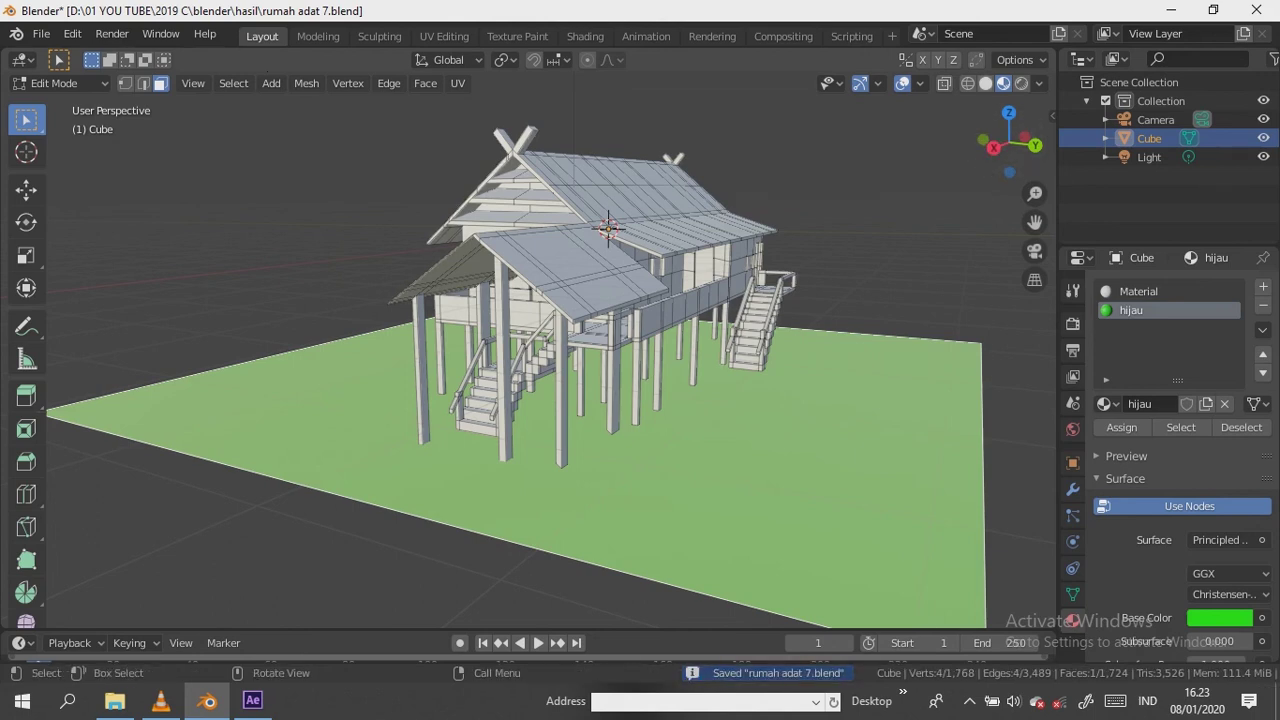
{"action": "key", "text": "z"}
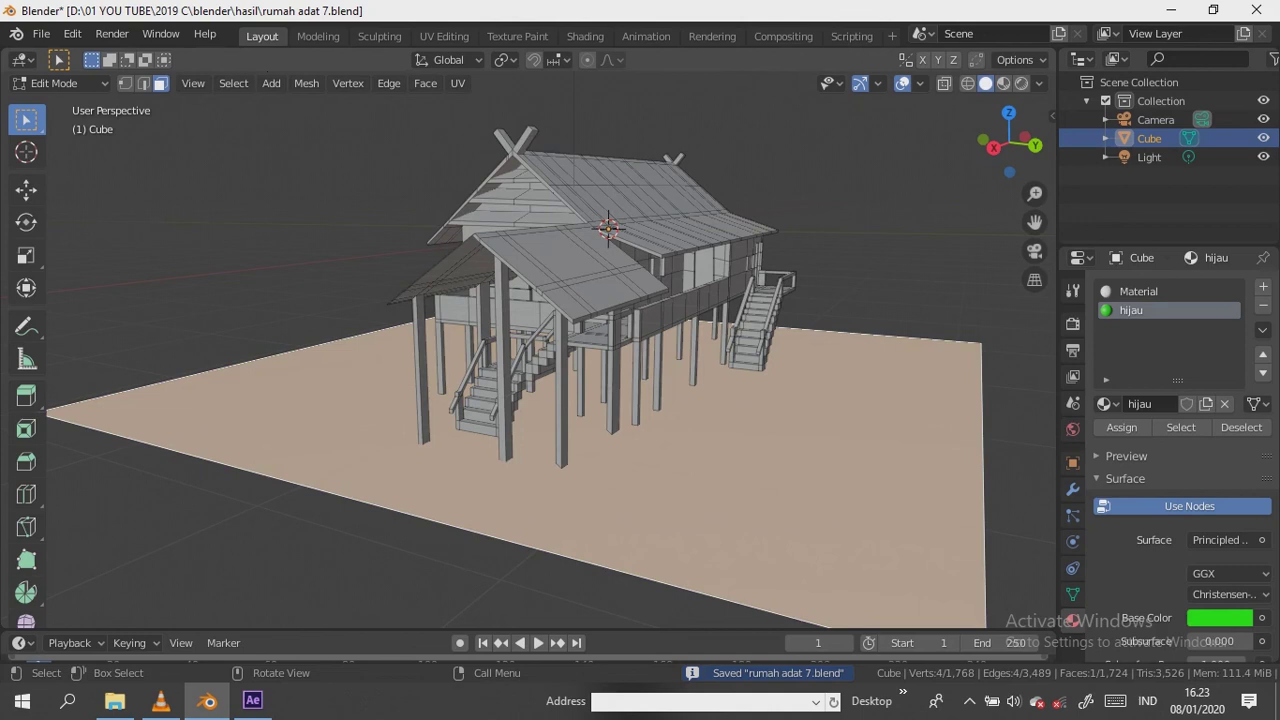
{"action": "key", "text": "z"}
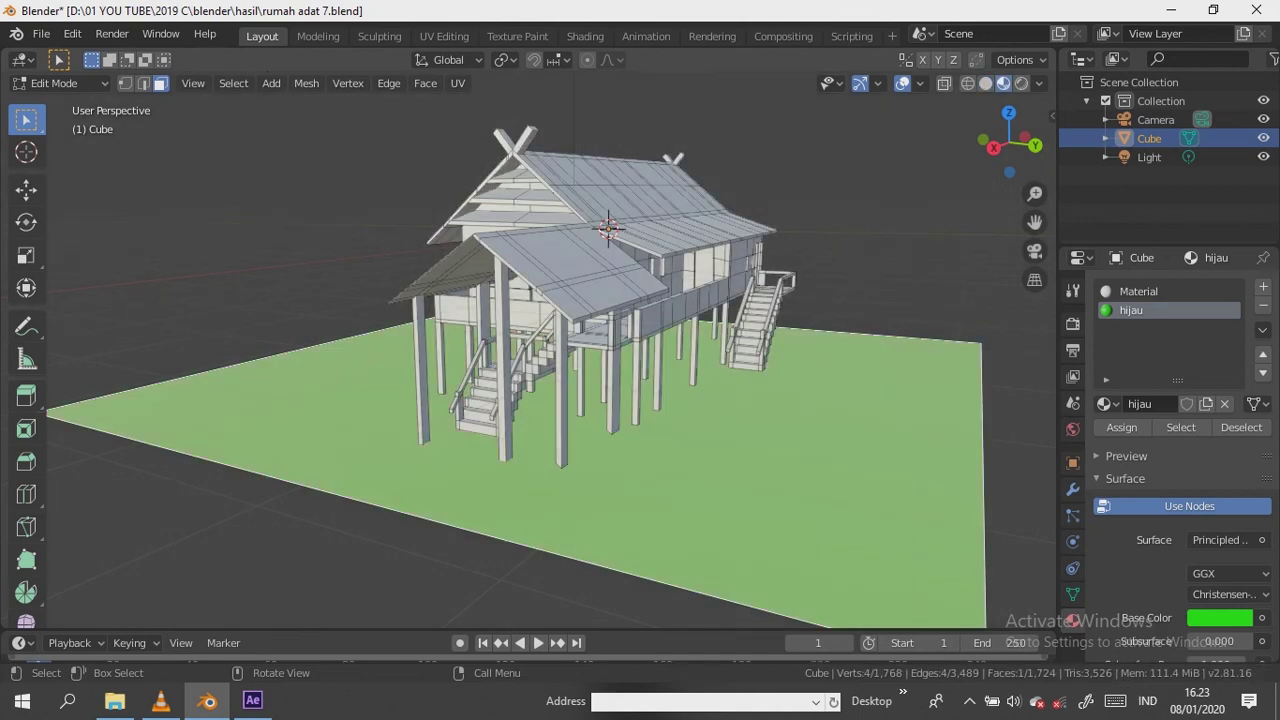
{"action": "key", "text": "alt+a"}
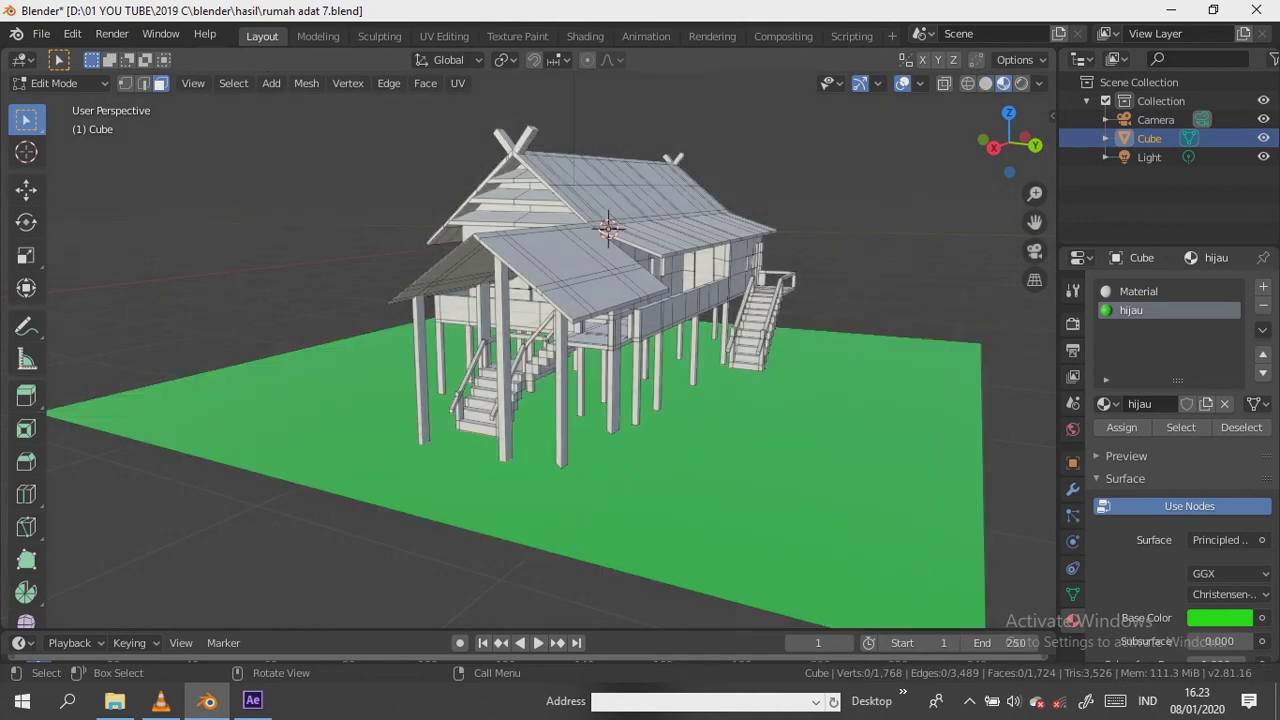
{"action": "key", "text": "ctrl+s"}
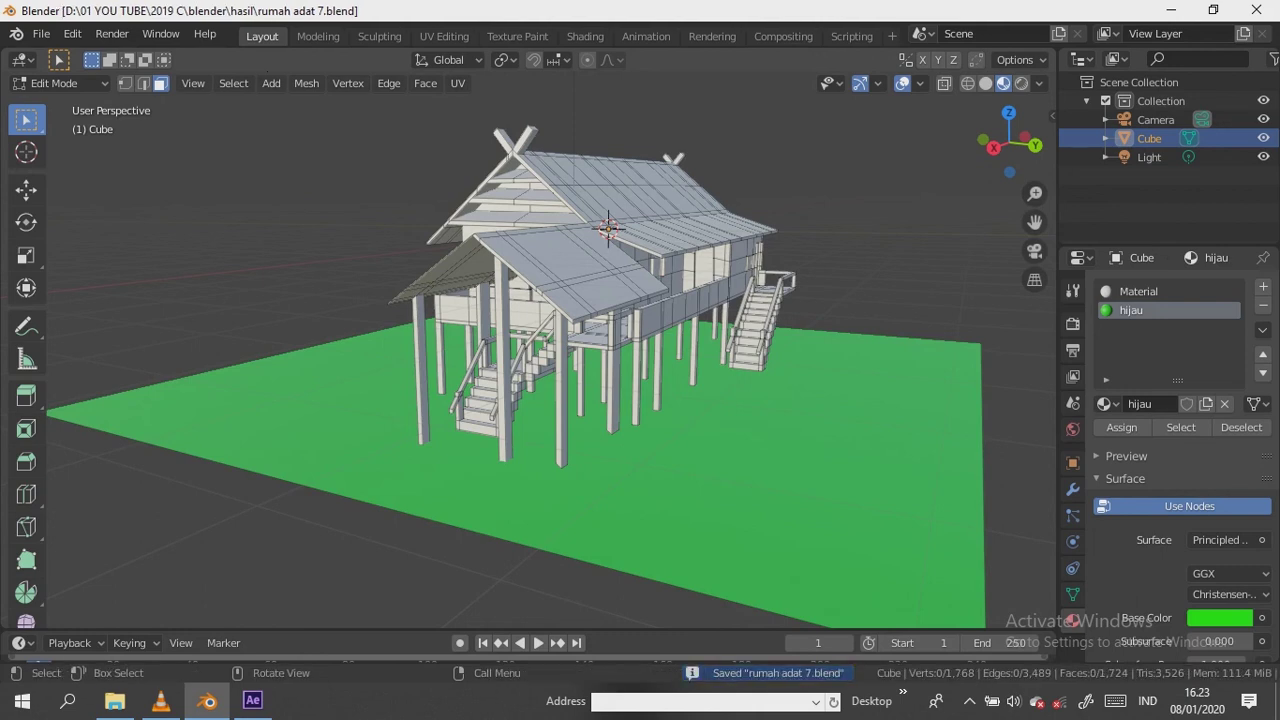
{"action": "left_click_drag", "start_coordinate": [1010, 150], "coordinate": [940, 150]}
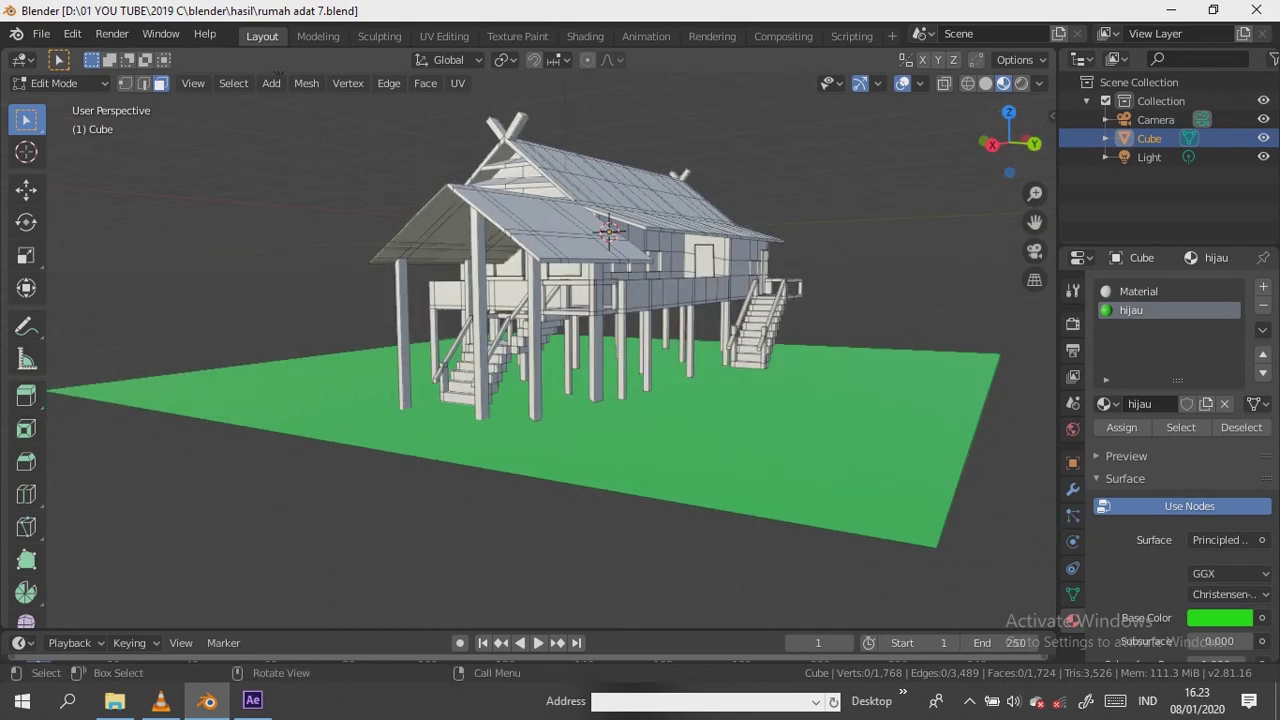